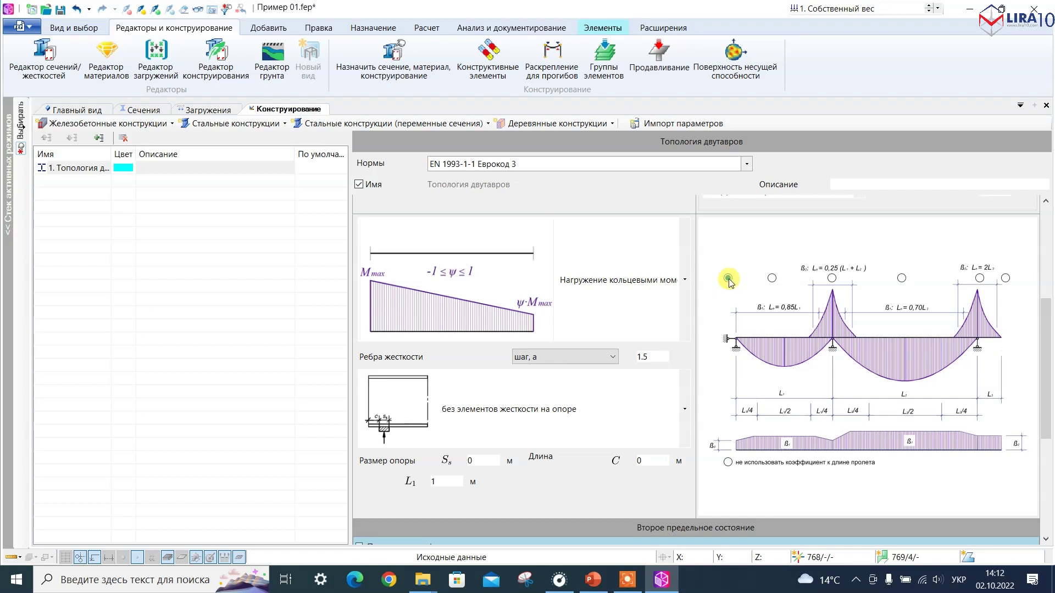
Step: Select the beam-end support location, at the outer end of span L1, in the shear lag effective length diagram
left_click(727, 279)
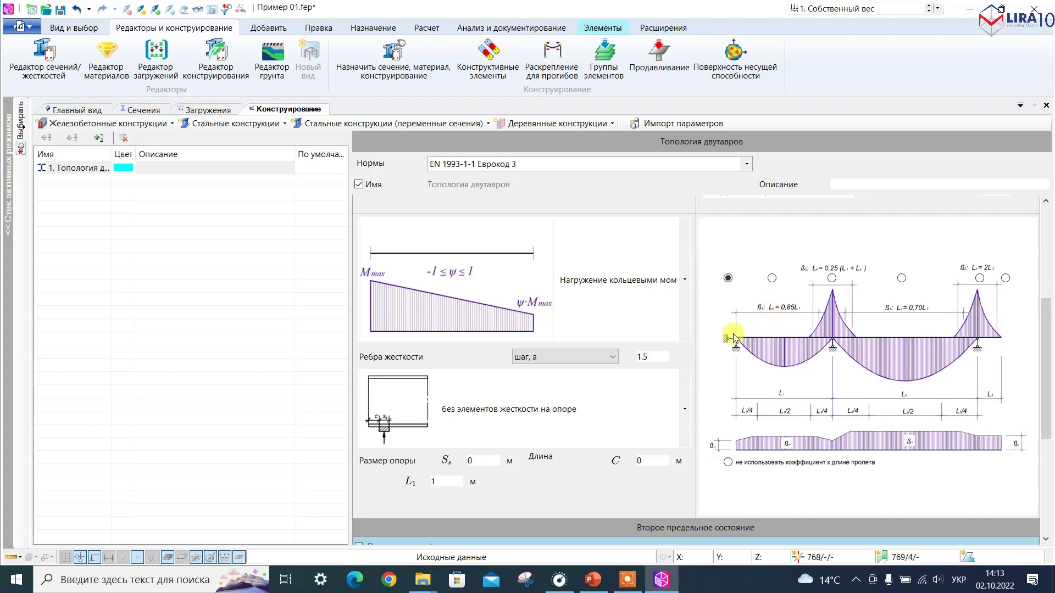
Step: Switch to the metall.pptx presentation in PowerPoint and view slide 5 on the shear lag effect full screen
left_click(593, 582)
left_click(76, 487)
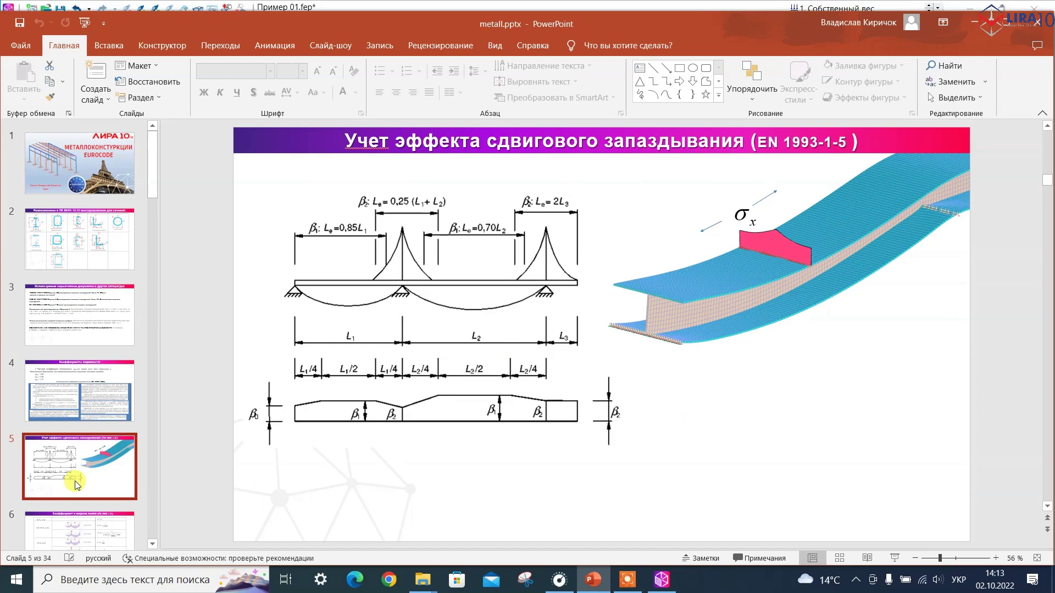
key("shift+F5")
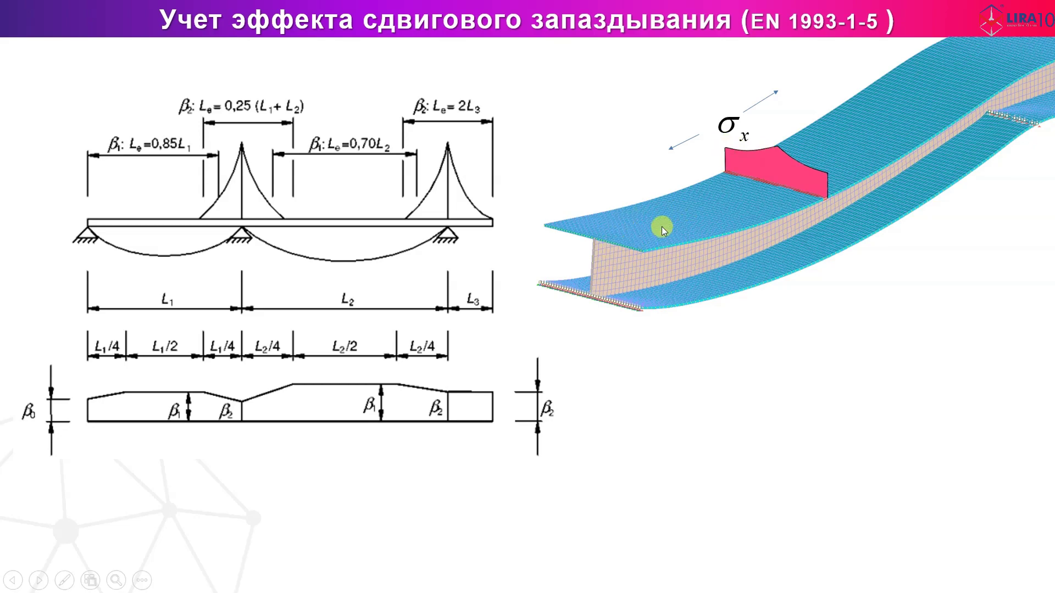
key("Escape")
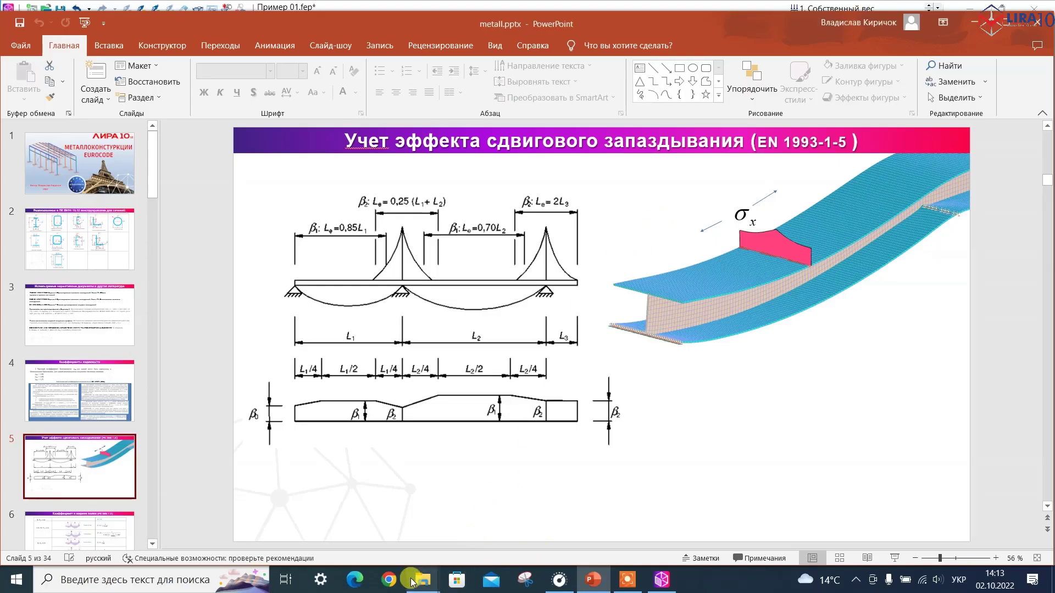
Step: Open the Shear_Lag.fep model from the Eurocode_metal folder in LIRA 10
mouse_move(424, 587)
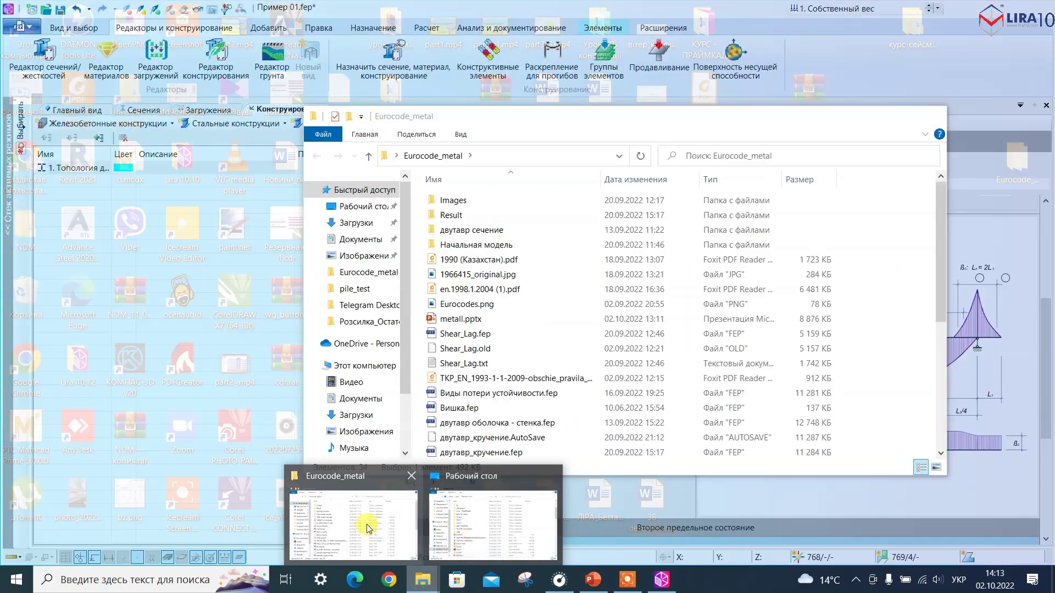
left_click(367, 524)
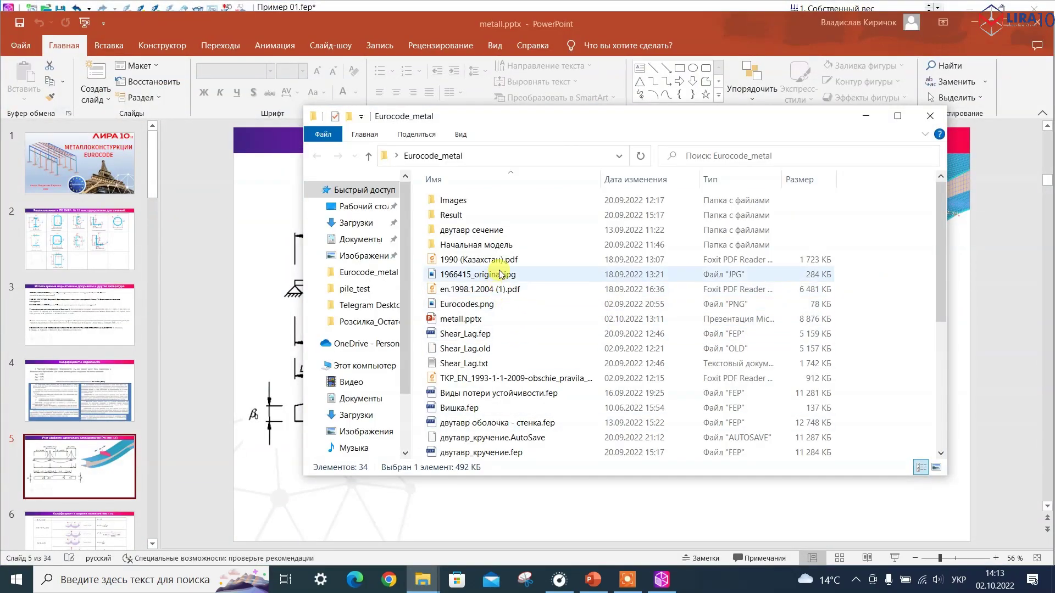
left_click(481, 334)
double_click(482, 334)
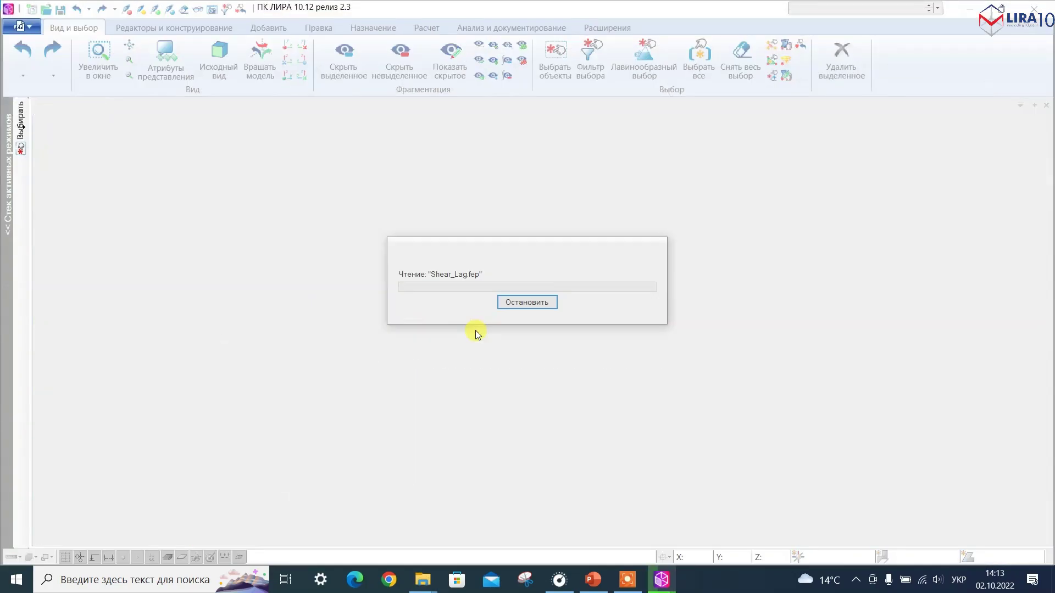
scroll(388, 400, "up", 5)
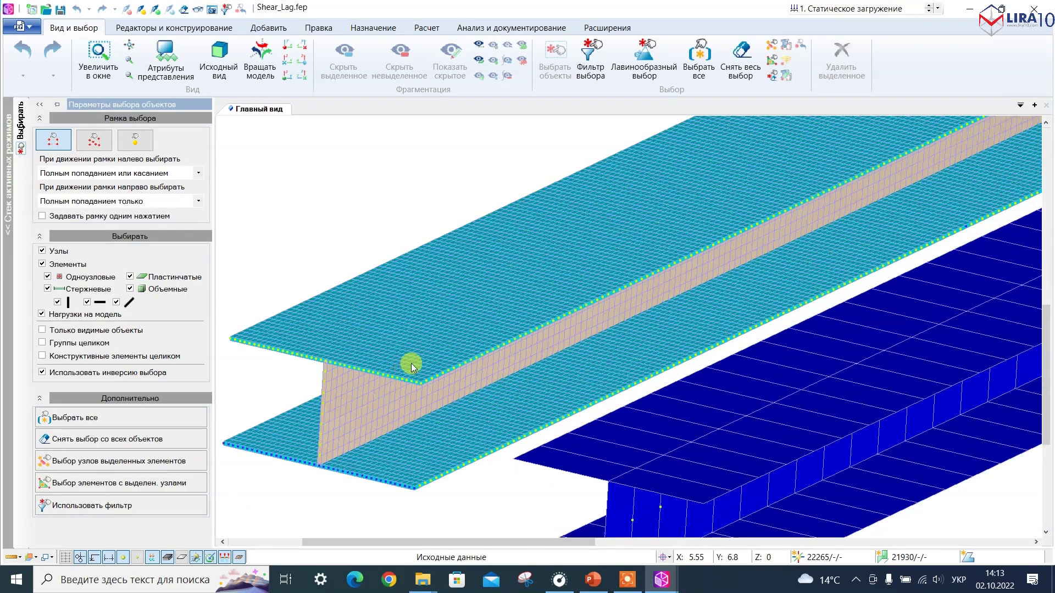
scroll(456, 352, "down", 2)
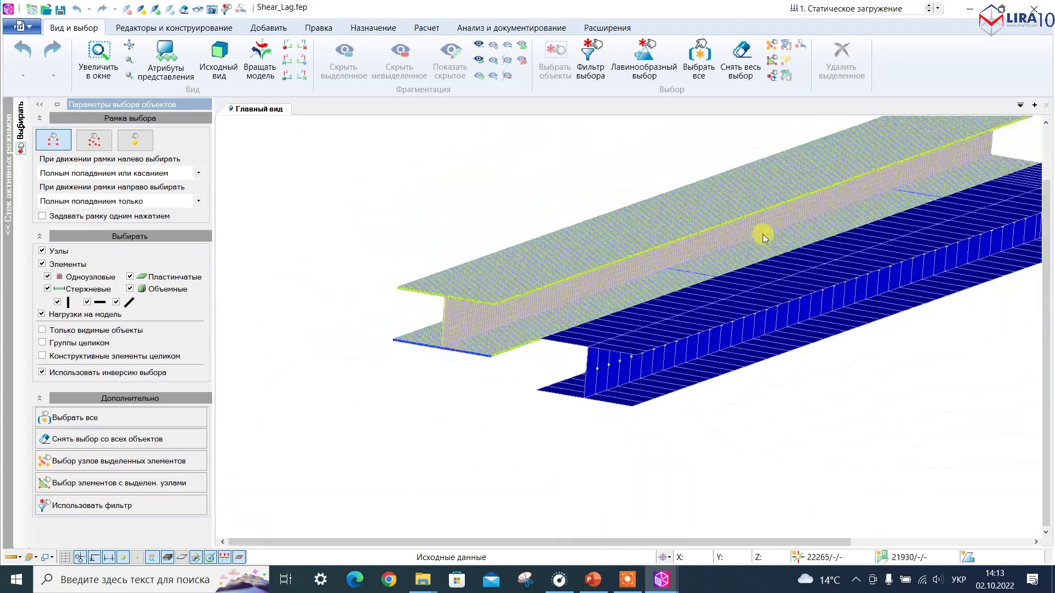
Step: Switch the shear lag model from source data to the calculation results
left_click(431, 28)
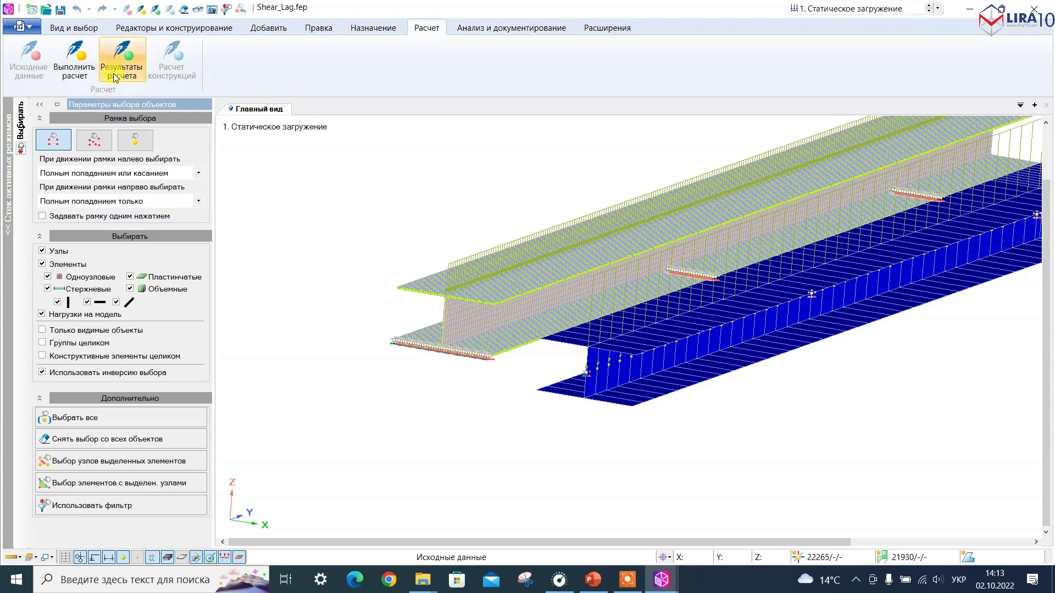
middle_click_drag(433, 318, 436, 318, "alt")
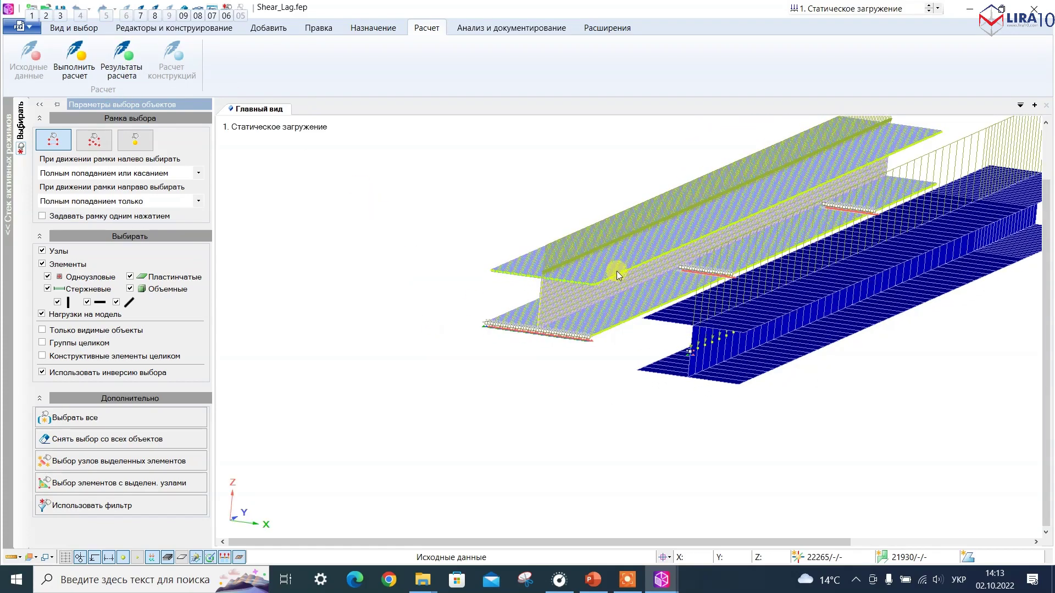
left_click(127, 68)
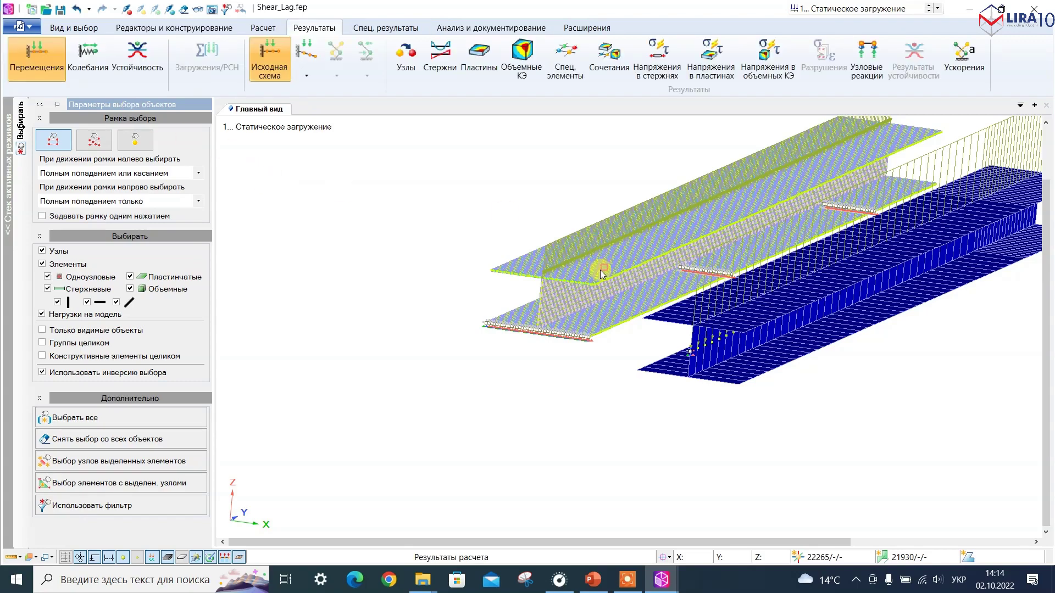
scroll(574, 280, "down", 3)
scroll(485, 222, "up", 5)
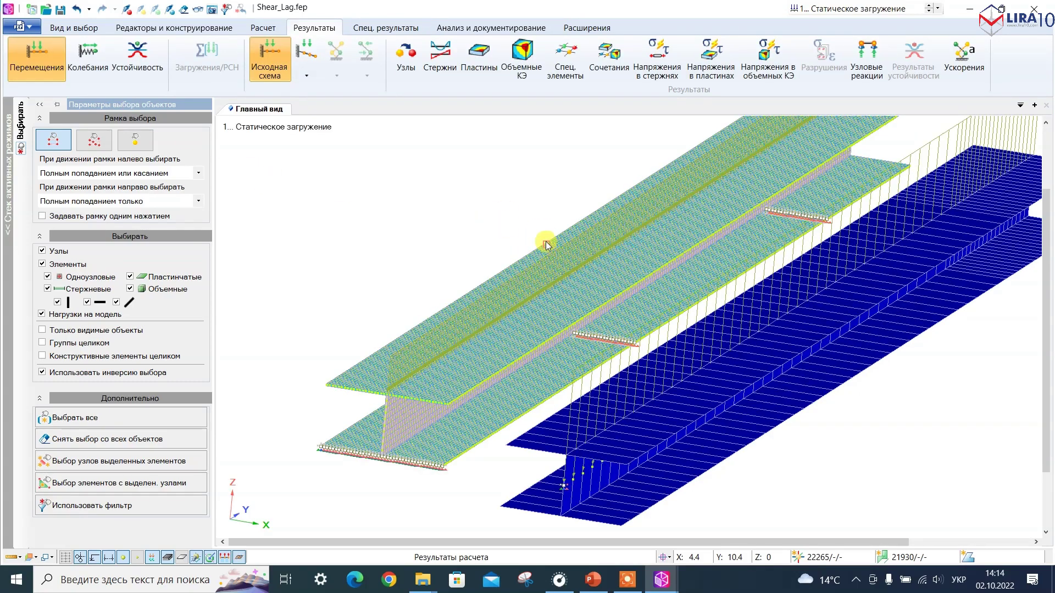
Step: Display the deformed shape of both I-beams under the static load and examine it from several angles
left_click(302, 62)
scroll(535, 234, "down", 3)
mouse_move(535, 234)
middle_mouse_down()
mouse_move(477, 247)
mouse_move(443, 219)
mouse_move(414, 226)
mouse_move(434, 238)
mouse_move(418, 238)
mouse_move(434, 216)
mouse_move(448, 226)
middle_mouse_up()
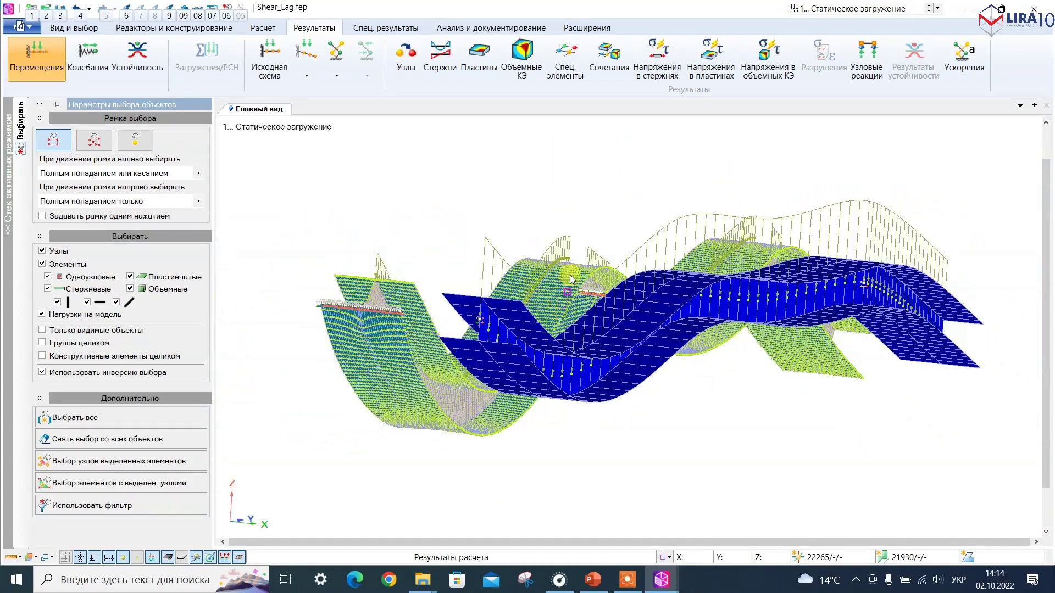
mouse_move(588, 228)
middle_mouse_down()
mouse_move(582, 249)
mouse_move(576, 235)
mouse_move(599, 242)
middle_mouse_up()
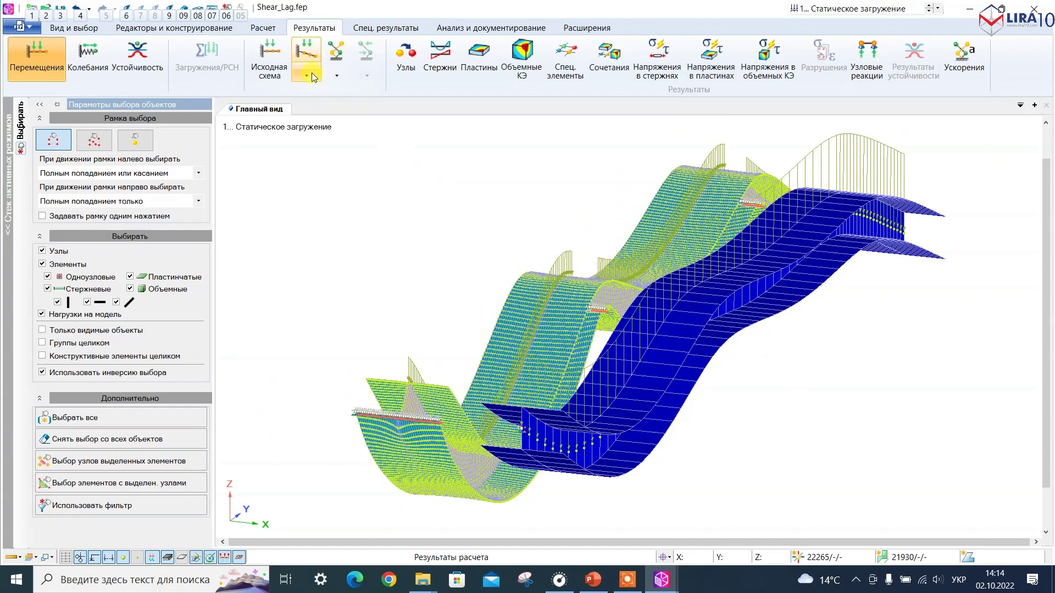
Step: Return the model to its original undeformed scheme and turn off the display of loads
left_click(272, 59)
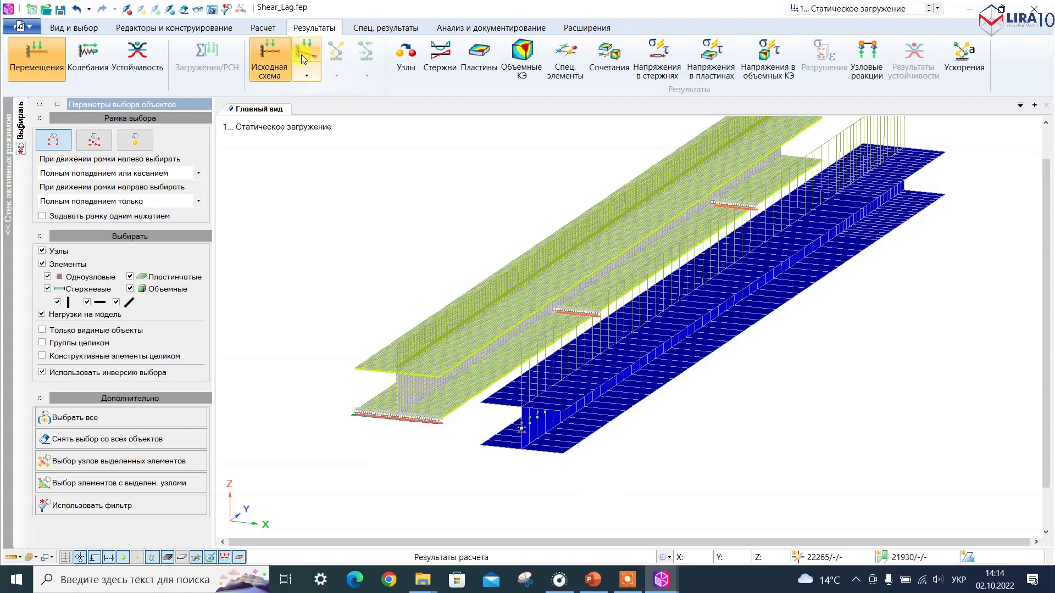
left_click(150, 557)
middle_click_drag(471, 300, 450, 315)
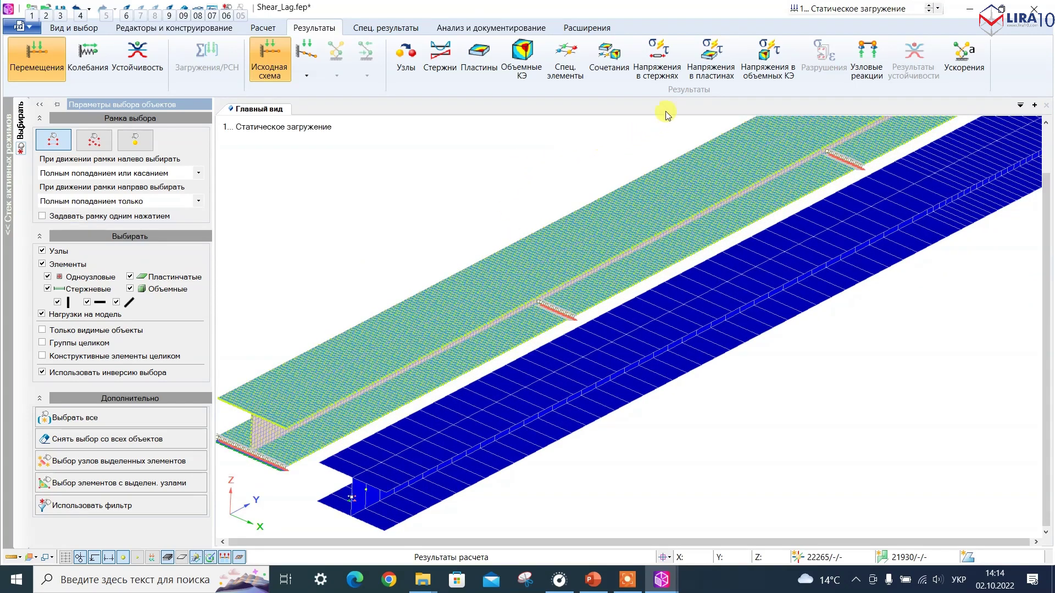
Step: Examine the normal stress σx over the cross-section of a bar element in the blue beam and close the section window
left_click(665, 68)
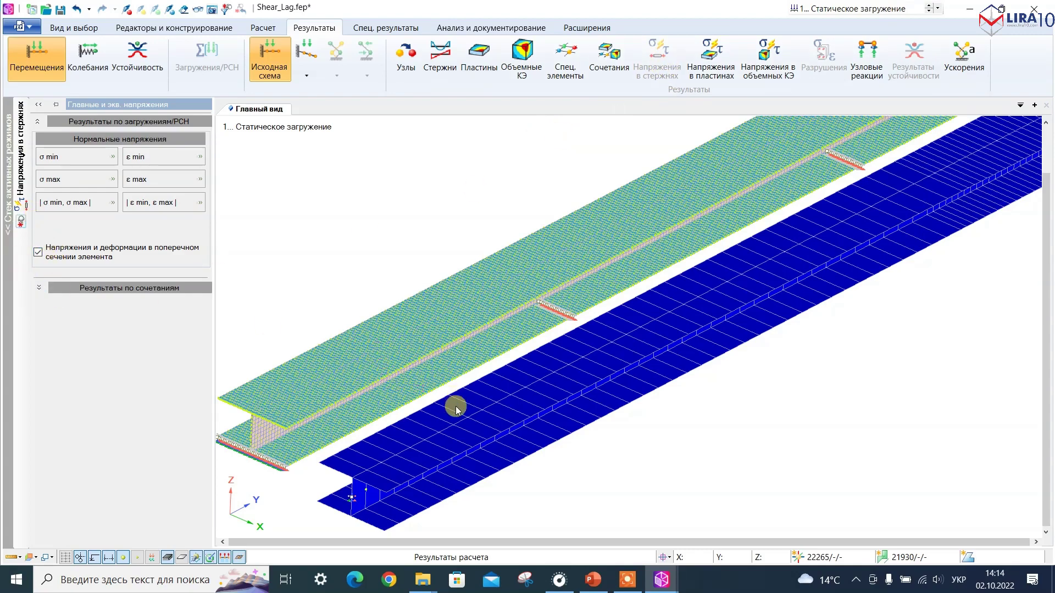
middle_click_drag(599, 403, 497, 384, "alt")
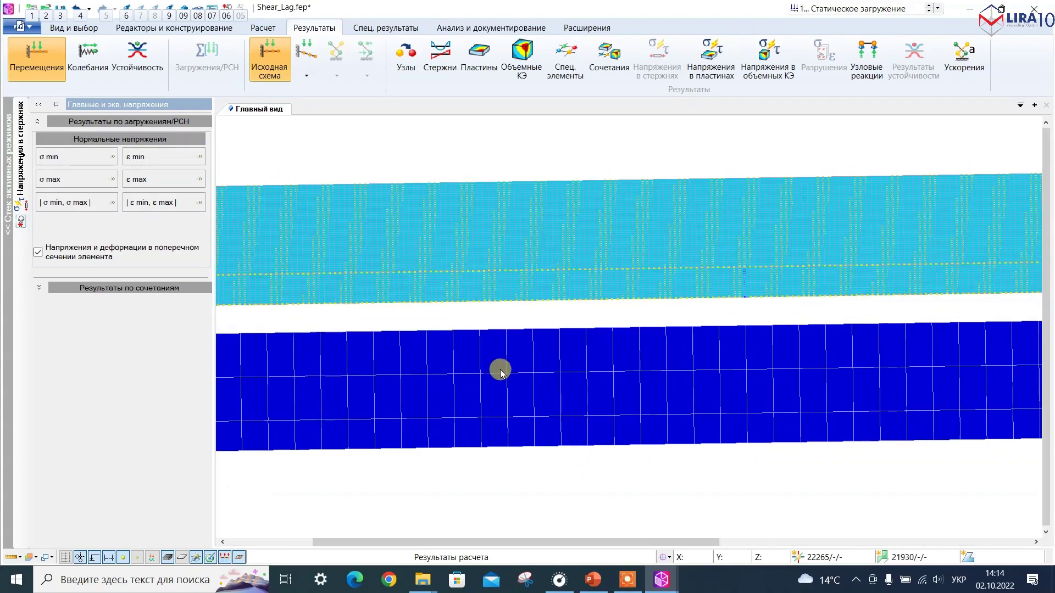
left_click(492, 390)
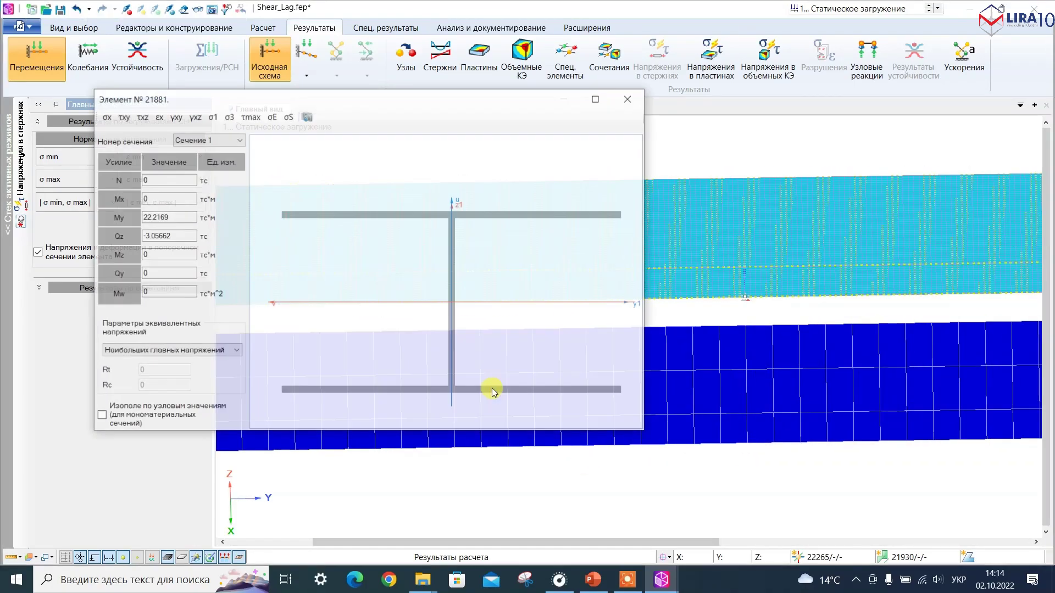
left_click(107, 123)
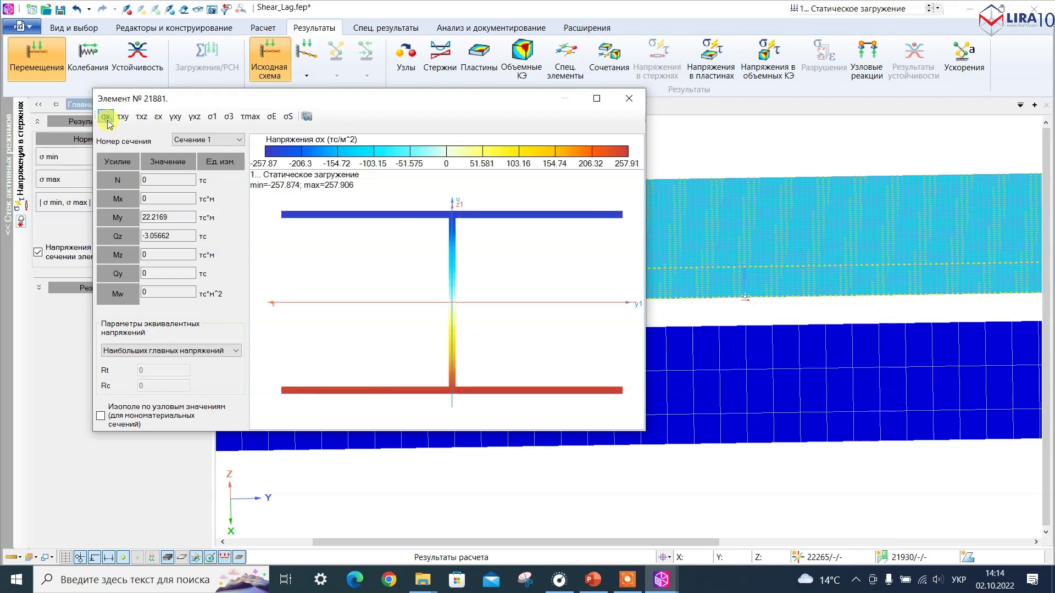
mouse_move(289, 394)
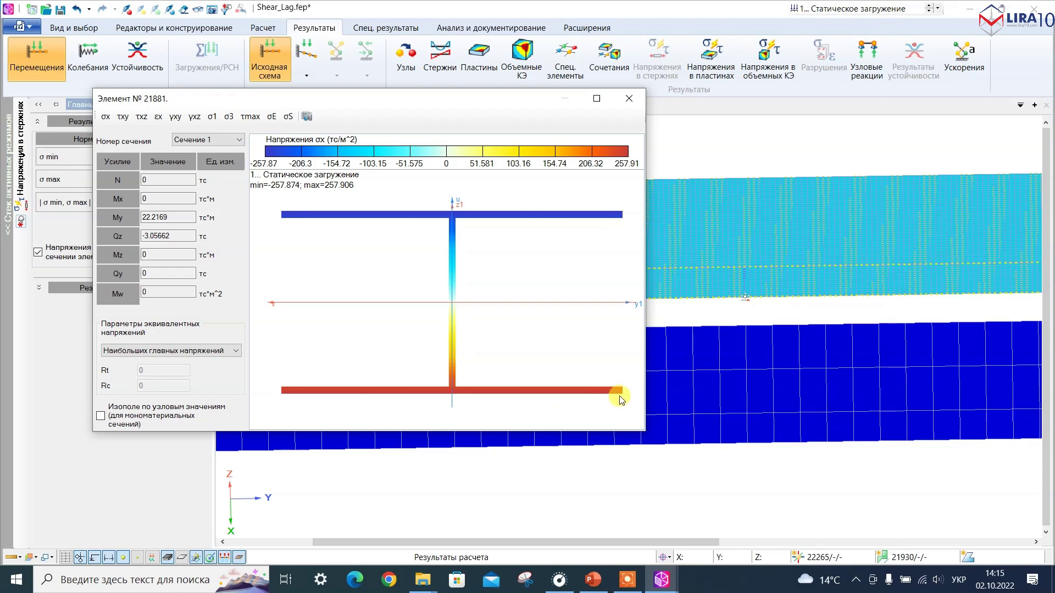
mouse_move(624, 393)
left_click(628, 99)
Step: Display the σy stress contours in the upper layer of the plate-modelled I-beam
middle_click_drag(544, 446, 522, 442)
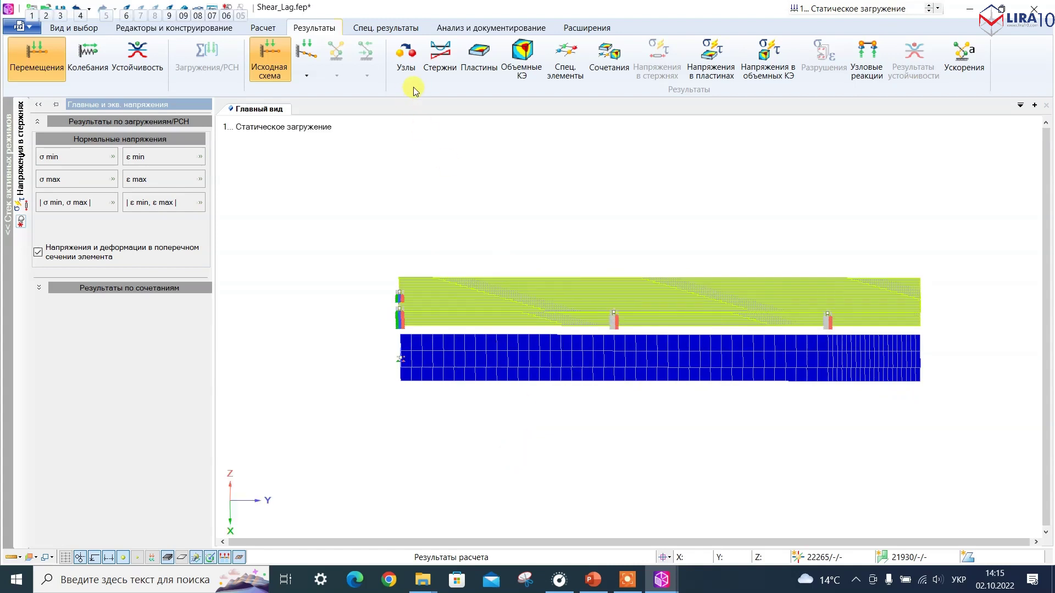
left_click(483, 68)
left_click(39, 499)
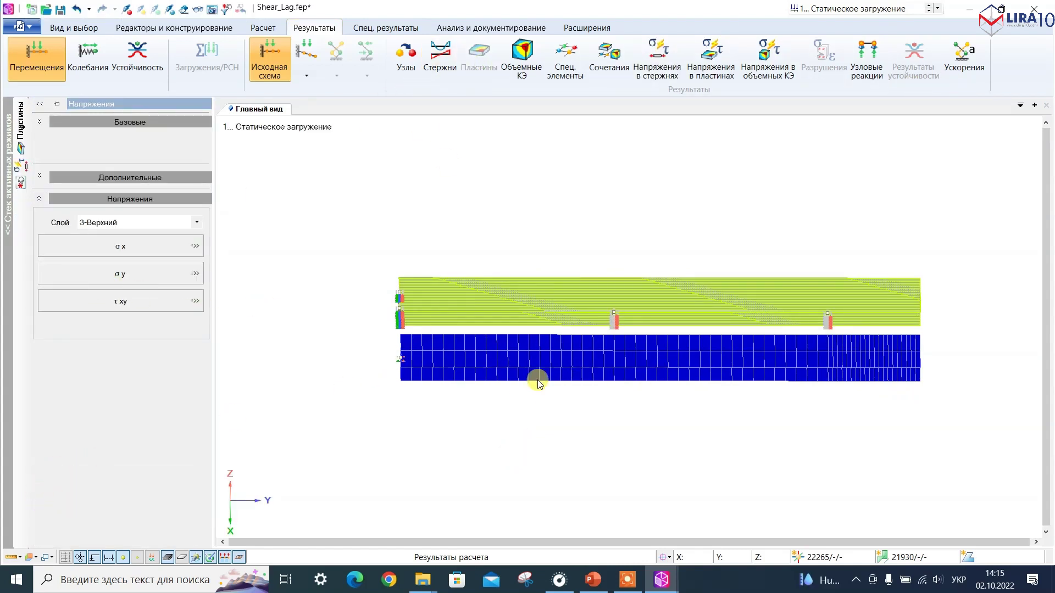
middle_click_drag(563, 403, 597, 411)
scroll(616, 250, "up", 8)
middle_click_drag(614, 254, 720, 266)
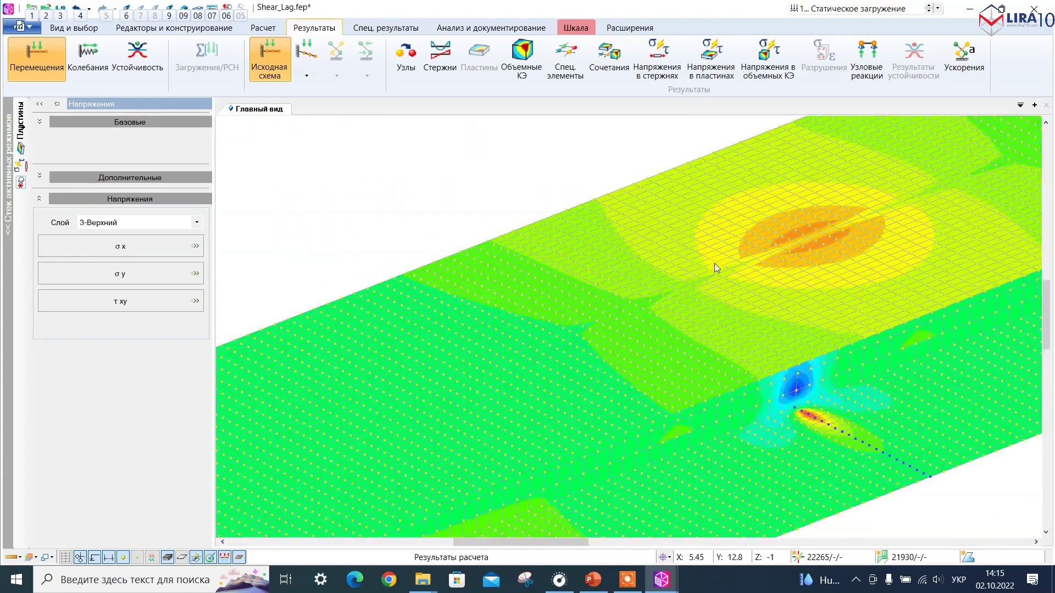
scroll(532, 252, "down", 1)
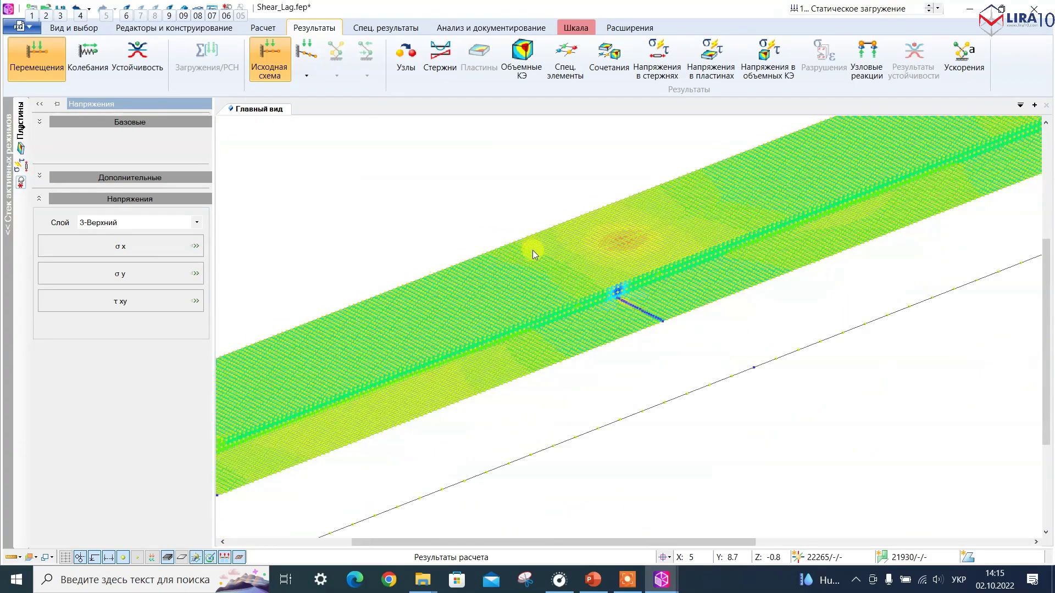
scroll(533, 249, "down", 4)
Step: Isolate one transverse strip of plate elements across the top flange by selecting it and hiding everything unselected
mouse_move(619, 463)
middle_mouse_down("alt")
mouse_move(563, 447)
mouse_move(569, 433)
mouse_move(558, 429)
mouse_move(566, 434)
middle_mouse_up("alt")
scroll(494, 203, "up", 9)
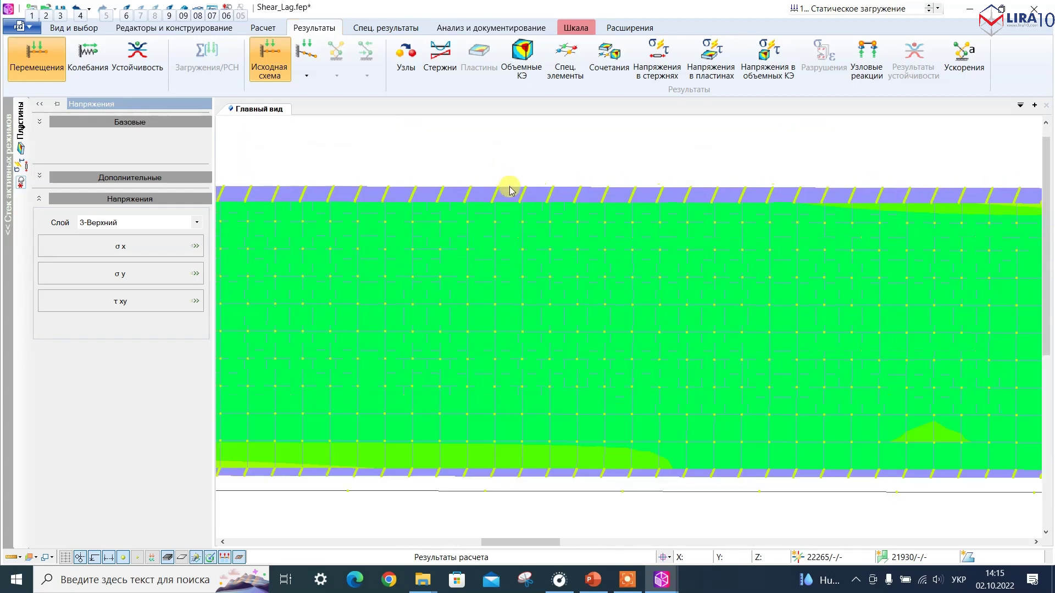
mouse_move(508, 204)
left_mouse_down()
mouse_move(491, 182)
mouse_move(508, 180)
left_mouse_up()
left_click(73, 27)
left_click(400, 61)
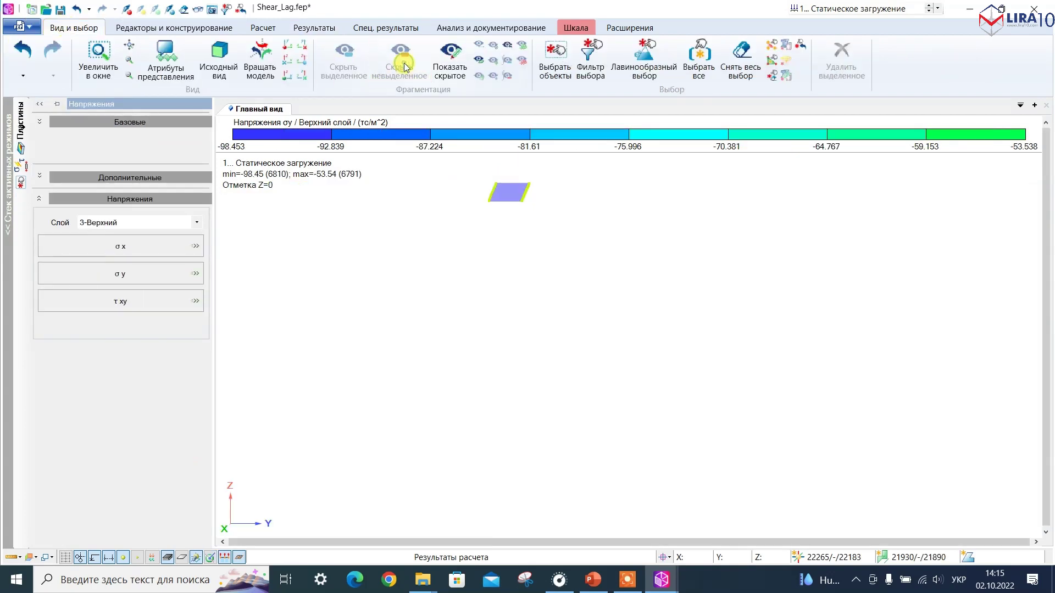
Step: Examine how the σy stress varies across the width of the isolated flange strip
scroll(494, 219, "down", 7)
middle_click_drag(428, 318, 516, 367)
scroll(524, 201, "up", 5)
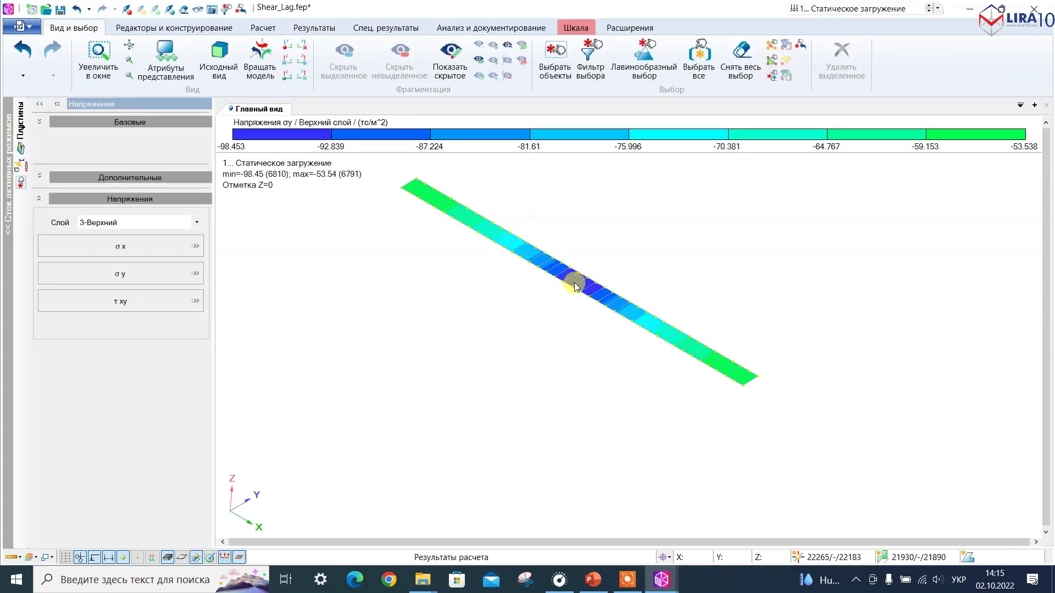
scroll(574, 285, "up", 2)
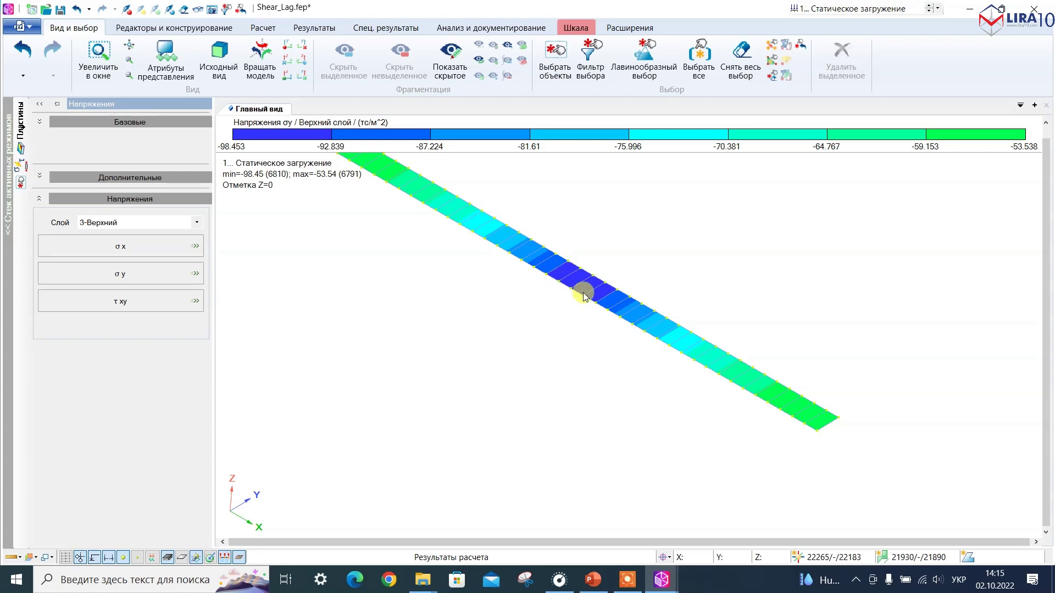
scroll(581, 294, "down", 1)
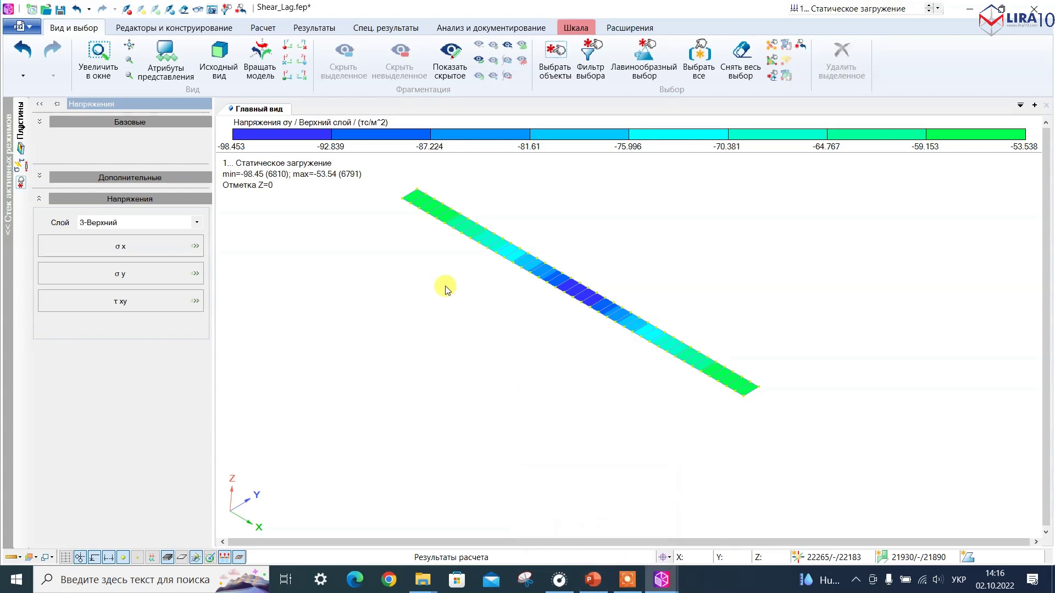
Step: Switch back to PowerPoint and show the shear lag slide full screen again
left_click(594, 584)
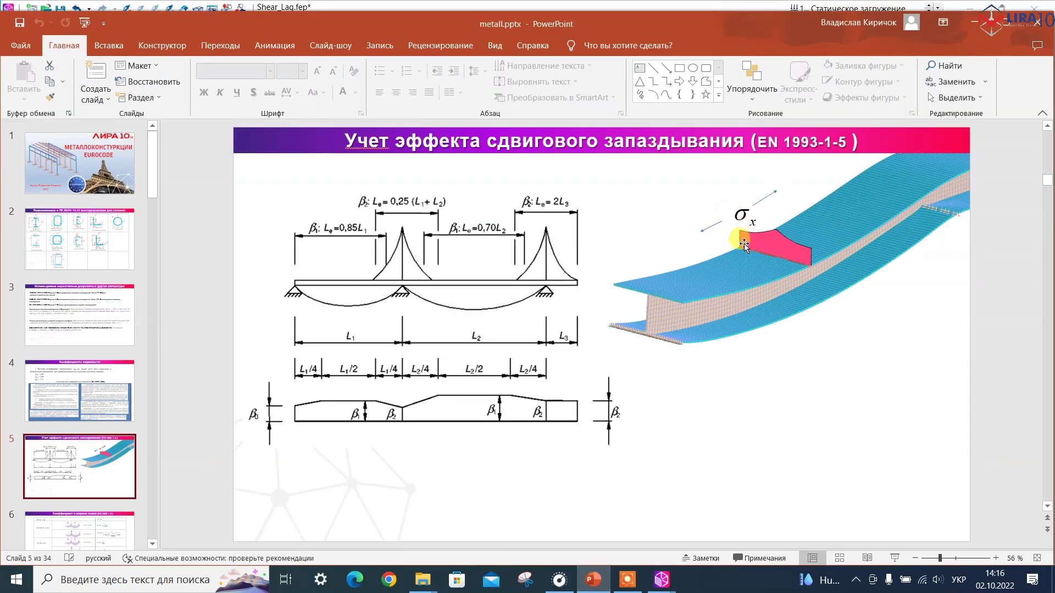
key("shift+F5")
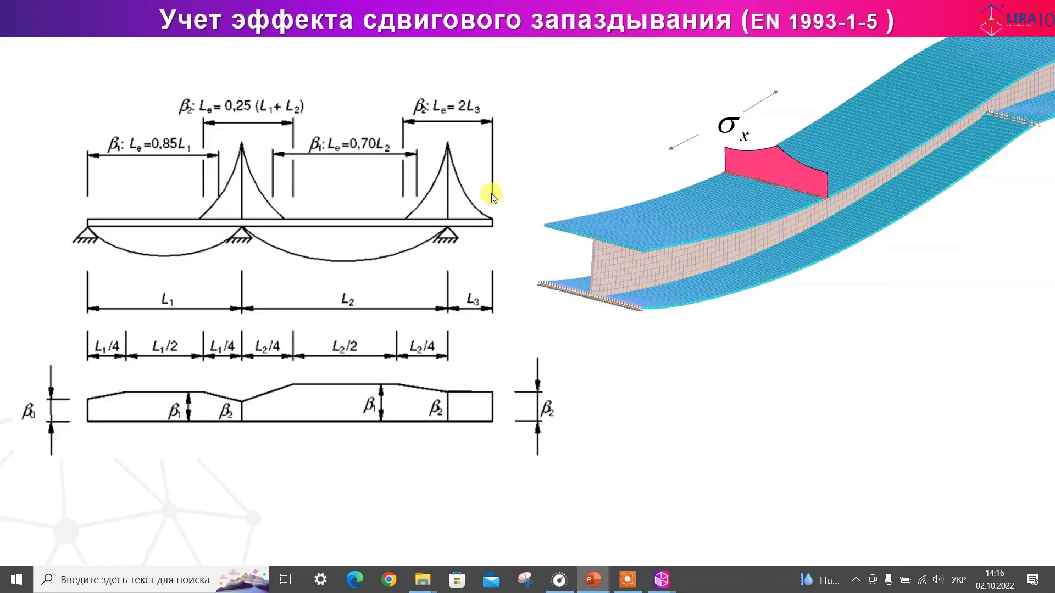
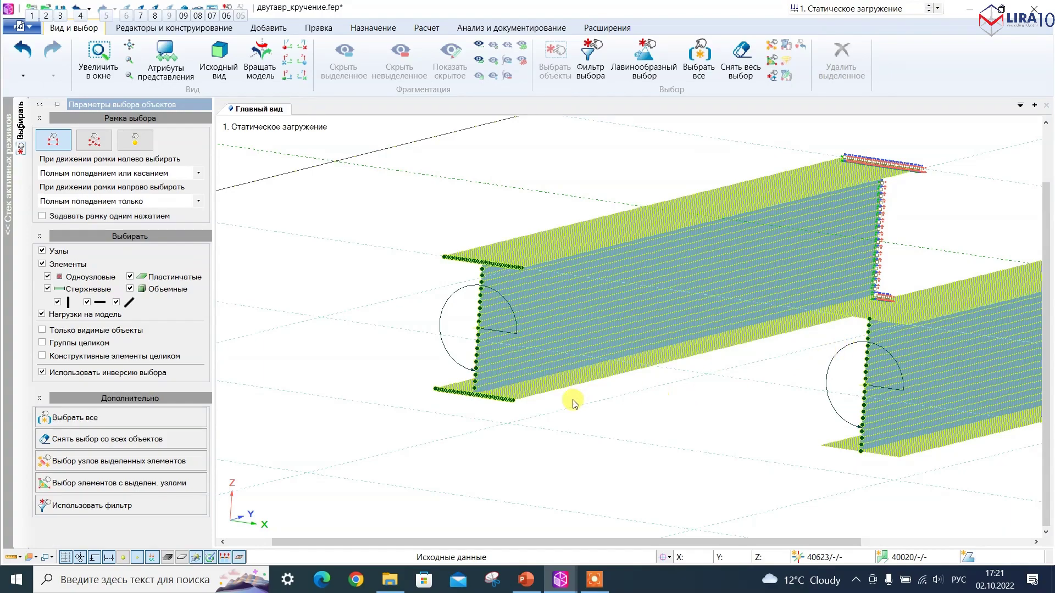
scroll(610, 437, "up", 3)
scroll(599, 431, "down", 3)
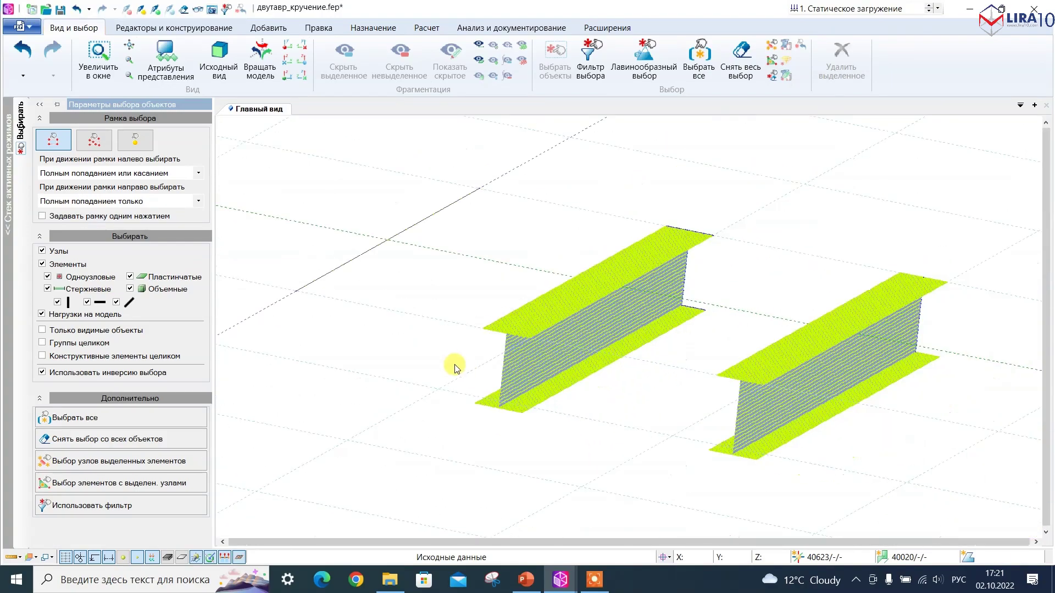
Step: Select the torque-loaded end node of the bar and check which of the model's nodes carry the W warping restraint
scroll(810, 397, "up", 1)
scroll(692, 432, "up", 4)
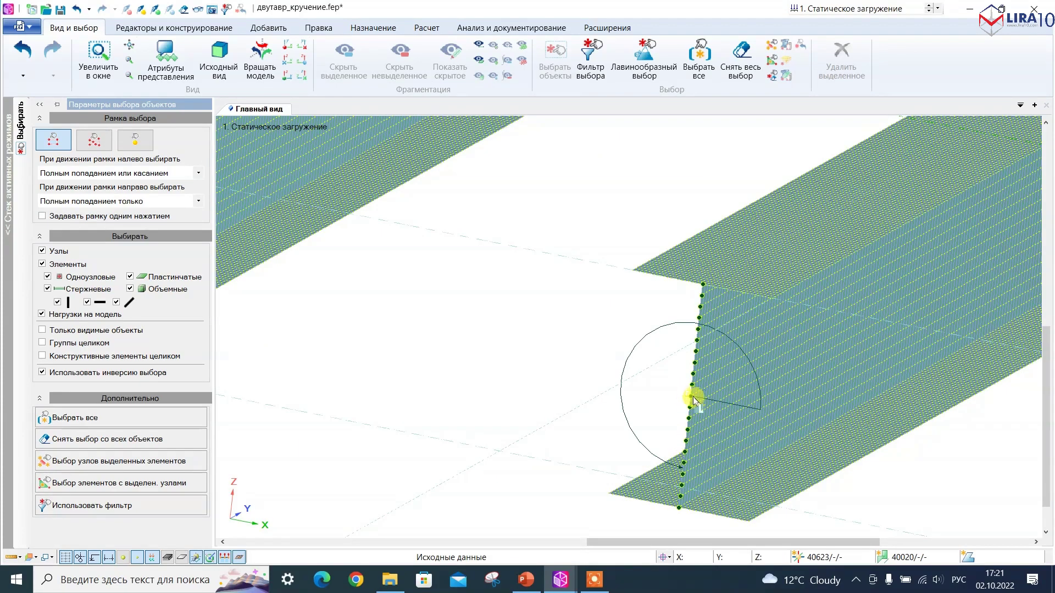
scroll(697, 401, "down", 3)
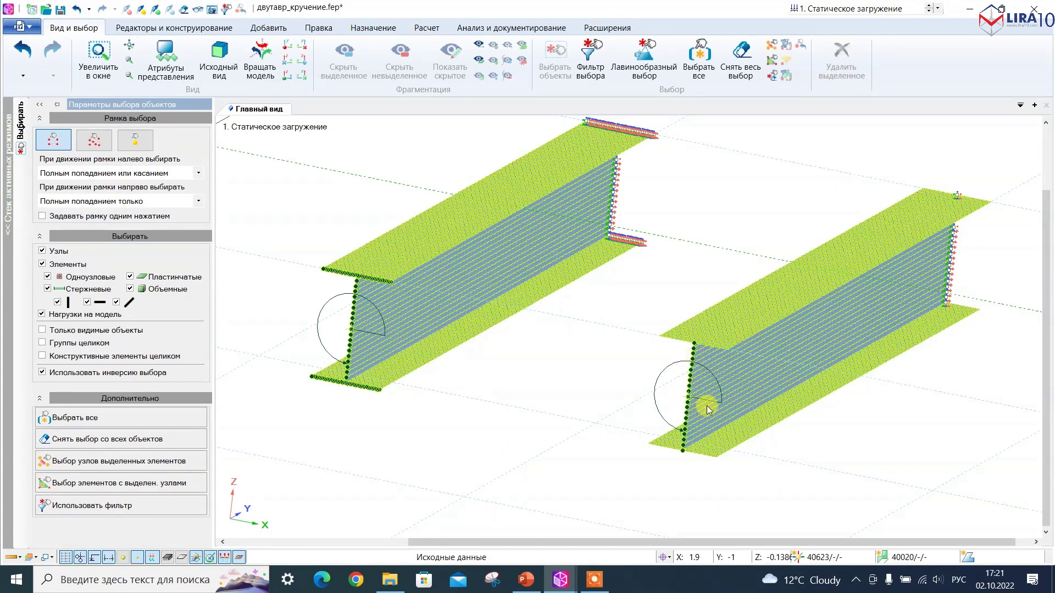
scroll(709, 409, "down", 2)
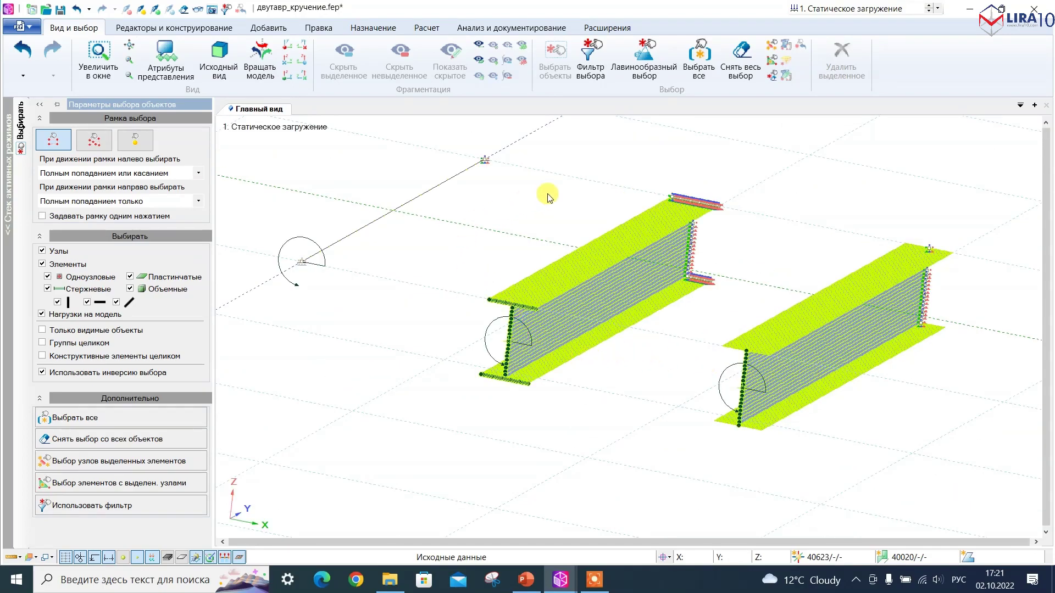
scroll(294, 247, "up", 4)
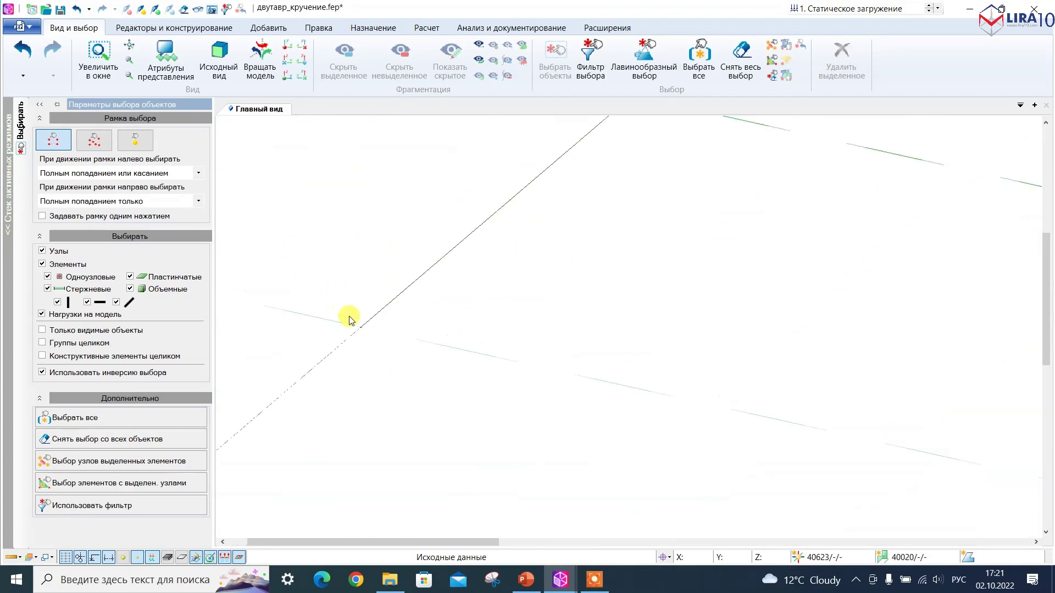
left_click_drag(344, 319, 385, 360)
left_click(389, 24)
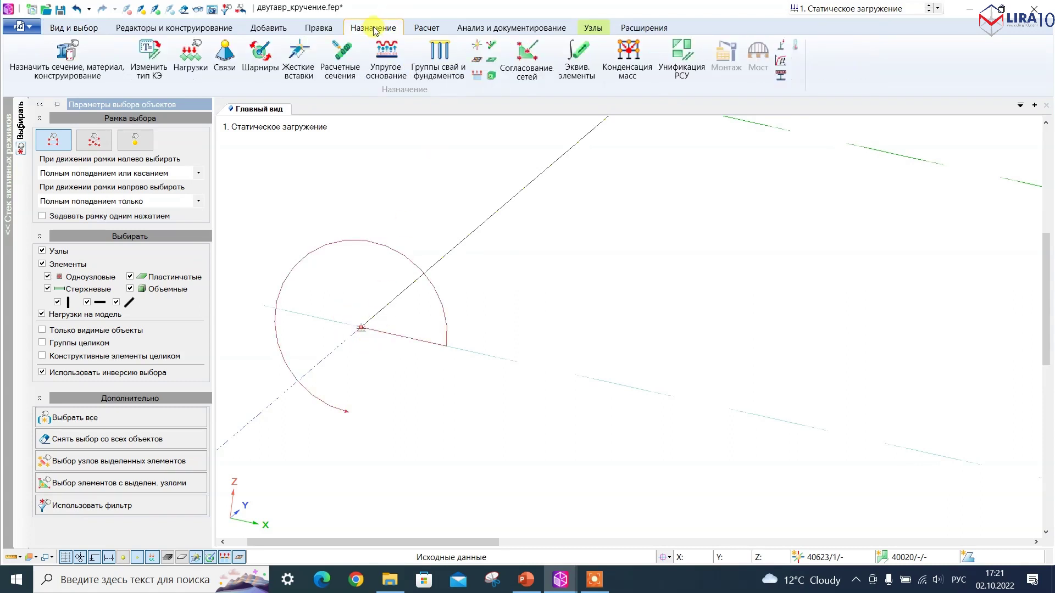
left_click(237, 66)
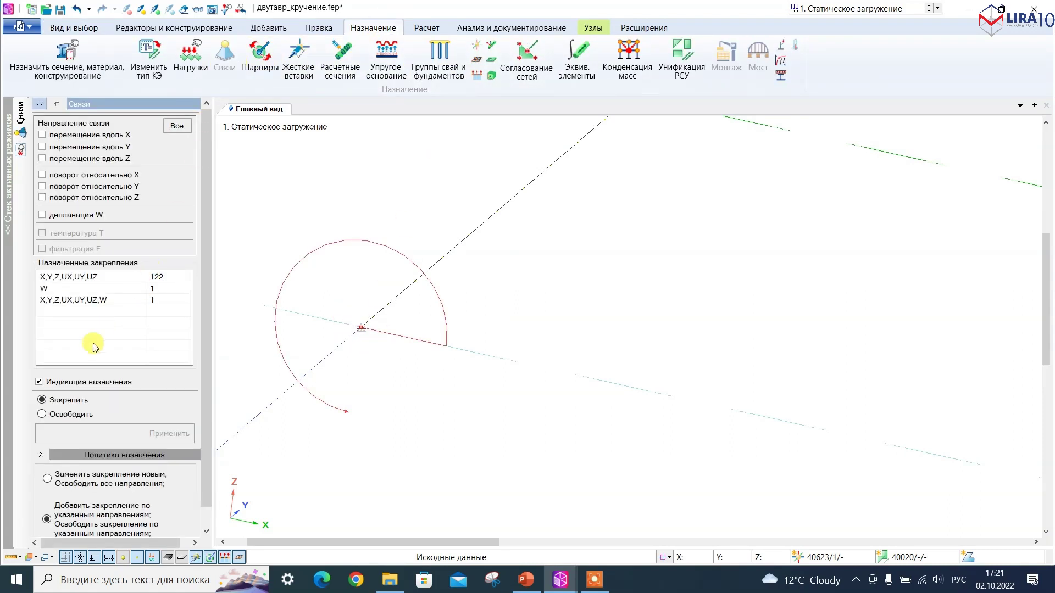
left_click(42, 288)
Step: Check the W restraint against the bar's far end node and clear the selection
scroll(511, 298, "down", 5)
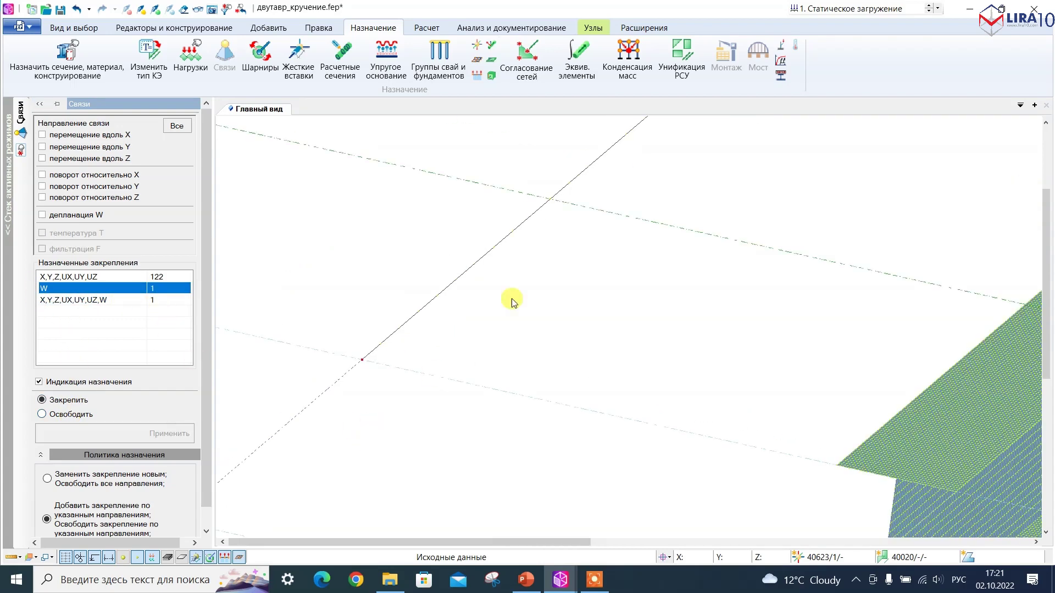
left_click_drag(611, 231, 646, 174)
left_click(60, 290)
key("ctrl+BackSpace")
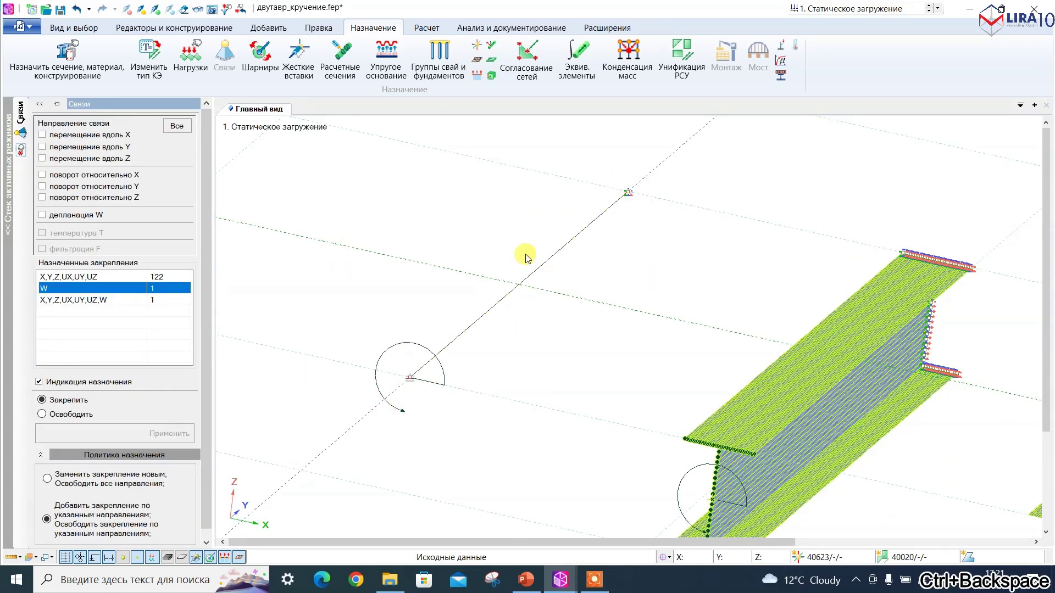
scroll(407, 295, "down", 2)
left_click(21, 150)
Step: Switch to the calculation results and display the nodal UY displacements in the local coordinate system
left_click(423, 27)
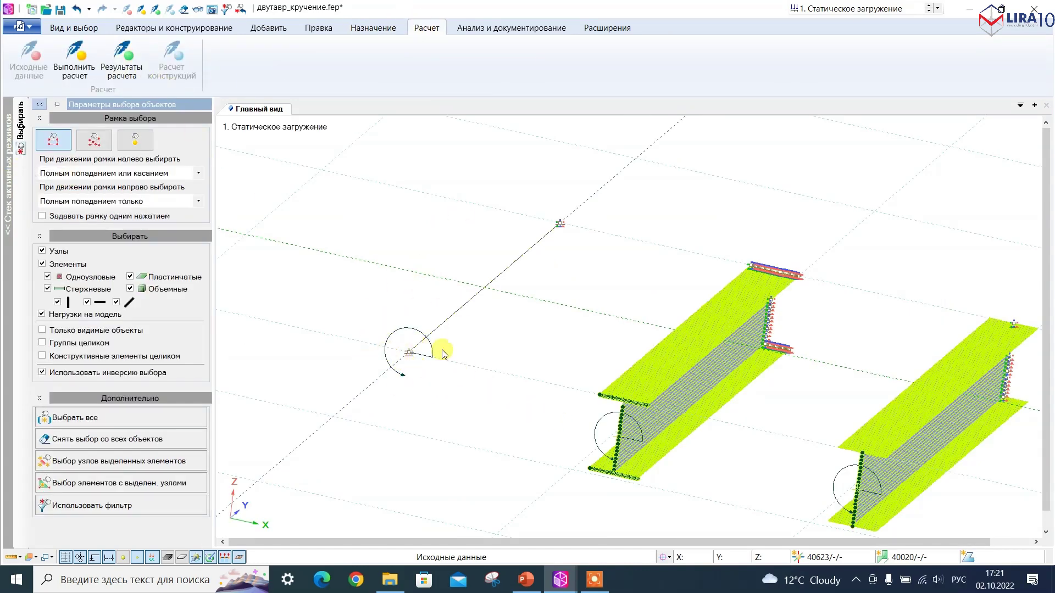
left_click(128, 70)
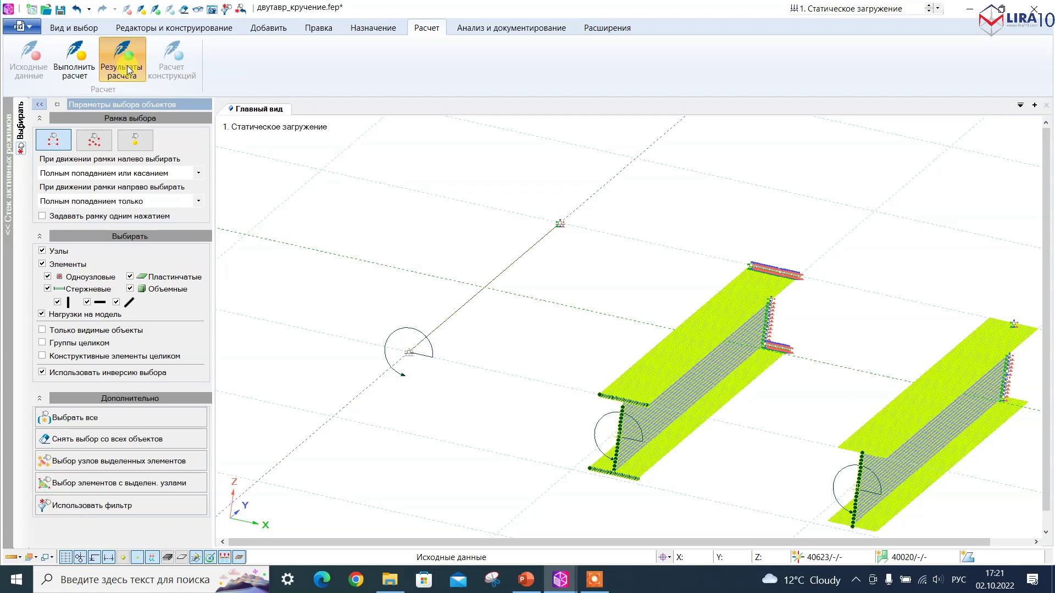
scroll(530, 337, "down", 3)
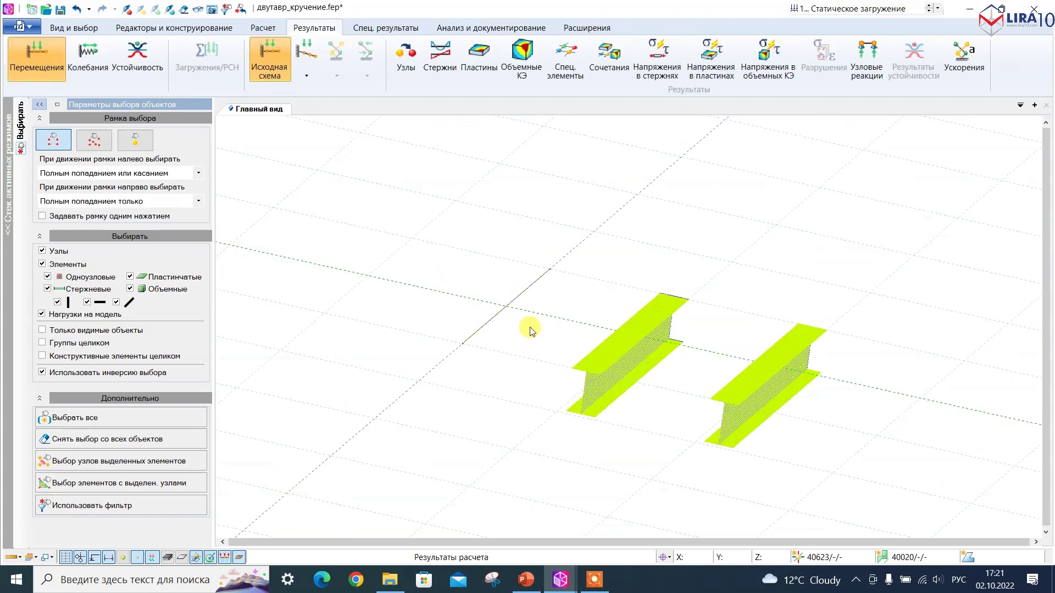
scroll(510, 270, "up", 2)
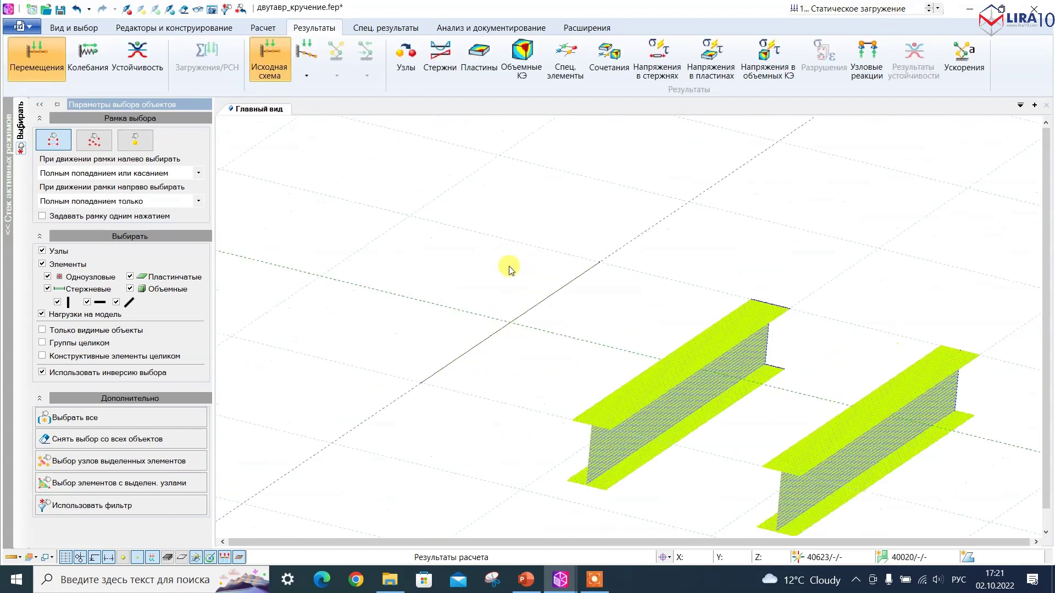
left_click(405, 55)
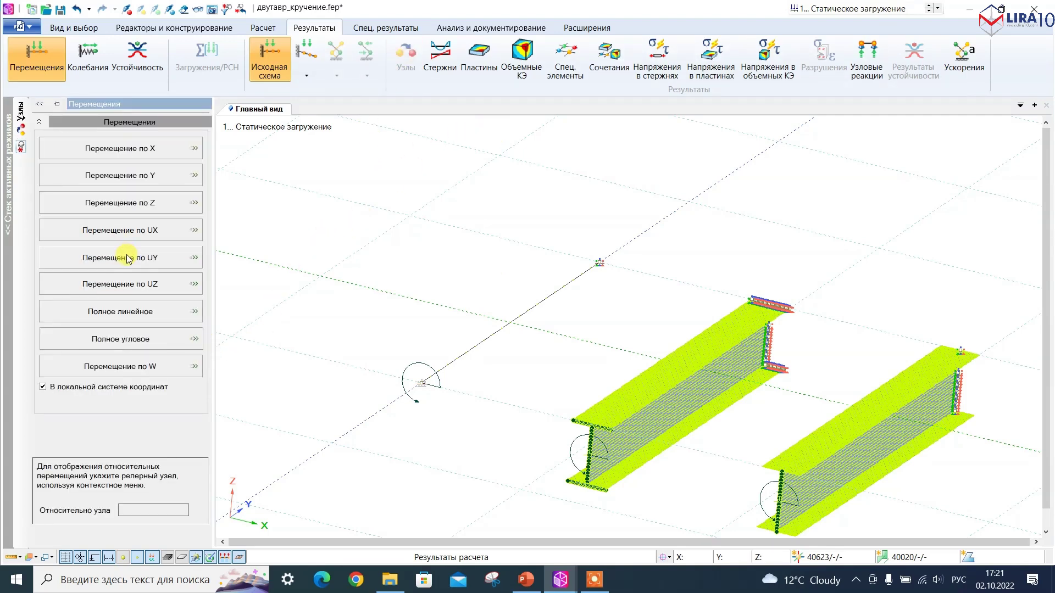
left_click(127, 258)
Step: Compare the UY rotation at the loaded end nodes of the first plate I-beam, the bar and the second plate I-beam
scroll(473, 428, "up", 6)
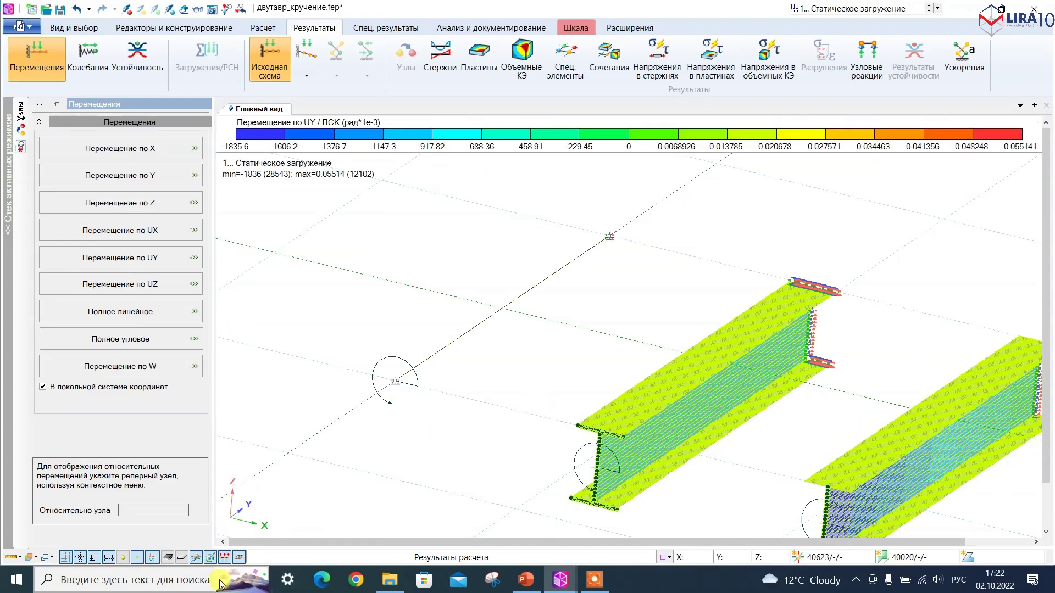
mouse_move(480, 506)
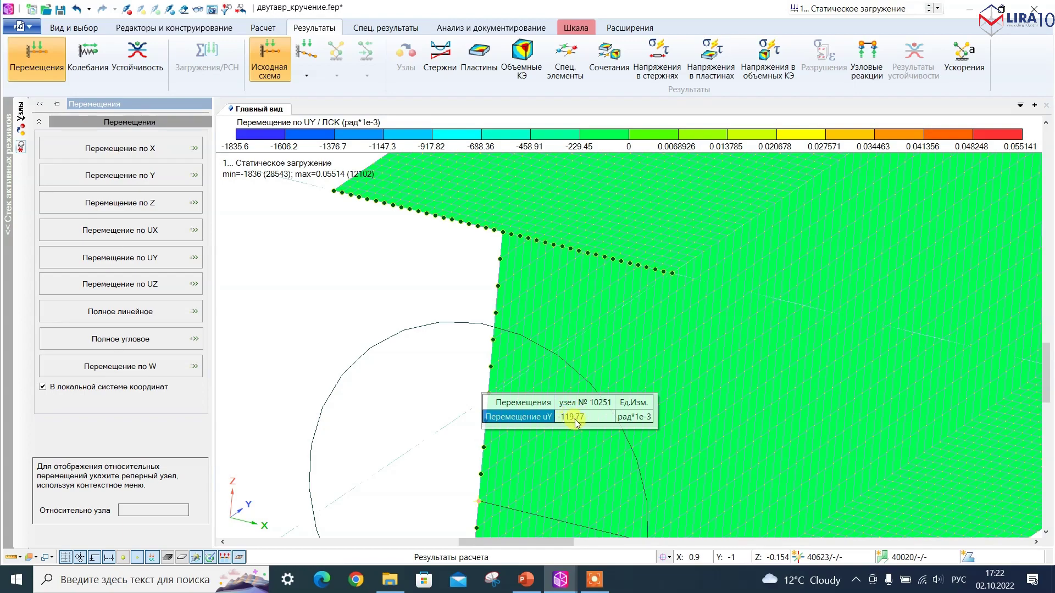
scroll(575, 422, "down", 8)
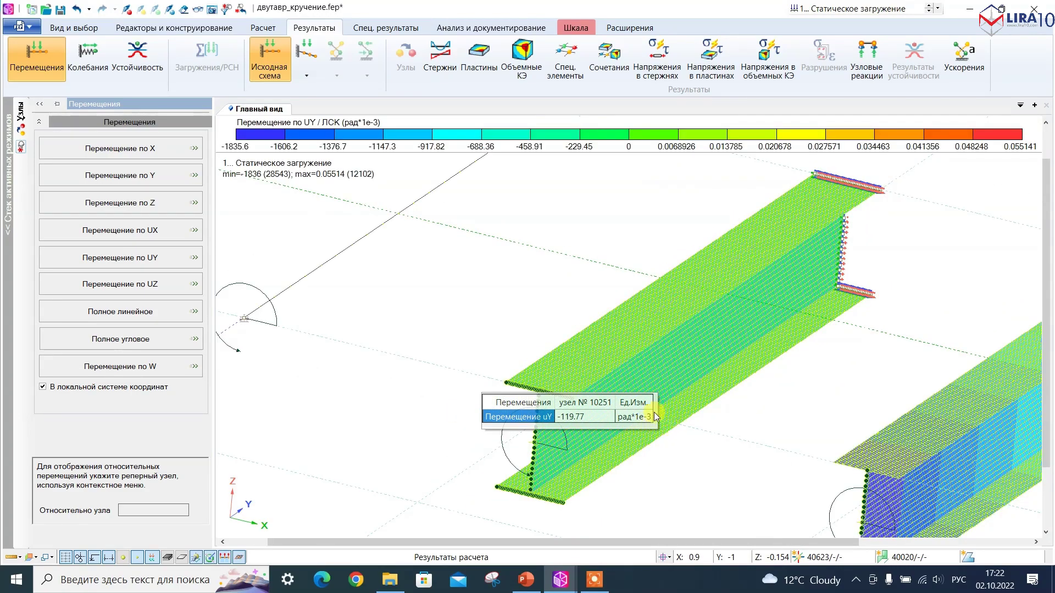
mouse_move(244, 321)
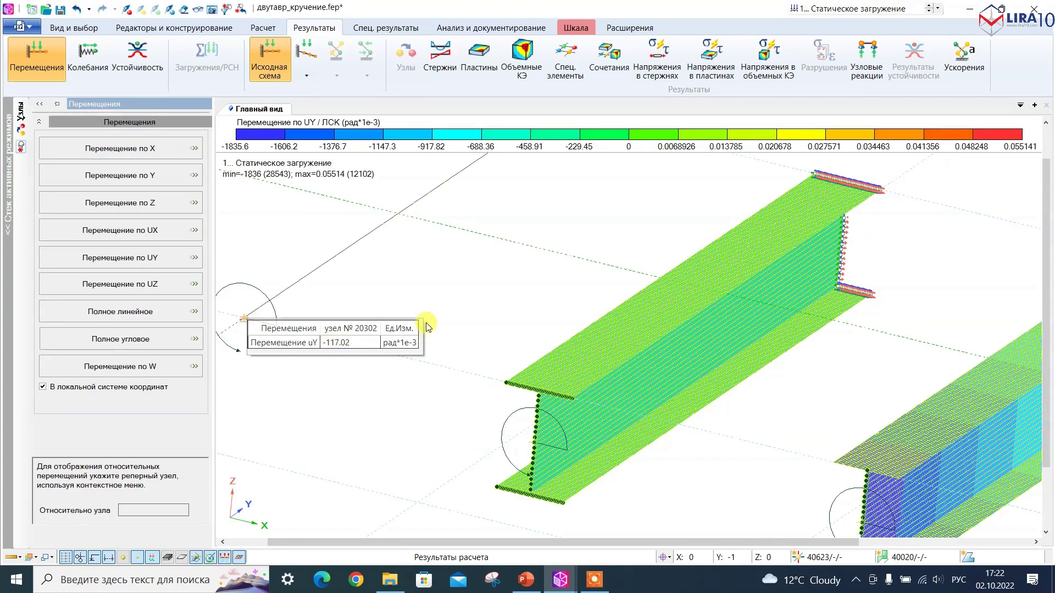
scroll(395, 241, "down", 3)
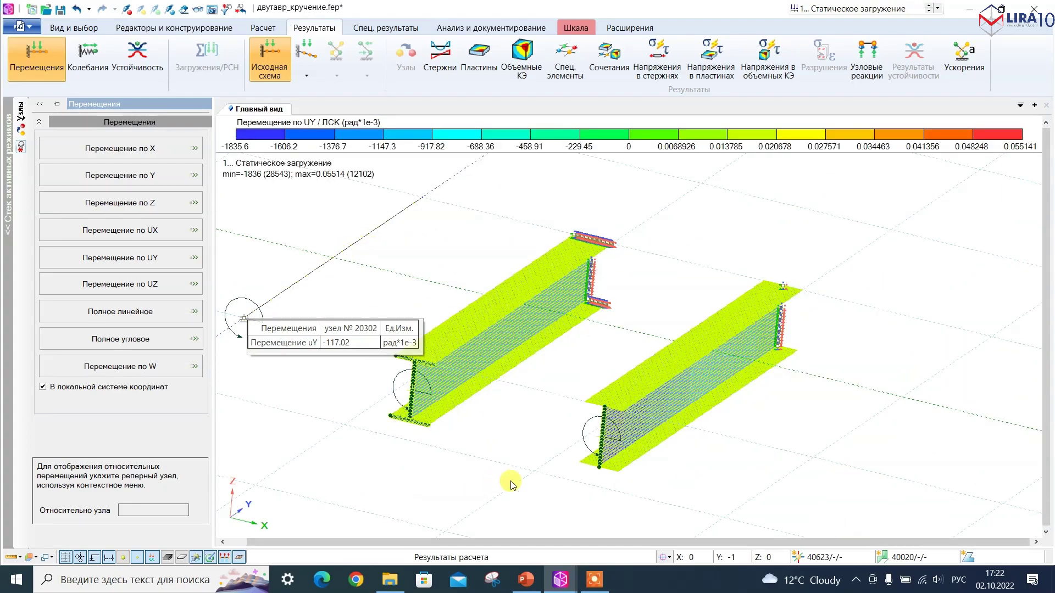
scroll(511, 483, "up", 5)
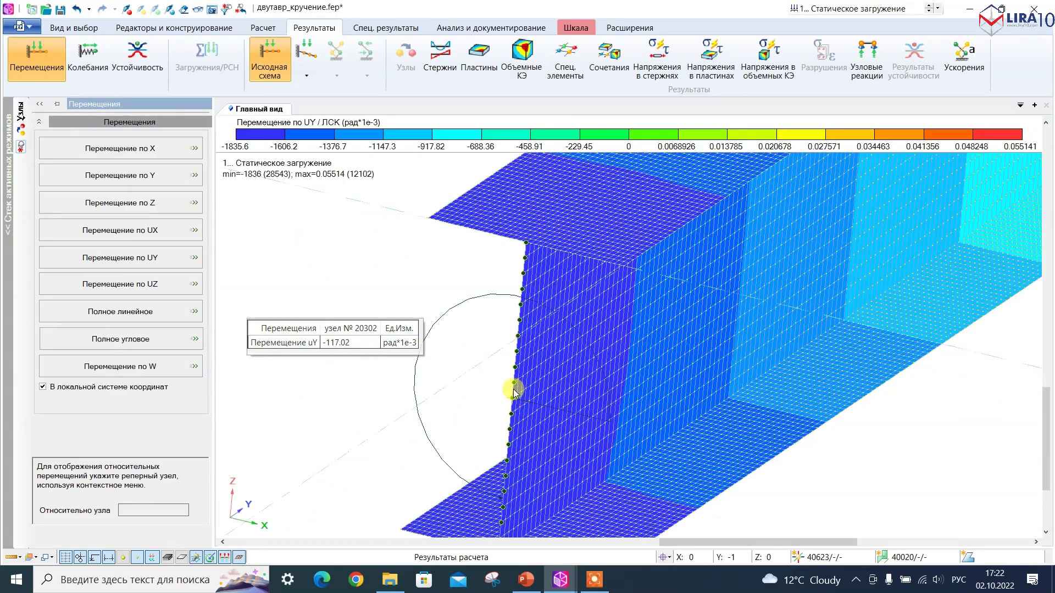
mouse_move(513, 399)
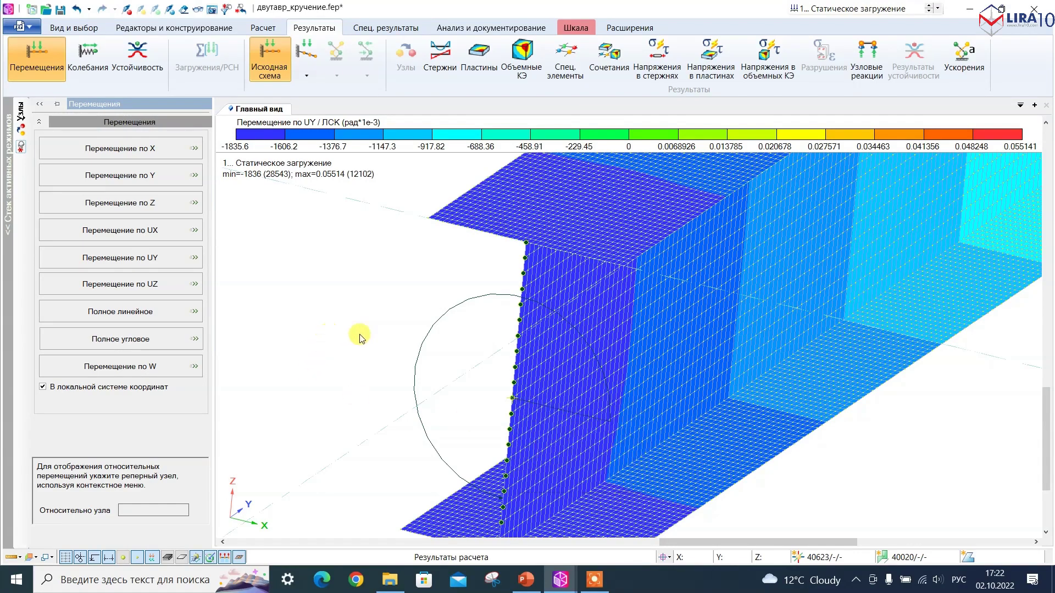
Step: Show the deformed shape to examine the second plate I-beam's twist, and return to the original scheme for a closer look at its web
scroll(509, 377, "down", 9)
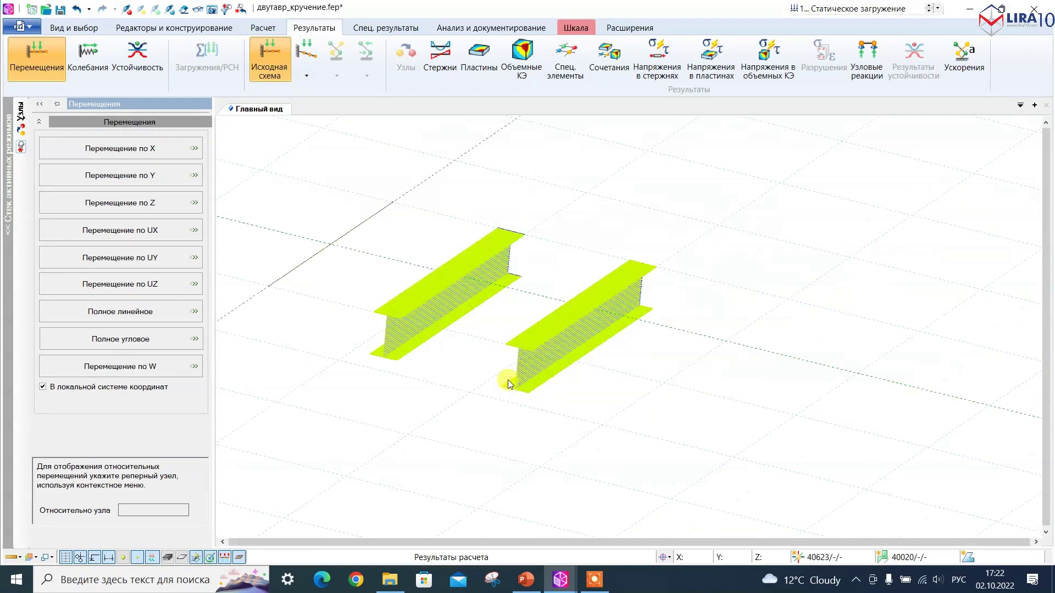
left_click(309, 55)
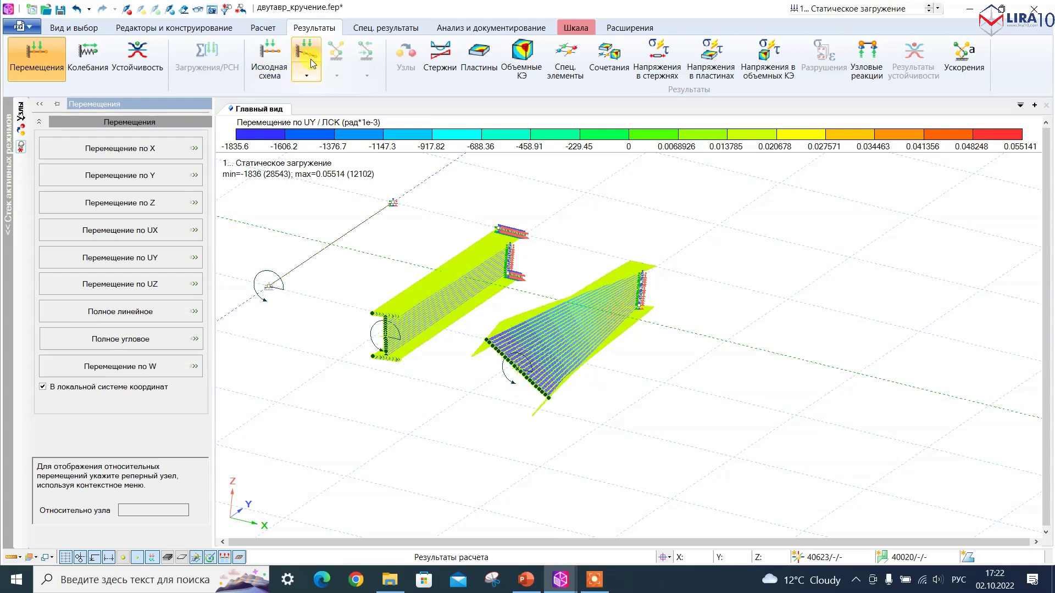
middle_click_drag(328, 261, 332, 293)
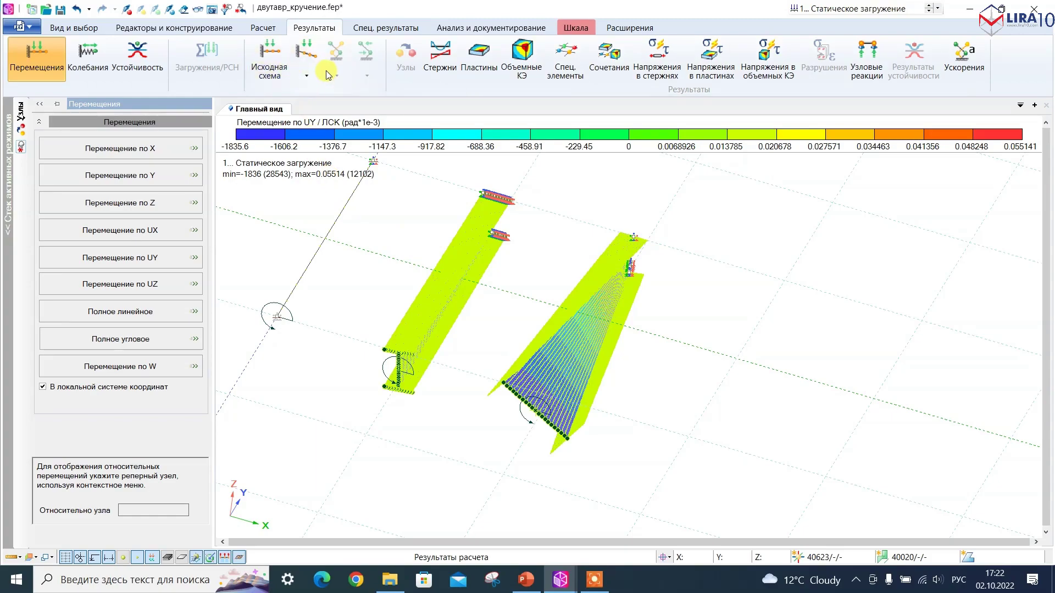
left_click(309, 51)
middle_click_drag(744, 398, 720, 375, "alt")
scroll(474, 266, "up", 4)
middle_click_drag(321, 305, 382, 247, "alt")
scroll(742, 296, "up", 6)
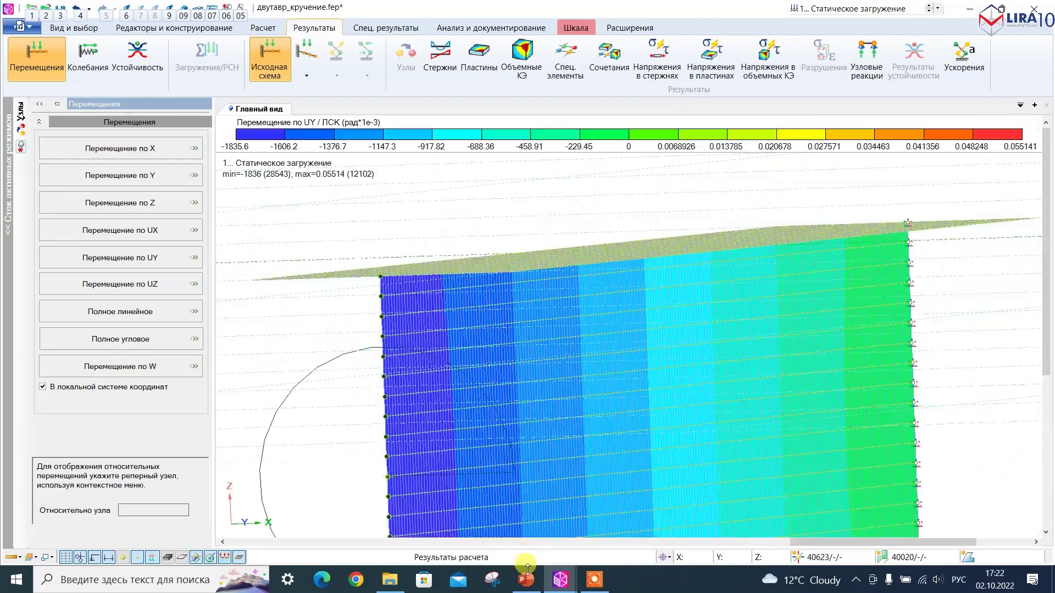
Step: Switch to PowerPoint, consult slide 20 on the torsion components (Компоненты кручения), and return to LIRA 10
left_click(521, 580)
left_click(53, 301)
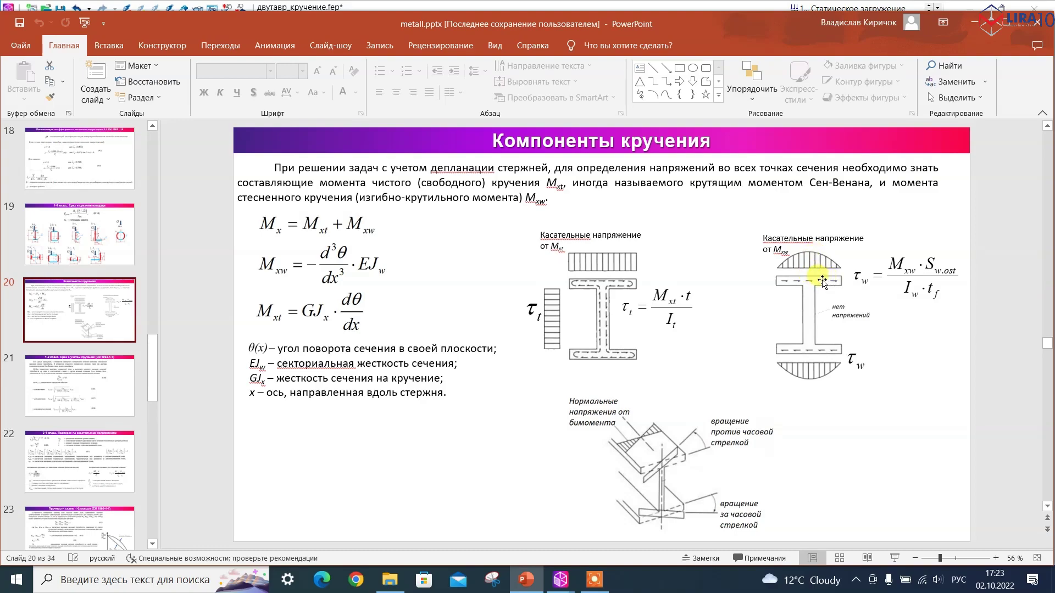
key("alt+Tab")
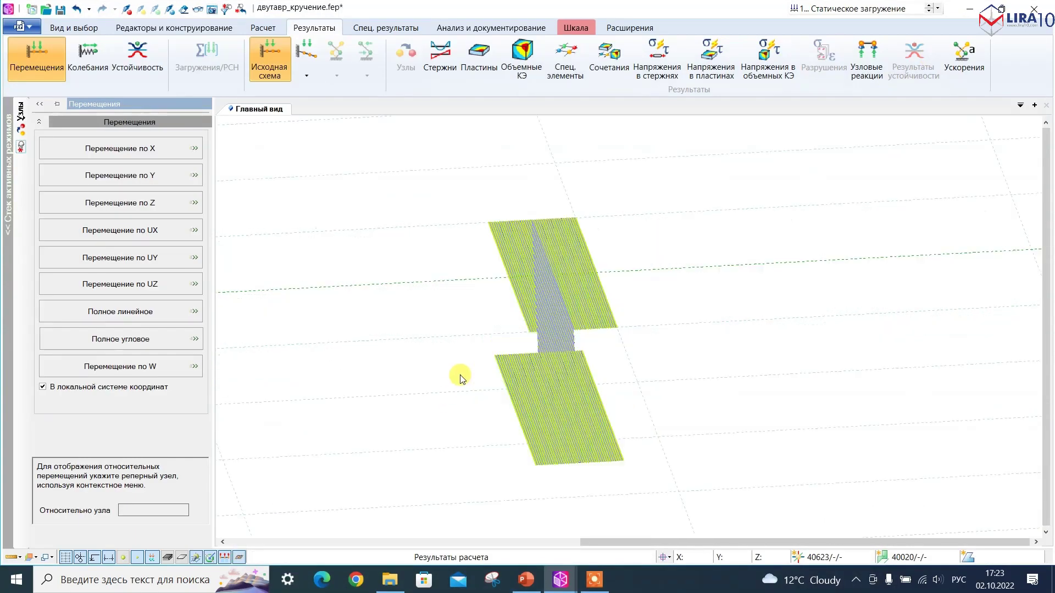
Step: Enable stresses and strains in the element cross-section for the plate stress results, and open them for a plate element near the flange-web junction
middle_click_drag(462, 390, 460, 388)
scroll(807, 409, "down", 4)
scroll(479, 345, "up", 12)
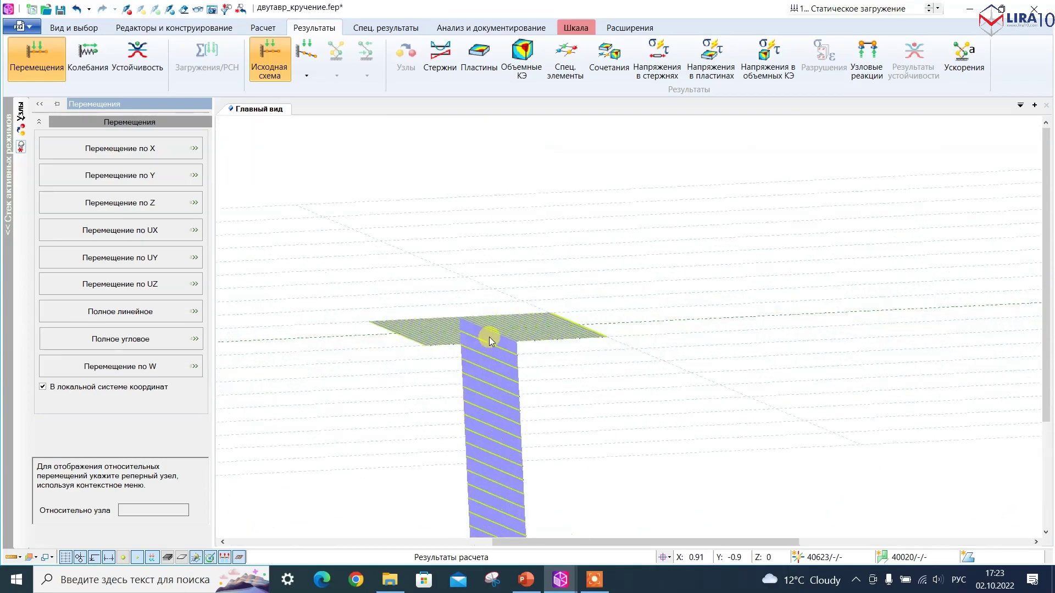
scroll(490, 340, "down", 5)
scroll(499, 292, "up", 12)
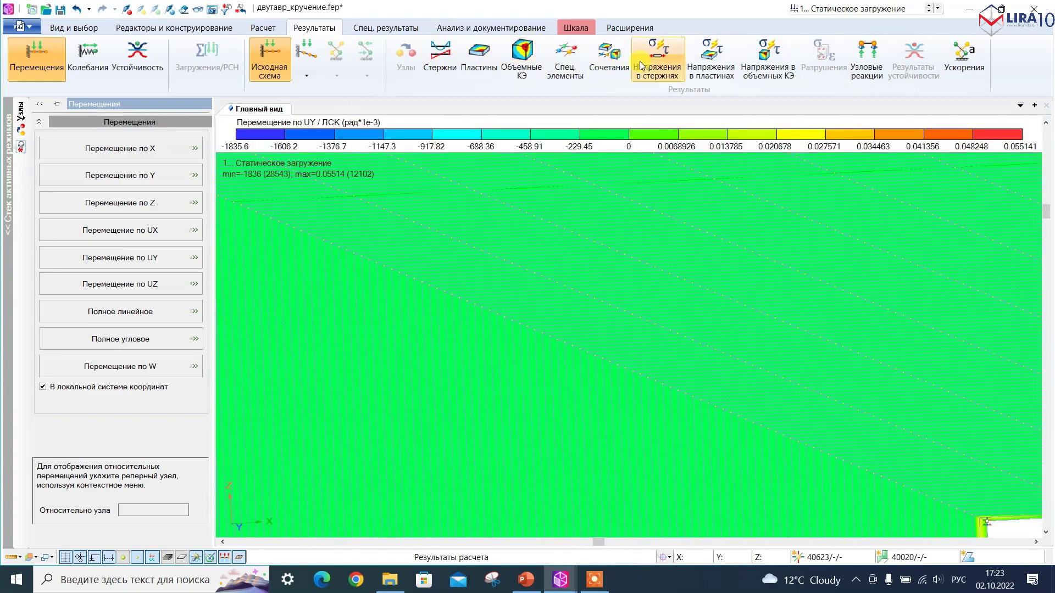
left_click(708, 62)
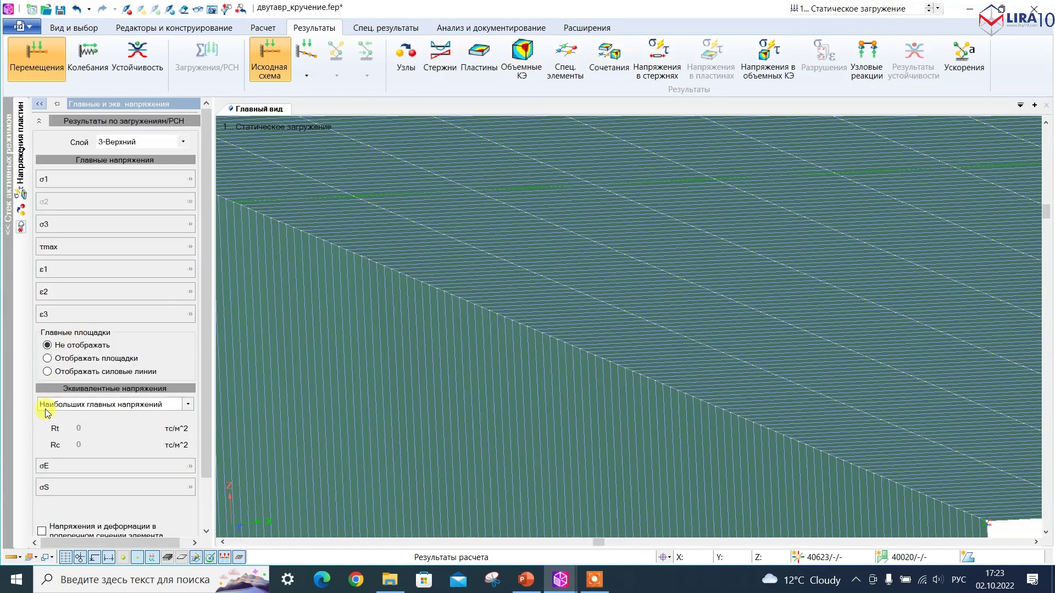
scroll(82, 456, "down", 2)
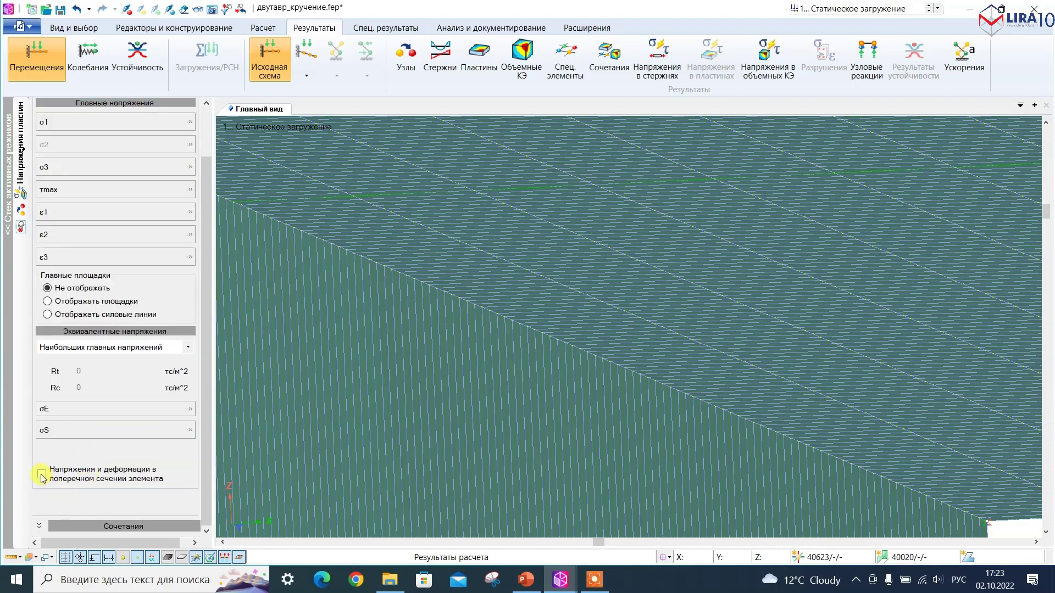
scroll(539, 313, "up", 5)
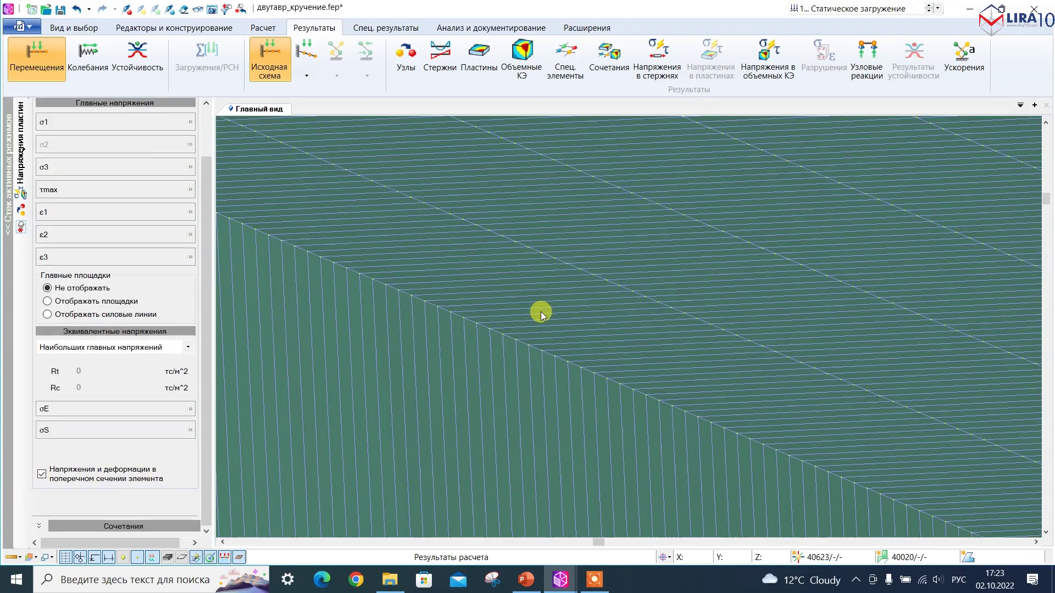
left_click(486, 341)
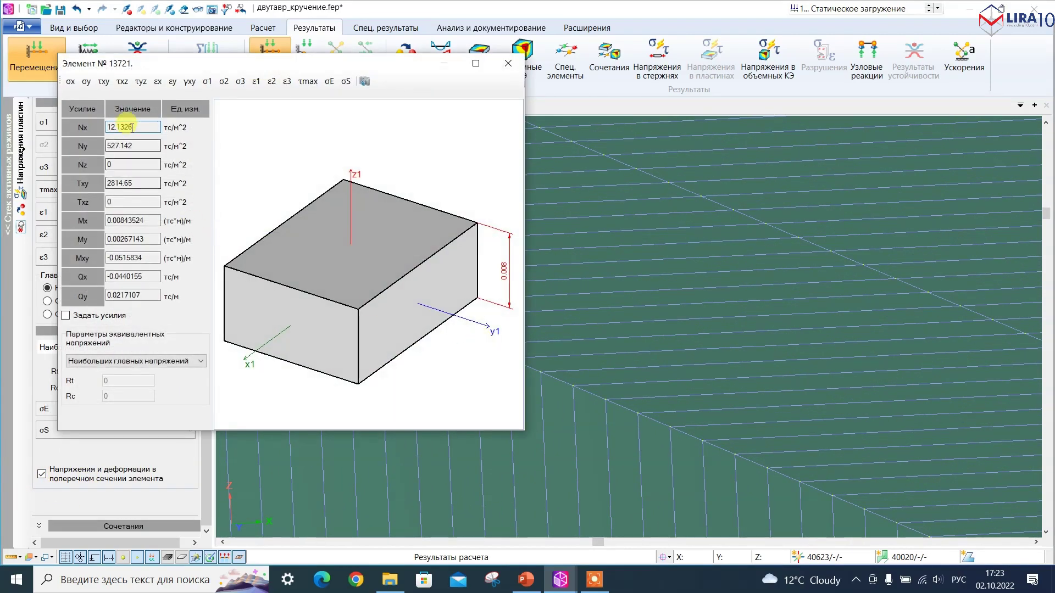
Step: Compare the τxy, τmax and τxz stress distributions through the plate element's thickness, finishing with the τxy values
left_click(103, 83)
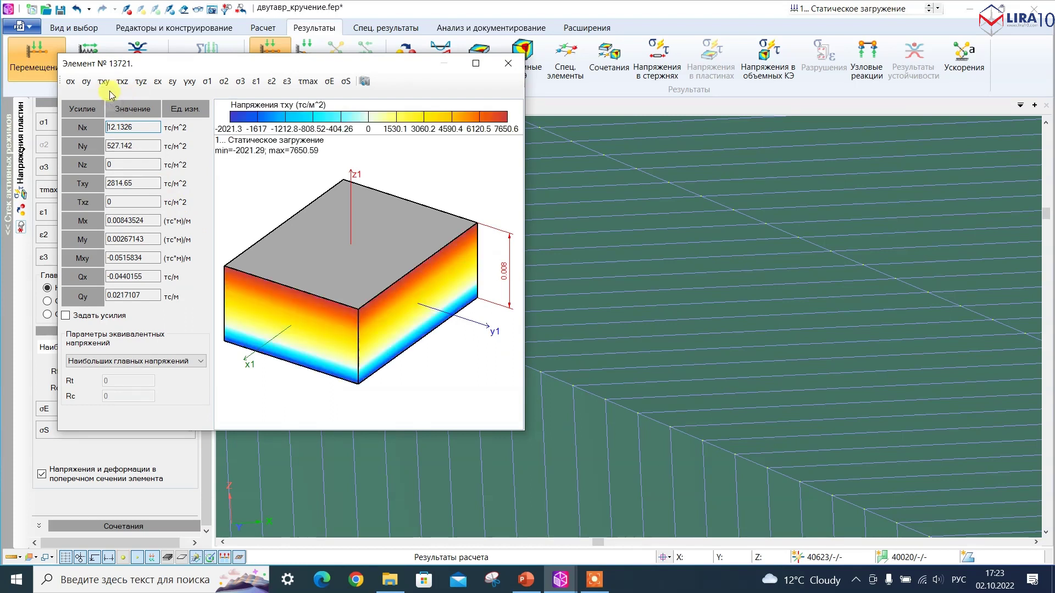
left_click(307, 82)
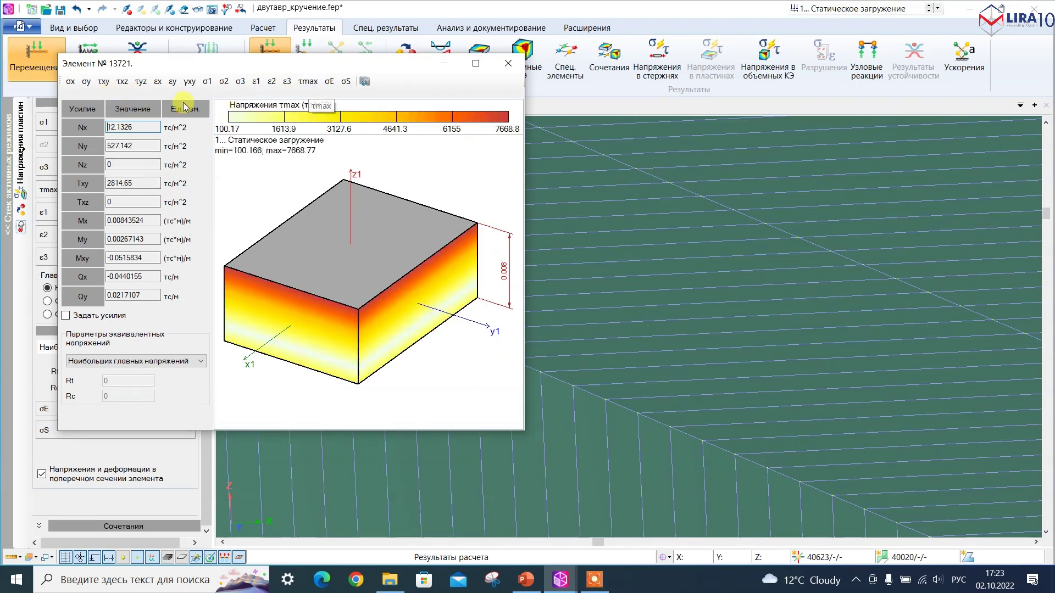
left_click(105, 82)
left_click(122, 82)
left_click(104, 83)
mouse_move(276, 336)
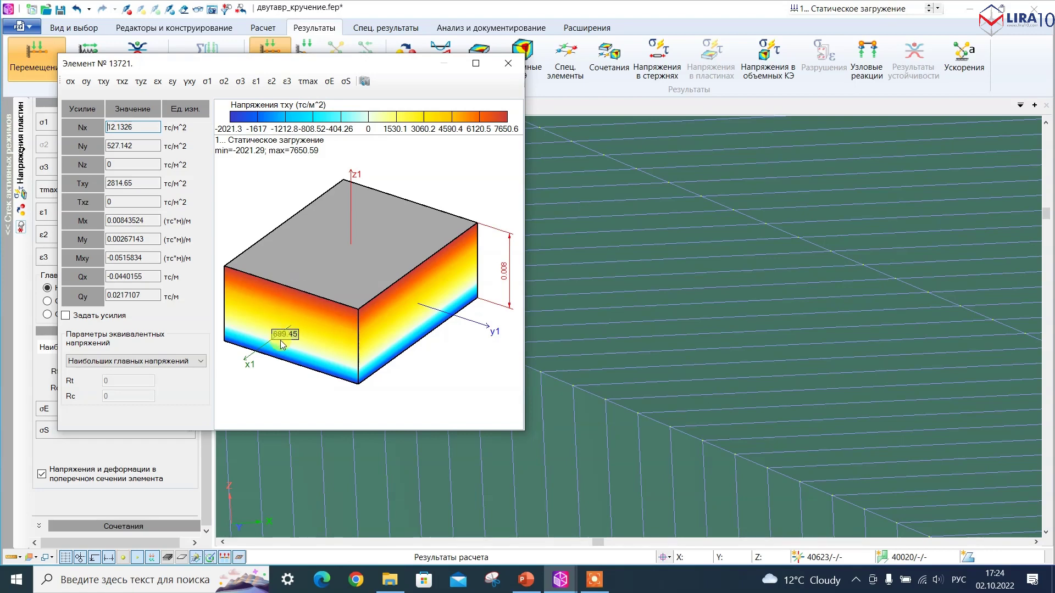
Step: Close the plate element's stress results and display the bar beam's Mxt torque diagram, followed by its Mxw warping torque diagram
left_click(507, 67)
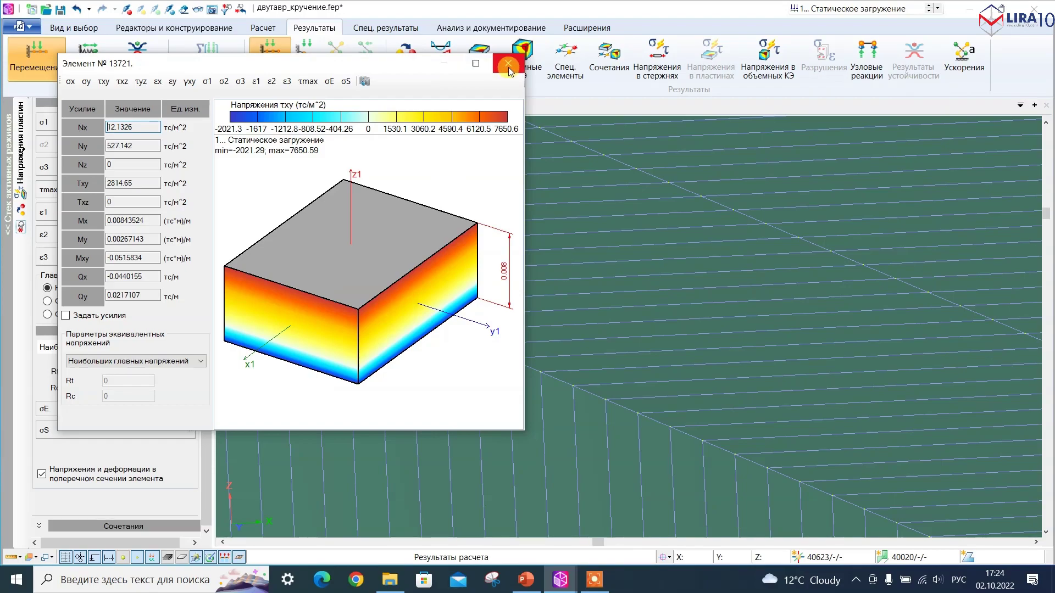
scroll(621, 285, "down", 6)
middle_click_drag(621, 285, 388, 326)
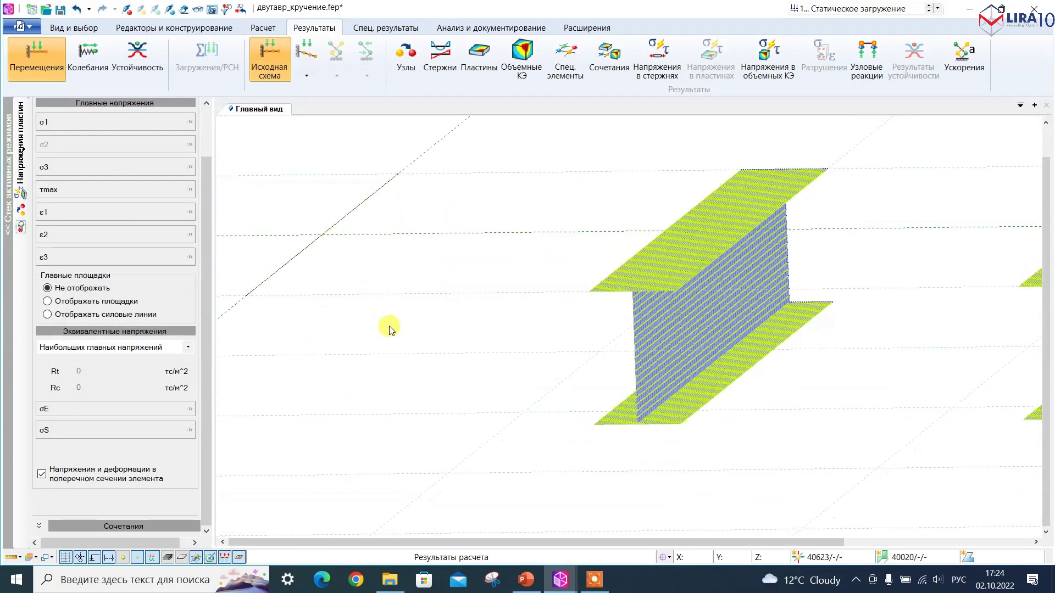
left_click(440, 55)
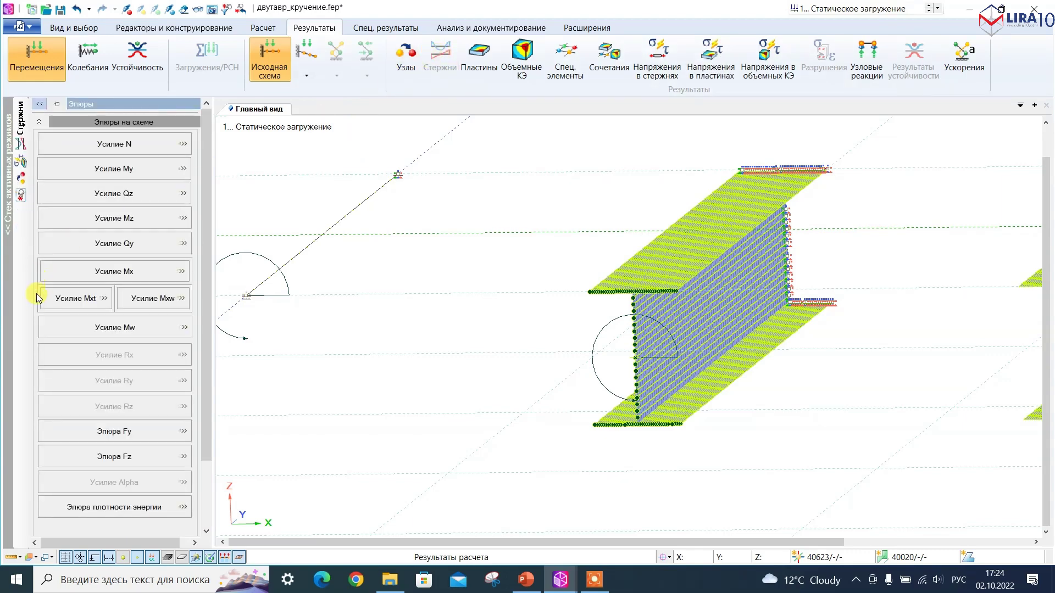
left_click(86, 301)
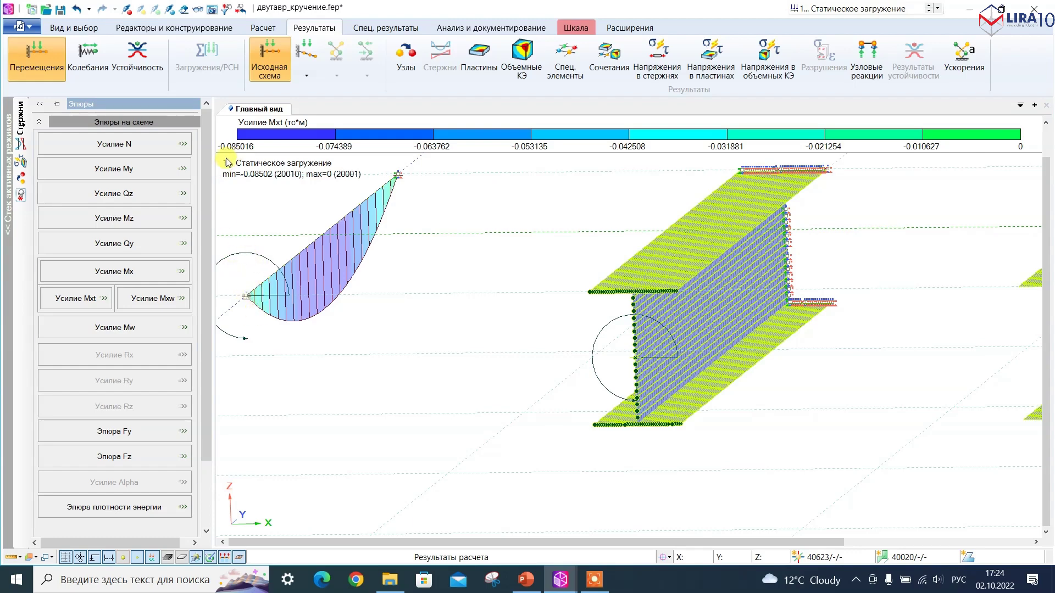
scroll(302, 243, "up", 4)
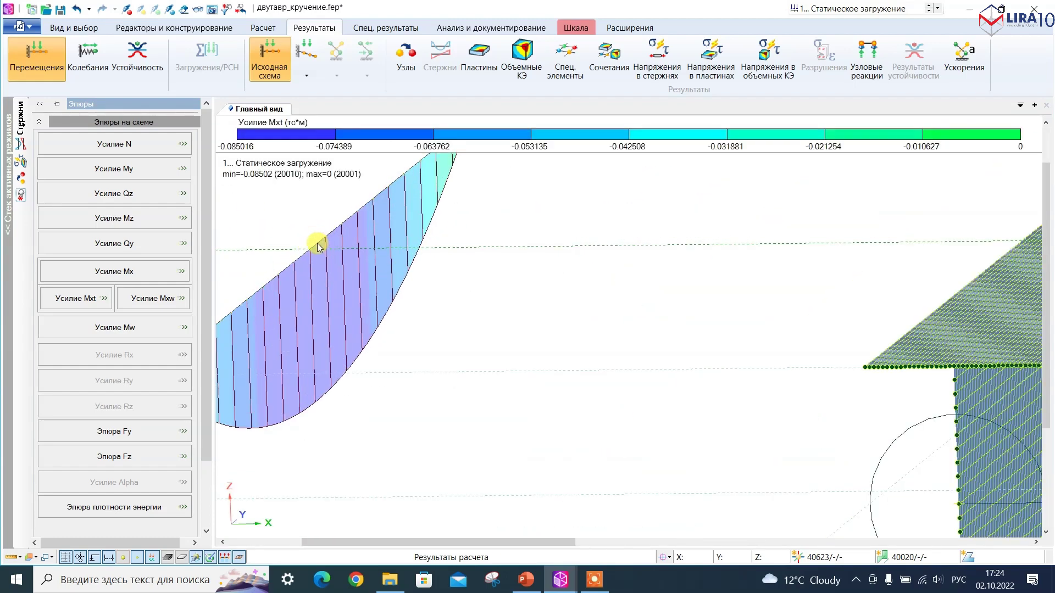
left_click(153, 298)
scroll(476, 327, "down", 2)
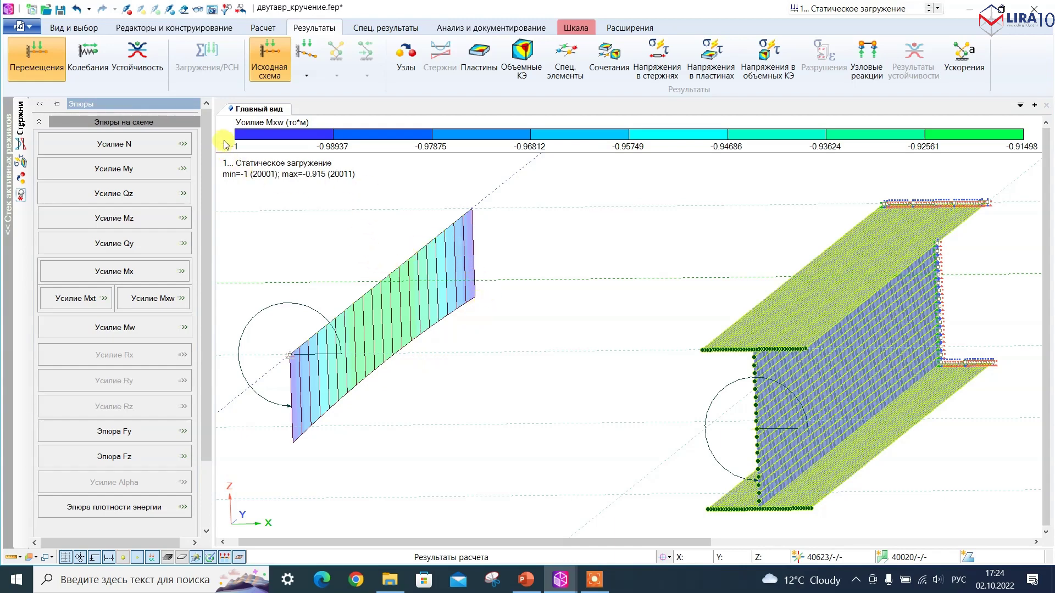
Step: Switch to PowerPoint, consult slide 21 on shear with torsion (EN 1993-1-1) full screen, and return to the двутавр_кручение model in LIRA 10
left_click(526, 583)
left_click(80, 393)
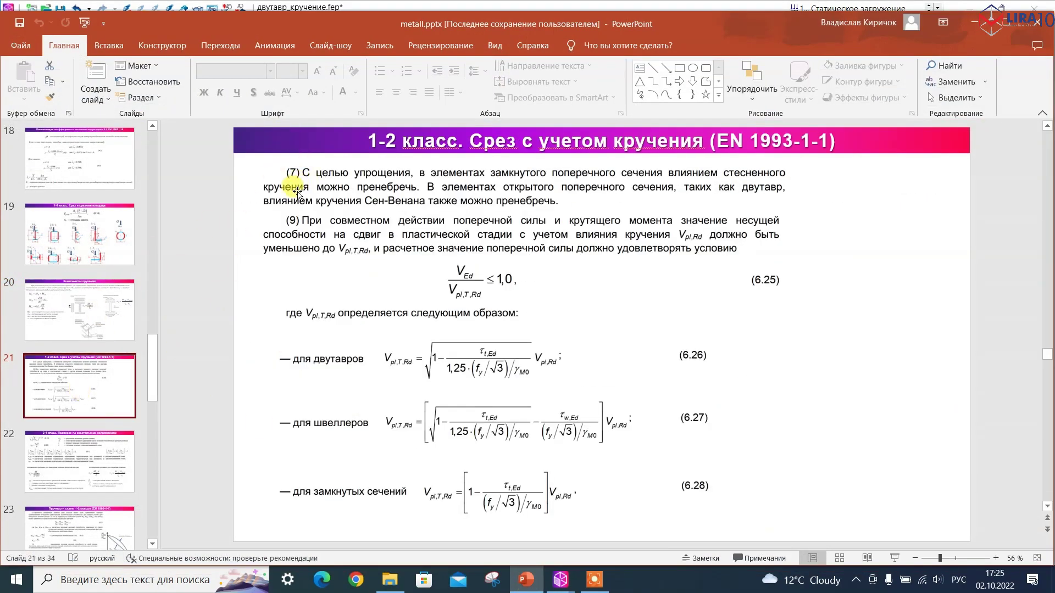
key("shift+F5")
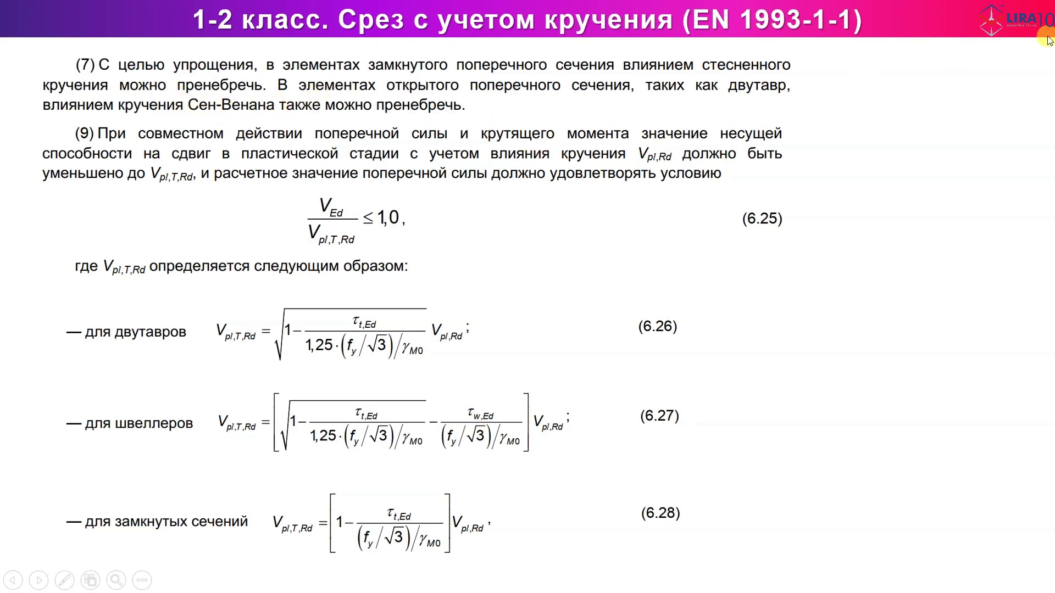
key("Escape")
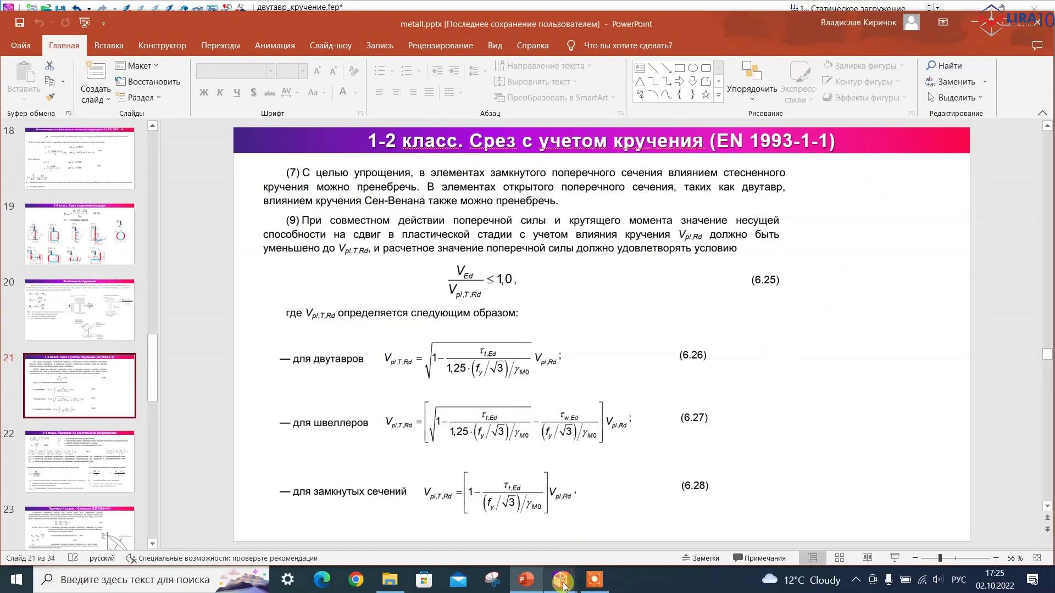
mouse_move(563, 587)
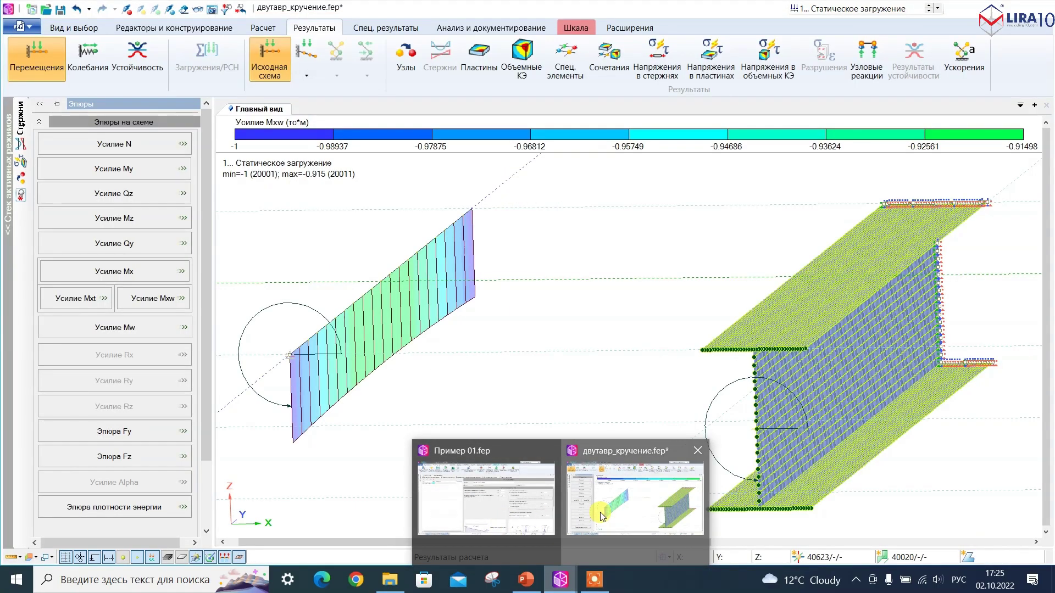
left_click(632, 494)
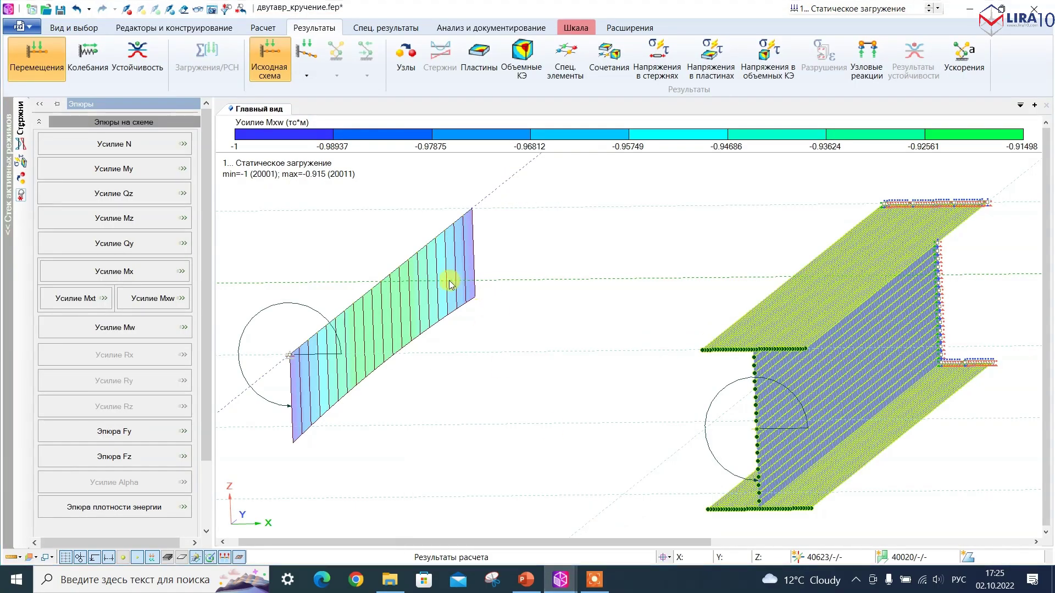
Step: Compare the bar beam's Mxt and Mxw torque diagrams alongside the two plate I-beams, finishing with Mxw
scroll(449, 284, "down", 5)
middle_click_drag(524, 263, 497, 242)
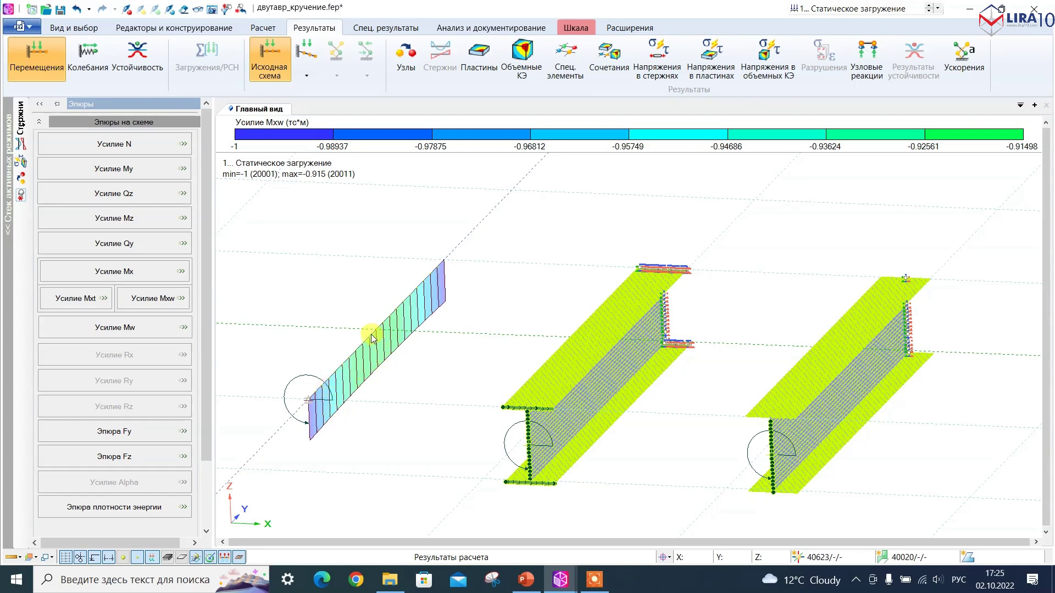
left_click(91, 299)
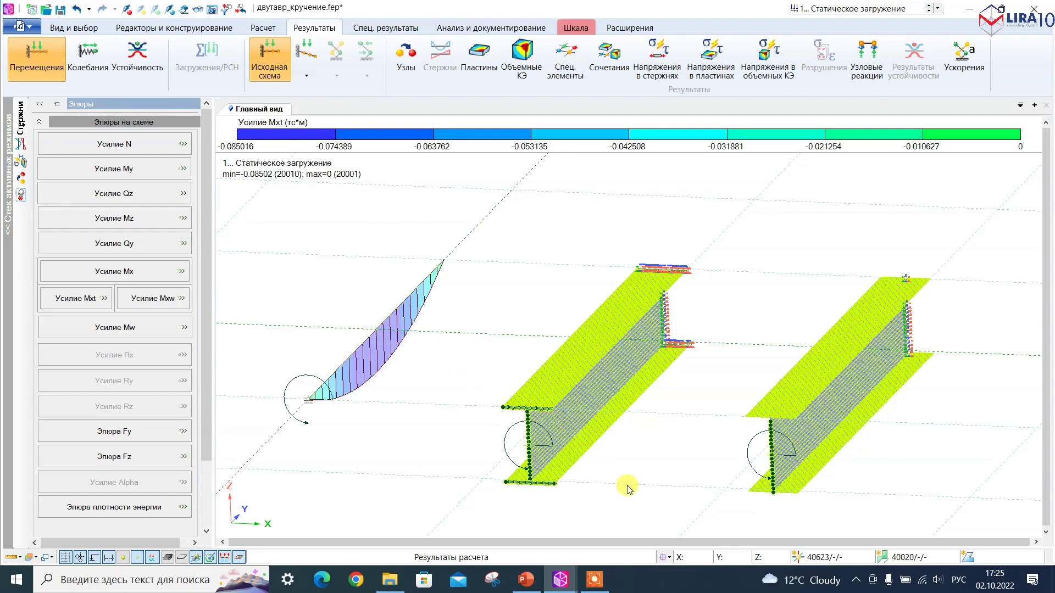
middle_click_drag(613, 474, 235, 422)
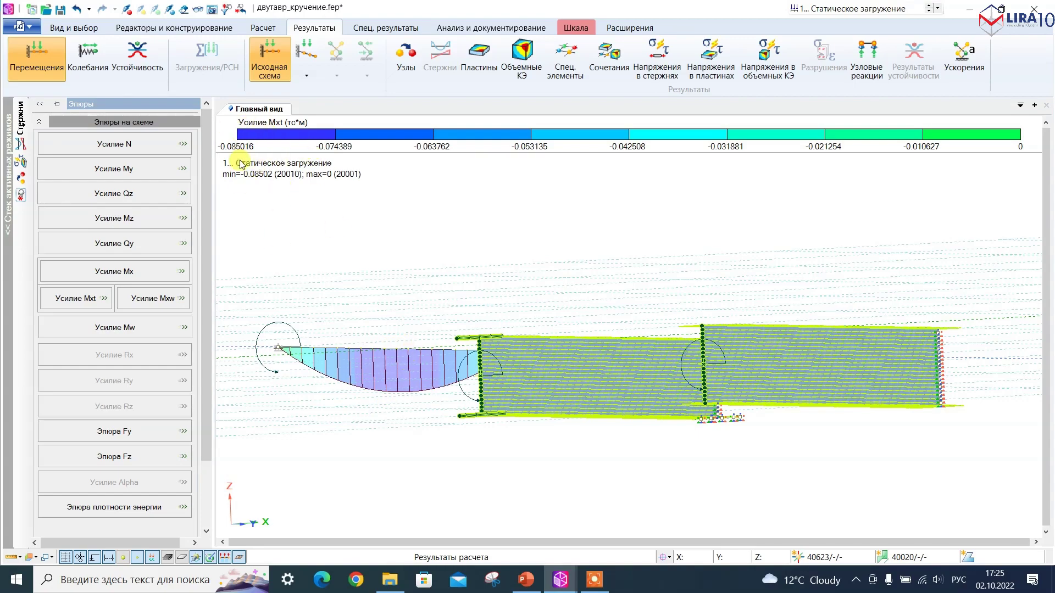
middle_click_drag(380, 284, 400, 223)
scroll(621, 374, "up", 4)
scroll(660, 387, "down", 5)
middle_click_drag(516, 292, 519, 307, "alt")
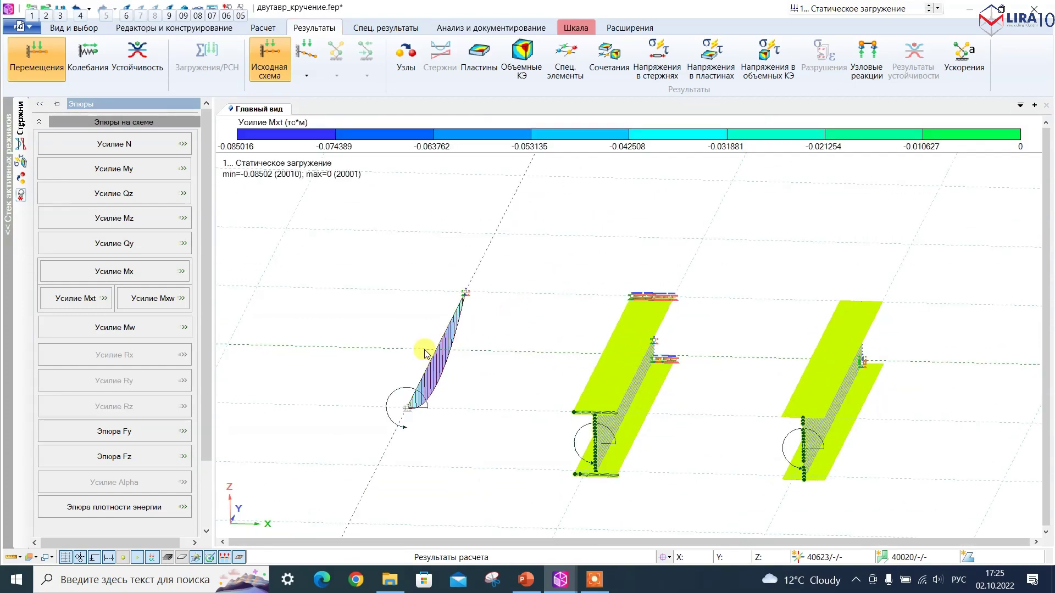
left_click(162, 301)
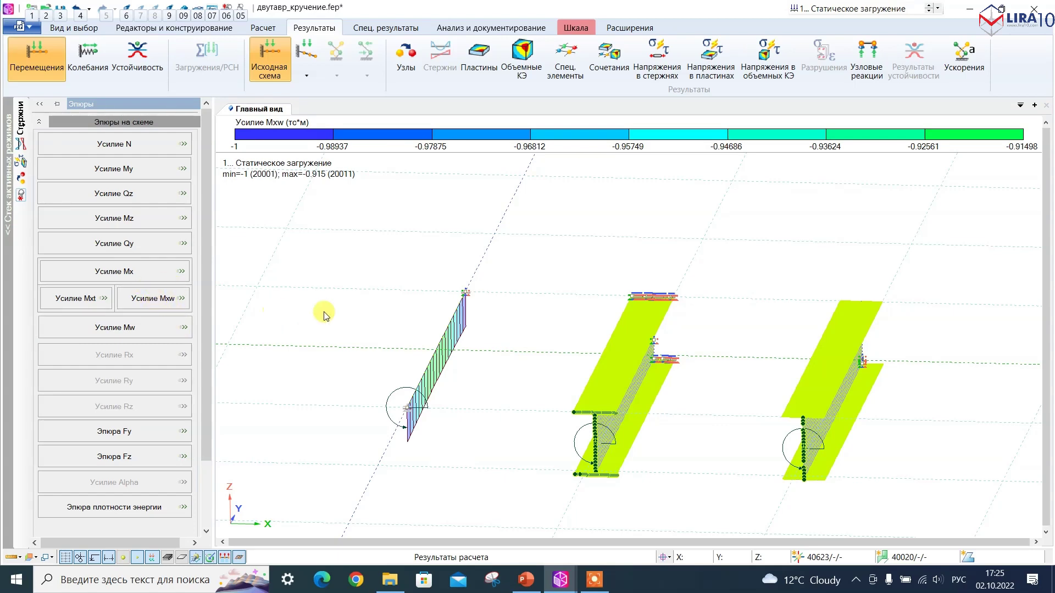
middle_click_drag(720, 374, 712, 367)
scroll(852, 428, "up", 4)
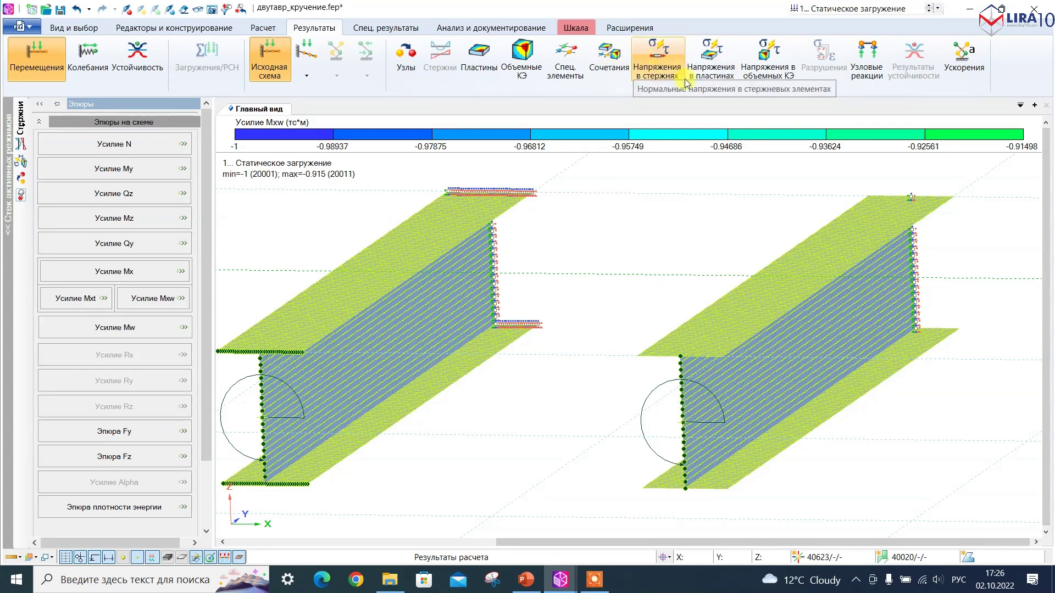
Step: Examine the τxy distribution through the thickness of a plate element near the flange-web junction of the I-beam with unsupported flange ends
left_click(716, 61)
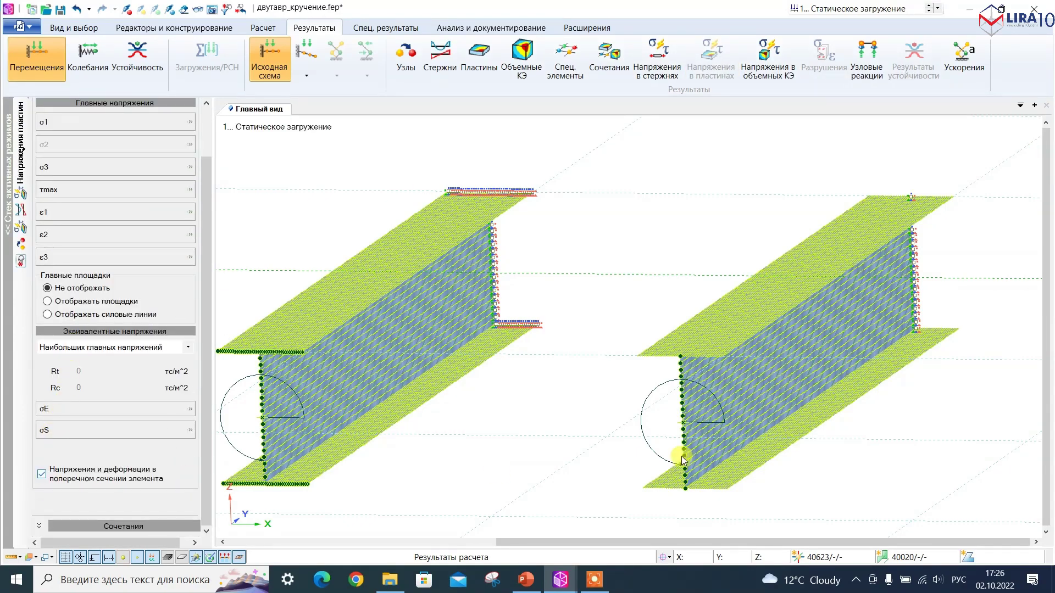
scroll(835, 333, "up", 2)
middle_click_drag(835, 333, 687, 273)
scroll(857, 379, "up", 4)
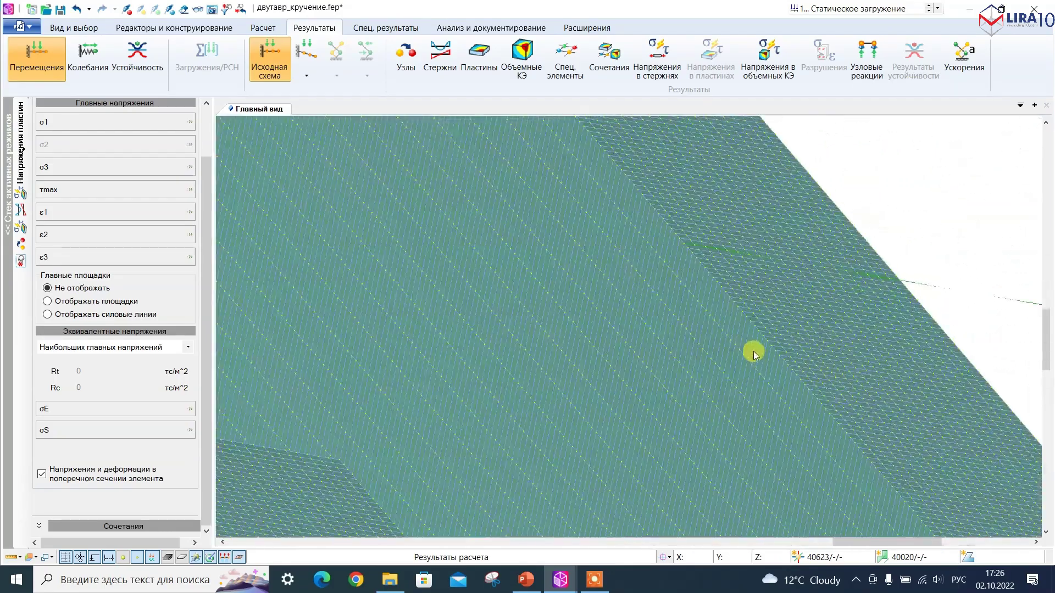
scroll(753, 351, "up", 3)
left_click(739, 295)
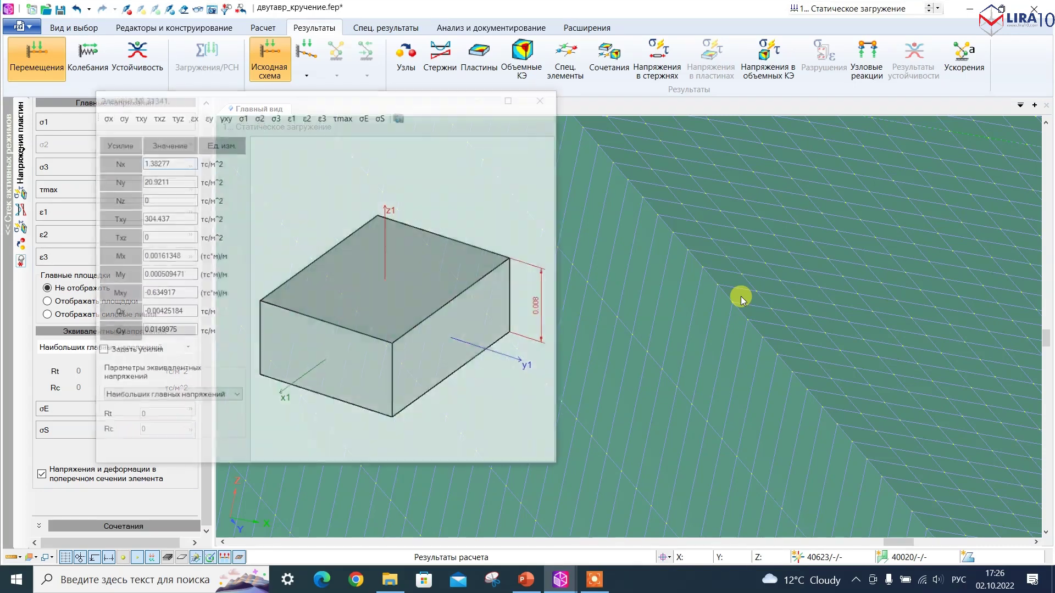
left_click(139, 117)
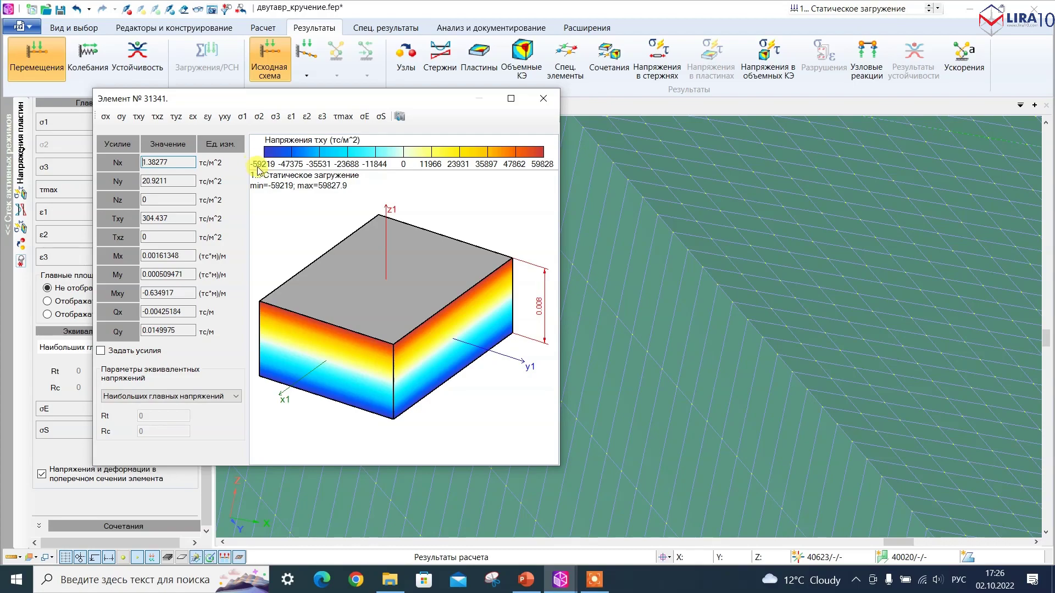
left_click(543, 99)
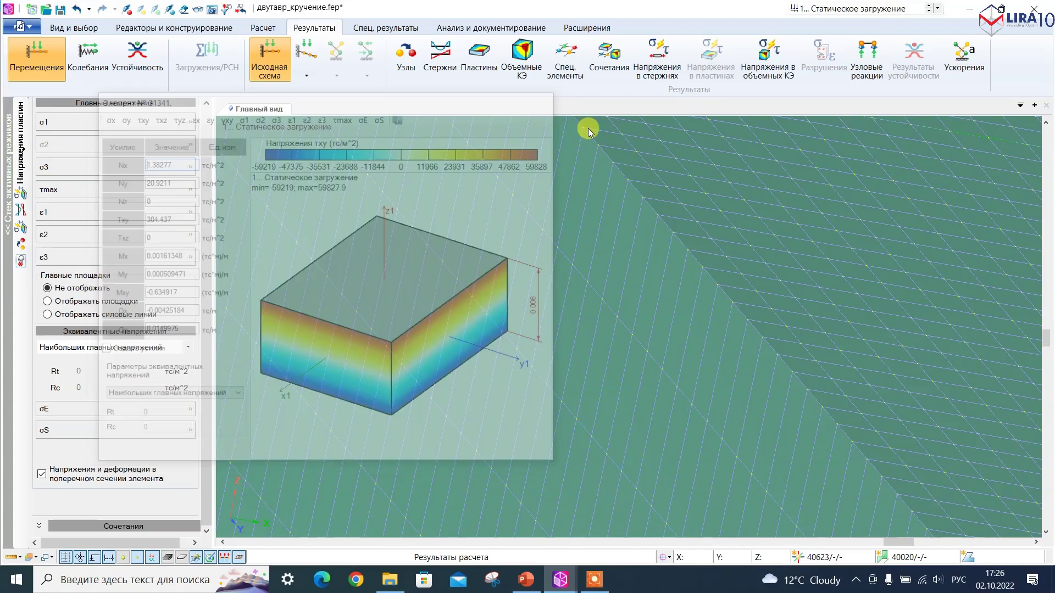
Step: Examine τxy in a plate element near the flange-web junction of the I-beam with supported flange ends, and switch to PowerPoint
scroll(755, 269, "down", 8)
scroll(455, 229, "down", 4)
scroll(523, 252, "up", 10)
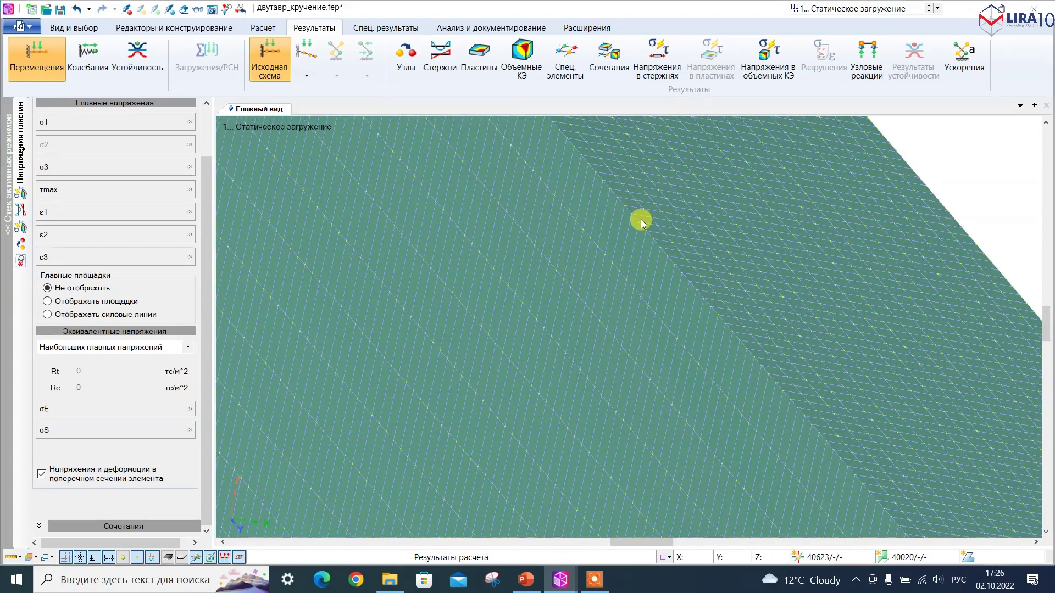
left_click(641, 222)
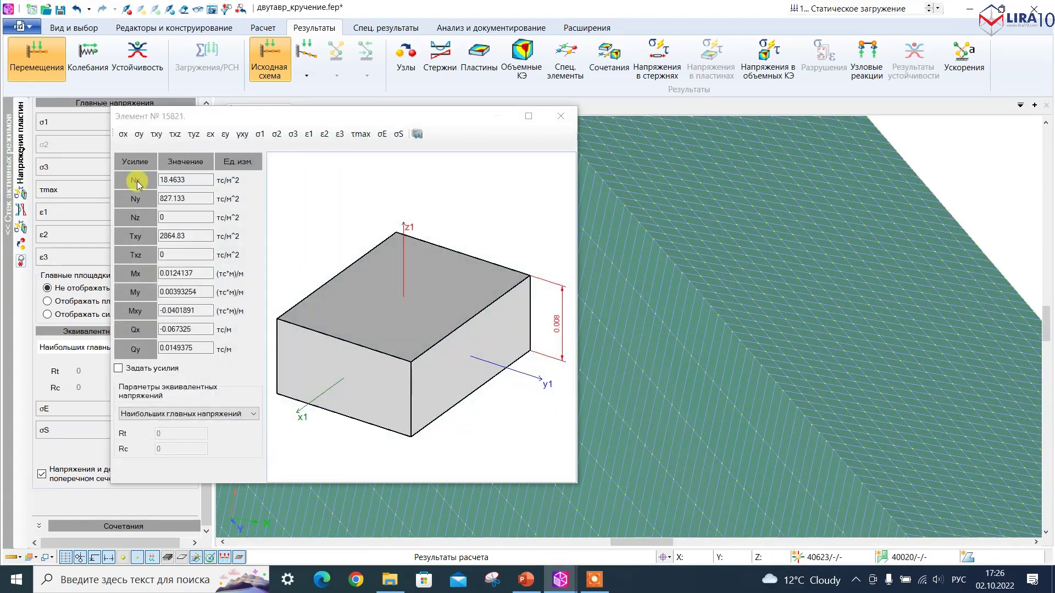
left_click(156, 137)
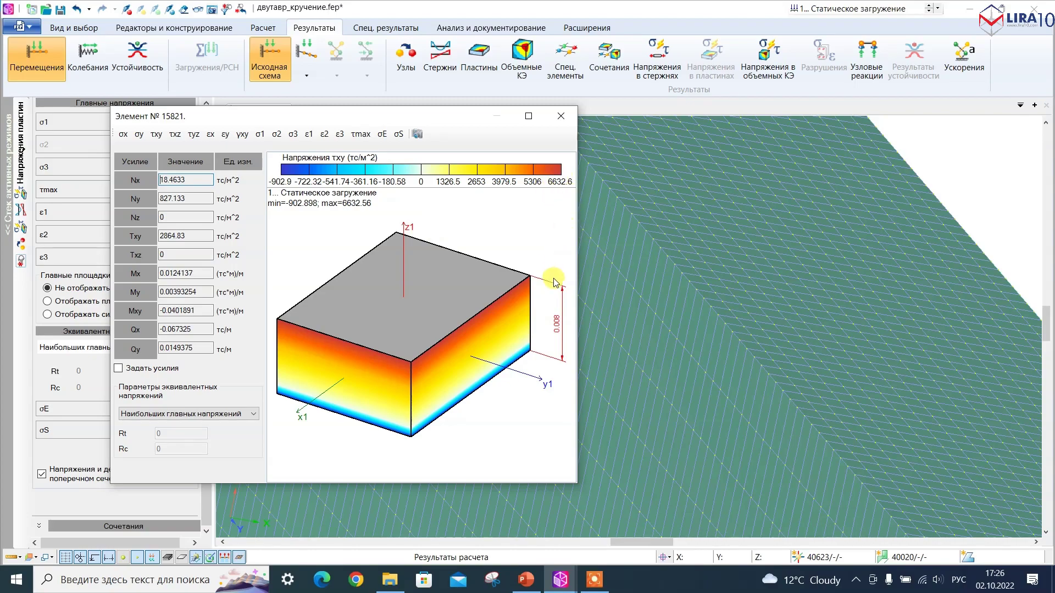
left_click(561, 116)
scroll(578, 261, "down", 5)
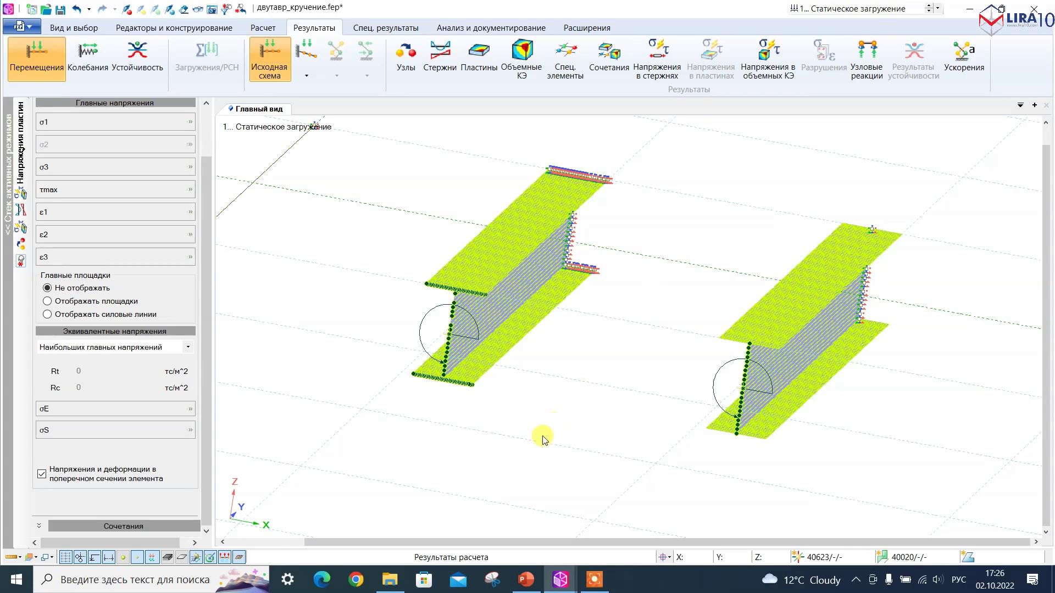
left_click(528, 580)
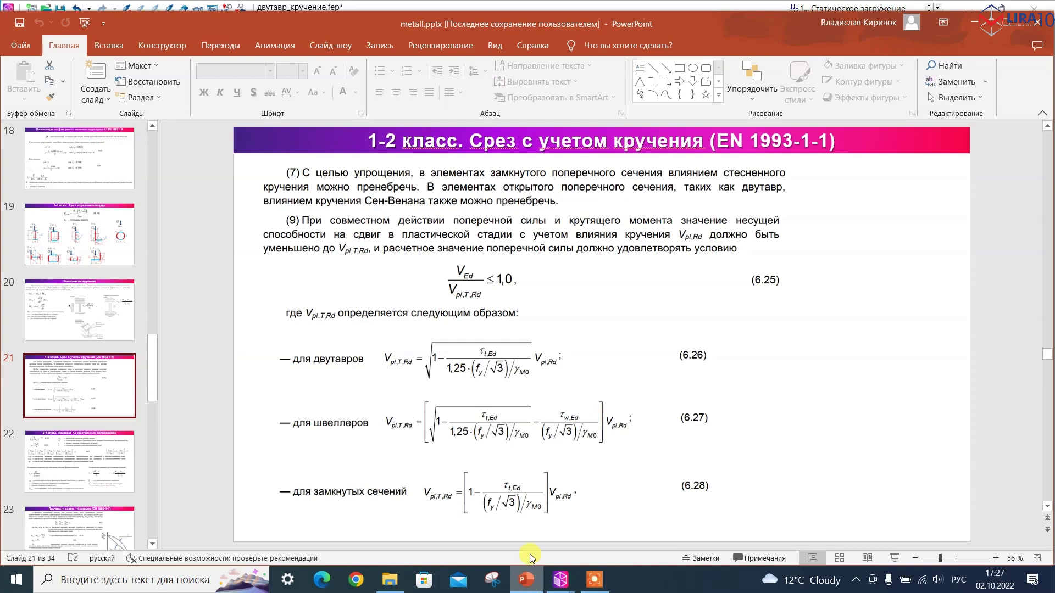
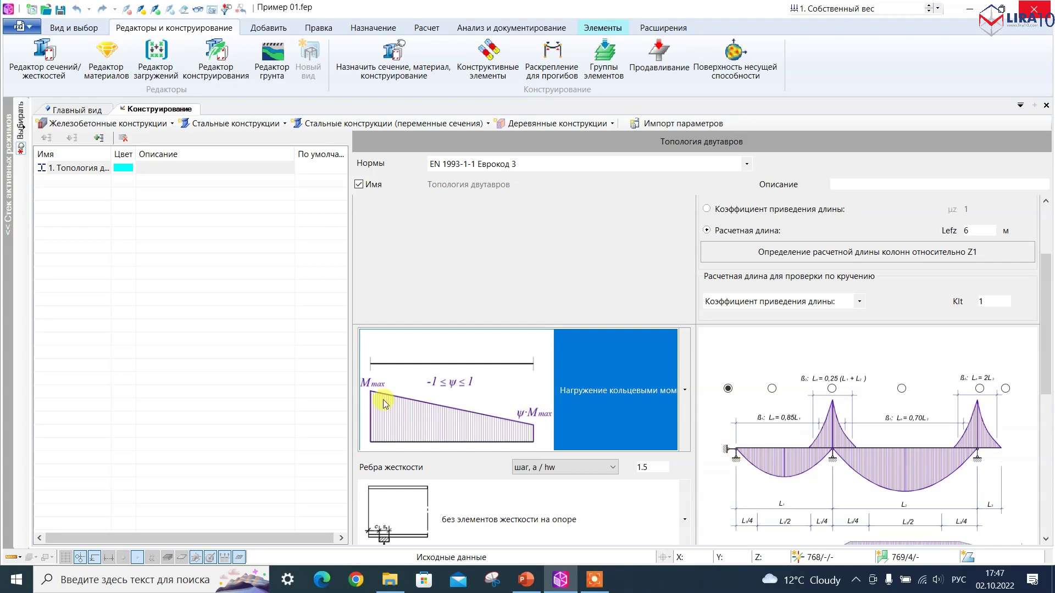
Step: Assign only the design "1. Топология двутавров" to the longitudinal beam elements selected at both ends of the frame model
left_click(83, 110)
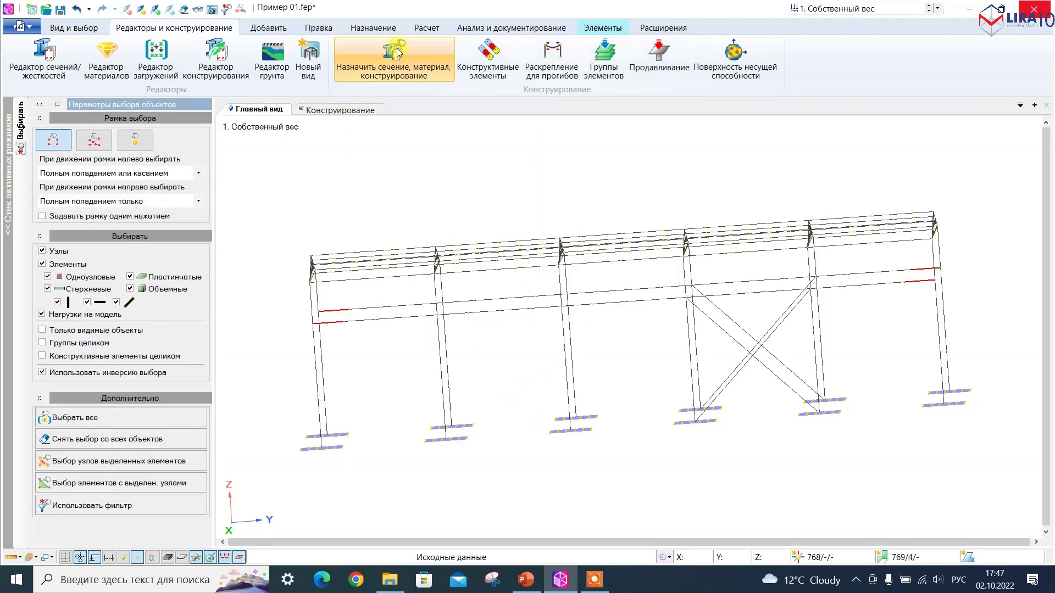
left_click(373, 28)
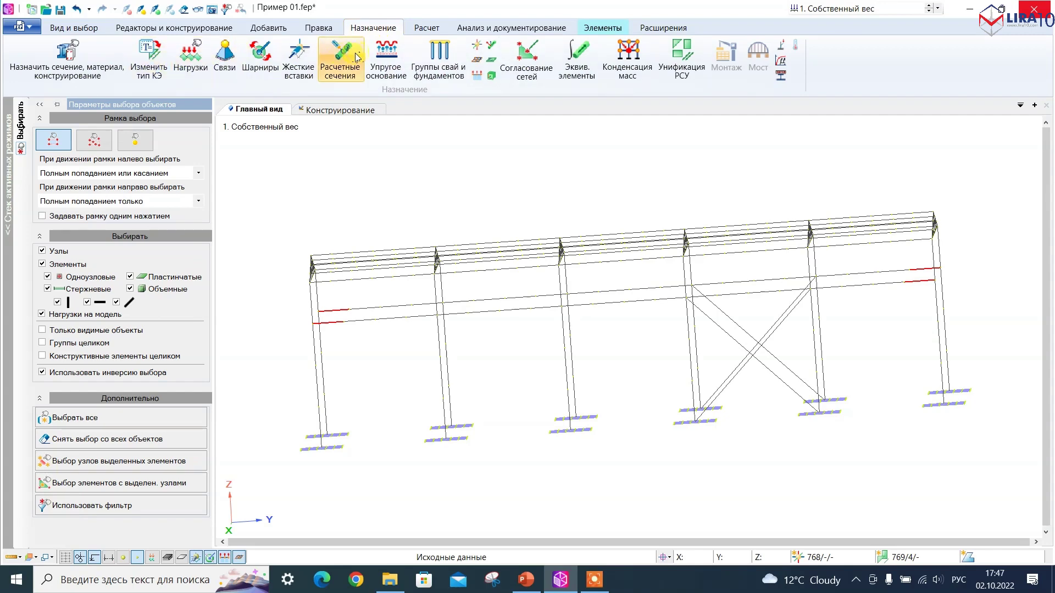
left_click(67, 57)
left_click(44, 184)
left_click(110, 279)
left_click(110, 292)
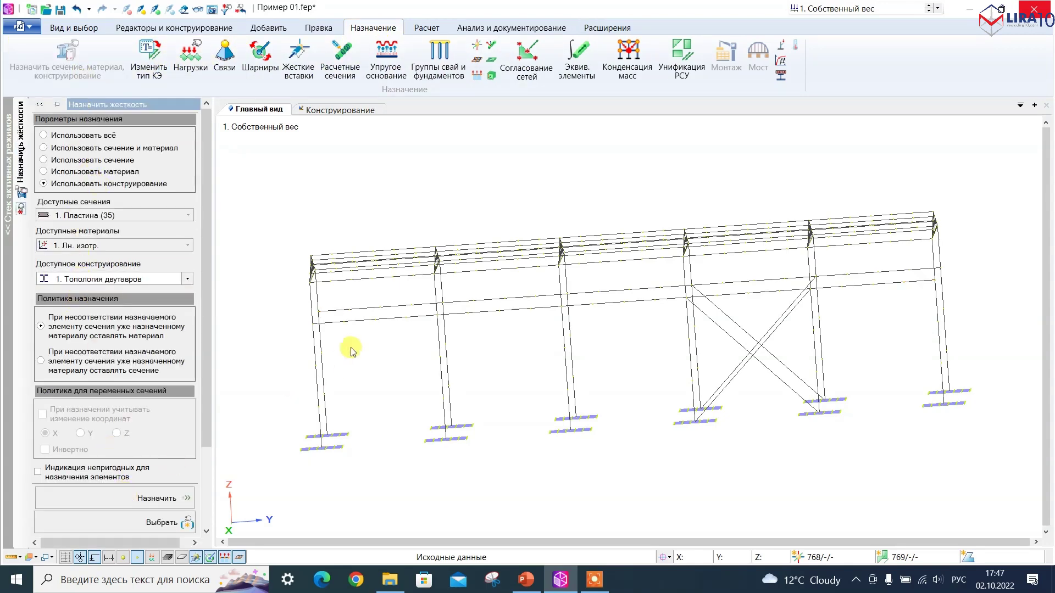
Step: Select the mid-span elements of both longitudinal beams in the first and last bays of the frame
left_click_drag(391, 325, 367, 301)
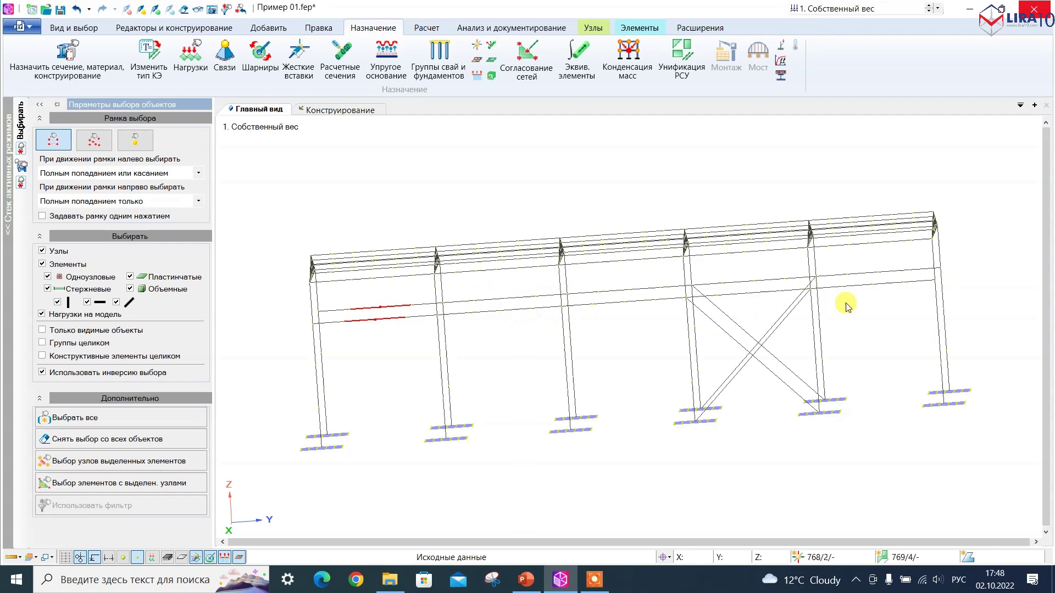
left_click_drag(888, 295, 864, 262)
key("Escape")
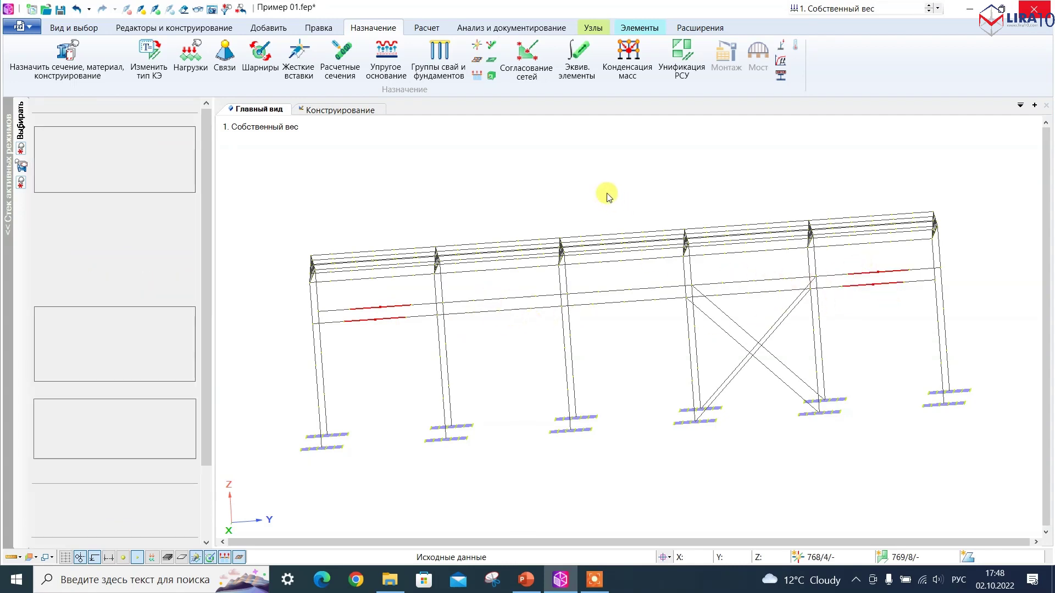
middle_click_drag(528, 178, 531, 176)
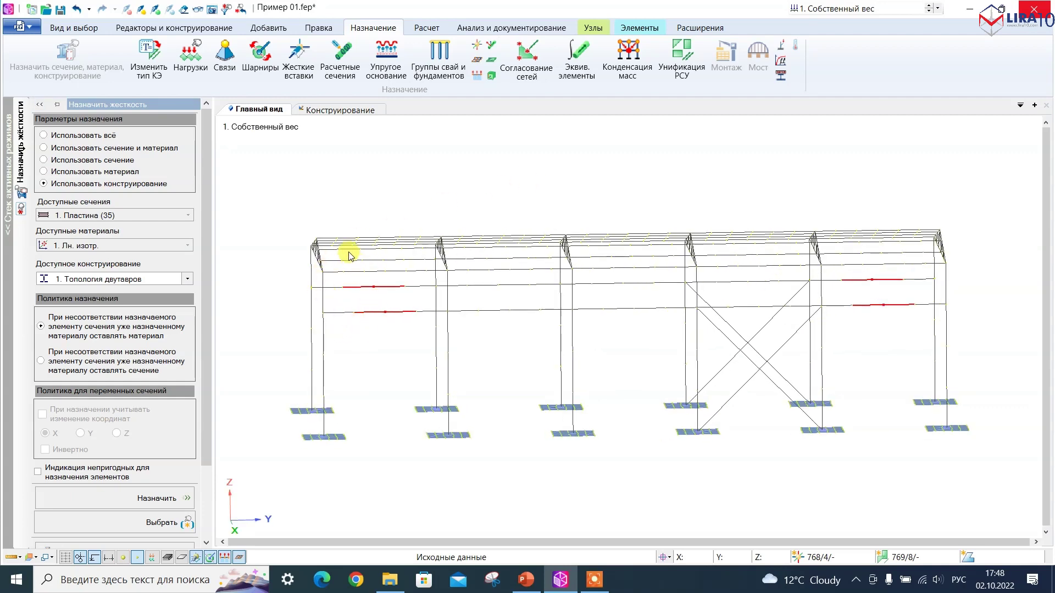
Step: Copy the I-beam design, describe the copy as "Пролет возле концевой опоры", and choose its end-span region with length 0.85L1
left_click(163, 30)
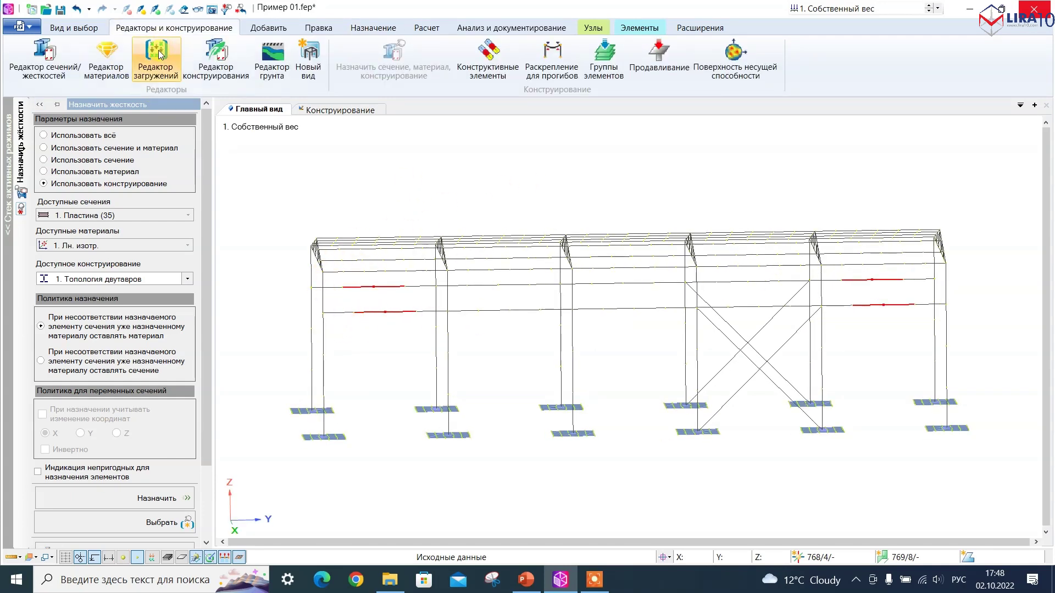
left_click(216, 58)
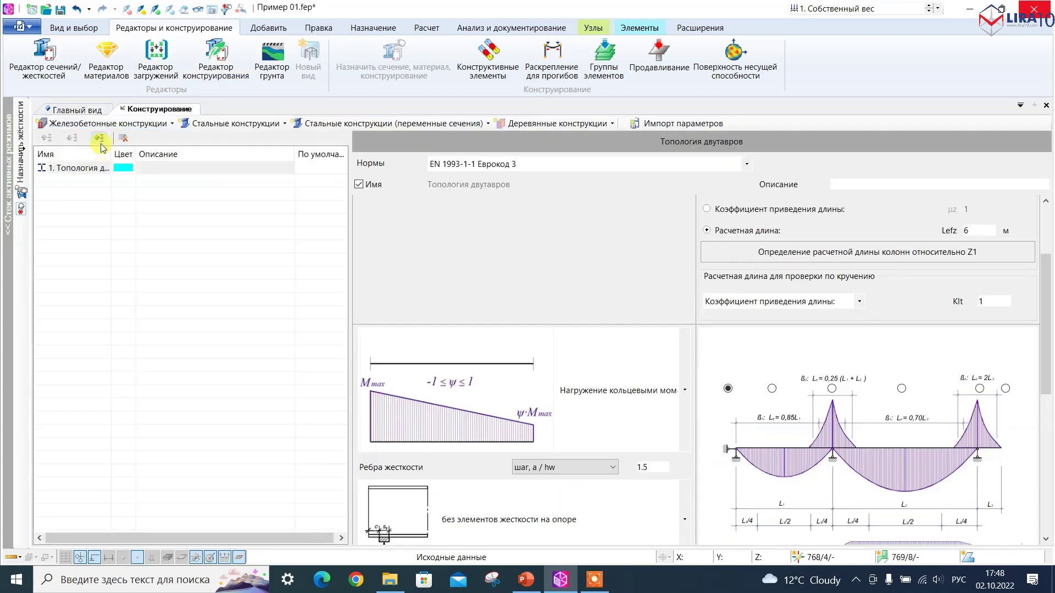
left_click(100, 138)
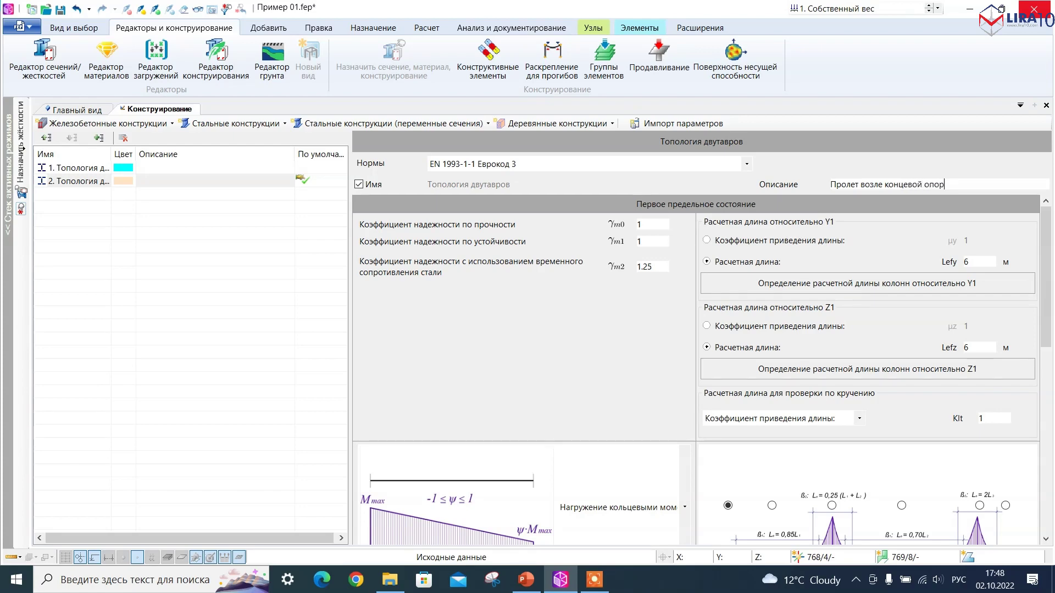
scroll(1039, 299, "down", 3)
left_click_drag(1040, 300, 1049, 332)
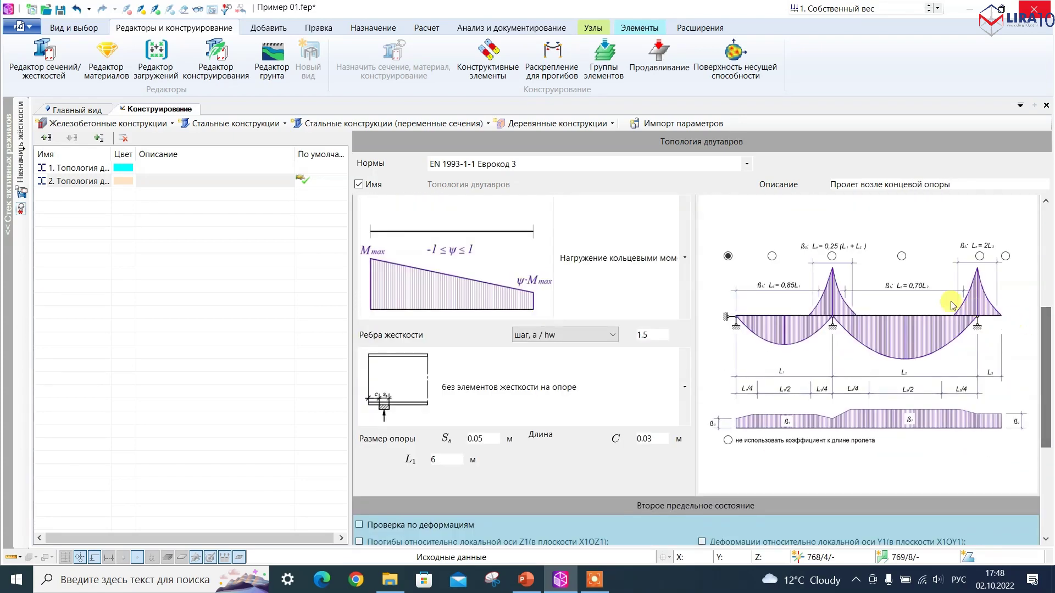
left_click(772, 257)
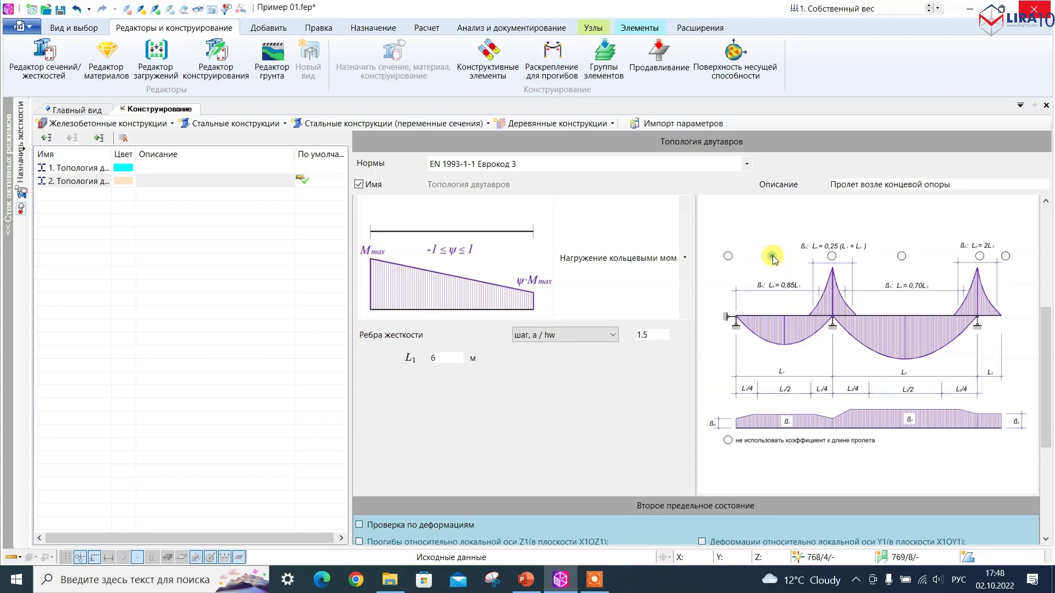
left_click(104, 209)
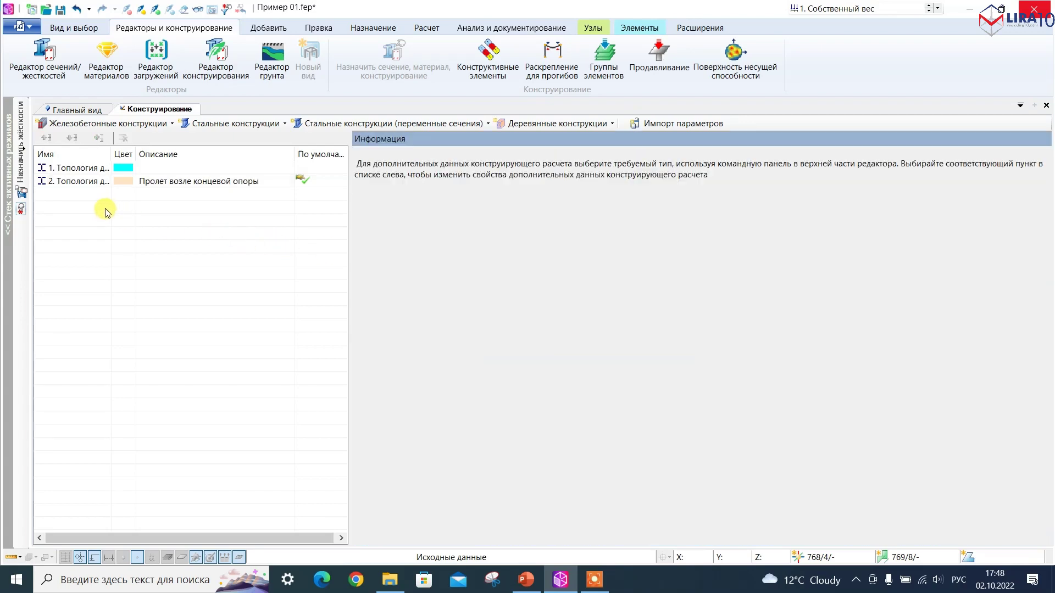
Step: Copy the end-span design, describe the copy as "Пролетная опора", and choose the support region with length 0.25(L1+L2)
left_click(97, 140)
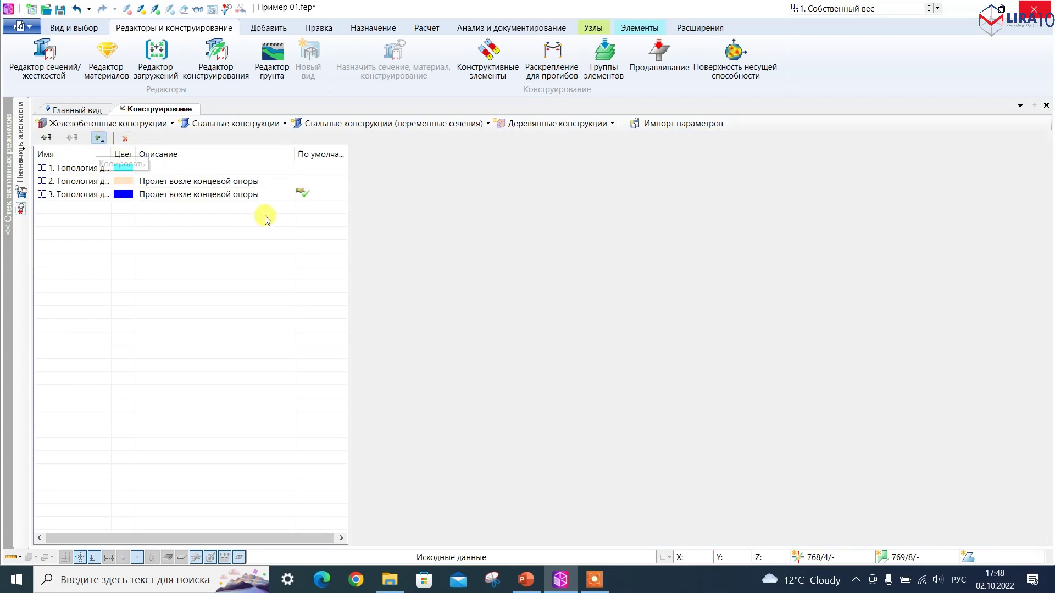
left_click_drag(958, 185, 829, 185)
type("Пролетная")
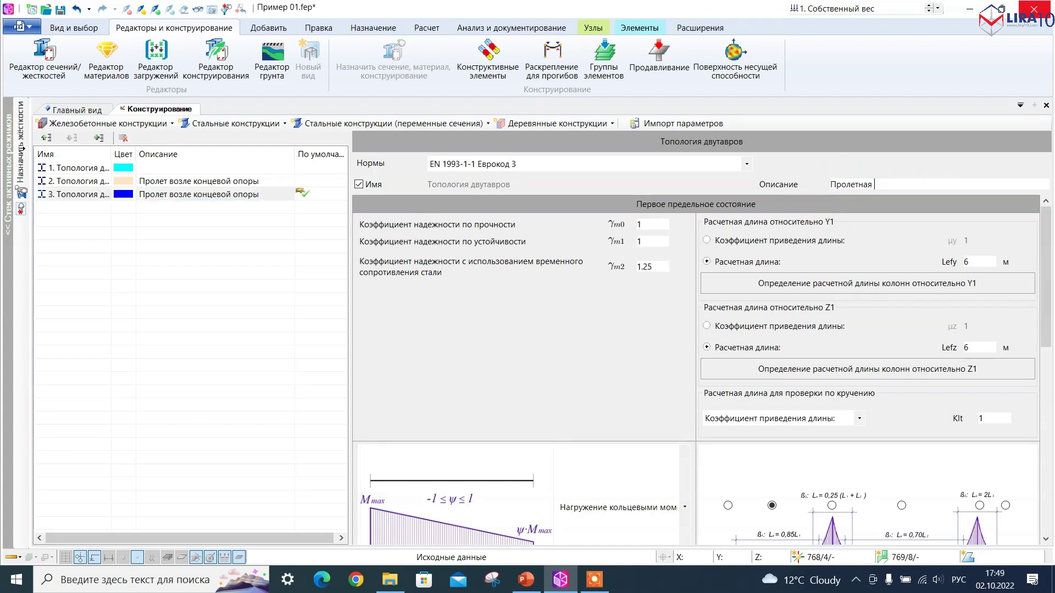
type(" опора")
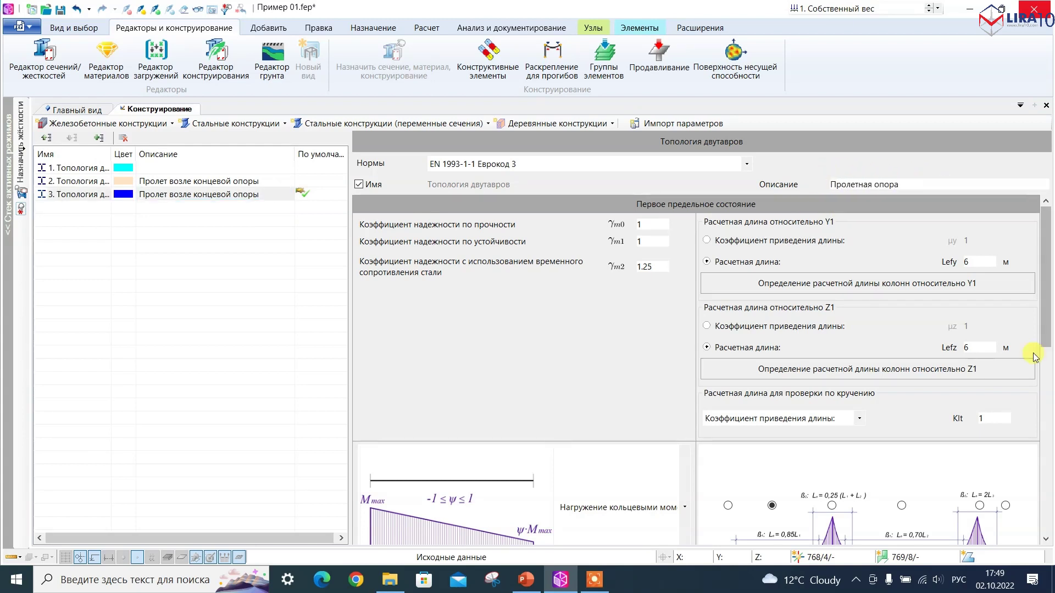
left_click_drag(1045, 293, 1054, 363)
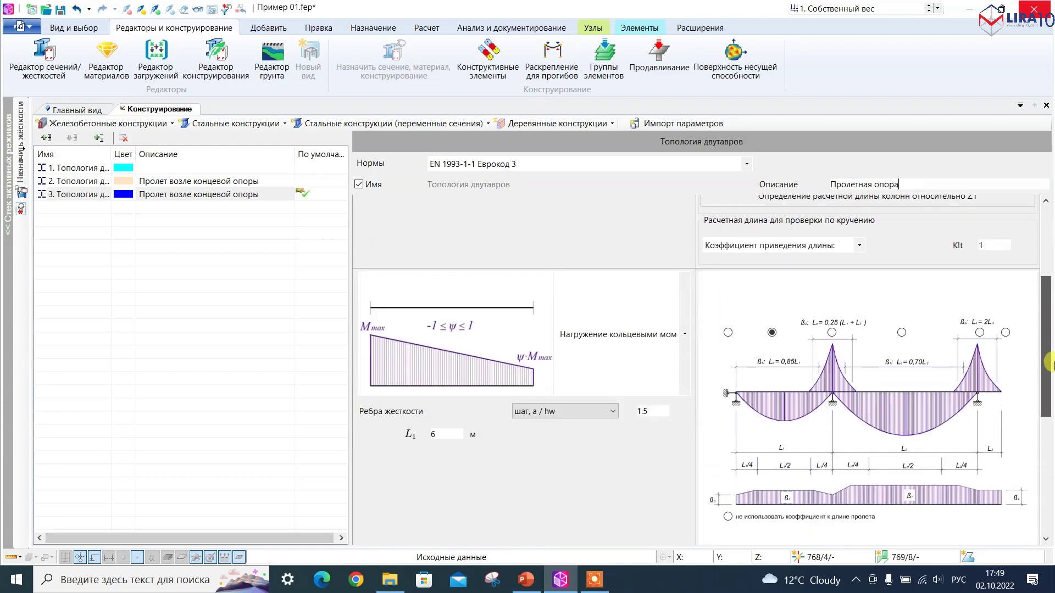
left_click(831, 332)
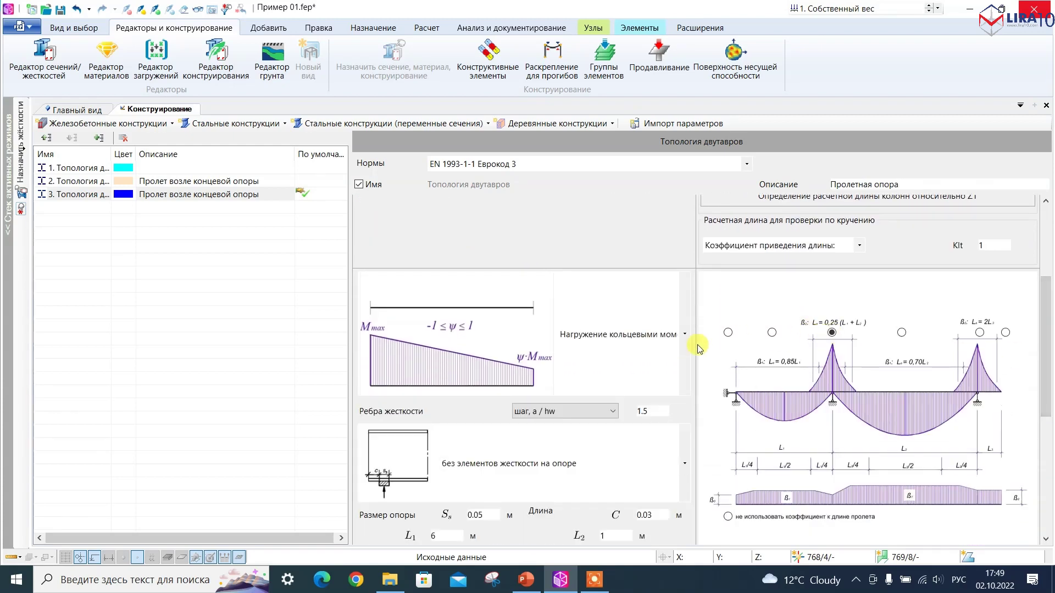
left_click(115, 228)
left_click(78, 111)
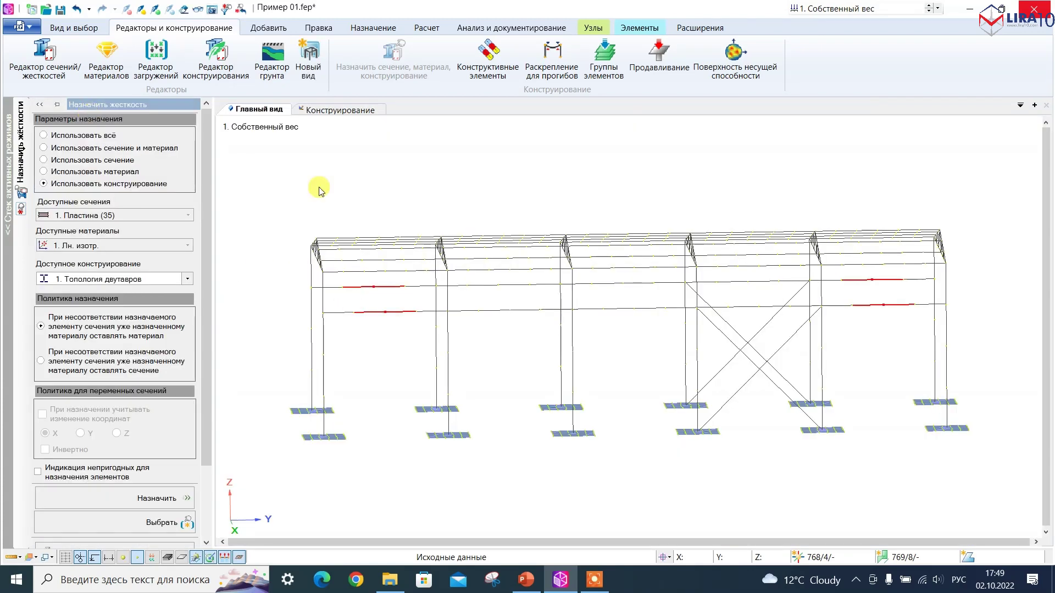
Step: Assign the design "2. Топология двутавров" for the end span to the selected mid-span beam elements
left_click(380, 29)
left_click(88, 279)
left_click(91, 301)
left_click(140, 498)
Step: Assign the design "3. Топология двутавров" ("Пролетная опора") to the longitudinal beam elements on both sides of every intermediate column
scroll(421, 303, "up", 5)
left_click_drag(451, 337, 437, 310)
left_click_drag(431, 270, 420, 250)
left_click_drag(497, 272, 483, 250)
left_click_drag(518, 337, 511, 301)
scroll(558, 261, "down", 2)
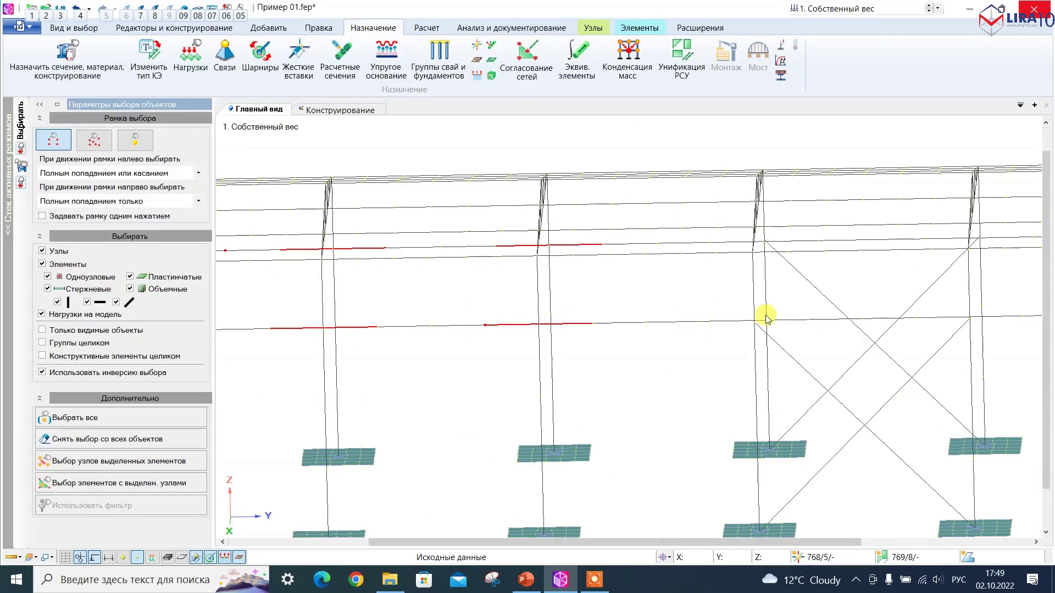
left_click_drag(742, 333, 730, 312, "alt")
left_click_drag(790, 330, 777, 301, "alt")
scroll(730, 271, "up", 3)
left_click_drag(730, 271, 718, 242, "alt")
left_click_drag(781, 269, 768, 241, "alt")
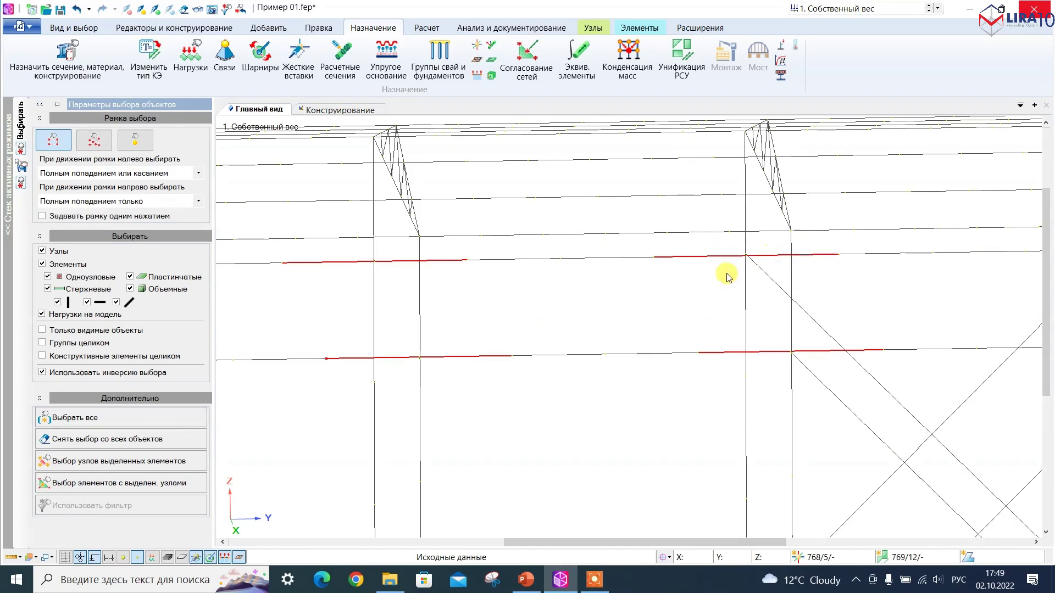
scroll(727, 277, "down", 1)
middle_click_drag(727, 277, 447, 261)
left_click_drag(794, 336, 780, 308, "alt")
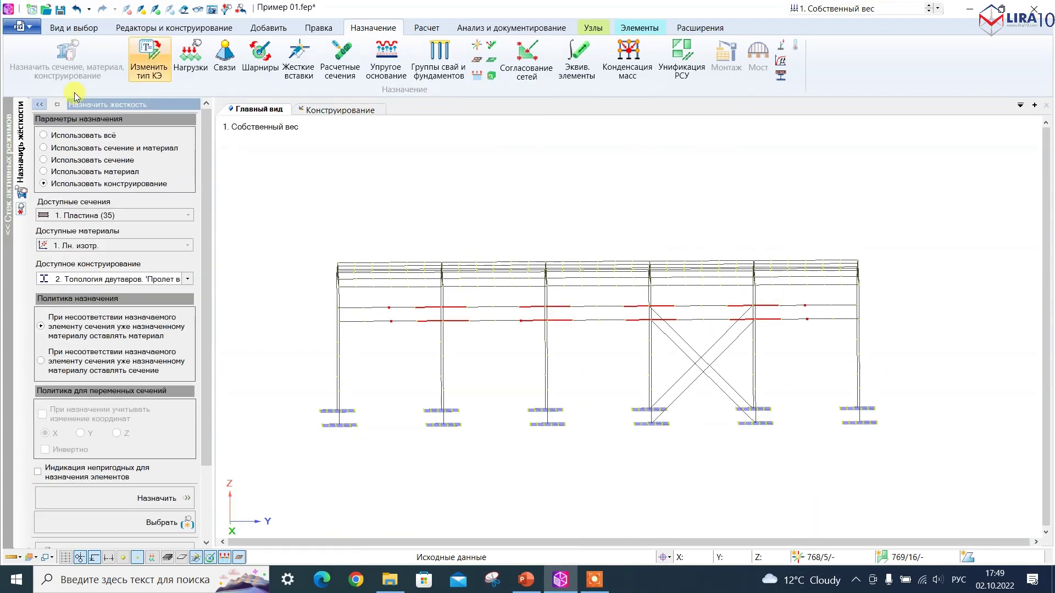
left_click(80, 279)
left_click(74, 311)
left_click(126, 499)
Step: Select the mid-span elements of both longitudinal beams in the three central bays
left_click_drag(501, 328, 488, 306, "alt")
left_click_drag(604, 331, 570, 287)
left_click_drag(701, 308, 690, 293, "alt")
Step: Copy the intermediate-support design, describe the copy as "Центральный пролет", and choose the inner-span region with length 0.70L2
left_click(192, 28)
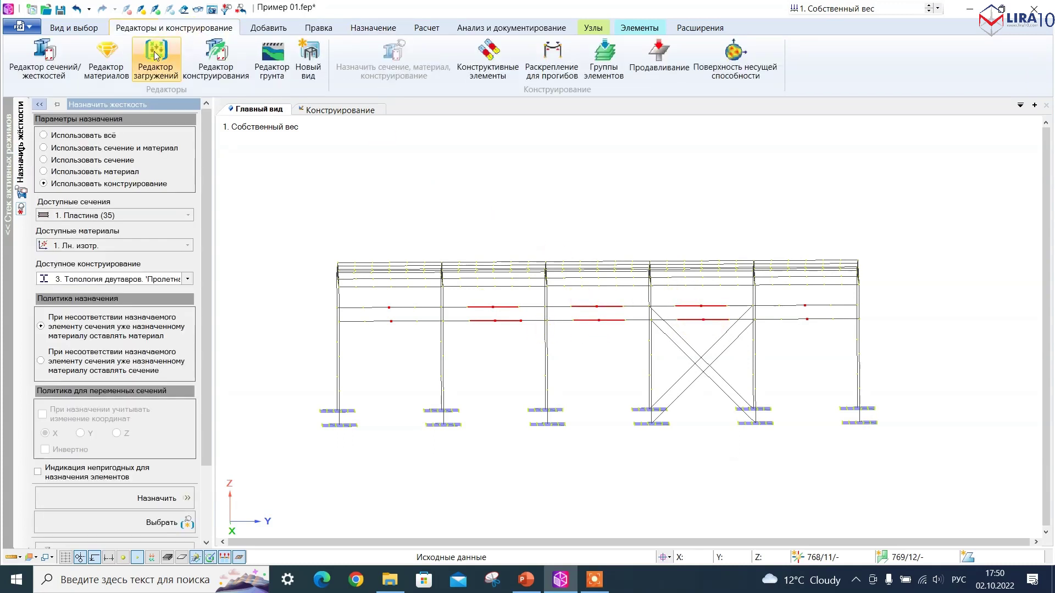
left_click(210, 65)
left_click(99, 138)
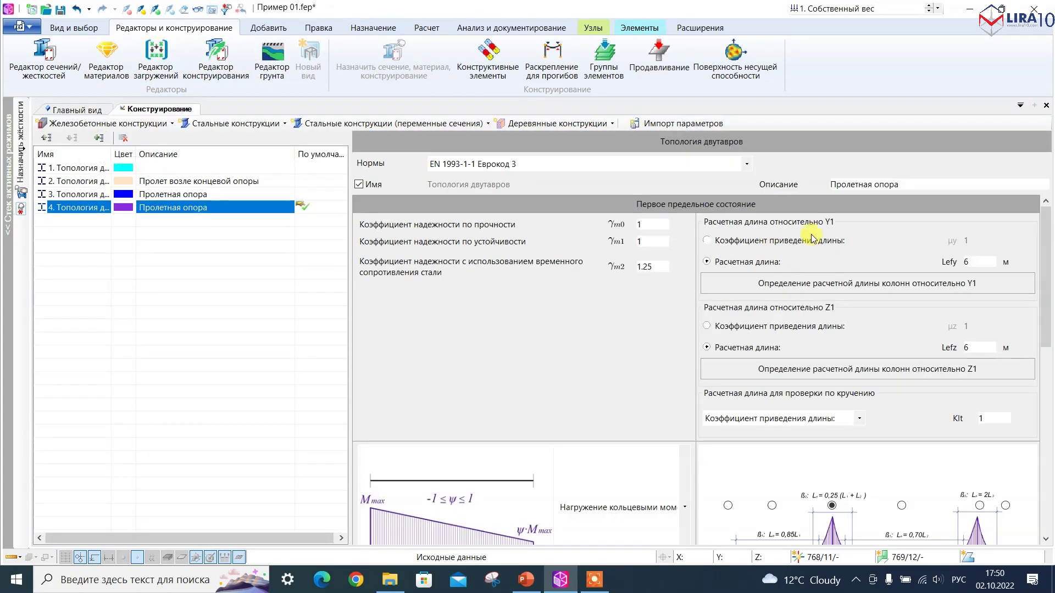
type("Центральный пролет")
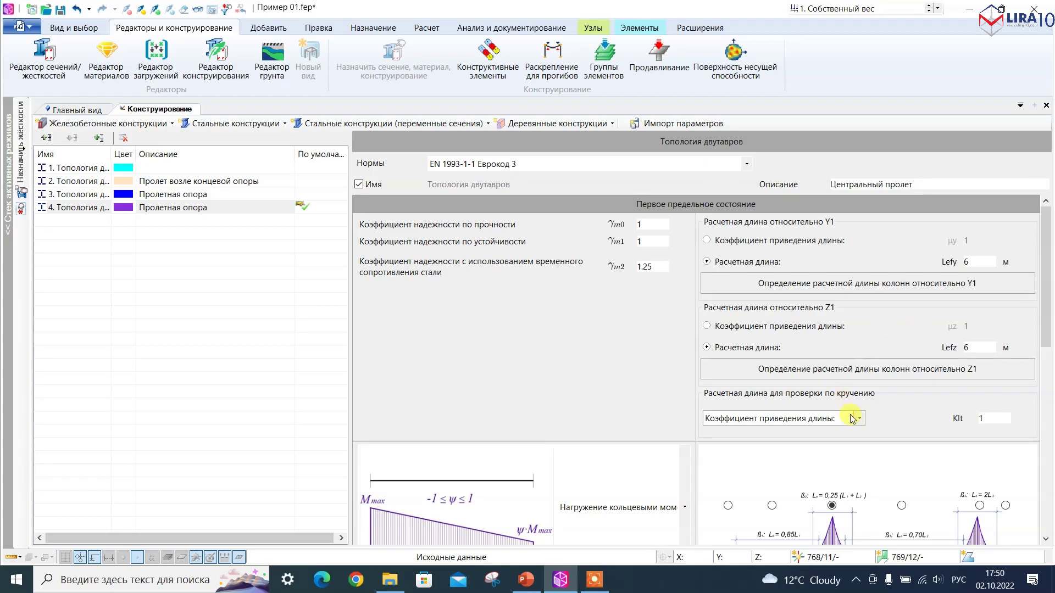
scroll(844, 401, "down", 2)
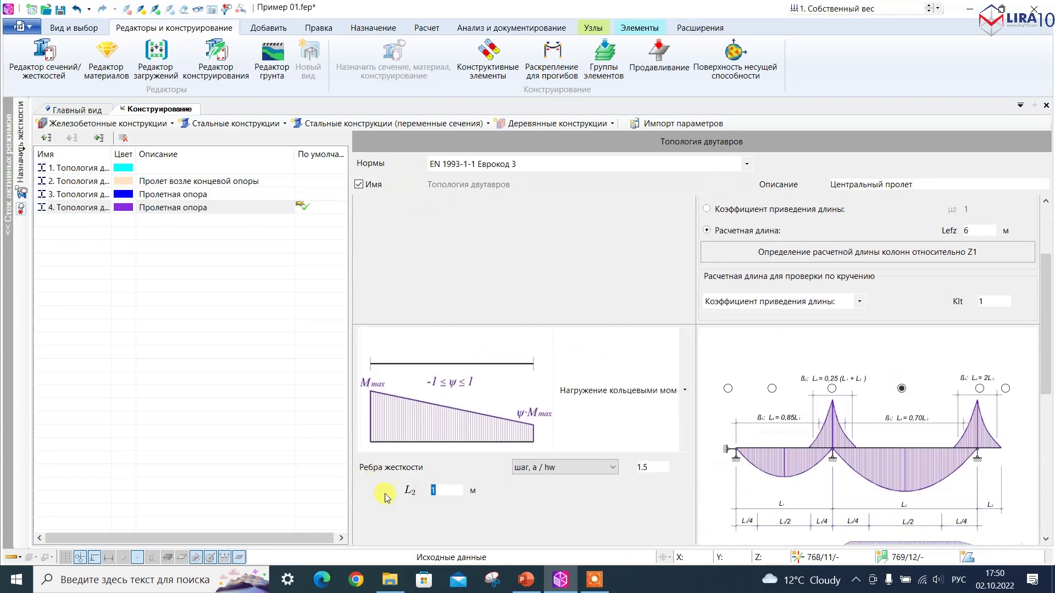
Step: Set the span length L2 to 6 m in the "Пролетная опора" design
left_click(94, 194)
left_click_drag(1047, 280, 1049, 434)
double_click(610, 356)
type("6")
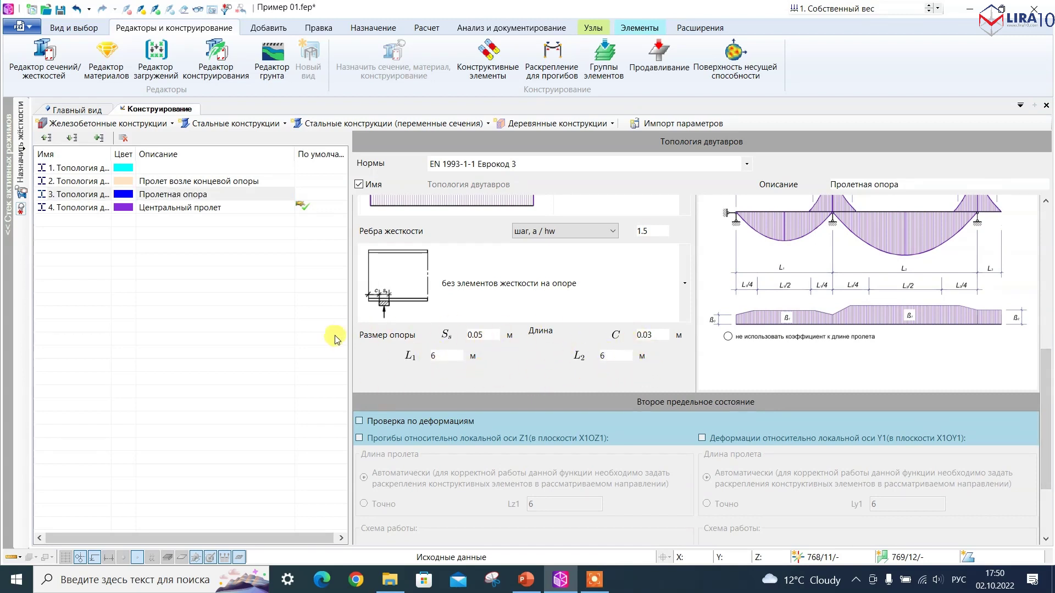
scroll(730, 360, "up", 3)
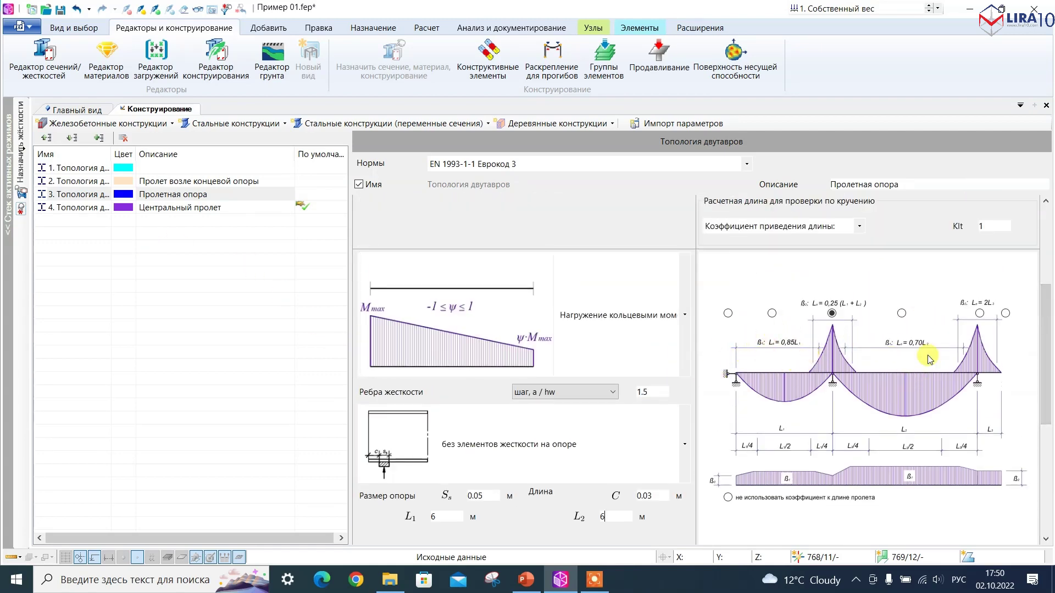
left_click(130, 260)
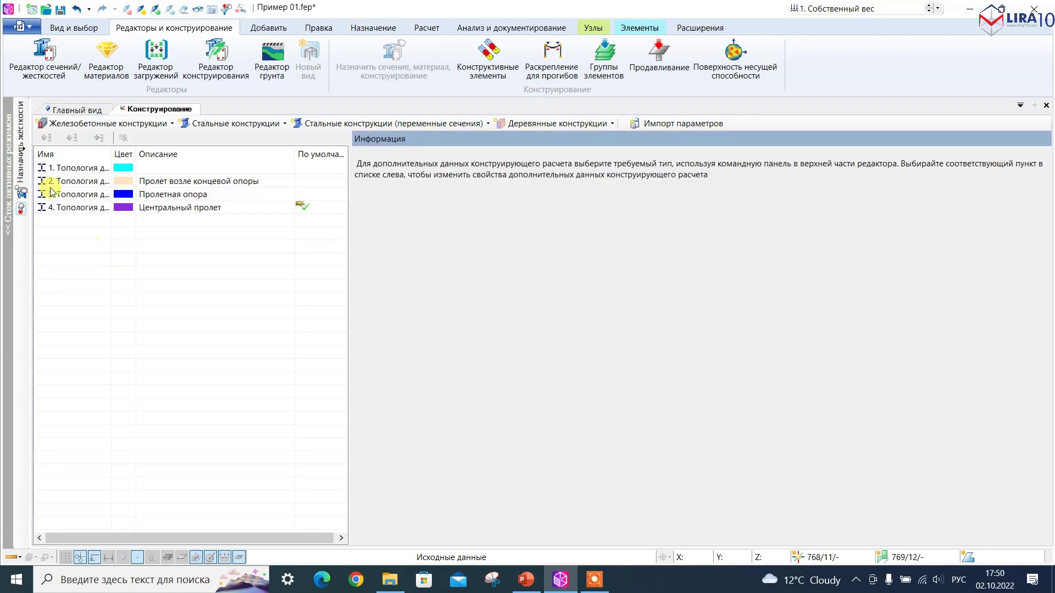
Step: Assign the design "4. Топология двутавров" ("Центральный пролет") to the selected mid-span elements of the central bays
left_click(76, 110)
left_click(373, 28)
left_click(188, 279)
left_click(110, 323)
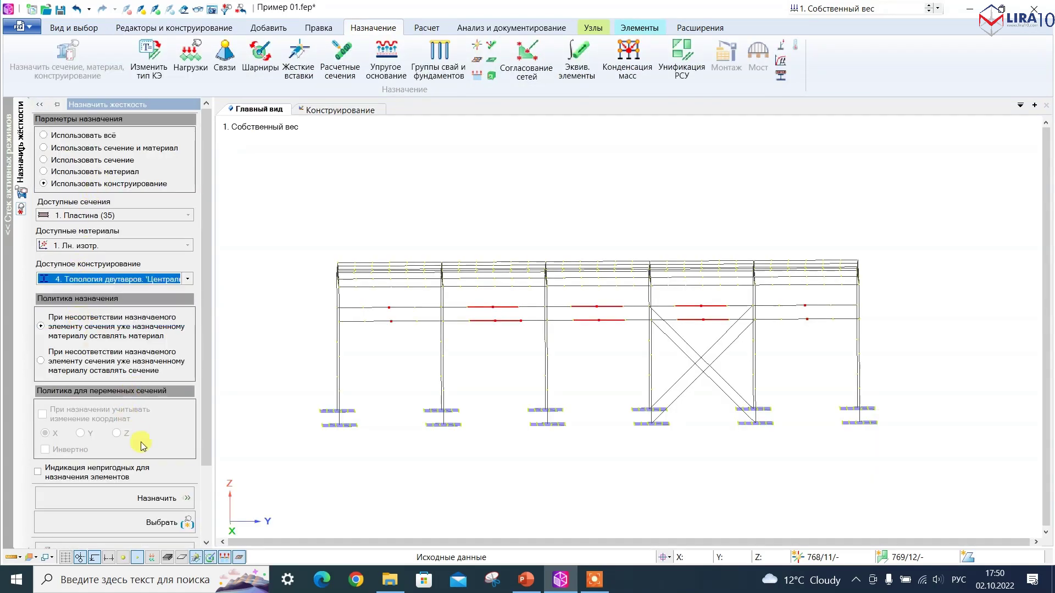
left_click(157, 500)
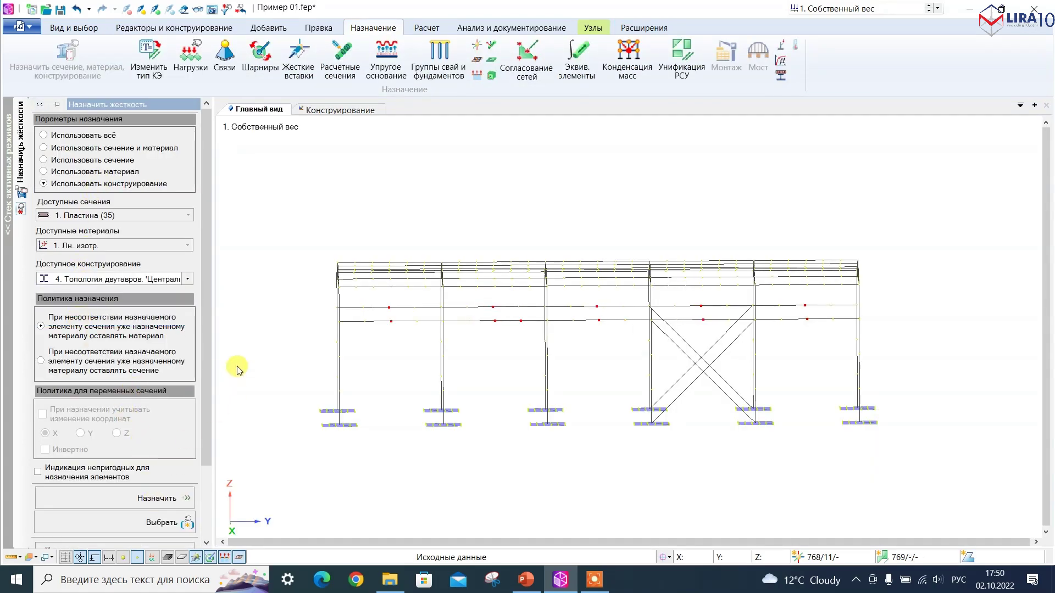
middle_click_drag(291, 251, 283, 246)
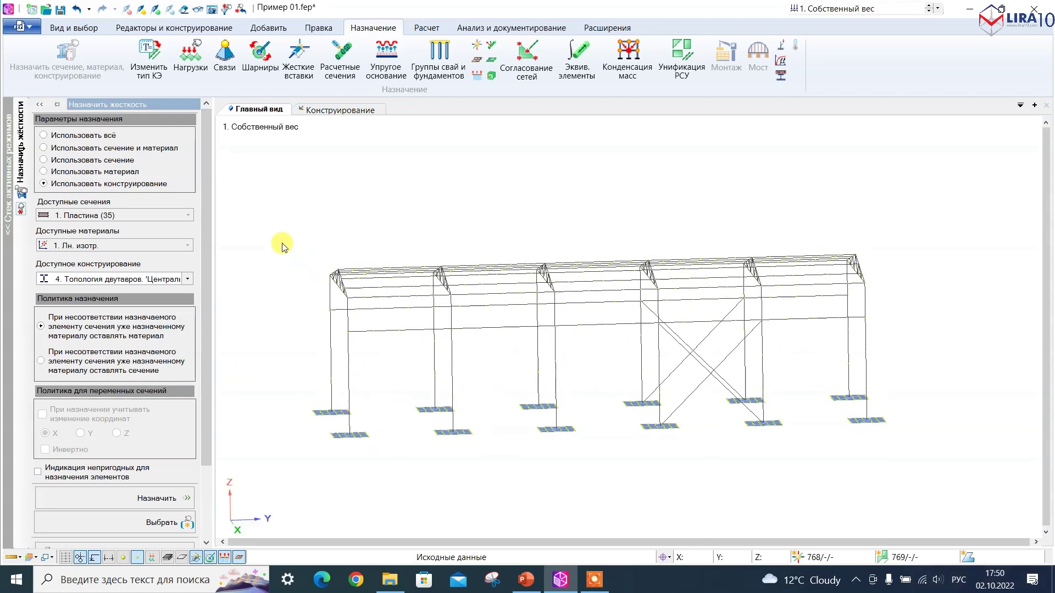
key("alt")
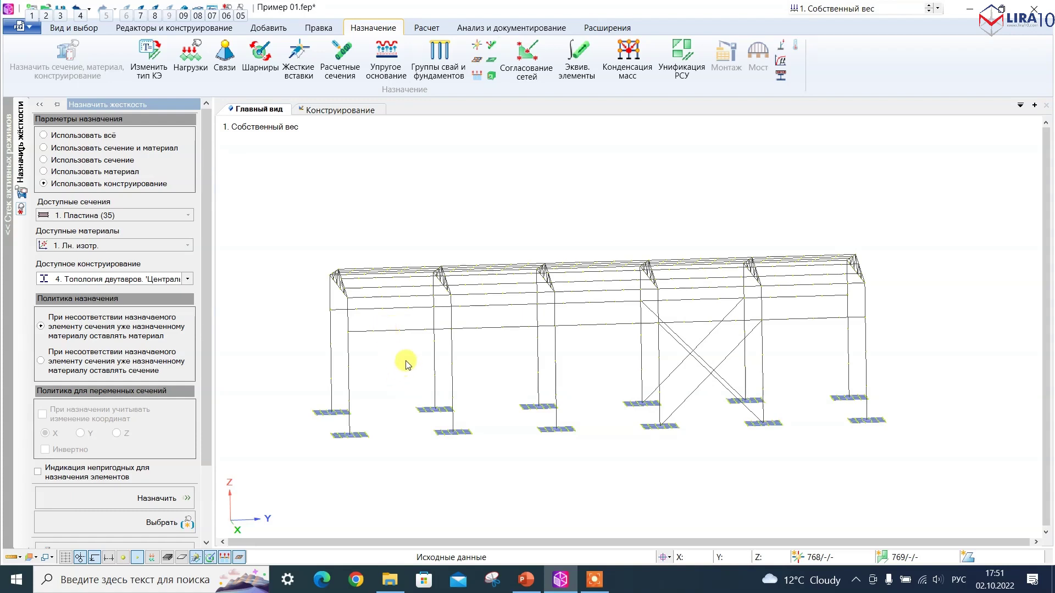
Step: Examine the span region, span lengths and support settings of the "Пролет возле концевой опоры" and "Пролетная опора" designs
left_click(206, 29)
left_click(162, 61)
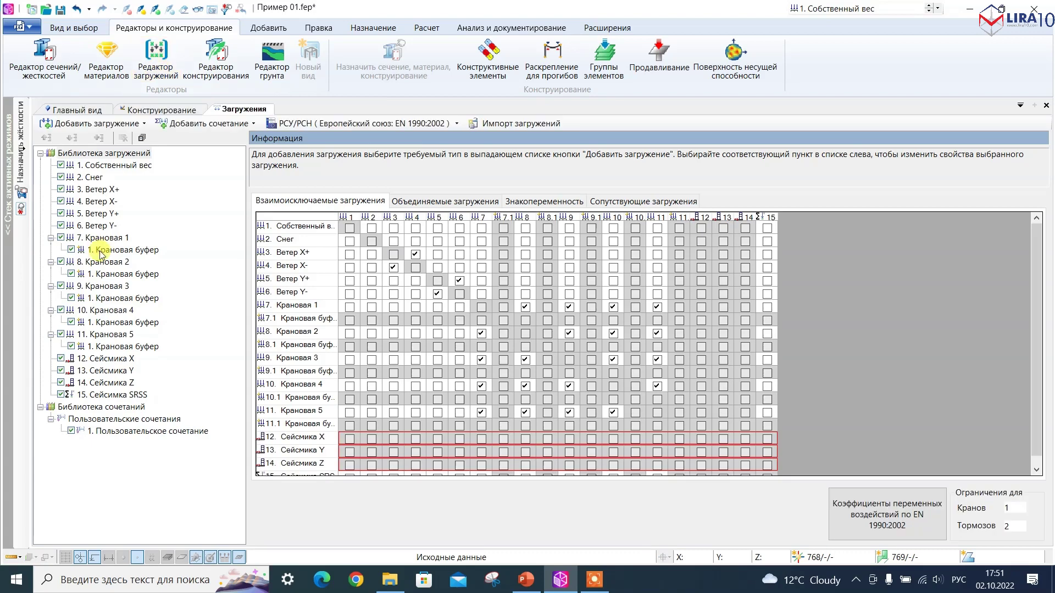
left_click(205, 70)
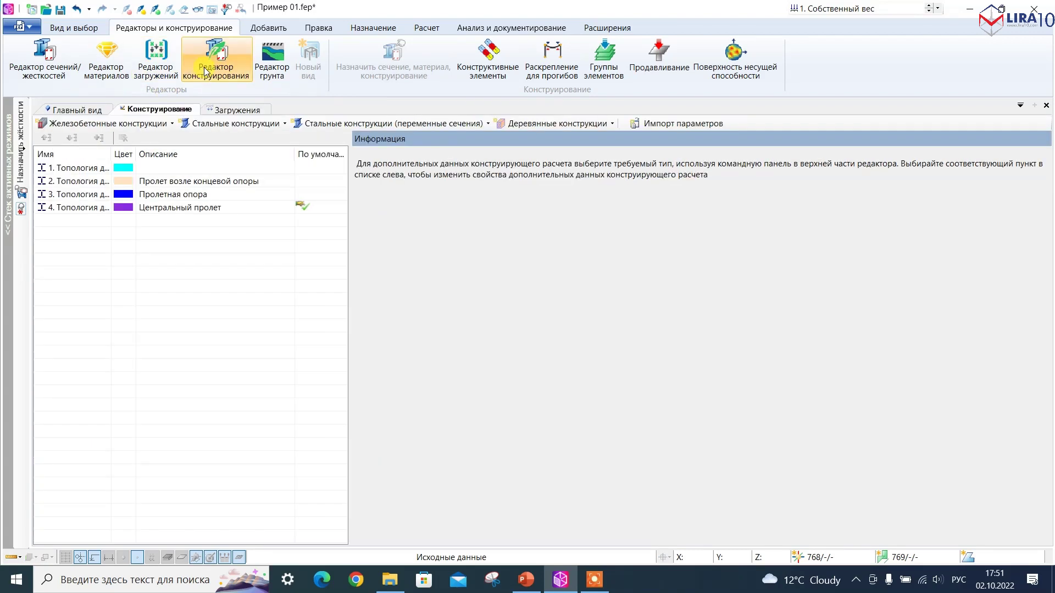
left_click(80, 182)
left_click_drag(1047, 244, 1049, 341)
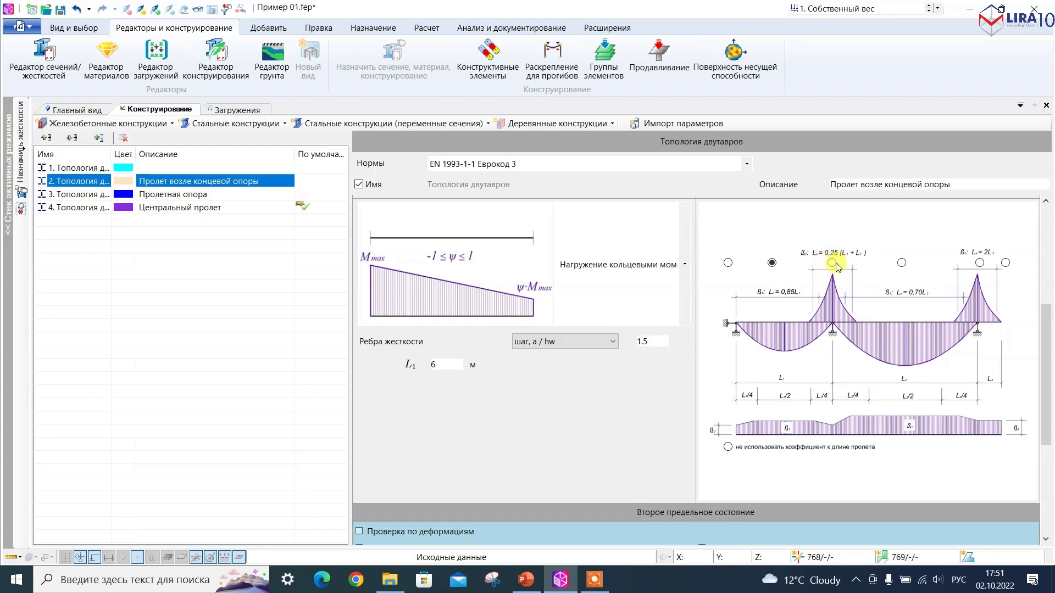
scroll(1016, 275, "down", 3)
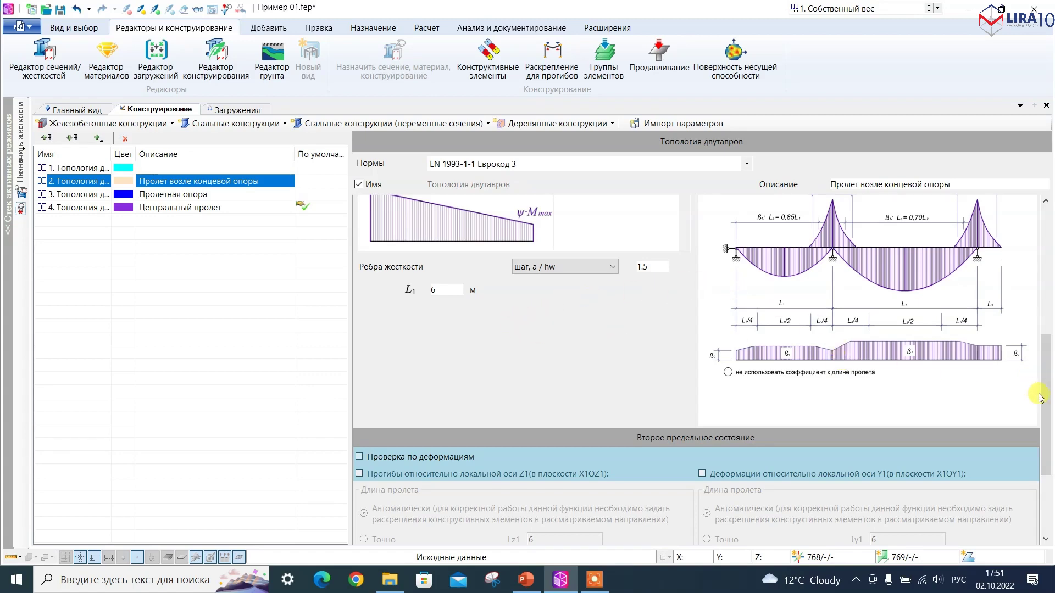
scroll(1036, 395, "up", 3)
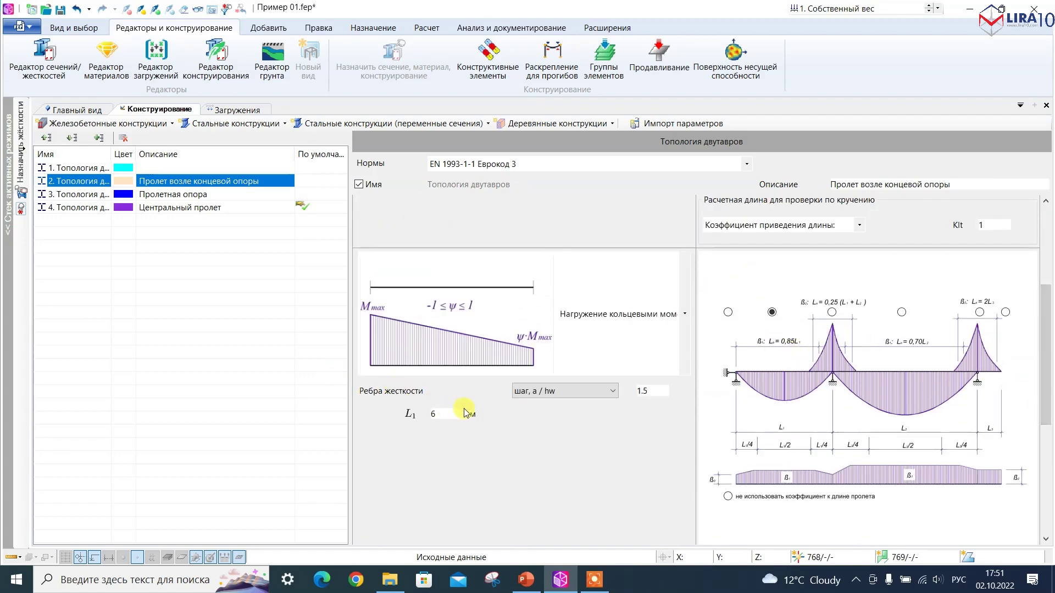
left_click(80, 194)
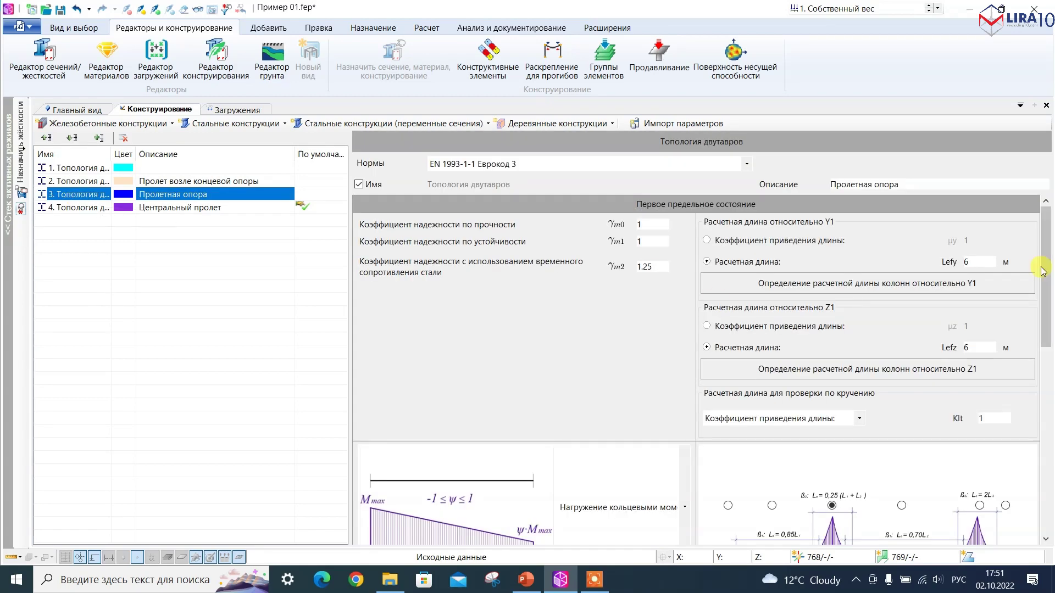
scroll(1049, 416, "down", 10)
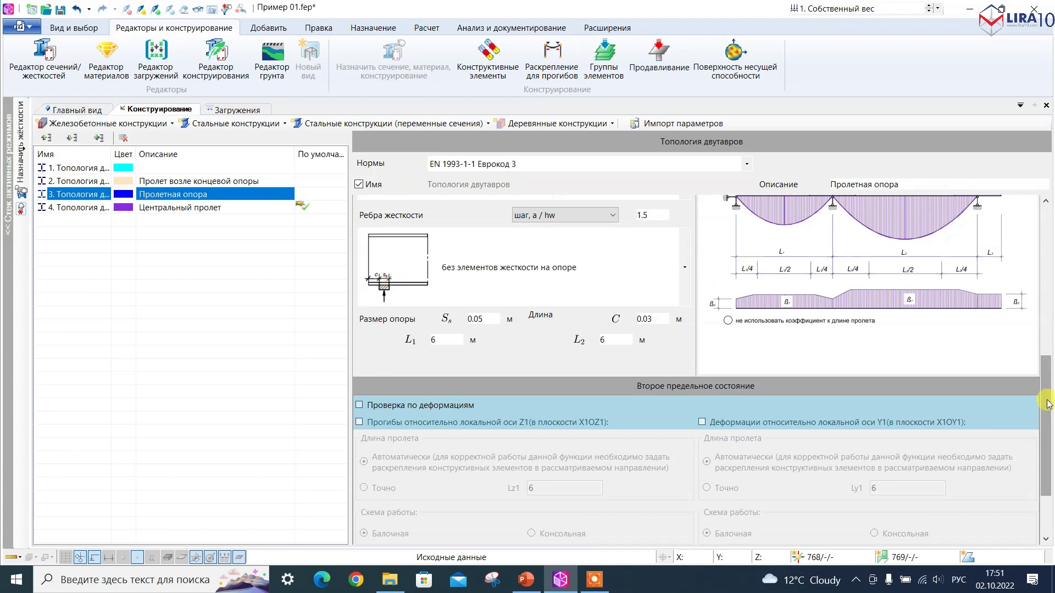
scroll(1049, 363, "up", 2)
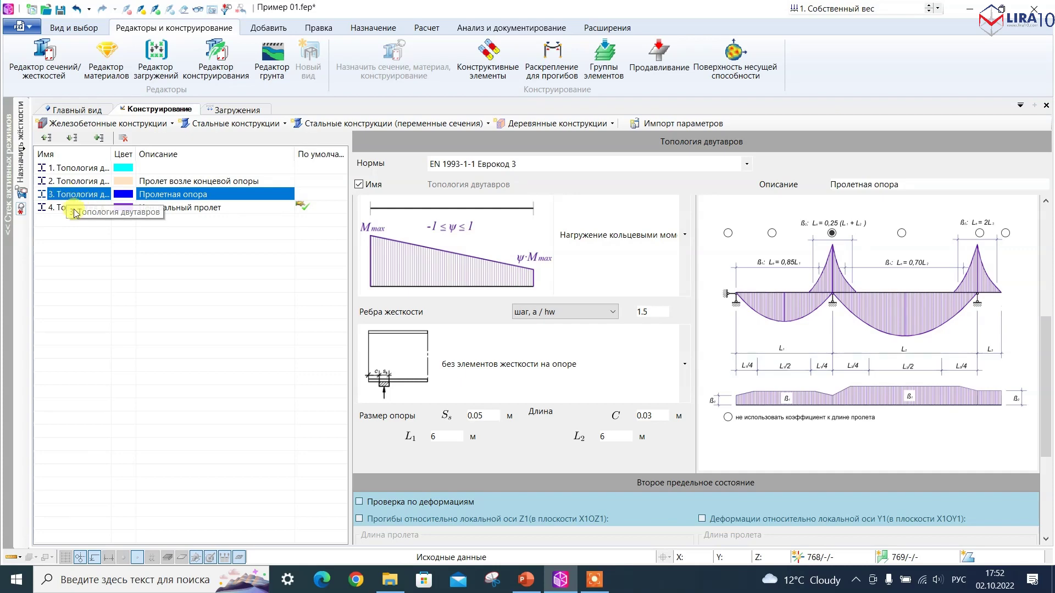
Step: Return to the main model view and display the frame's elements with their solid cross-sections
left_click(81, 110)
scroll(406, 300, "down", 2)
scroll(410, 306, "up", 3)
middle_click_drag(410, 306, 412, 253, "alt")
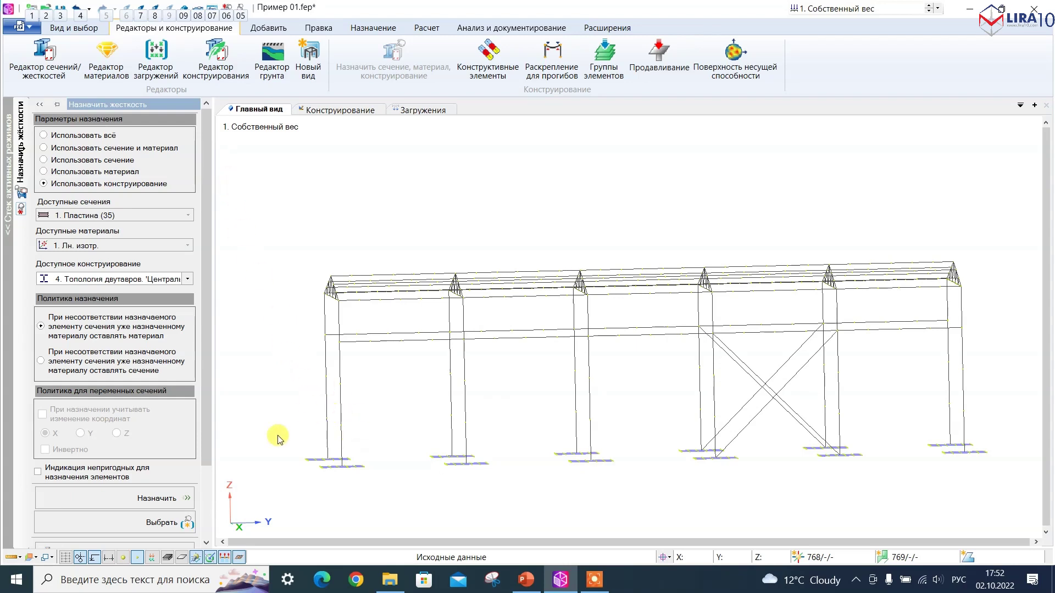
left_click(167, 558)
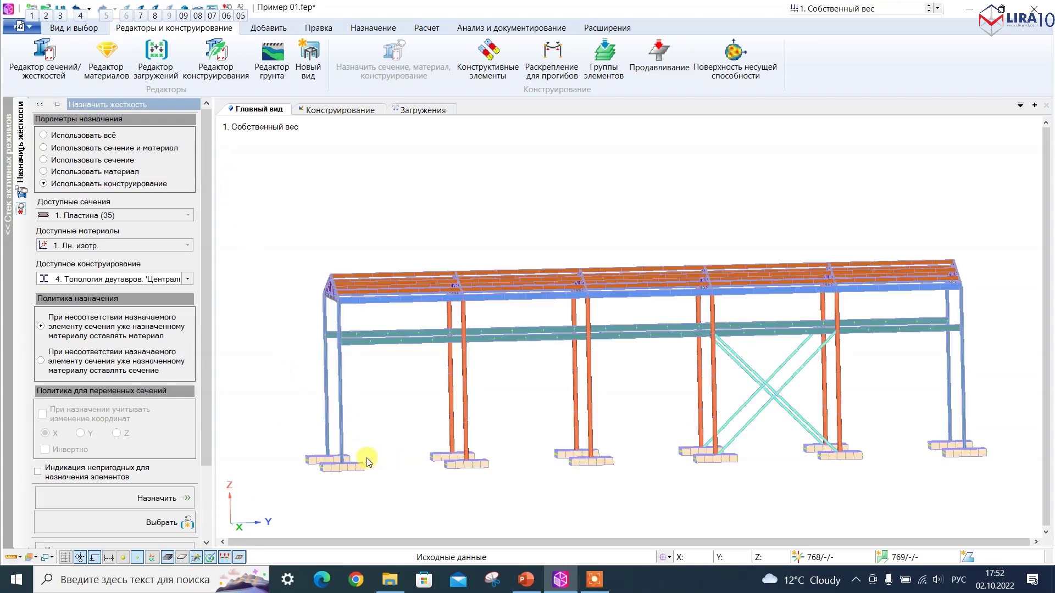
Step: Select the column elements below the longitudinal beams at the four corners of the frame
scroll(367, 462, "up", 3)
left_click_drag(375, 452, 236, 264)
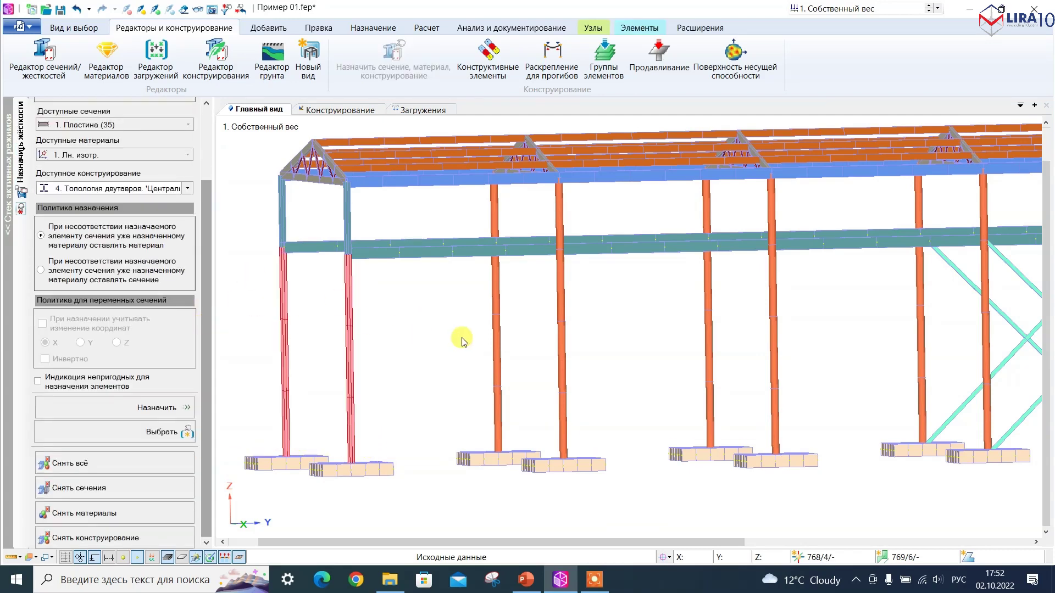
scroll(420, 336, "down", 5)
scroll(633, 415, "up", 6)
left_click_drag(677, 414, 566, 217)
middle_click_drag(565, 217, 643, 384)
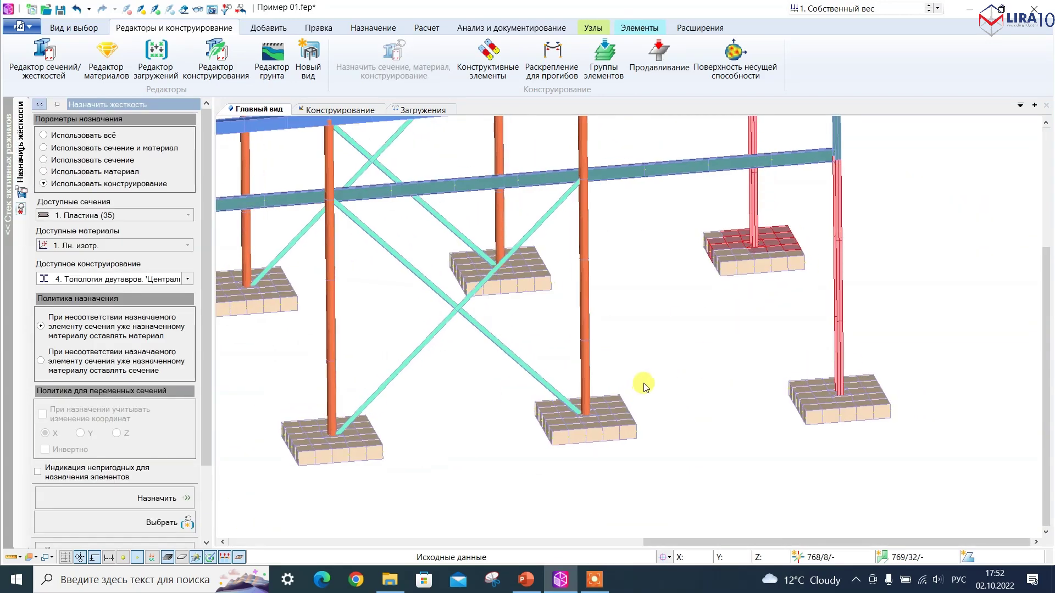
Step: Create another I-section steel design with γm2 set to 1.25 and the option not to use a span-length coefficient
left_click(216, 55)
left_click(231, 123)
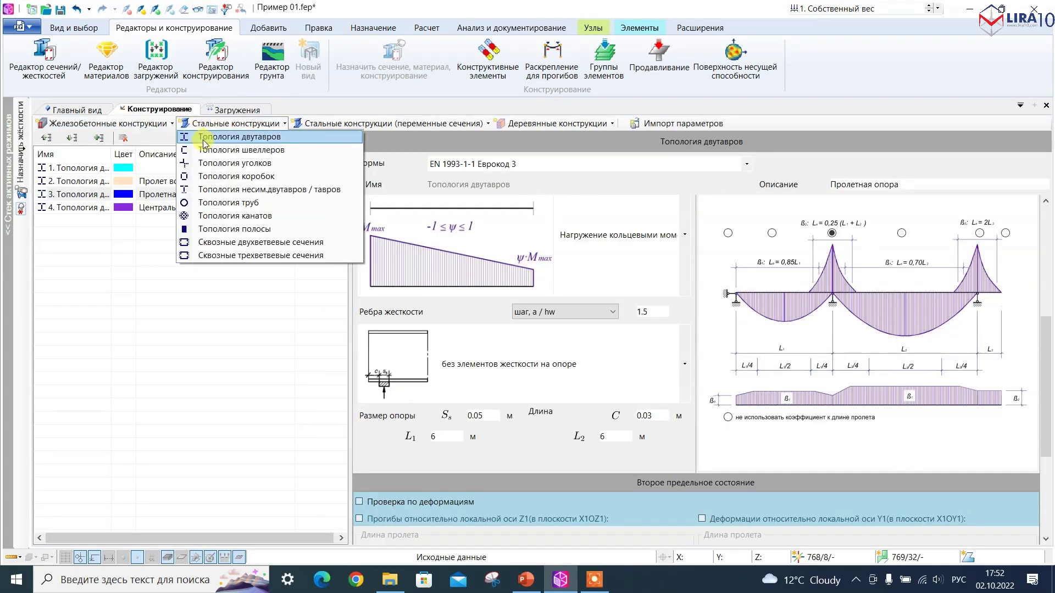
left_click(204, 140)
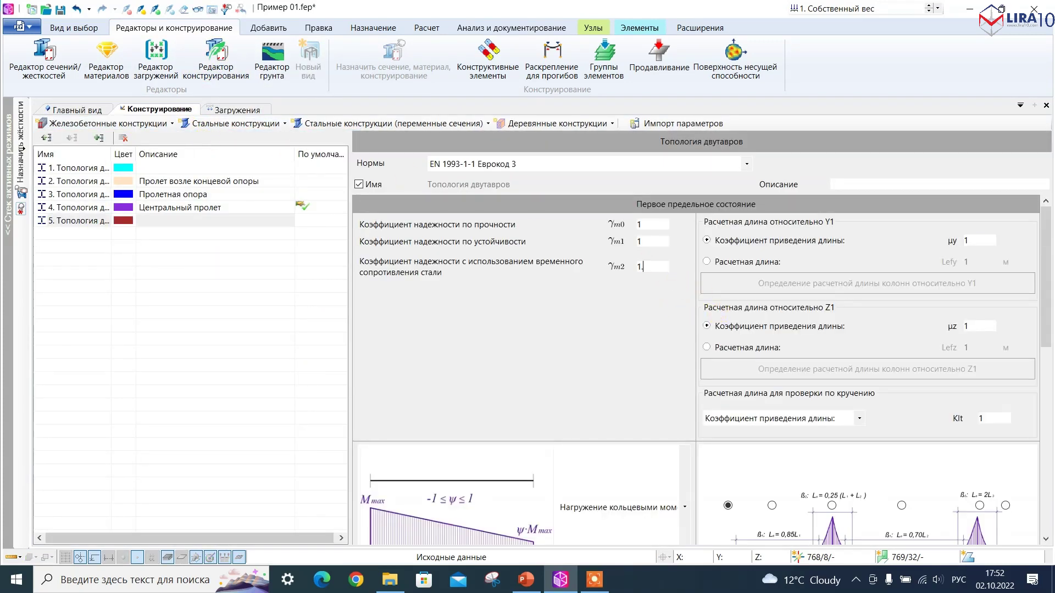
left_click_drag(1049, 284, 1049, 258)
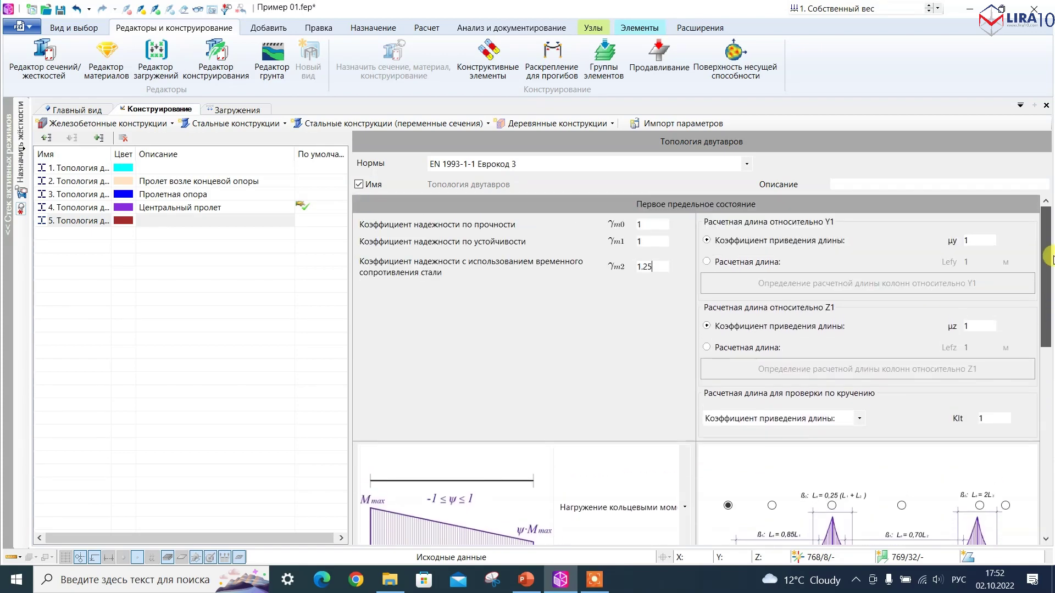
scroll(1047, 272, "down", 5)
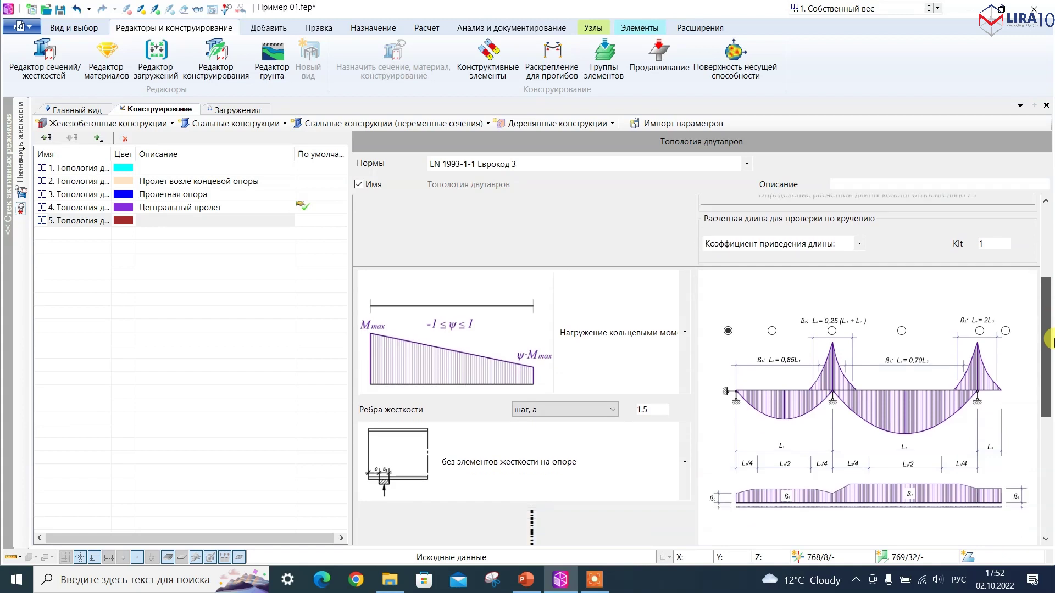
left_click(728, 477)
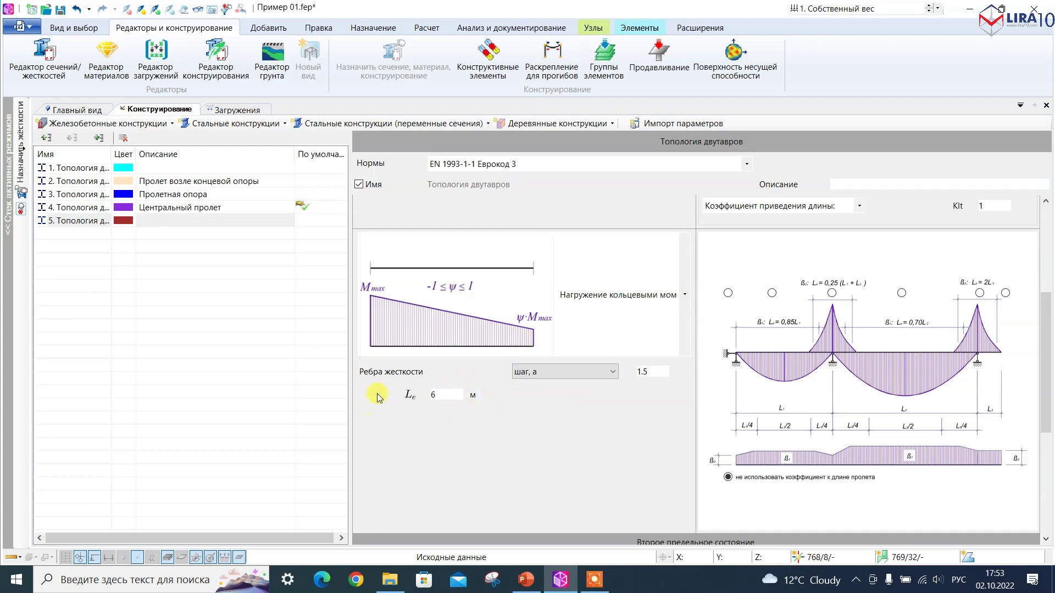
scroll(549, 406, "up", 5)
scroll(549, 412, "down", 4)
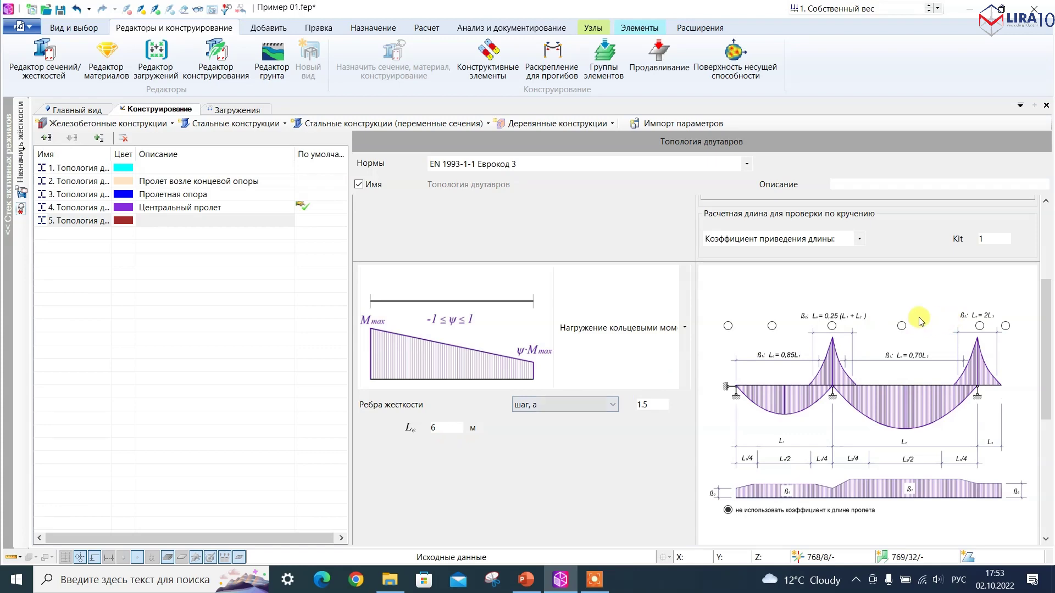
scroll(1048, 231, "up", 3)
left_click(159, 282)
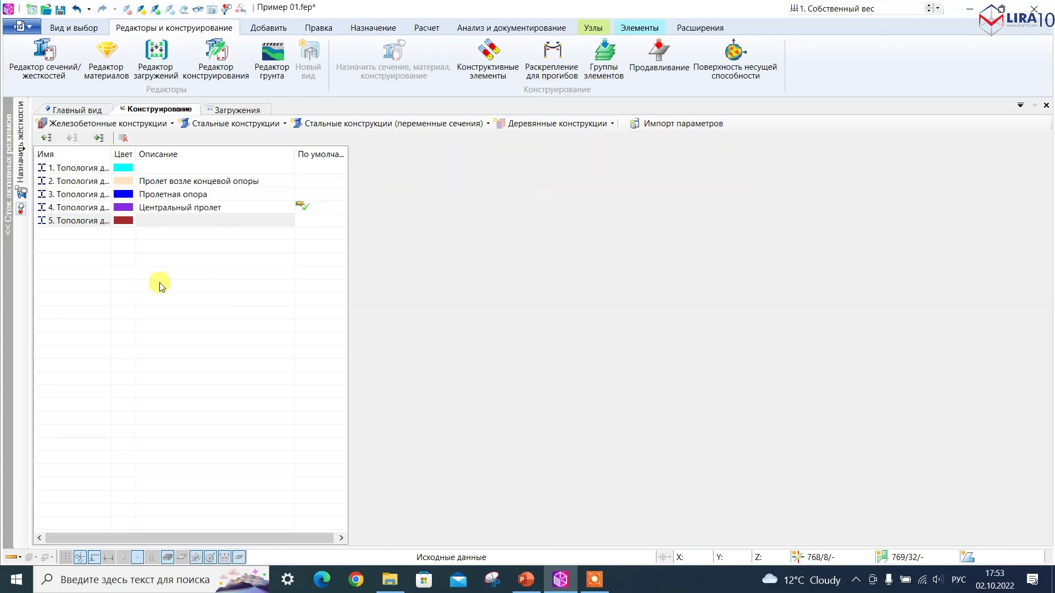
Step: Assign the design "5. Топология двутавров" to the selected corner columns
left_click(70, 109)
left_click(110, 280)
left_click(104, 292)
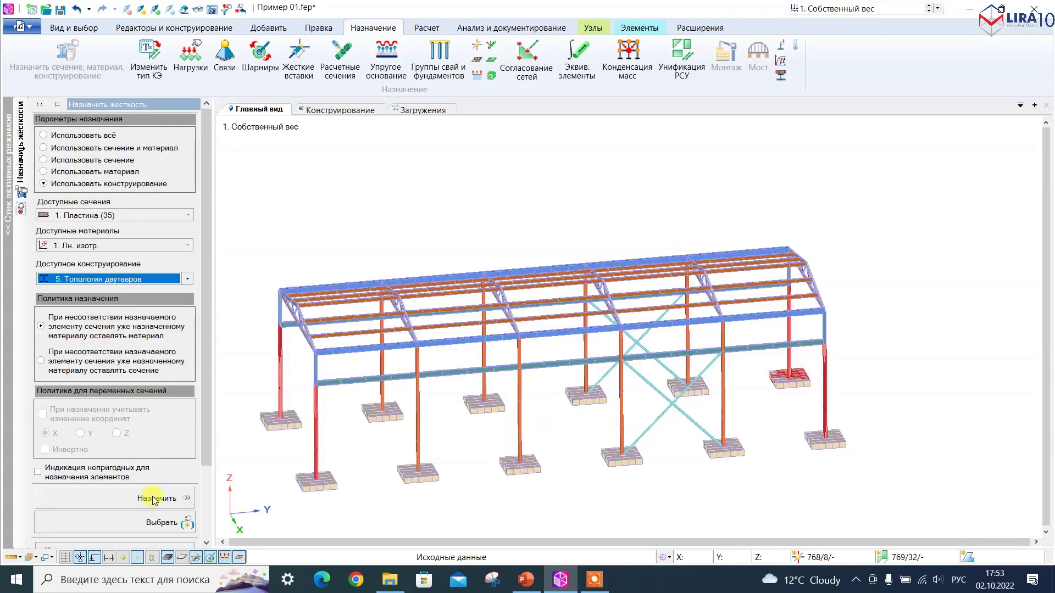
Step: Describe the fifth design as "Колонны" and give the first design a description beginning with "Концева"
left_click(173, 27)
left_click(199, 61)
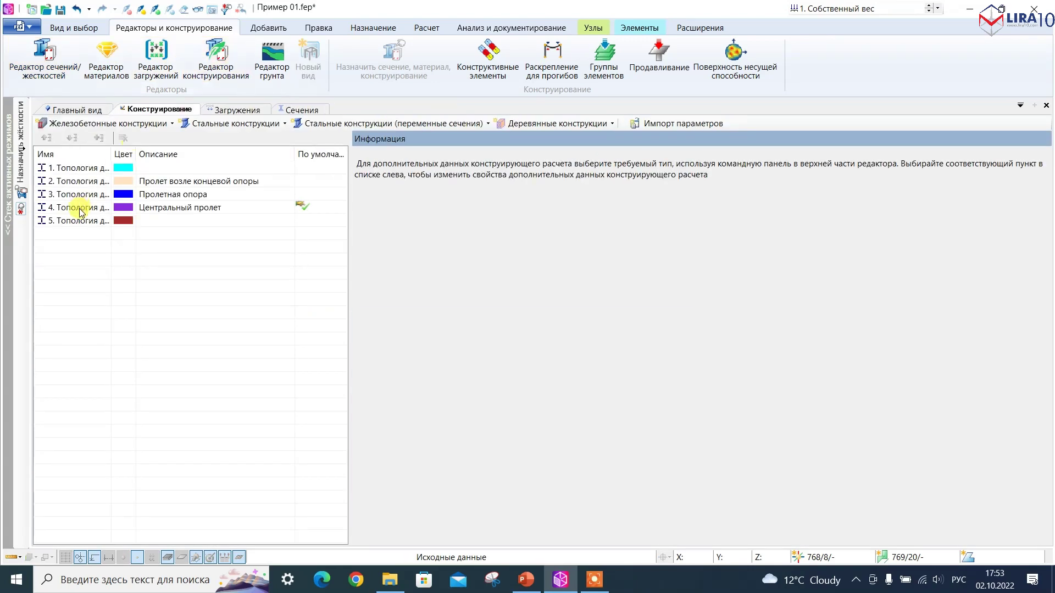
left_click(76, 222)
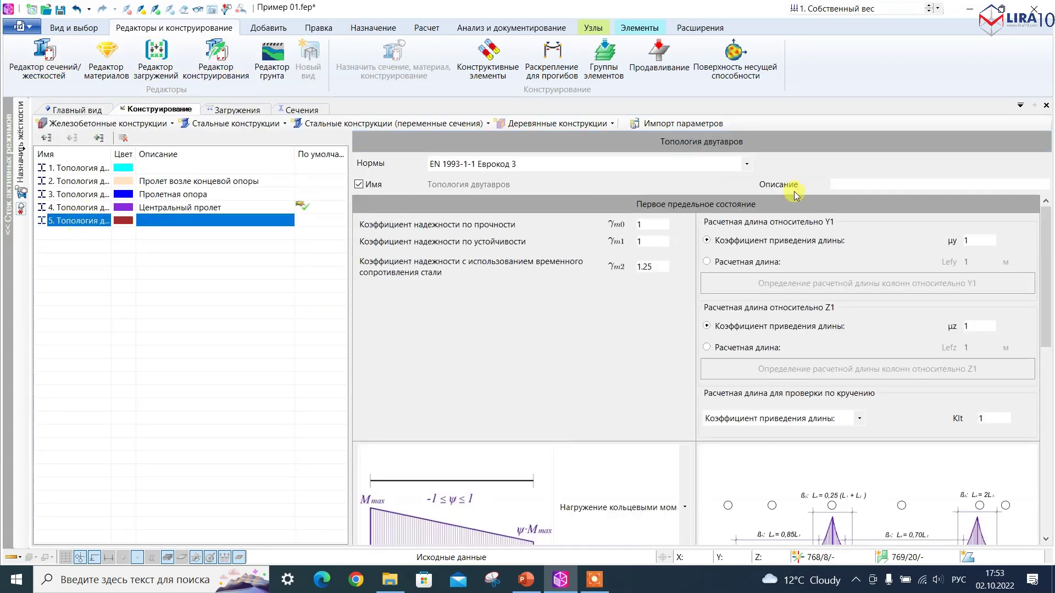
left_click(848, 187)
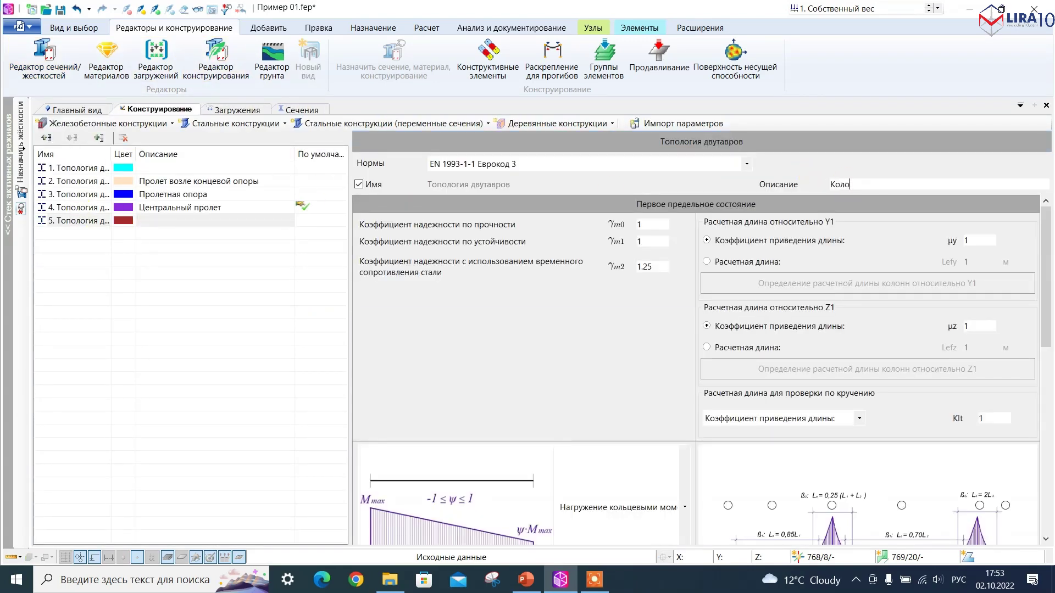
type("Колонны")
left_click(86, 169)
left_click(848, 185)
type("Концева")
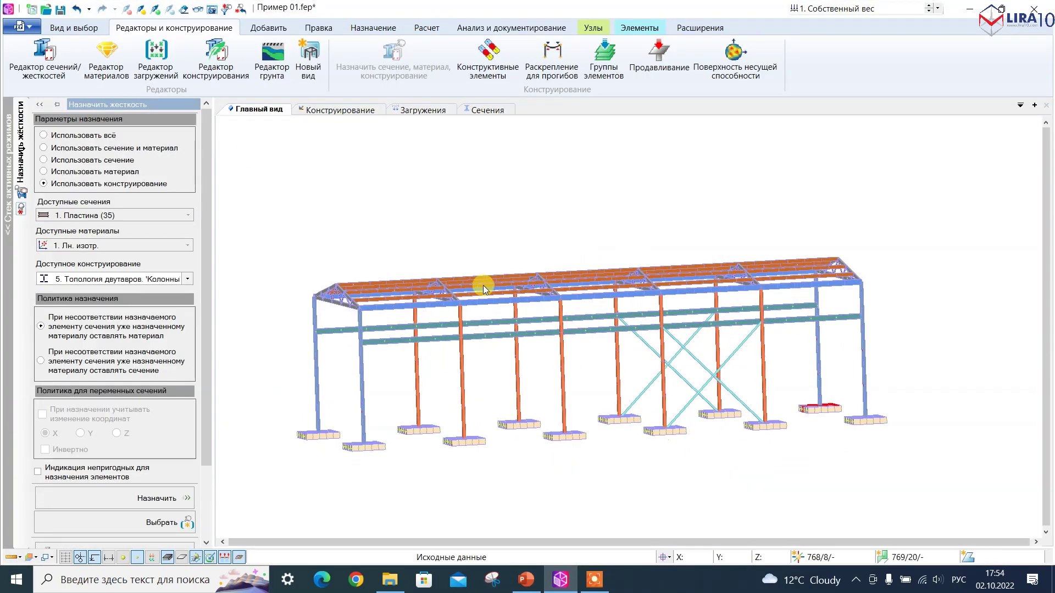
Step: Examine the frame's end columns, their junctions with the longitudinal beams and their foundations
middle_click_drag(483, 285, 472, 319, "alt")
scroll(372, 339, "up", 9)
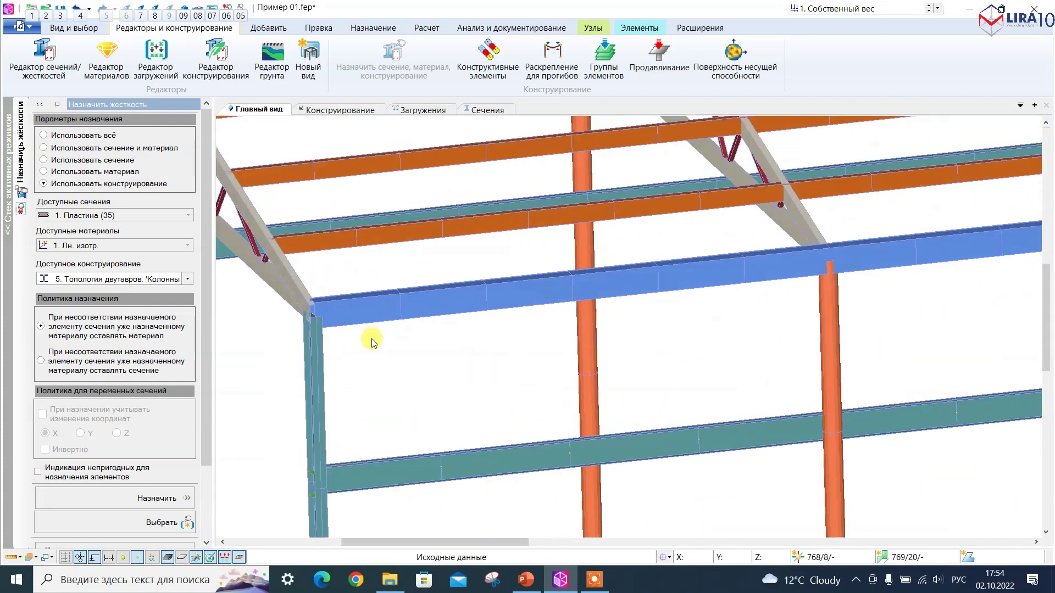
scroll(385, 297, "down", 7)
scroll(379, 337, "up", 3)
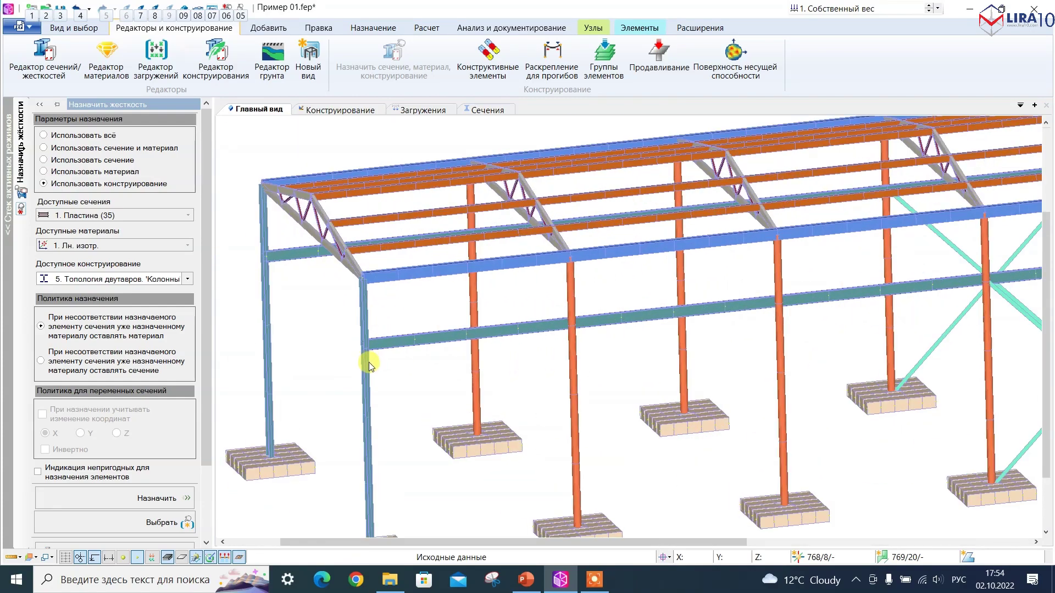
scroll(379, 338, "down", 5)
middle_click_drag(376, 373, 428, 352, "alt")
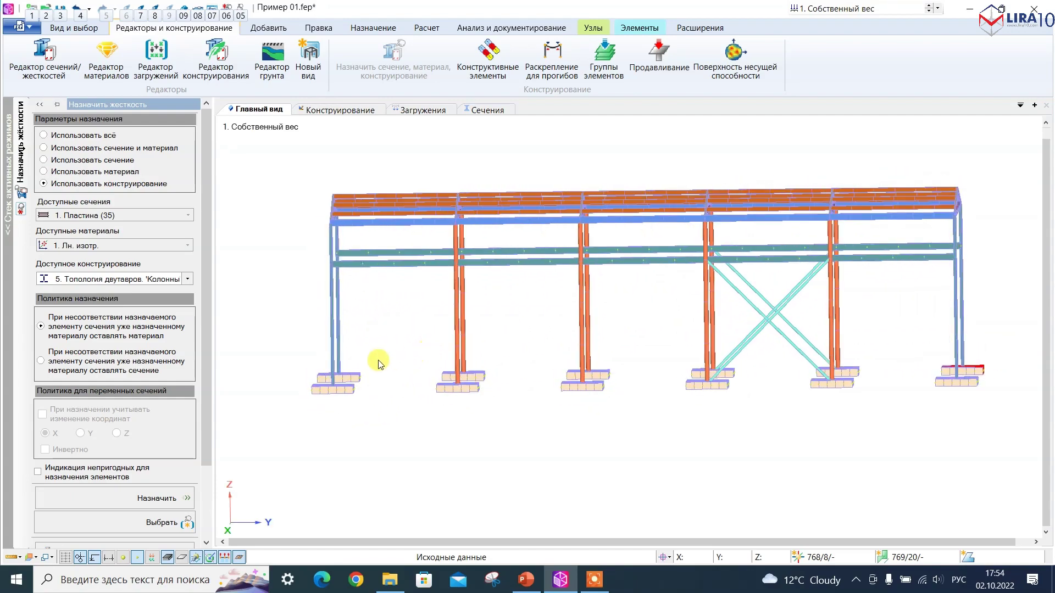
scroll(379, 360, "up", 4)
scroll(421, 398, "down", 3)
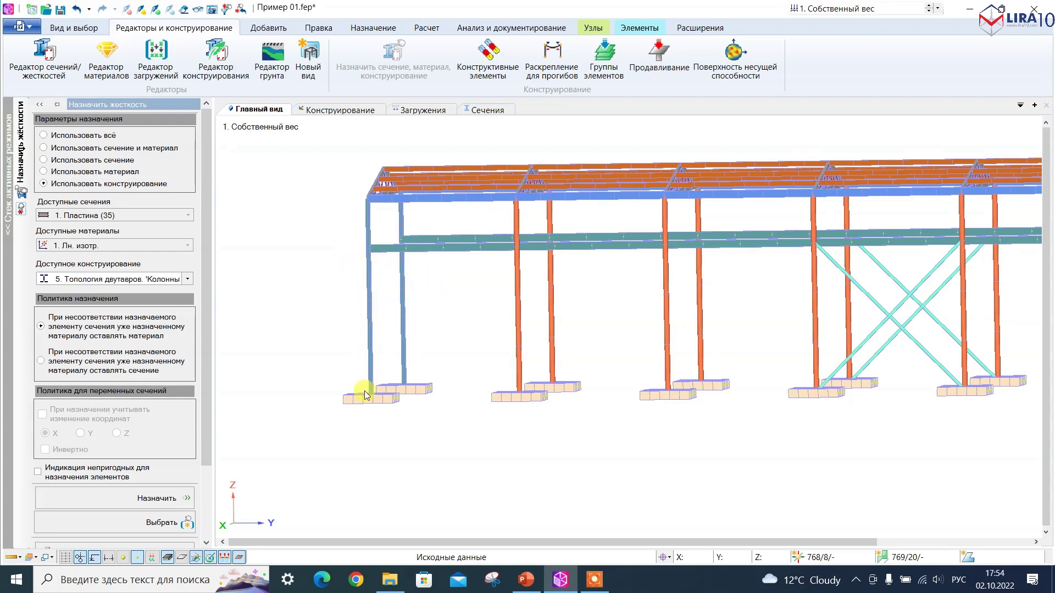
middle_click_drag(419, 356, 441, 341, "alt")
scroll(417, 330, "up", 3)
scroll(346, 434, "down", 2)
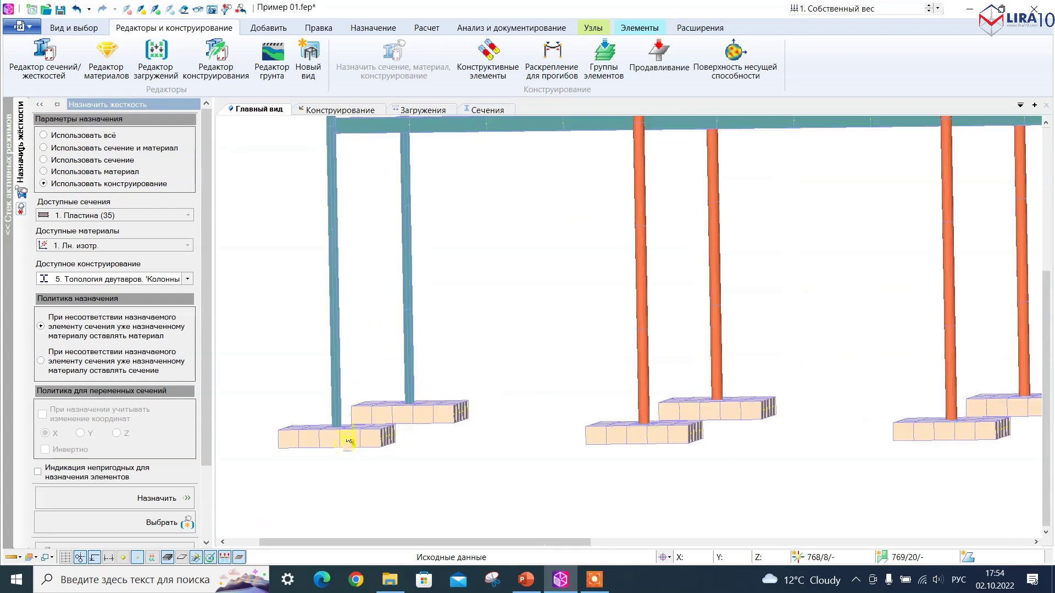
mouse_move(336, 426)
left_mouse_down()
mouse_move(349, 286)
mouse_move(319, 235)
left_mouse_up()
left_click_drag(395, 410, 377, 237)
key("Escape")
scroll(357, 237, "down", 5)
scroll(739, 233, "up", 6)
left_click_drag(644, 416, 630, 209)
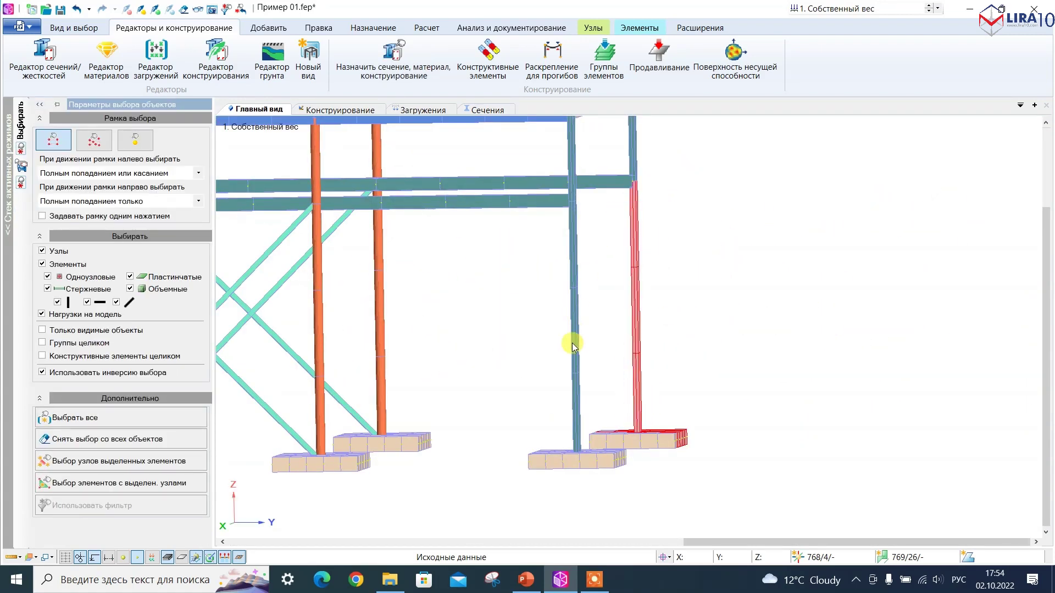
left_click_drag(582, 446, 560, 215)
key("Escape")
scroll(644, 424, "down", 5)
middle_click_drag(511, 366, 726, 417)
scroll(537, 379, "up", 6)
key("Escape")
scroll(525, 381, "down", 8)
middle_click_drag(529, 378, 496, 436)
right_click(496, 436)
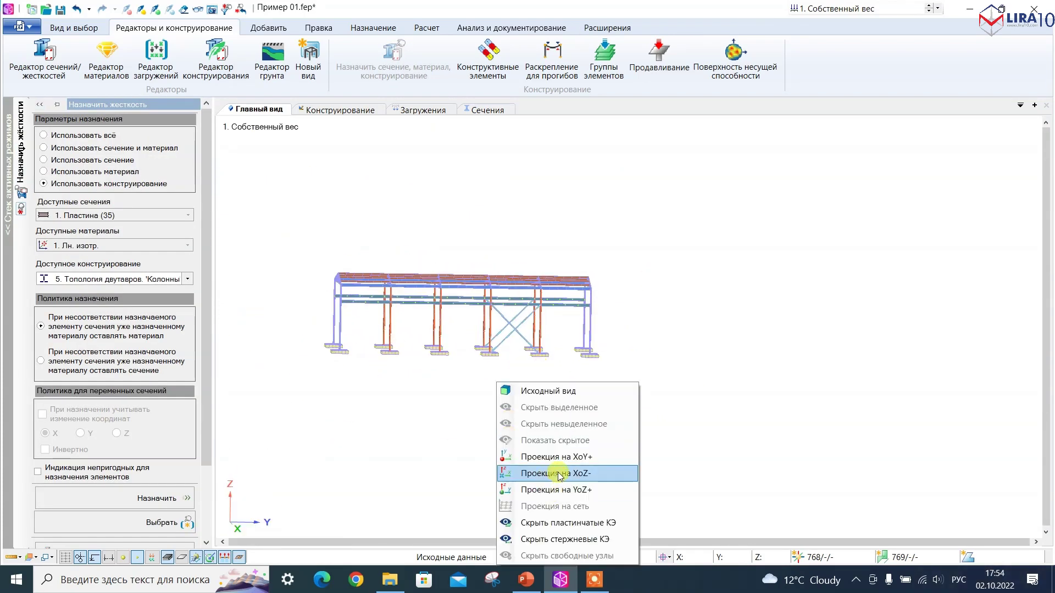
left_click(561, 474)
left_click_drag(448, 478, 403, 300)
key("Escape")
Step: Select the four corner columns below the longitudinal beams, without the foundation plates, using the YoZ projection
right_click(582, 440)
left_click(639, 492)
left_click_drag(330, 418, 301, 227)
scroll(308, 241, "down", 8)
scroll(478, 247, "up", 6)
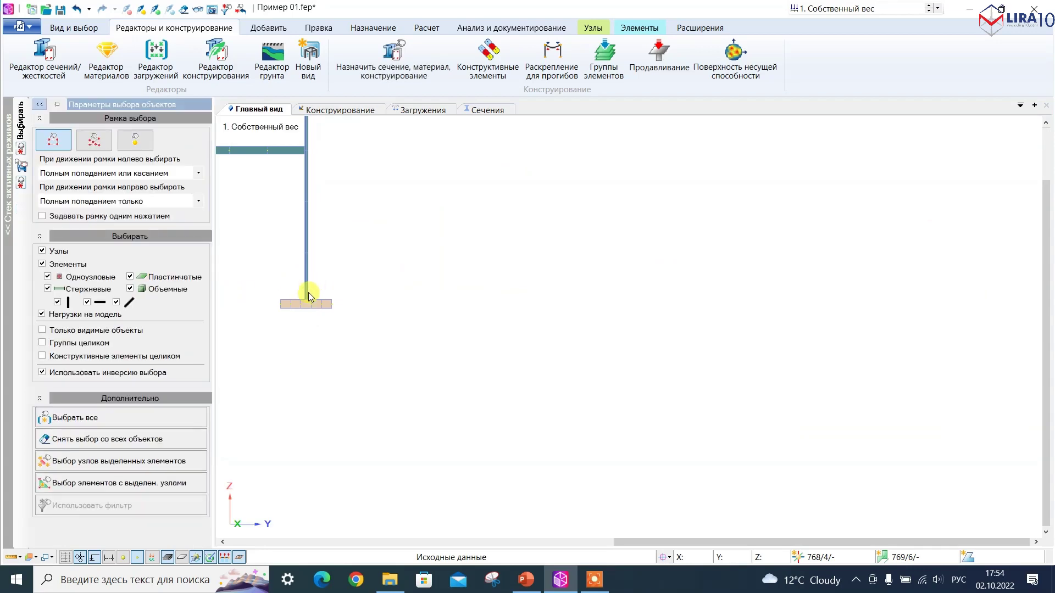
left_click_drag(314, 296, 277, 165)
scroll(340, 274, "down", 5)
middle_click_drag(325, 362, 299, 390)
Step: Create a set of structural elements from the selected corner columns below the longitudinal beams
left_click(84, 31)
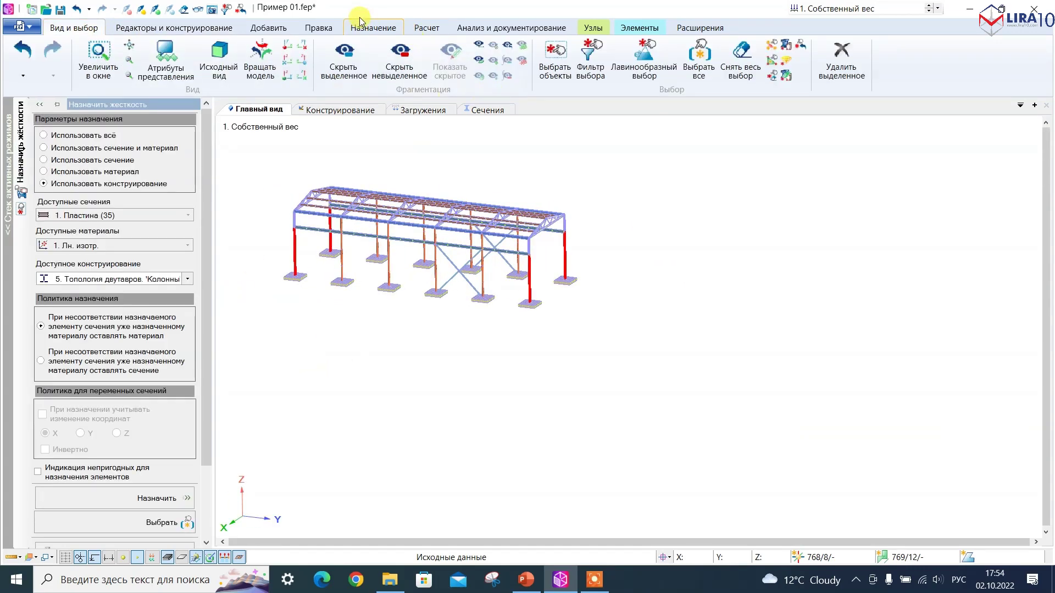
left_click(274, 28)
left_click(214, 27)
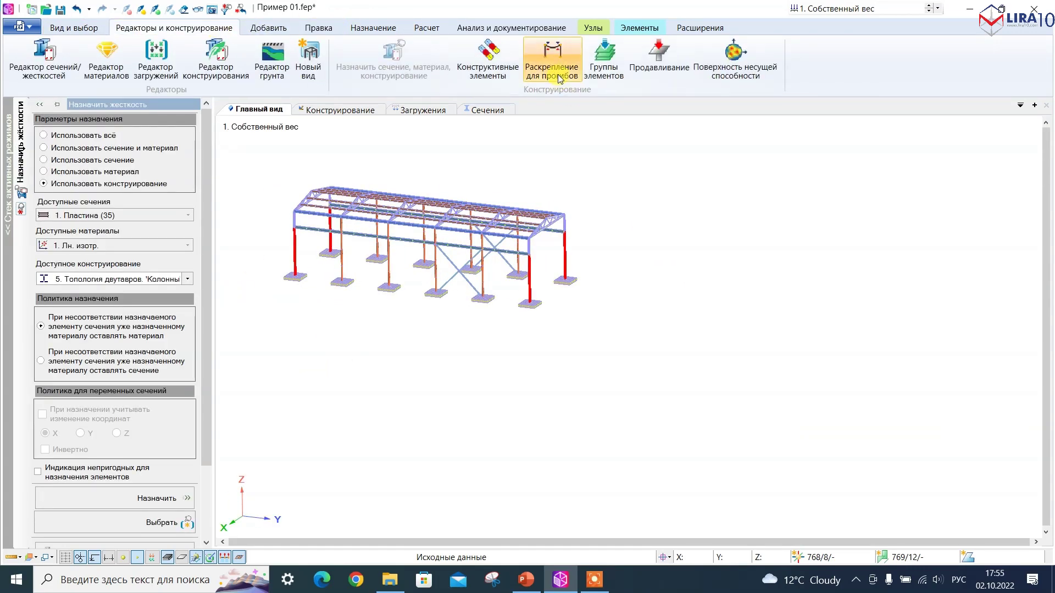
left_click(507, 79)
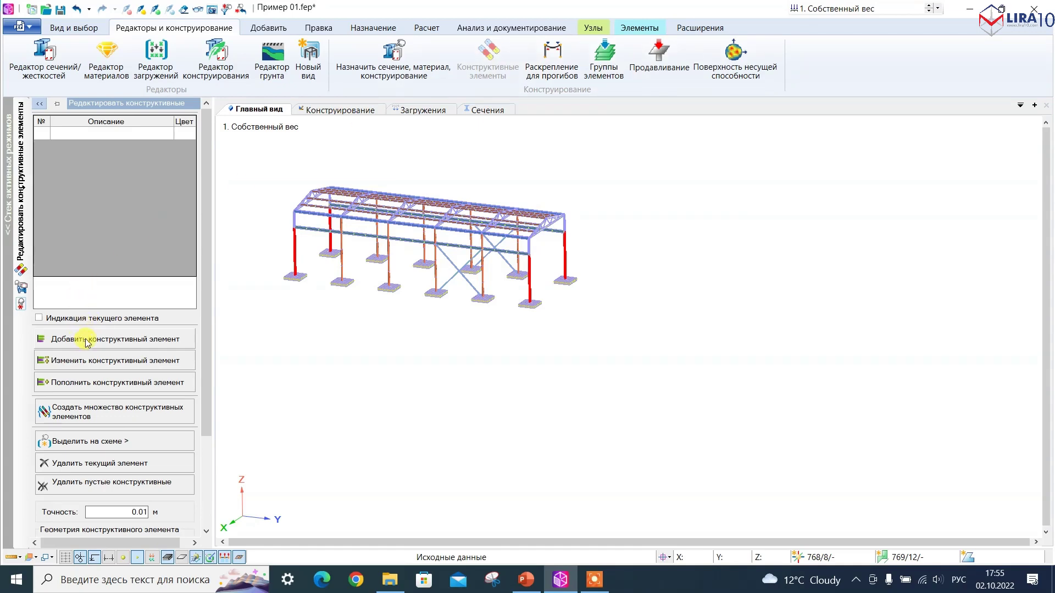
left_click(86, 418)
Step: Select the eight intermediate columns below the longitudinal beams, without foundations or bracing, and create a set of structural elements from them
scroll(346, 240, "up", 6)
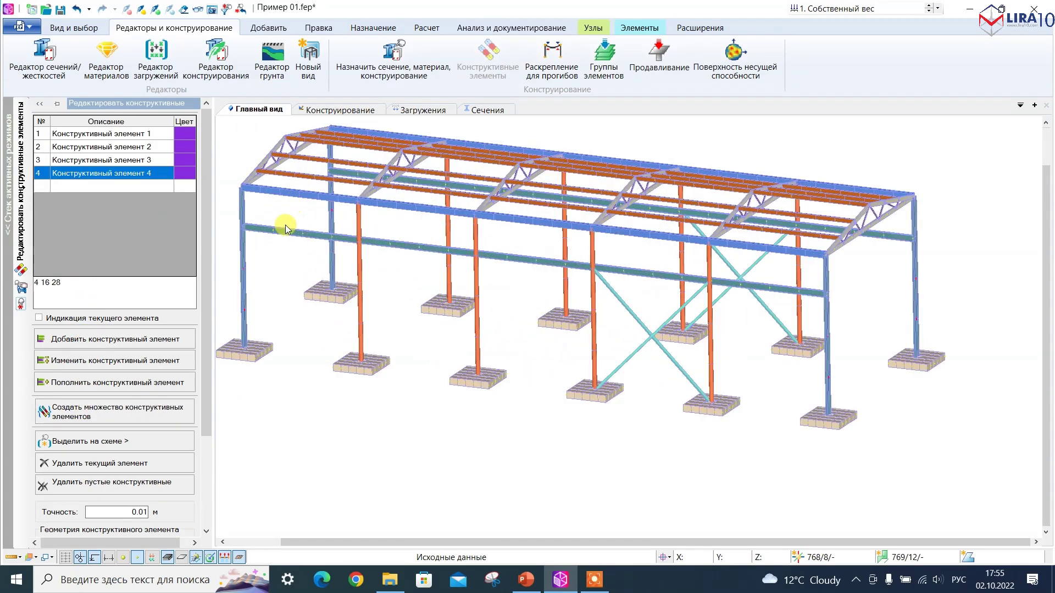
key("alt")
key("Escape")
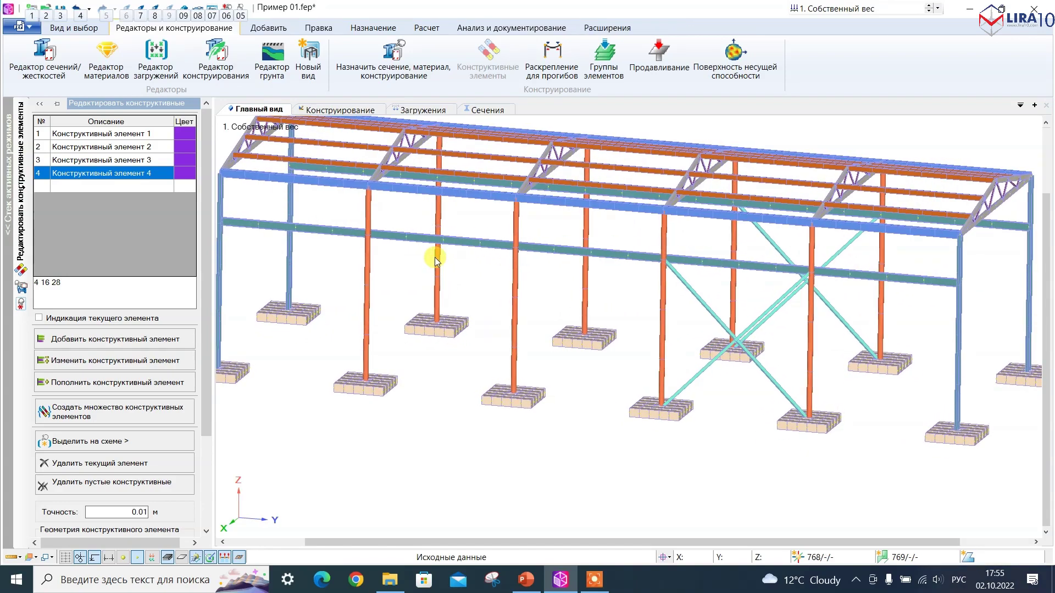
scroll(435, 257, "down", 4)
middle_click_drag(421, 418, 436, 398)
scroll(405, 350, "up", 5)
left_click_drag(408, 348, 341, 198)
left_click_drag(592, 352, 526, 193)
left_click_drag(765, 352, 724, 206)
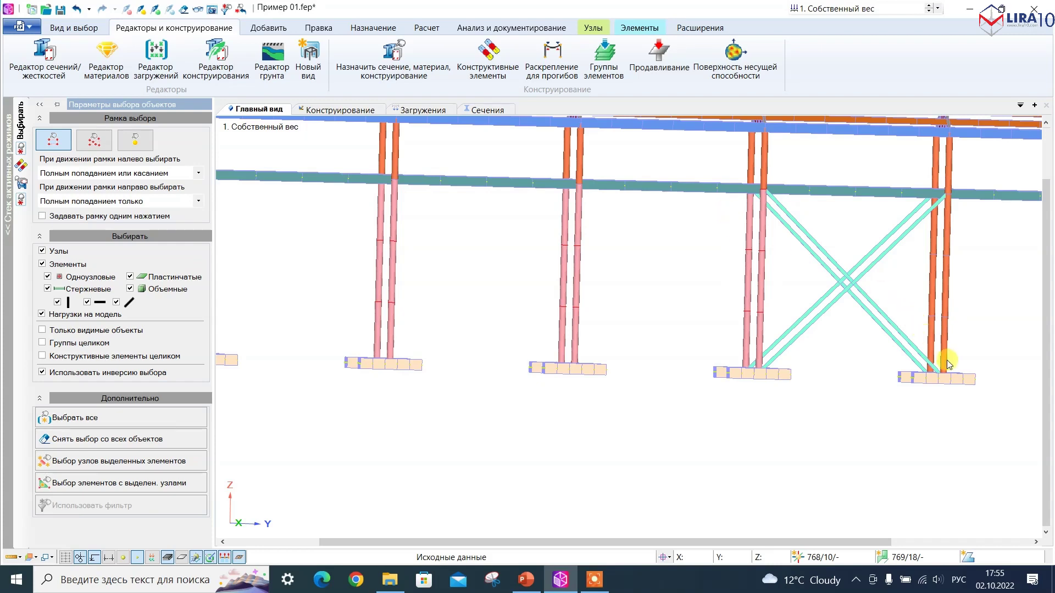
left_click_drag(948, 359, 915, 204)
key("Escape")
left_click(121, 414)
Step: Select the eight intermediate columns again from the foundations up to the longitudinal beams, leaving out the cross bracing
scroll(416, 198, "down", 5)
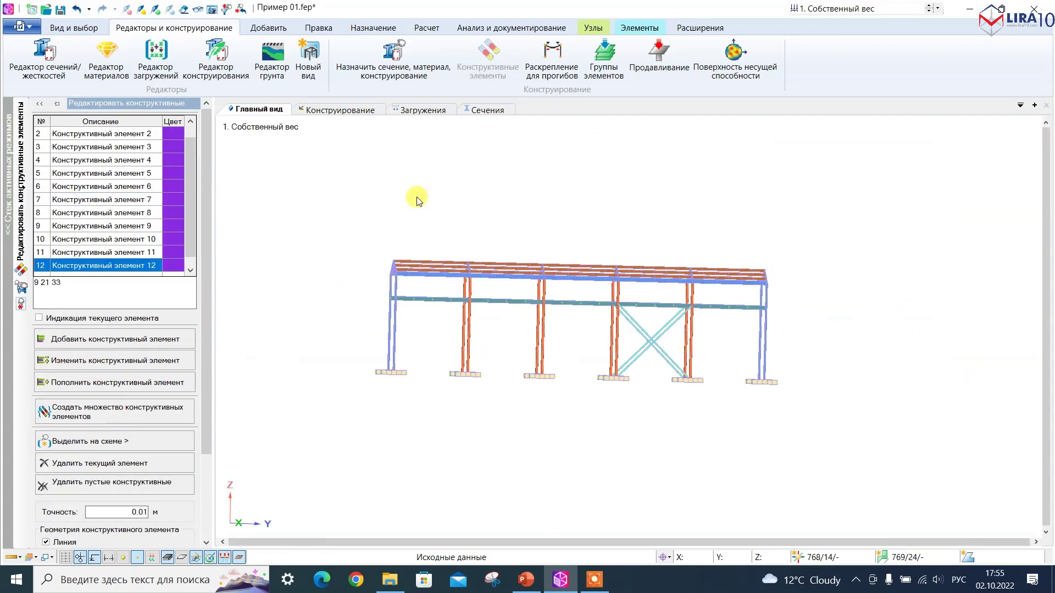
scroll(412, 302, "up", 5)
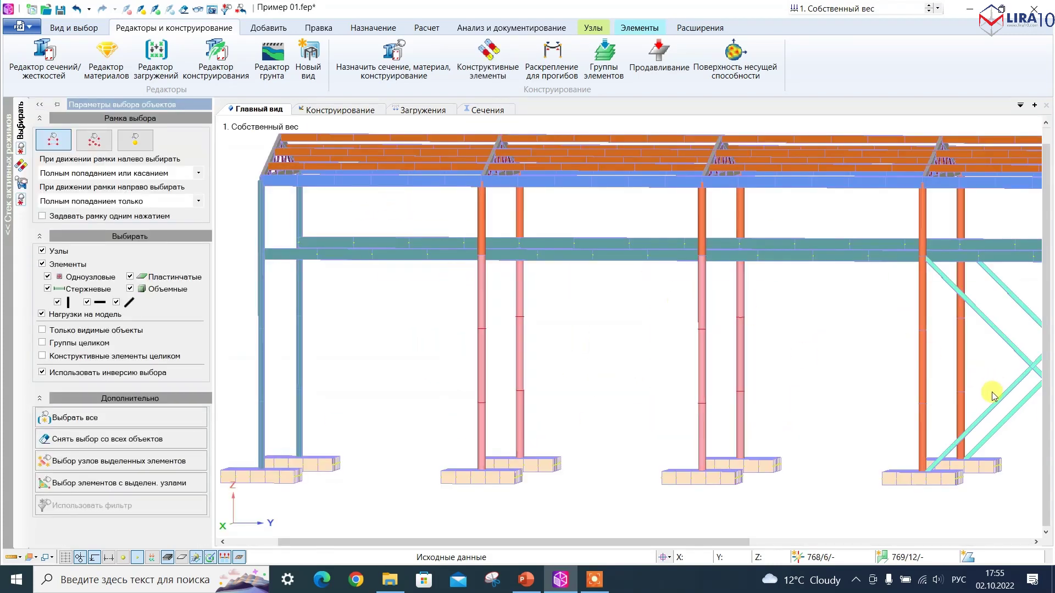
left_click_drag(969, 407, 896, 307)
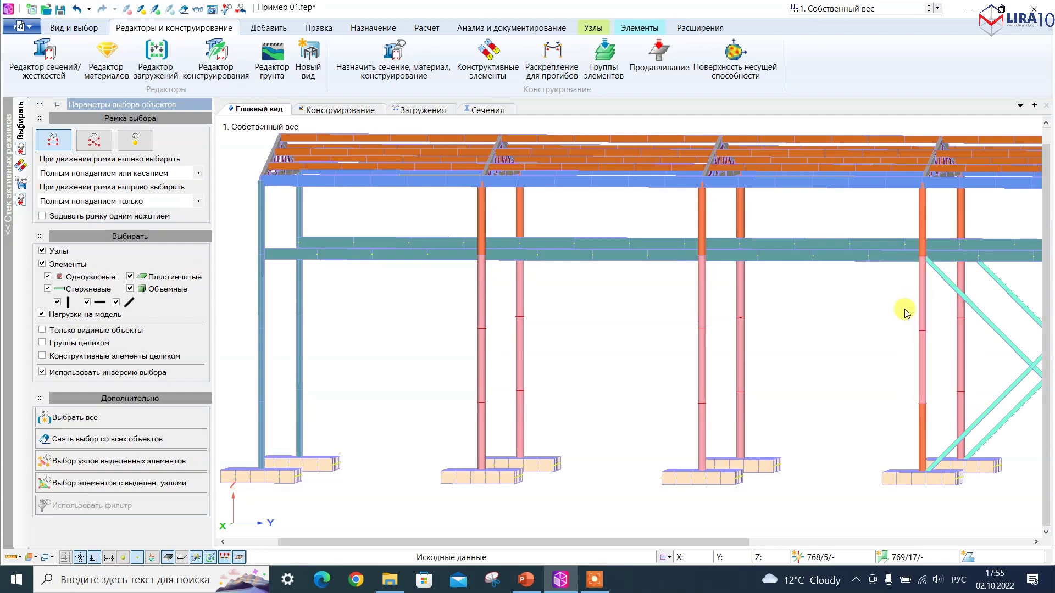
scroll(923, 423, "up", 3)
left_click_drag(942, 445, 909, 426)
scroll(577, 343, "down", 5)
scroll(883, 356, "up", 5)
left_click_drag(916, 377, 834, 325)
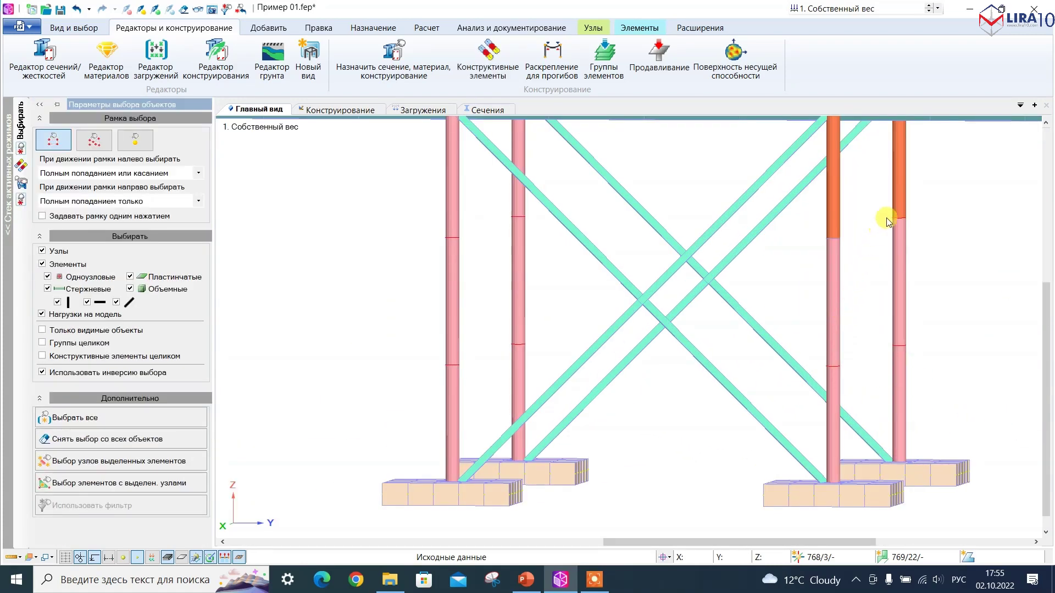
left_click_drag(833, 197, 832, 197)
scroll(701, 306, "down", 5)
scroll(941, 459, "up", 3)
scroll(818, 379, "down", 3)
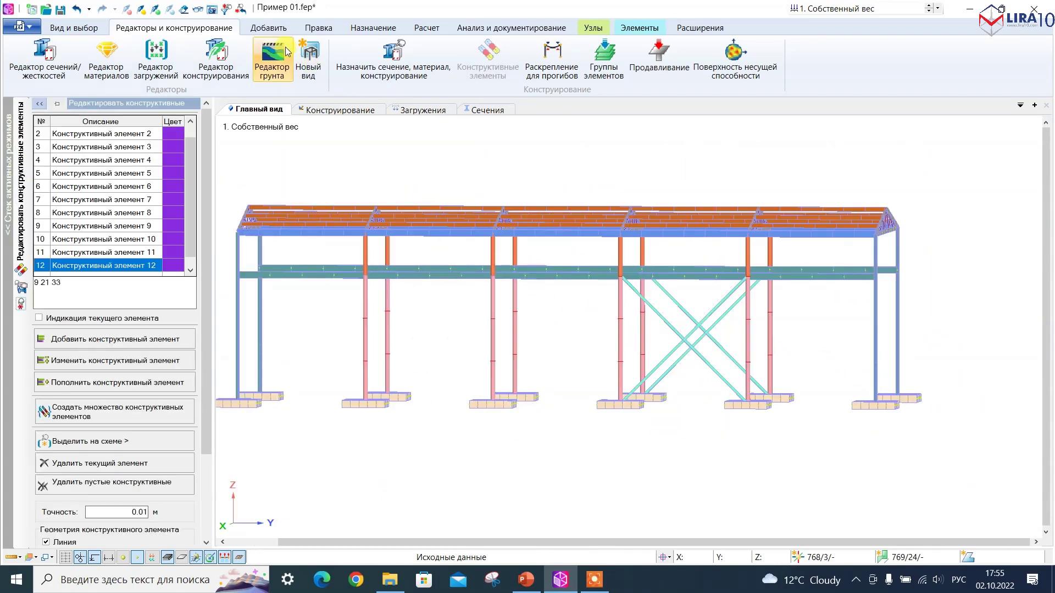
Step: Add a steel design "Топология труб" to EN 1993-1-1 Еврокод 3 with γm2 set to 1.25
left_click(156, 60)
left_click(191, 62)
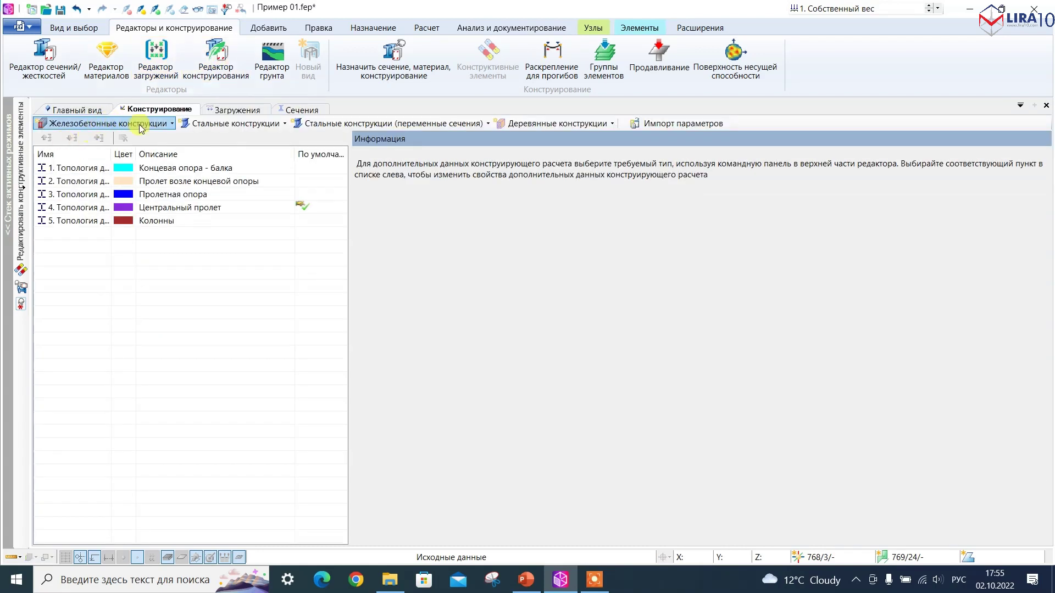
left_click(269, 125)
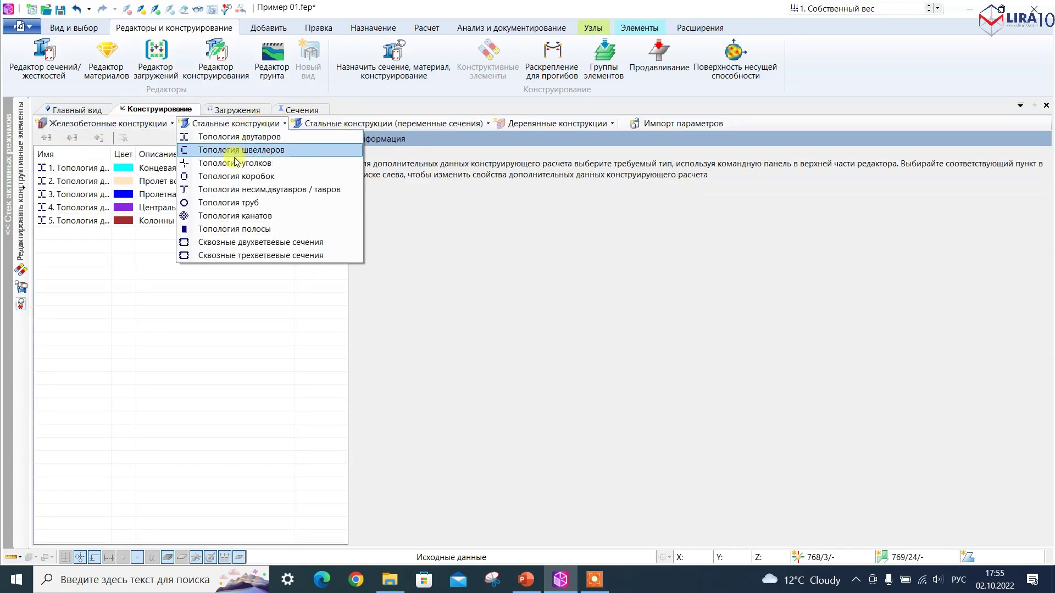
left_click(245, 204)
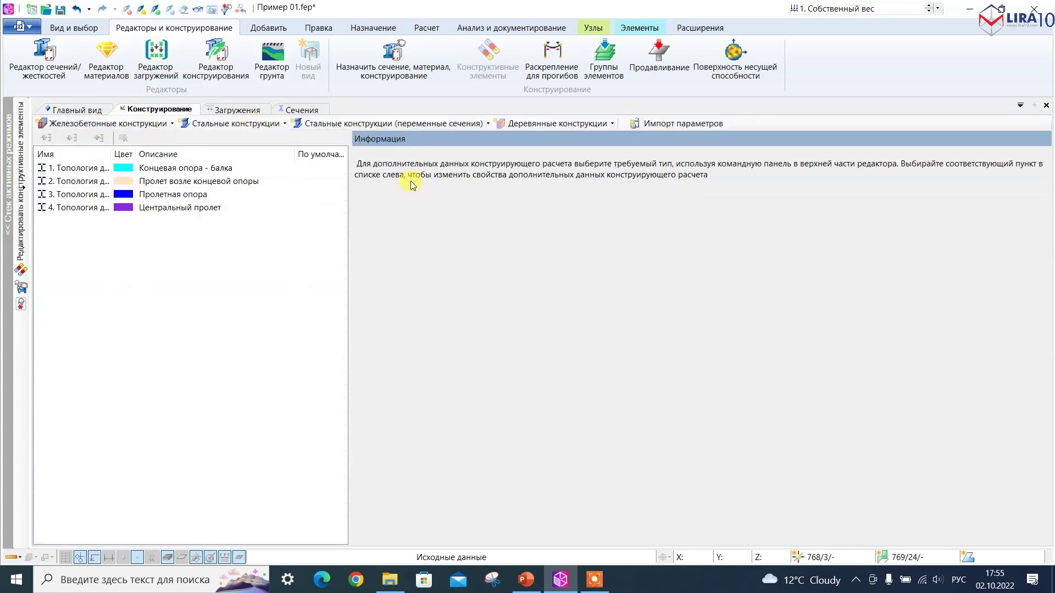
left_click(465, 165)
left_click(465, 165)
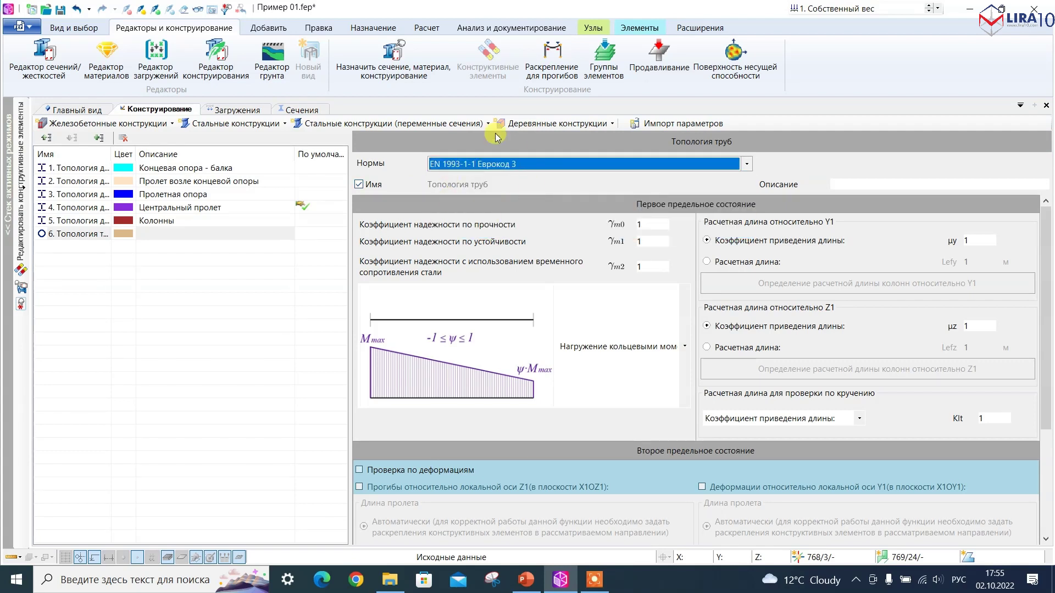
left_click(665, 263)
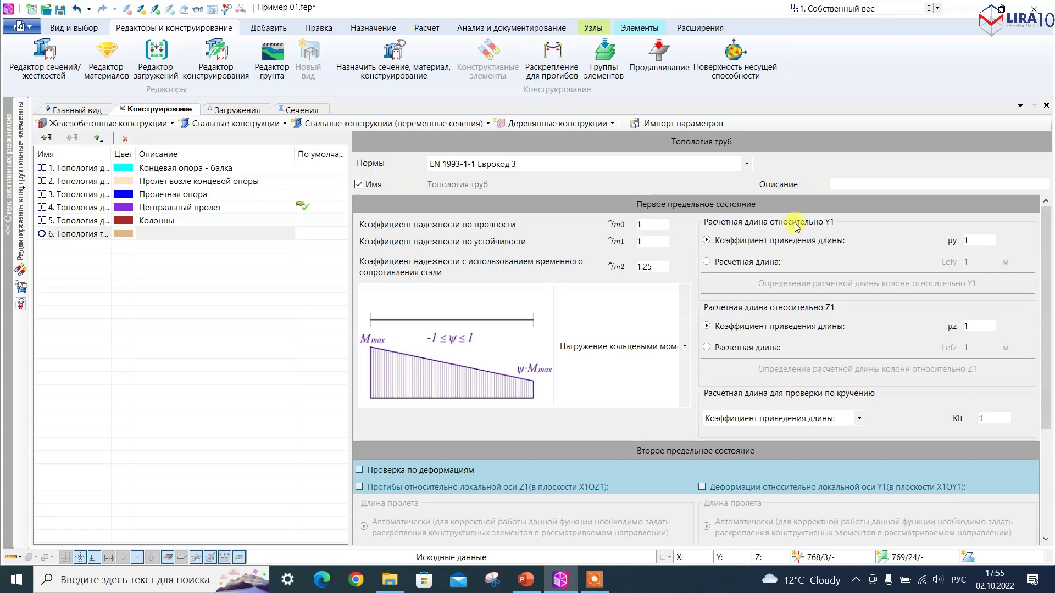
mouse_move(1047, 255)
left_mouse_down()
mouse_move(1049, 371)
mouse_move(1038, 253)
left_mouse_up()
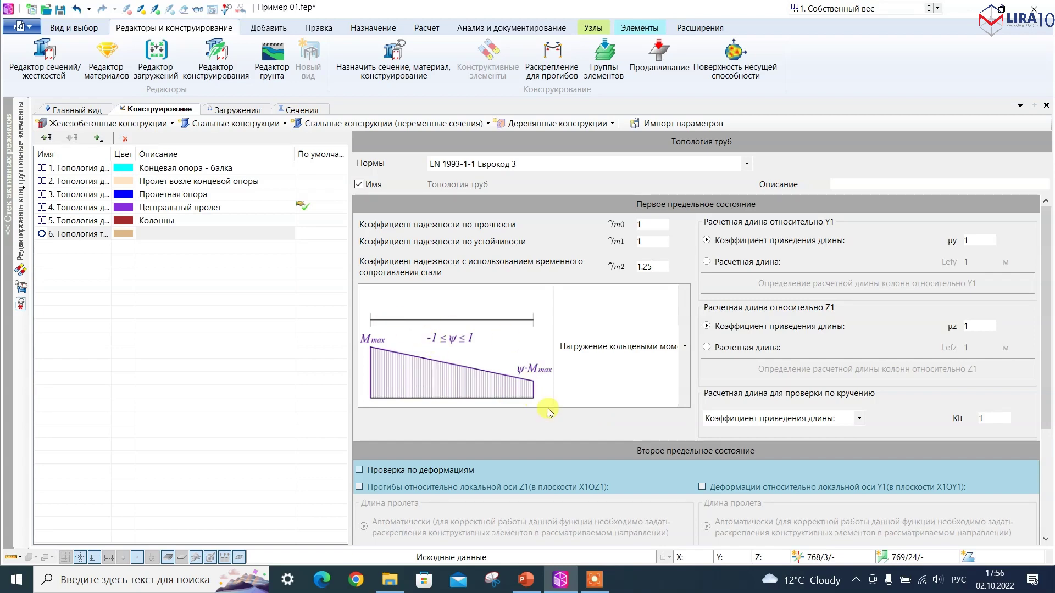
left_click(141, 275)
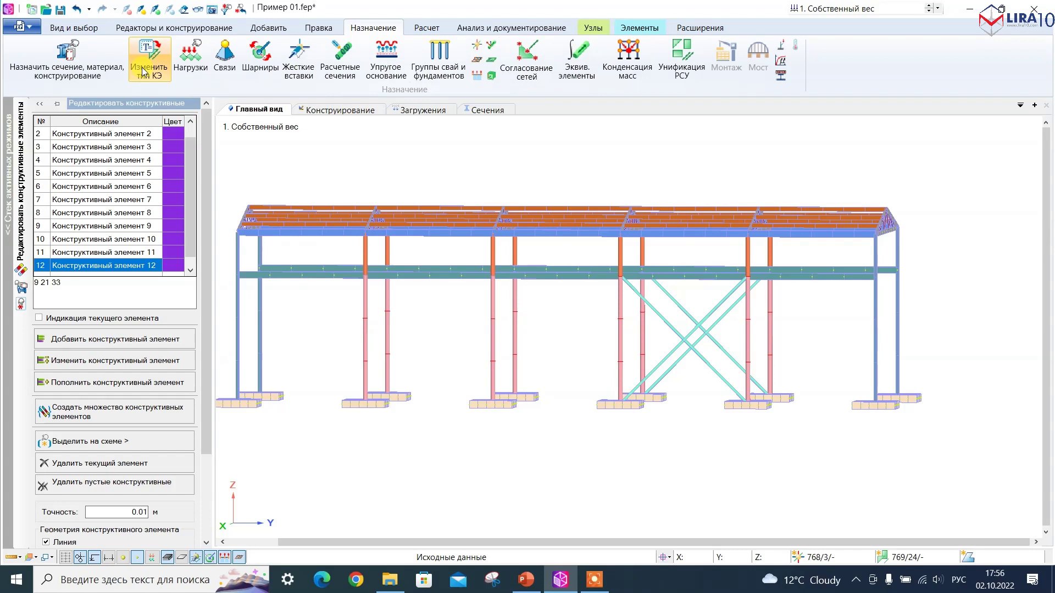
Step: Assign the design "6. Топология труб" to the selected lower parts of the intermediate columns
left_click(72, 62)
left_click(90, 182)
left_click(110, 279)
left_click(110, 299)
left_click(158, 500)
Step: Select the intermediate columns' upper parts above the longitudinal beams and assign "6. Топология труб" to them
left_click(158, 522)
left_click_drag(395, 257, 360, 246)
left_click_drag(524, 260, 488, 246)
left_click_drag(652, 259, 614, 248)
left_click_drag(779, 257, 739, 248)
key("Escape")
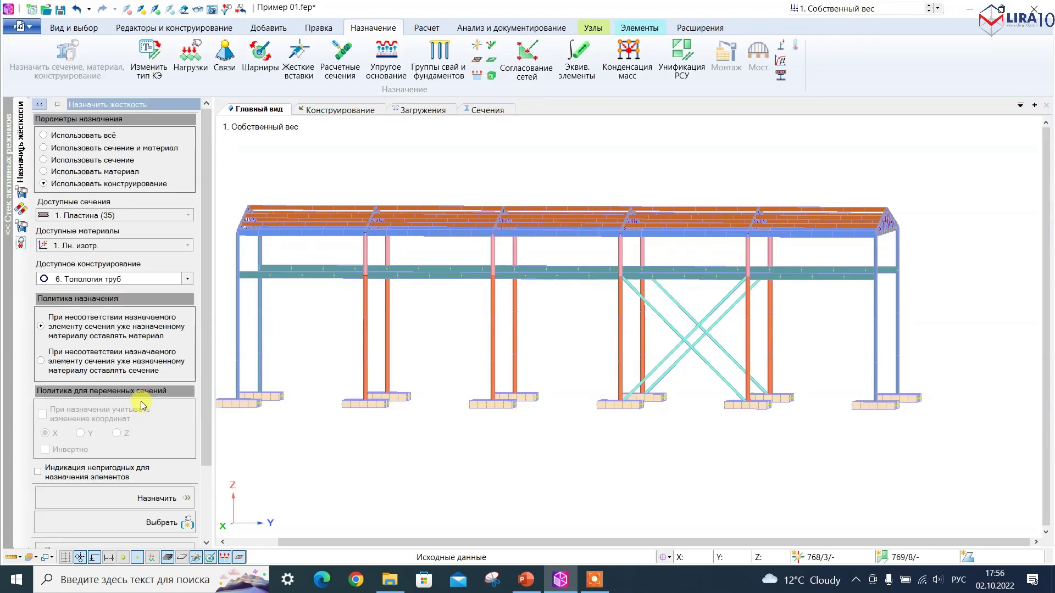
left_click(139, 501)
Step: Select the corner columns' upper parts above the longitudinal beams and assign "5. Топология двутавров" (Колонны) to them
left_click_drag(271, 240, 219, 266)
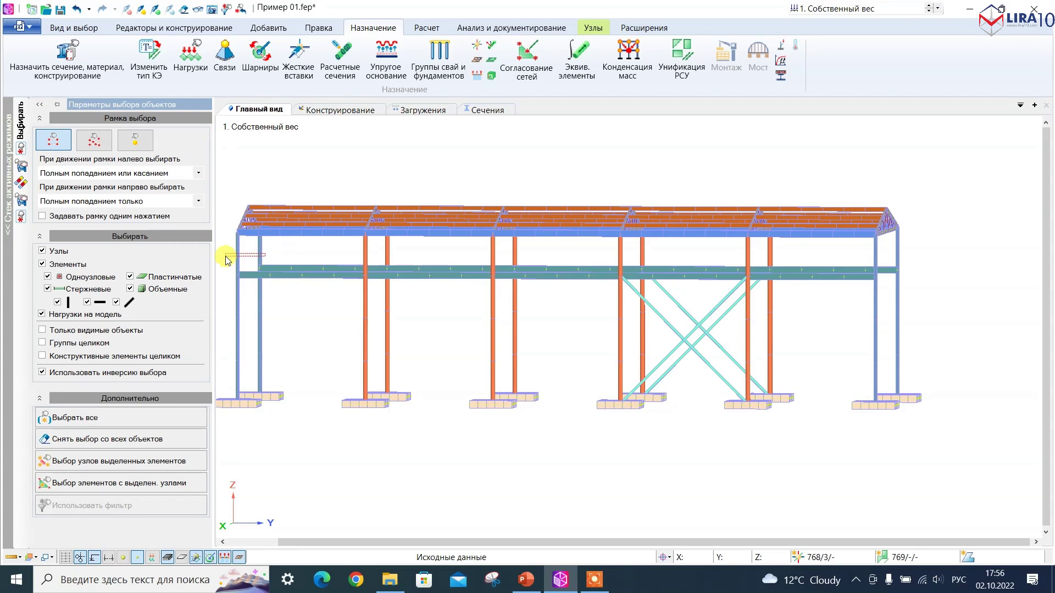
left_click_drag(907, 251, 868, 258)
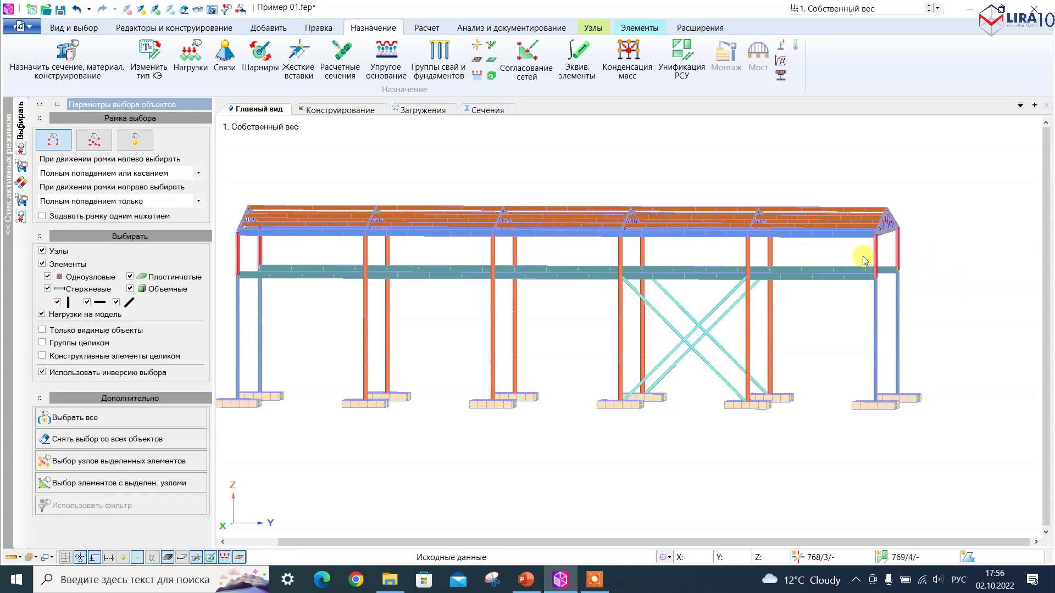
key("Escape")
left_click(88, 280)
left_click(101, 330)
left_click(157, 498)
Step: Examine the roof trusses, their chords and diagonals, and the connections to the columns and purlins
scroll(561, 335, "down", 3)
scroll(360, 257, "up", 4)
mouse_move(349, 253)
middle_mouse_down()
mouse_move(371, 269)
mouse_move(365, 260)
middle_mouse_up()
scroll(424, 331, "up", 3)
scroll(358, 325, "down", 3)
middle_click_drag(358, 325, 513, 281)
key("alt")
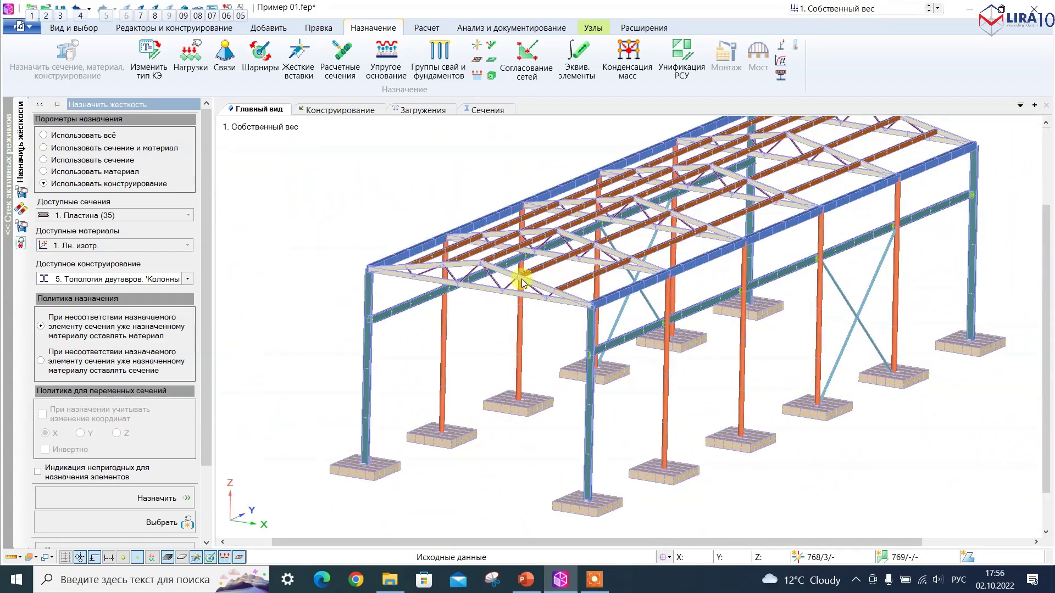
scroll(486, 307, "up", 5)
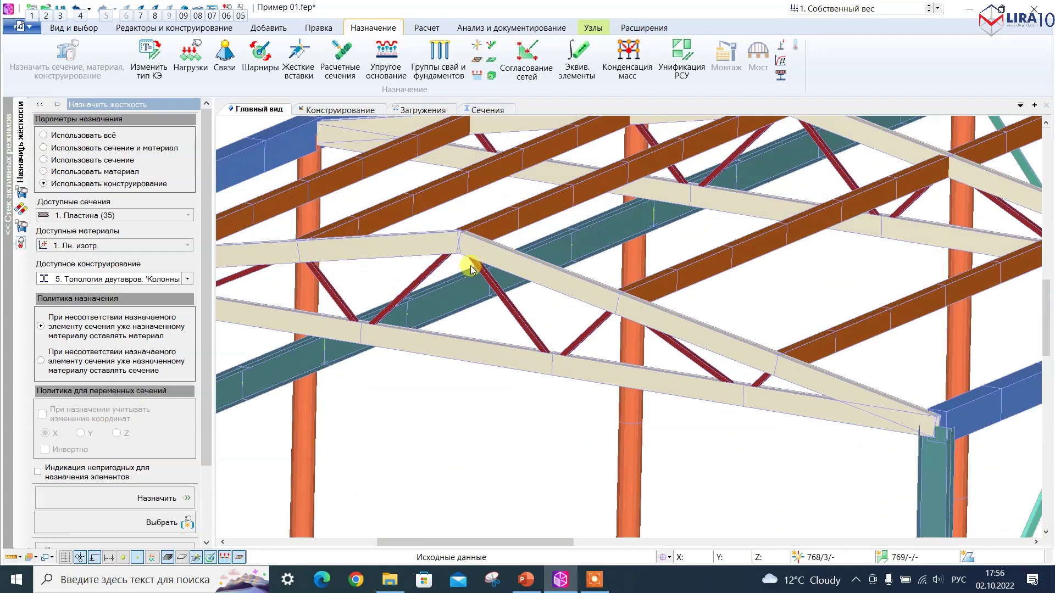
scroll(423, 247, "up", 1)
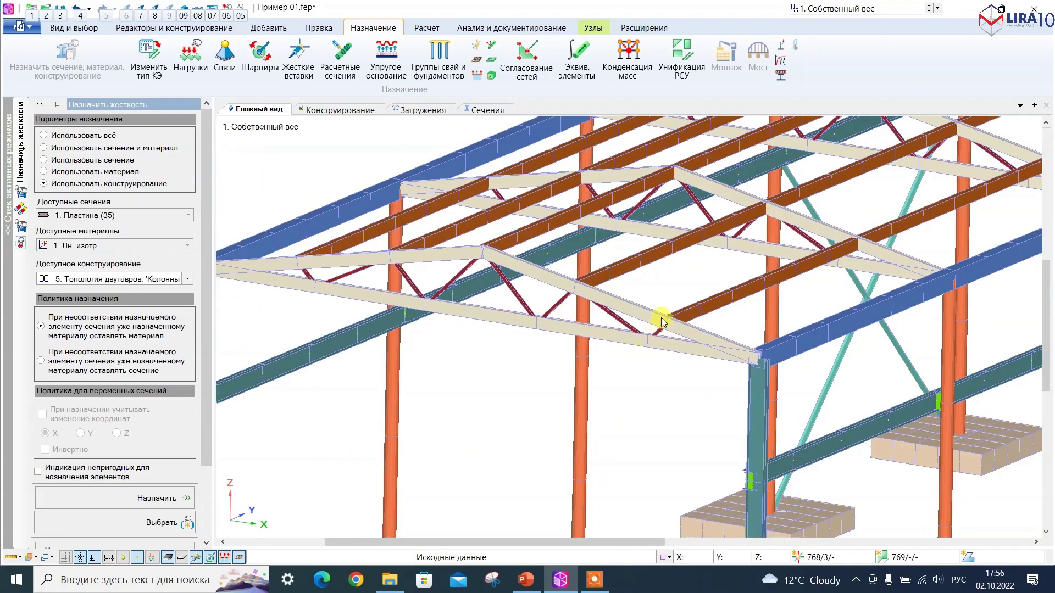
scroll(545, 301, "down", 5)
middle_click_drag(501, 209, 318, 183)
Step: Add a steel design "Топология коробок" to EN 1993-1-1 Еврокод 3 with γm2 set to 1.25
left_click(174, 28)
left_click(216, 61)
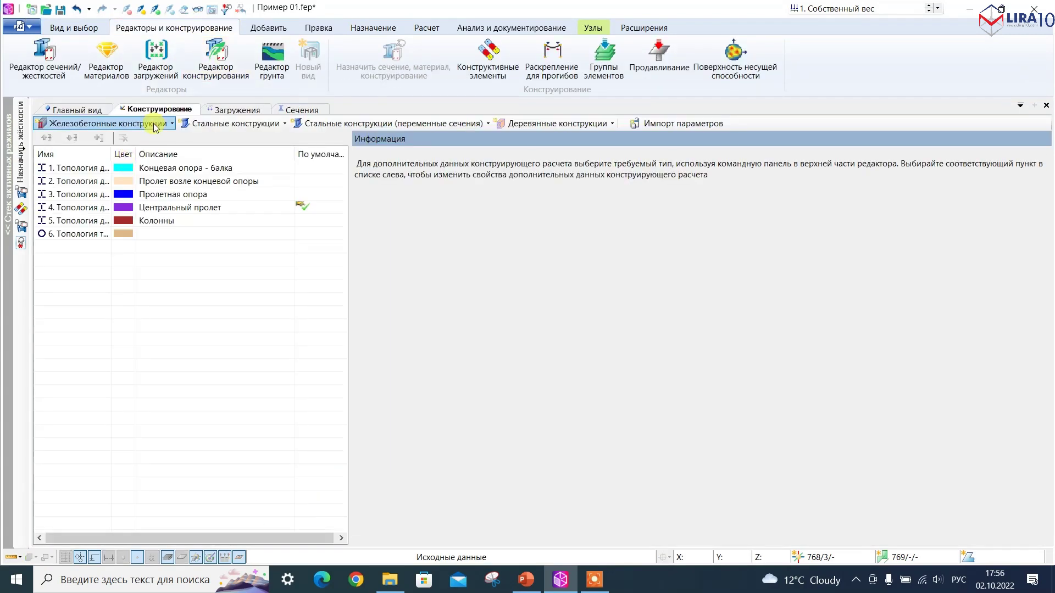
left_click(212, 123)
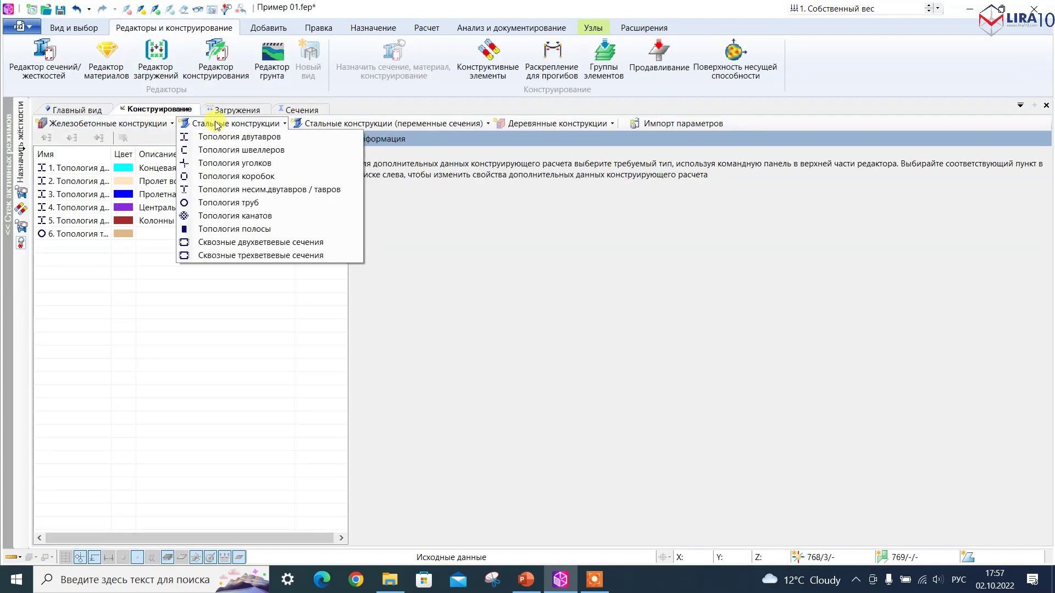
left_click(245, 176)
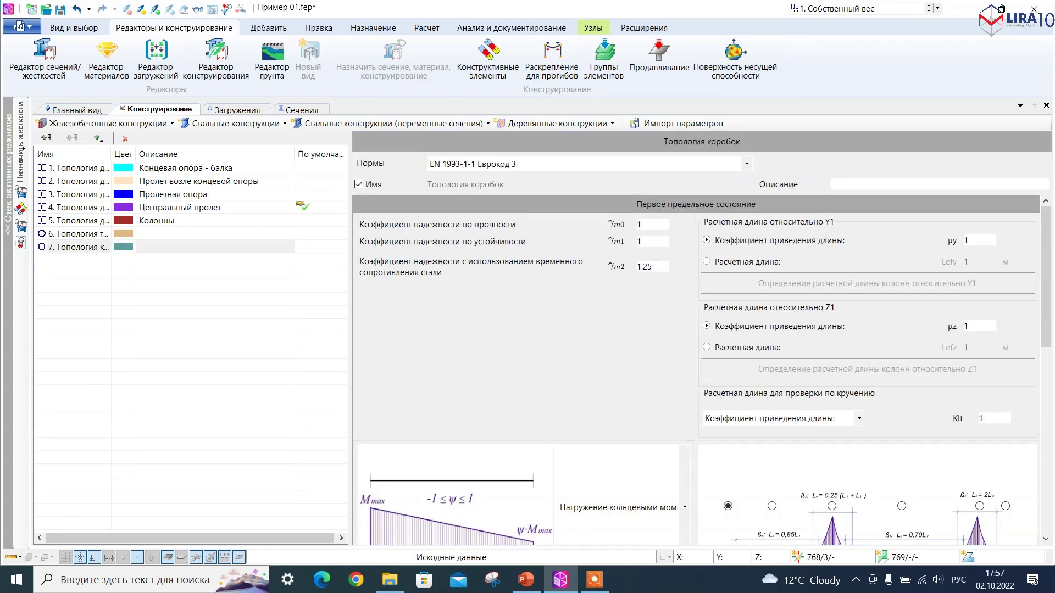
Step: Choose the intermediate-support scheme Lₑ = 0.25(L₁ + L₂) for the box design and set support size Ss and length C to 0.04 m
left_click_drag(1047, 286, 1049, 373)
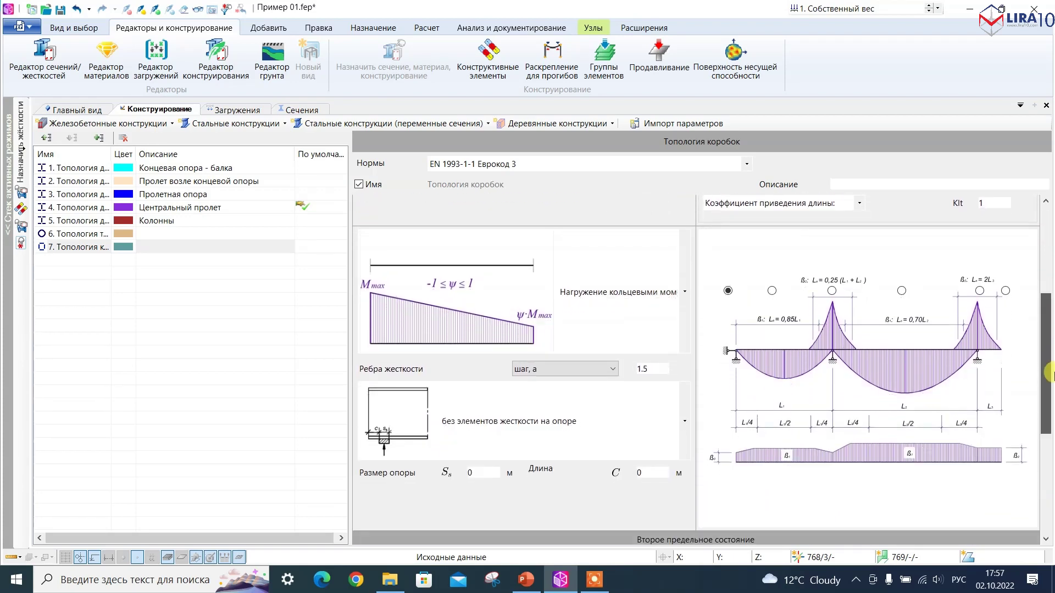
scroll(782, 379, "down", 1)
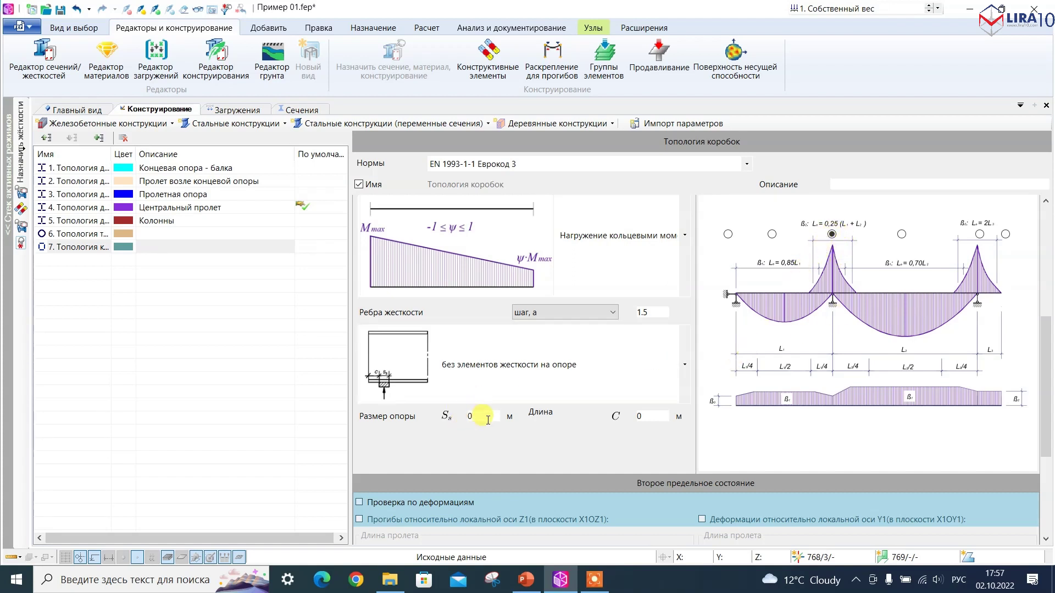
left_click_drag(478, 418, 454, 418)
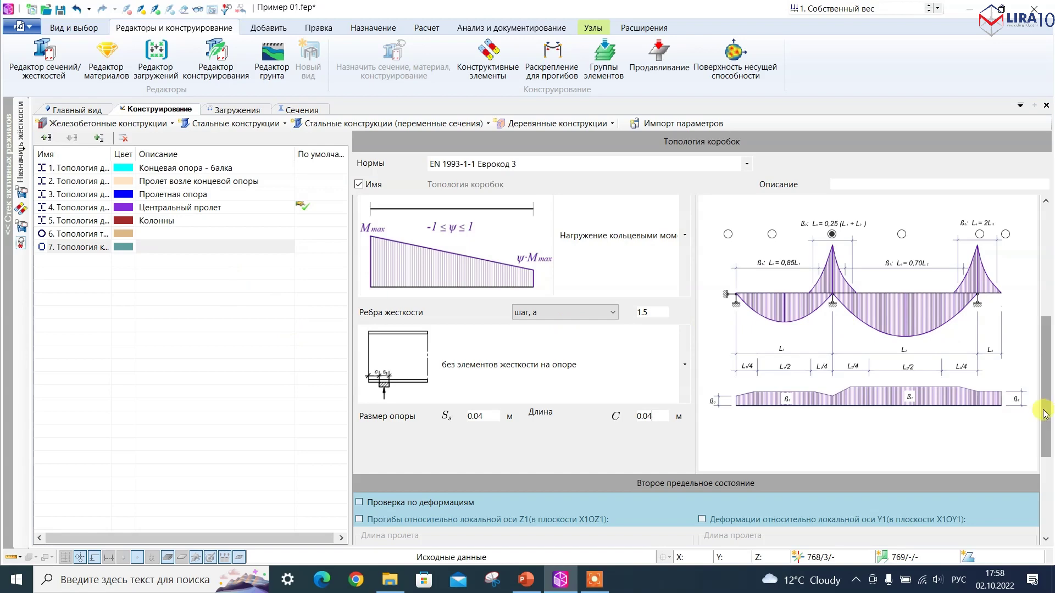
scroll(1049, 263, "up", 5)
left_click(115, 290)
left_click(77, 110)
Step: Examine the roof trusses' chords and purlins from several angles in the main view
scroll(418, 215, "up", 3)
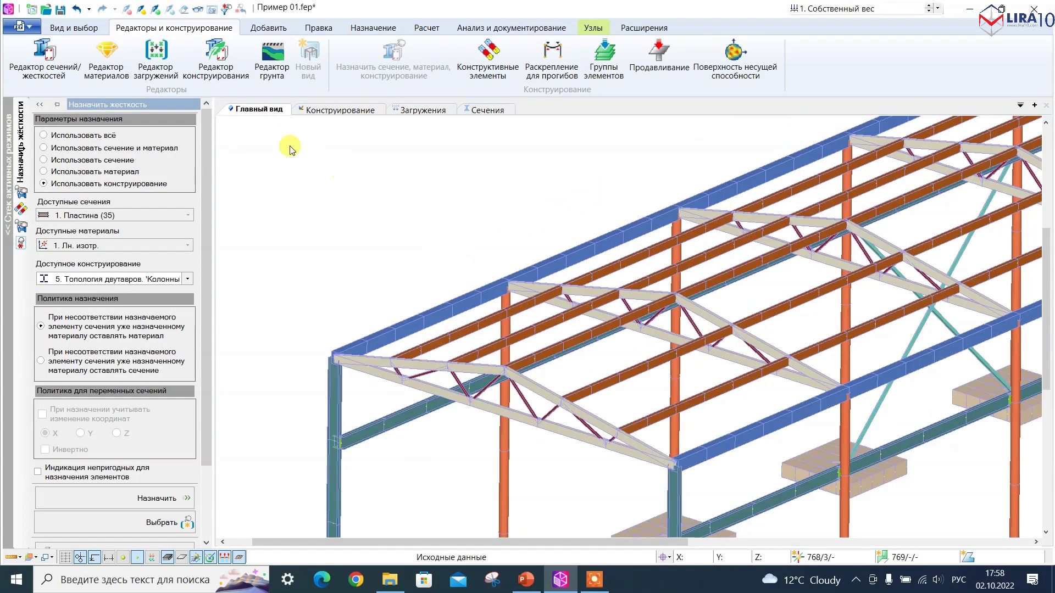
scroll(187, 37, "up", 1)
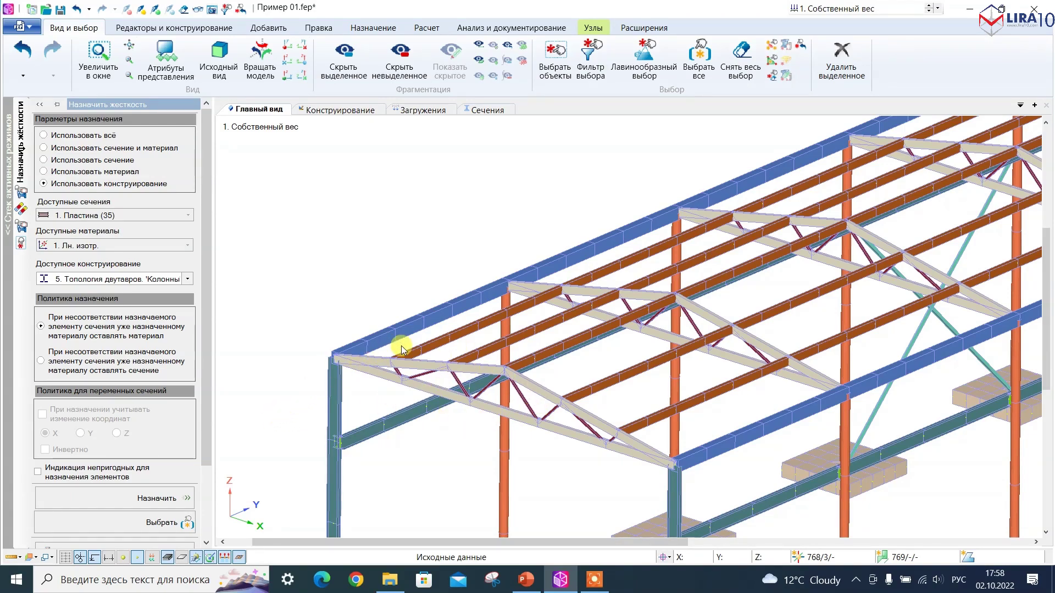
scroll(522, 434, "down", 3)
scroll(510, 442, "up", 5)
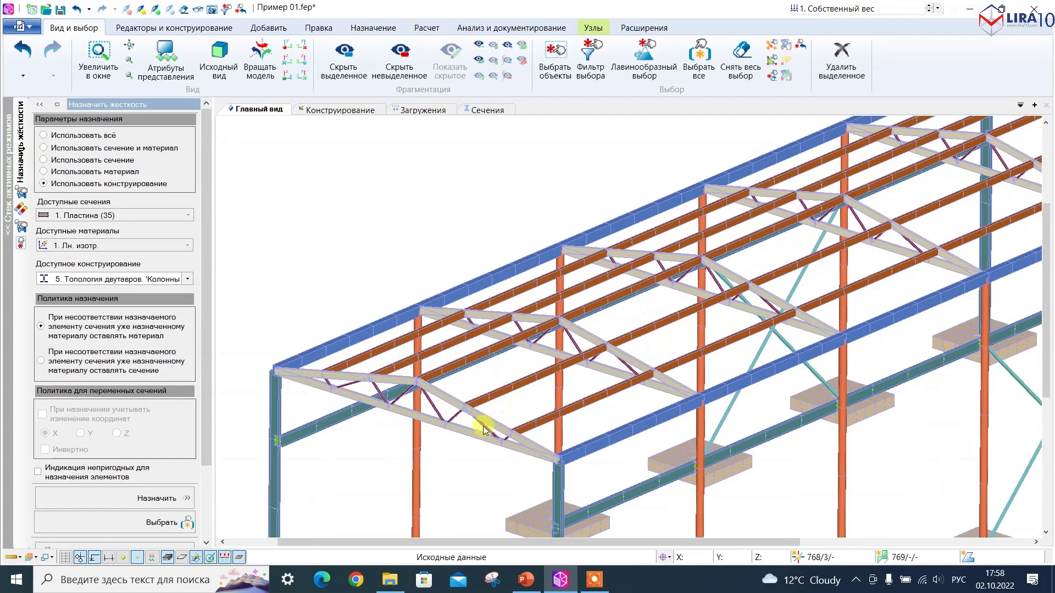
scroll(453, 430, "down", 4)
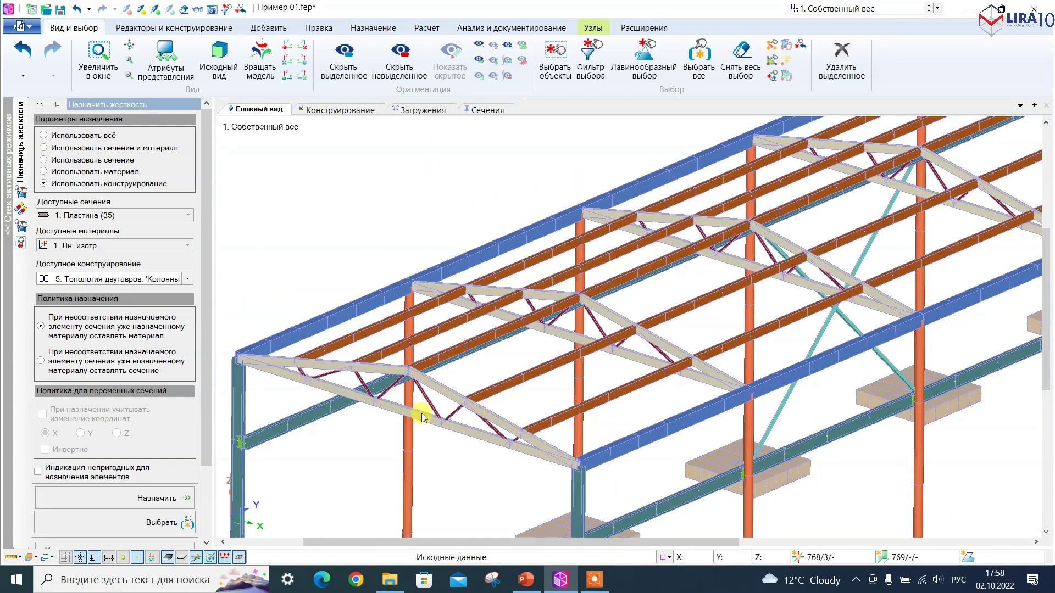
scroll(533, 354, "down", 3)
scroll(618, 346, "up", 2)
middle_click_drag(609, 353, 406, 277)
scroll(659, 413, "down", 1)
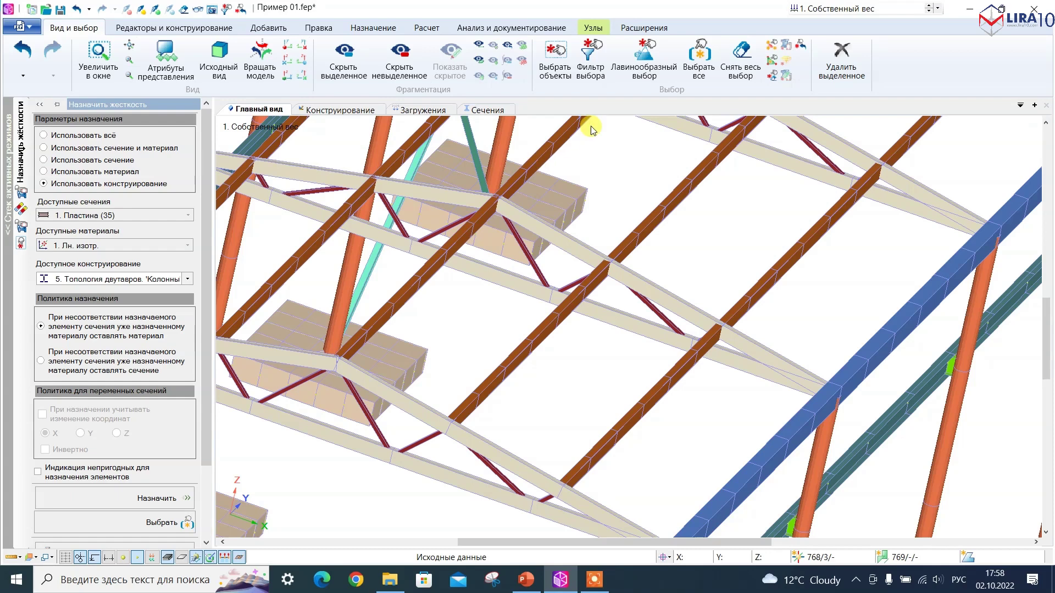
Step: Select the purlins and both edge beams of the first roof bay by avalanche selection with branching prohibited
left_click(644, 62)
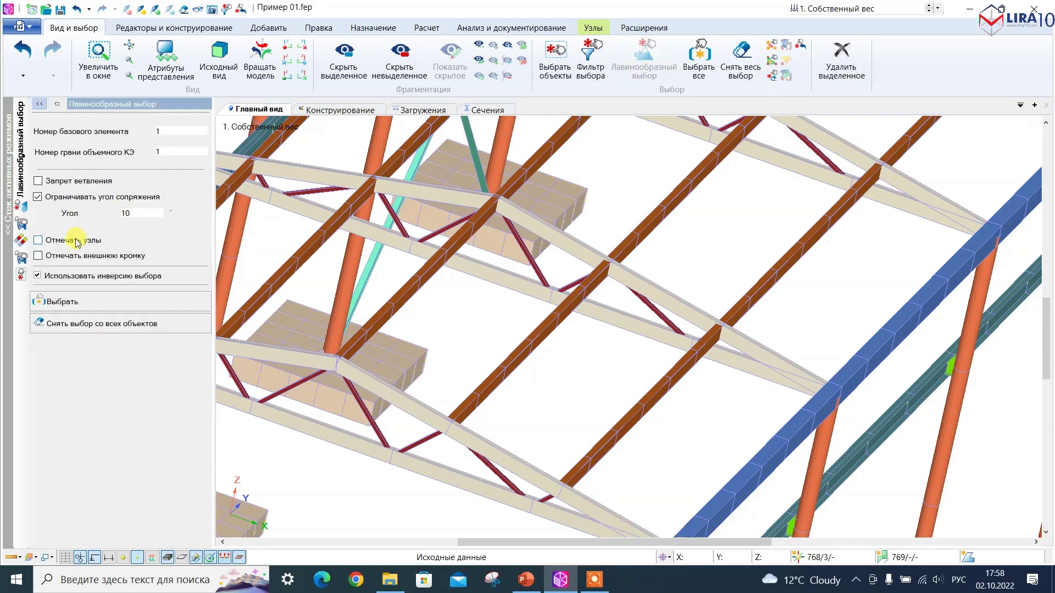
left_click(38, 181)
scroll(735, 365, "down", 5)
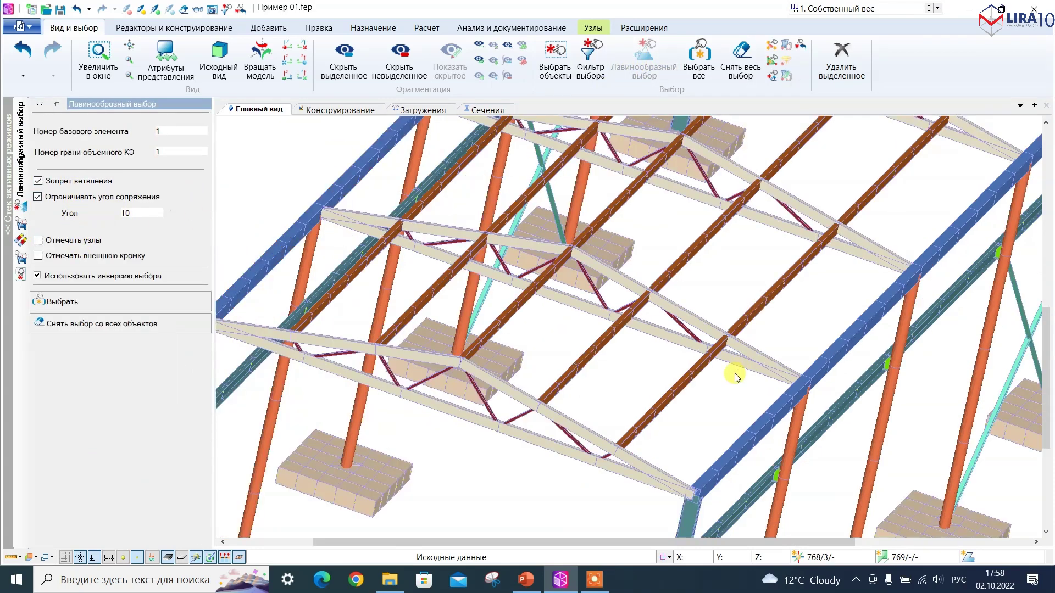
left_click(681, 400)
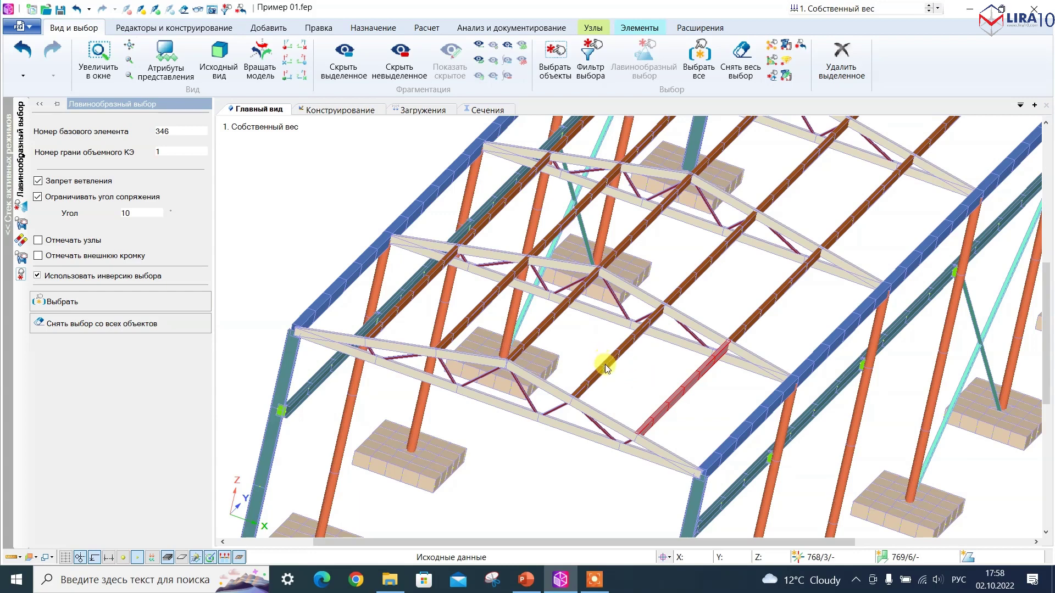
left_click(631, 271)
scroll(434, 204, "down", 3)
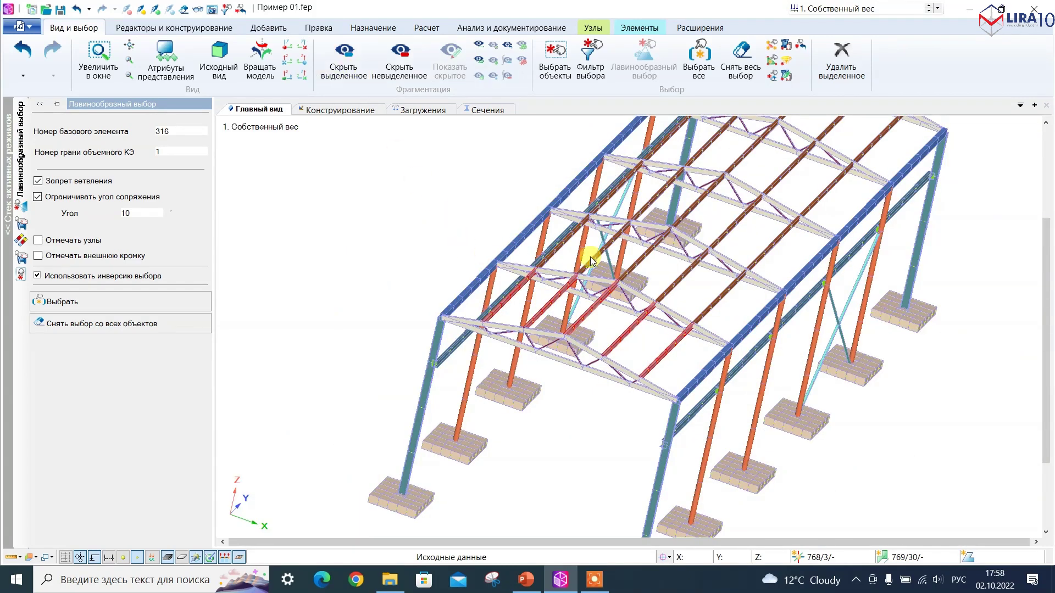
left_click(699, 377)
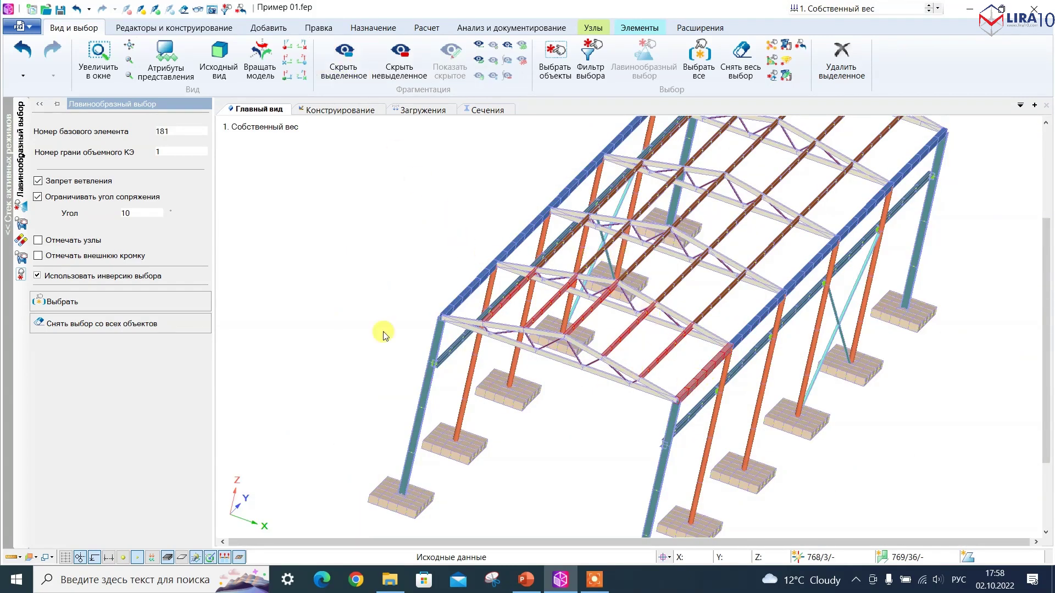
left_click(459, 298)
left_click(480, 307)
middle_click_drag(480, 307, 377, 215)
scroll(385, 195, "up", 3)
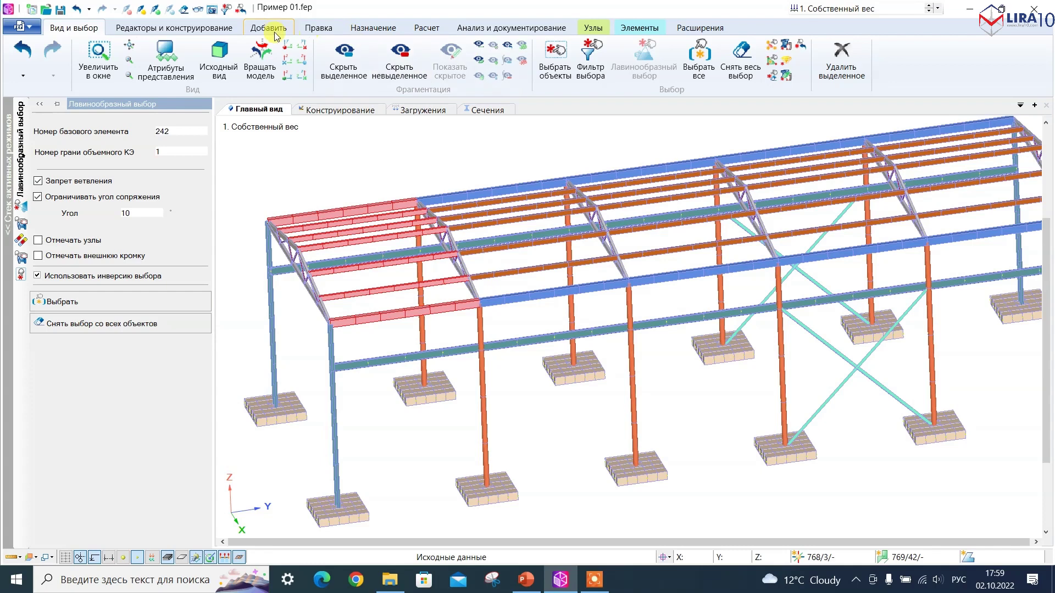
Step: Create a set of structural elements from the selected purlins and edge beams of the first bay
left_click(269, 27)
left_click(323, 30)
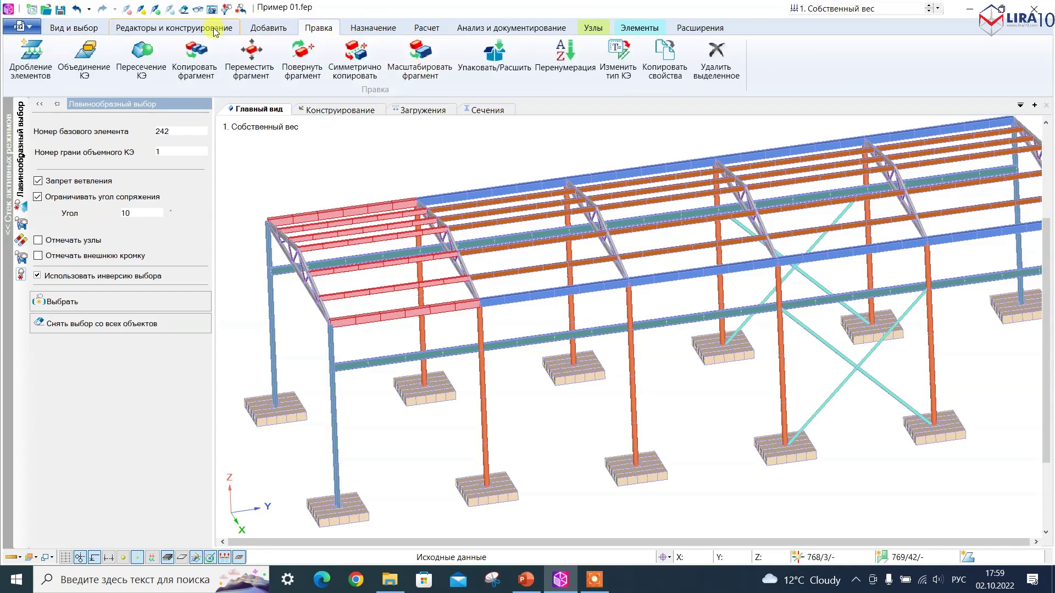
left_click(214, 29)
left_click(488, 59)
left_click(108, 414)
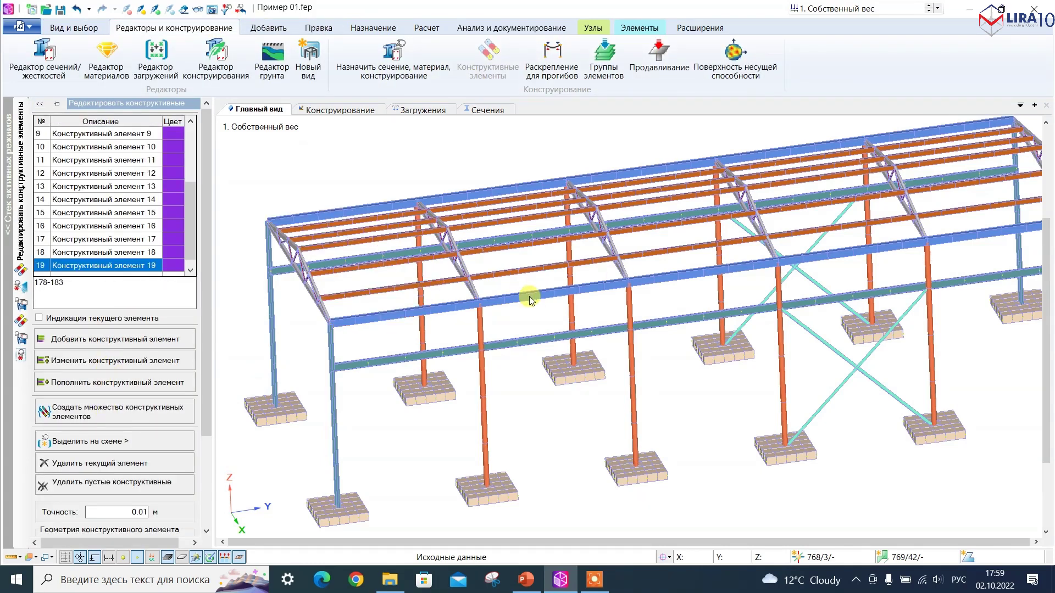
Step: Create a set of structural elements from the purlins and edge beams of the second roof bay
left_click(24, 291)
left_click(512, 299)
left_click(505, 273)
left_click(494, 249)
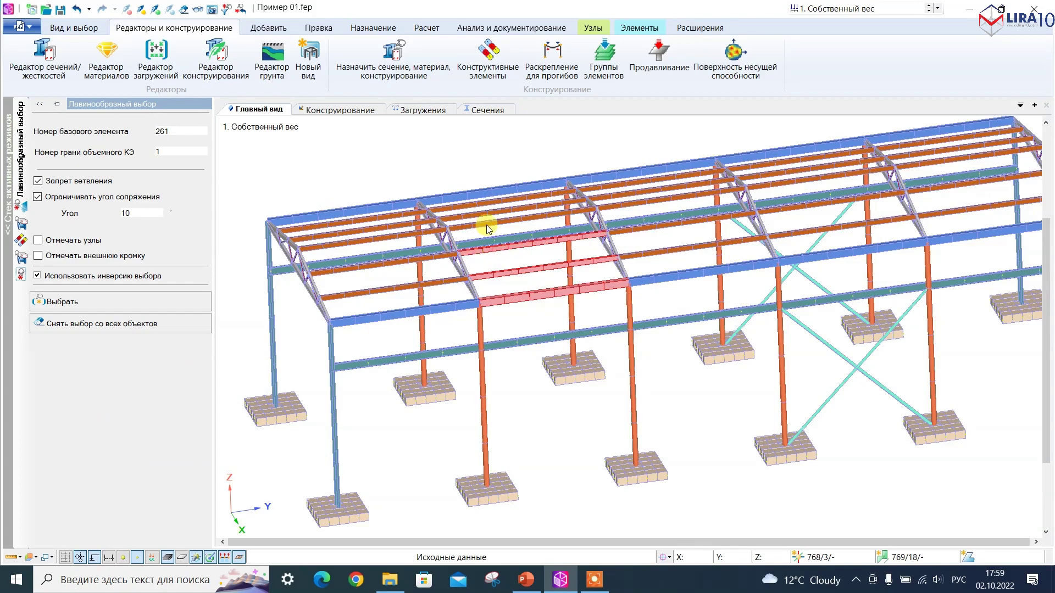
left_click(467, 196)
middle_click_drag(379, 211, 274, 231, "alt")
left_click(22, 240)
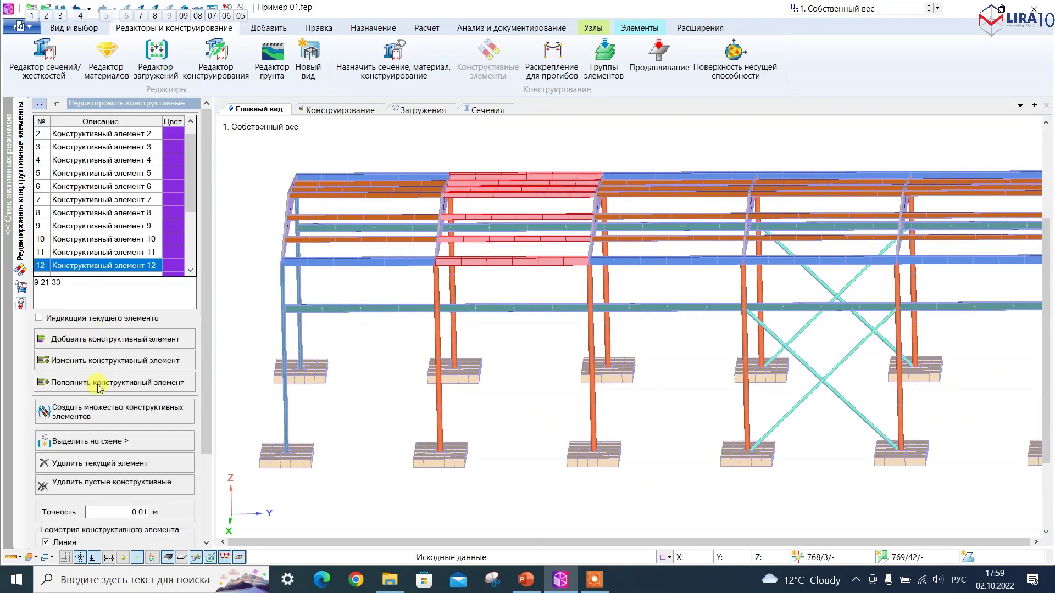
left_click(101, 410)
Step: Select the purlins and edge beams of the third, fourth and fifth roof bays by avalanche selection with branching prohibited
left_click(85, 31)
left_click(642, 66)
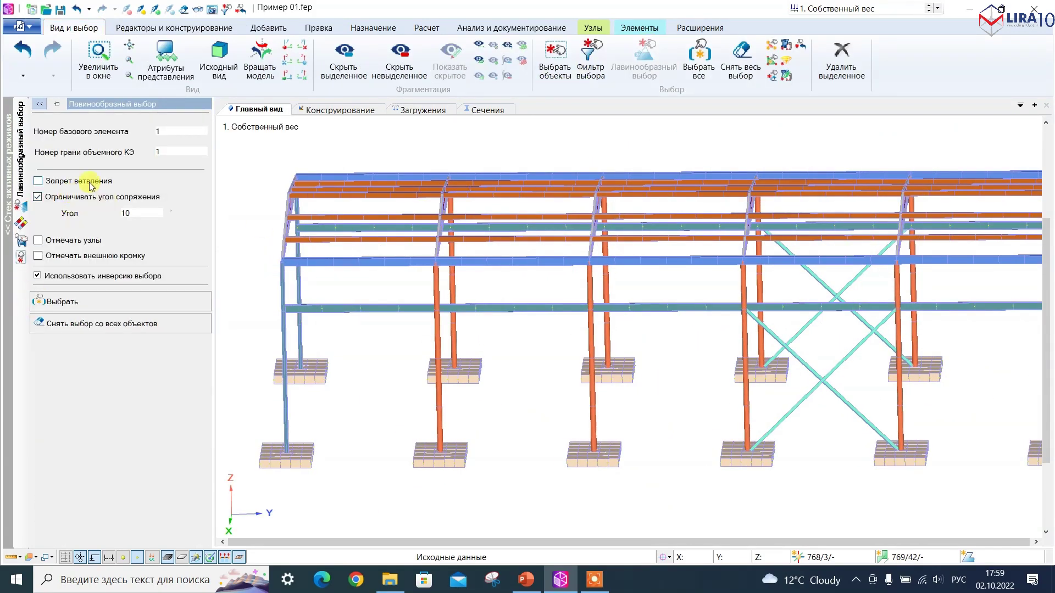
left_click(653, 260)
left_click(650, 238)
middle_click_drag(595, 261, 725, 250, "alt")
left_click(660, 253)
left_click(661, 218)
left_click(667, 196)
middle_click_drag(668, 198, 876, 244, "alt")
left_click(864, 235)
left_click(836, 212)
left_click(822, 191)
left_click(810, 177)
left_click(802, 161)
left_click(927, 162)
left_click(920, 177)
left_click(929, 192)
left_click(961, 216)
left_click(962, 236)
left_click(963, 265)
left_click(962, 292)
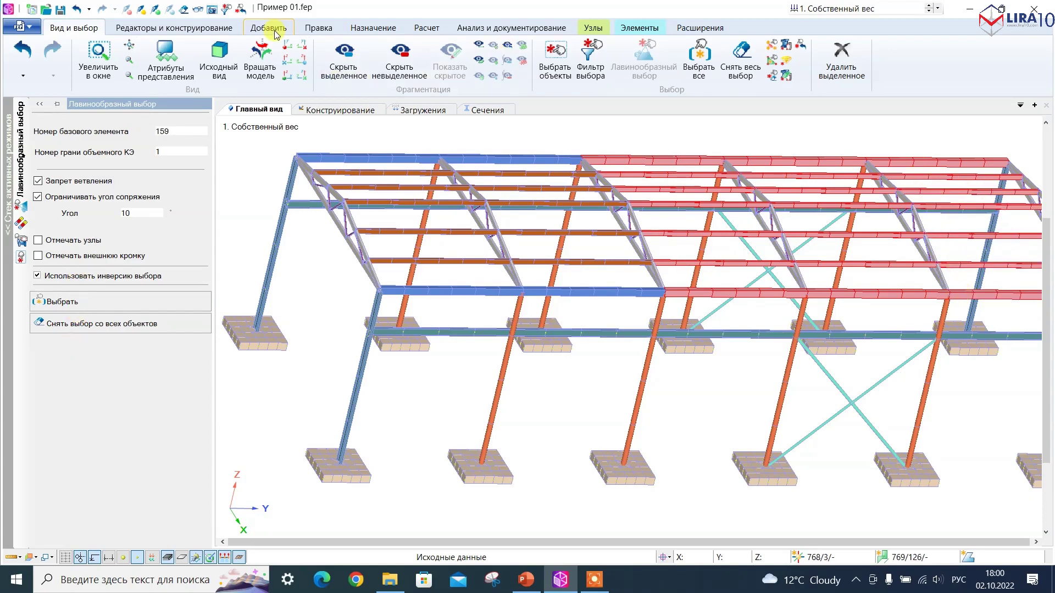
Step: Create a set of structural elements from the selected members of the last three bays
left_click(218, 28)
left_click(481, 62)
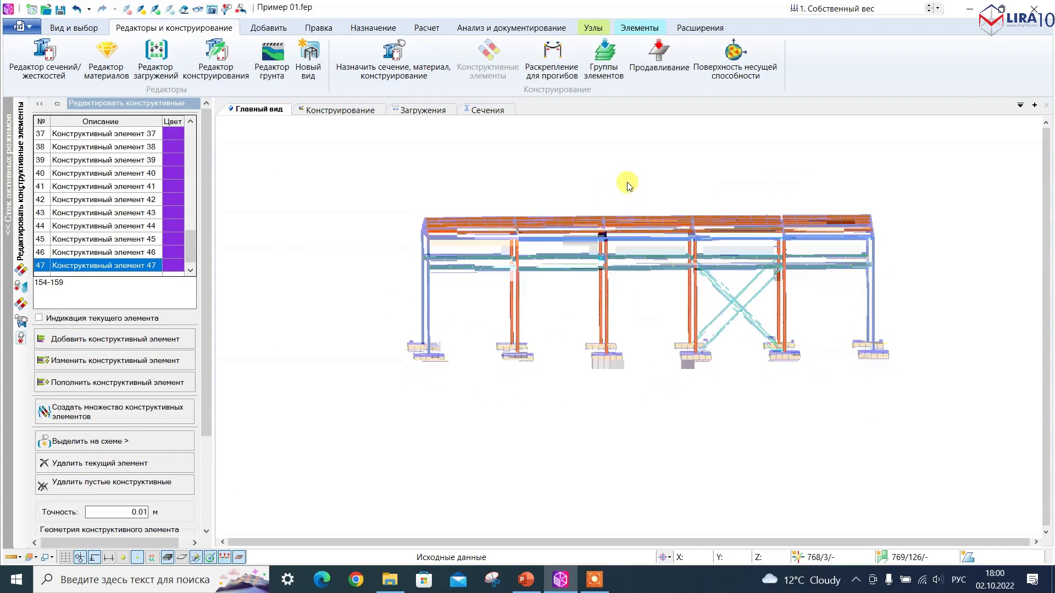
scroll(447, 178, "up", 5)
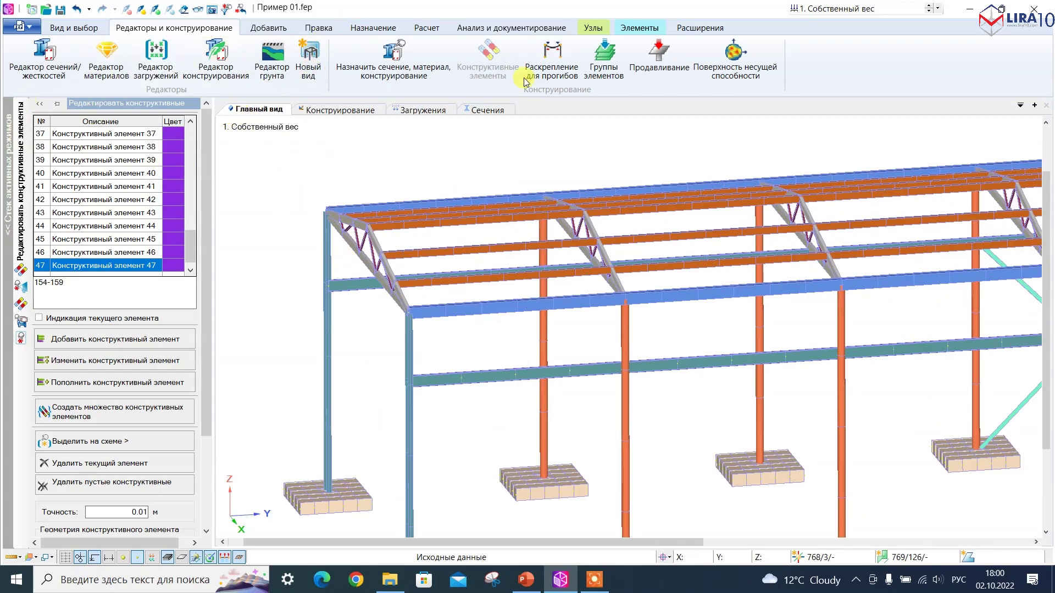
Step: Select all elements with section "8. II 33 x 20" using the selection filter
left_click(82, 29)
left_click(566, 85)
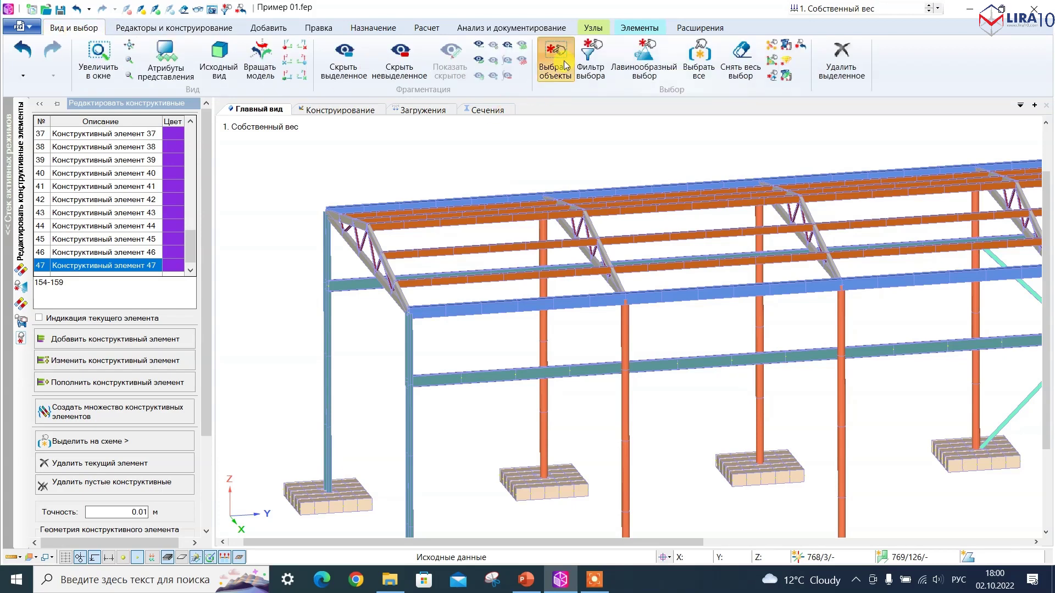
left_click(21, 235)
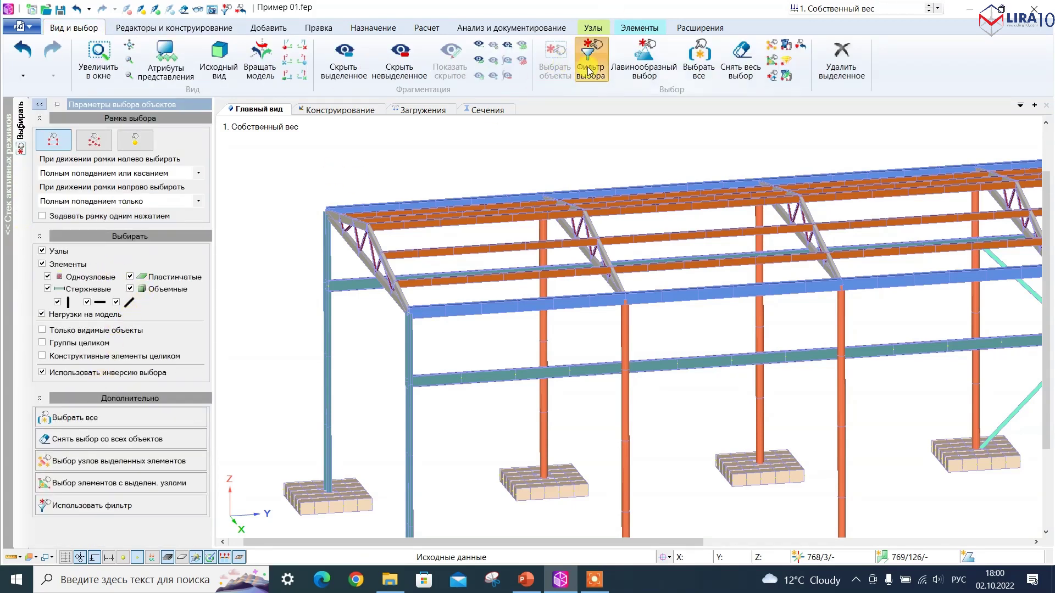
scroll(55, 253, "down", 1)
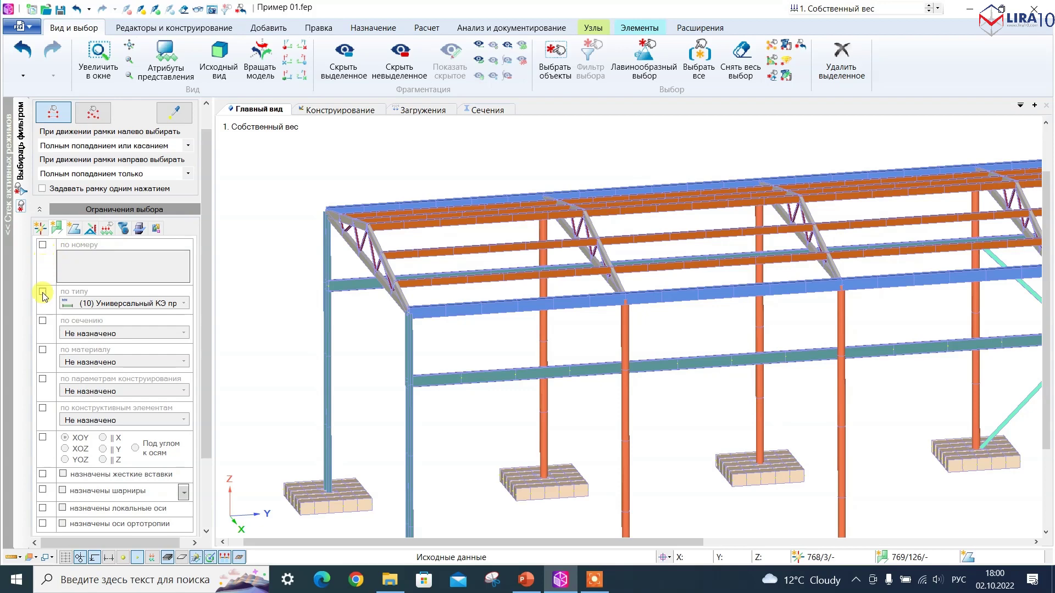
left_click(41, 321)
left_click(183, 333)
left_click(158, 438)
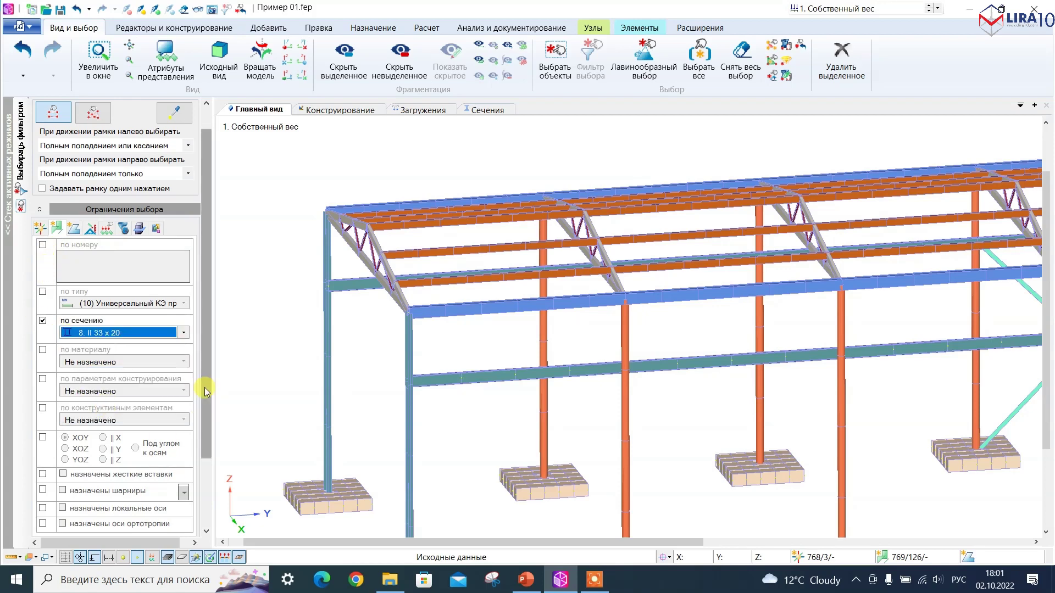
scroll(139, 436, "down", 3)
Step: Assign the design parameters "7. Топология коробок" to the selected edge beams
left_click(369, 28)
left_click(53, 65)
left_click(70, 184)
left_click(71, 277)
left_click(88, 356)
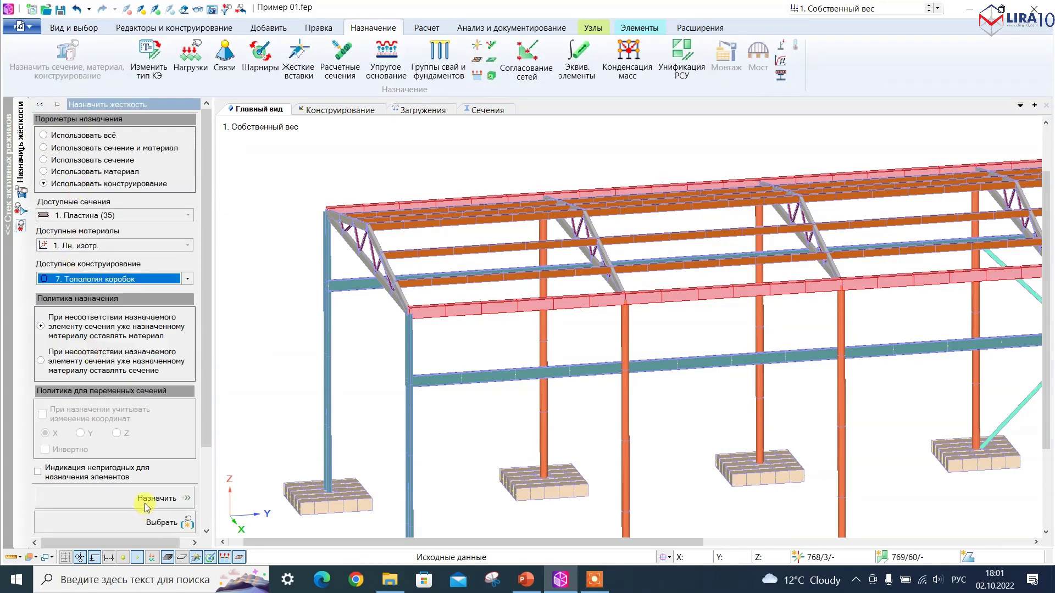
left_click(147, 503)
Step: Filter the selection by section "2. Коробка прок. 50 x 50" to select the box-section truss members
left_click(22, 212)
left_click(184, 359)
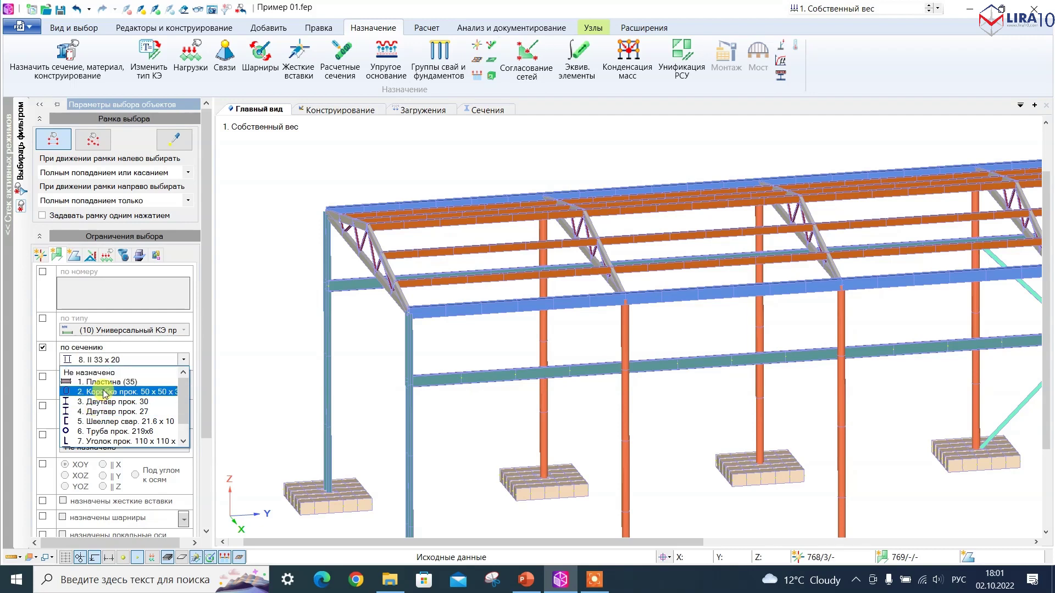
left_click(111, 442)
left_click_drag(207, 422, 207, 490)
left_click(117, 529)
left_click(111, 266)
left_click(112, 280)
left_click(107, 524)
key("ctrl+z")
left_click(109, 268)
mouse_move(182, 320)
left_mouse_down()
mouse_move(187, 300)
mouse_move(184, 340)
left_mouse_up()
left_click(264, 306)
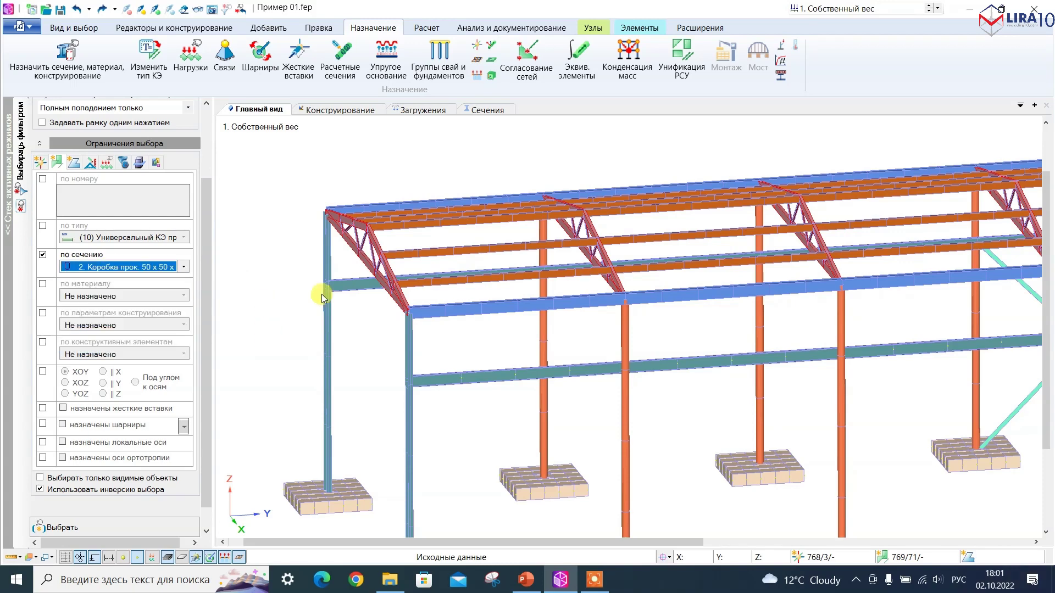
Step: Assign the design parameters "7. Топология коробок" to the selected truss members
scroll(322, 297, "up", 4)
scroll(155, 445, "down", 1)
left_click(90, 64)
left_click(90, 184)
left_click(104, 279)
left_click(101, 350)
left_click(134, 498)
scroll(317, 439, "down", 4)
scroll(319, 310, "up", 1)
left_click(105, 280)
left_click(105, 279)
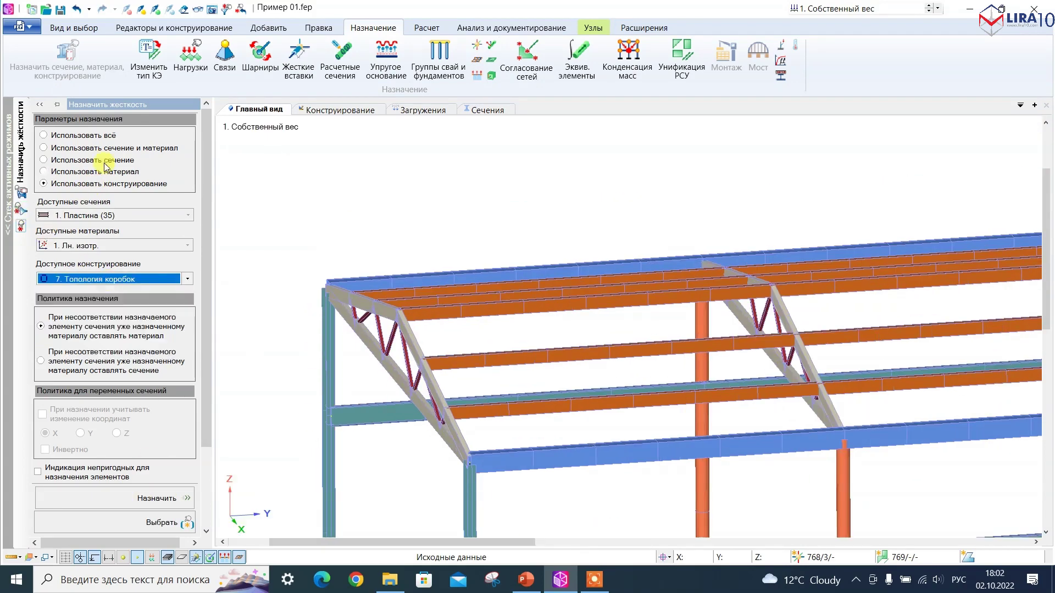
Step: Add a steel design "Топология швеллеров" to EN 1993-1-1 Еврокод 3 with γm2 set to 1.25
left_click(173, 27)
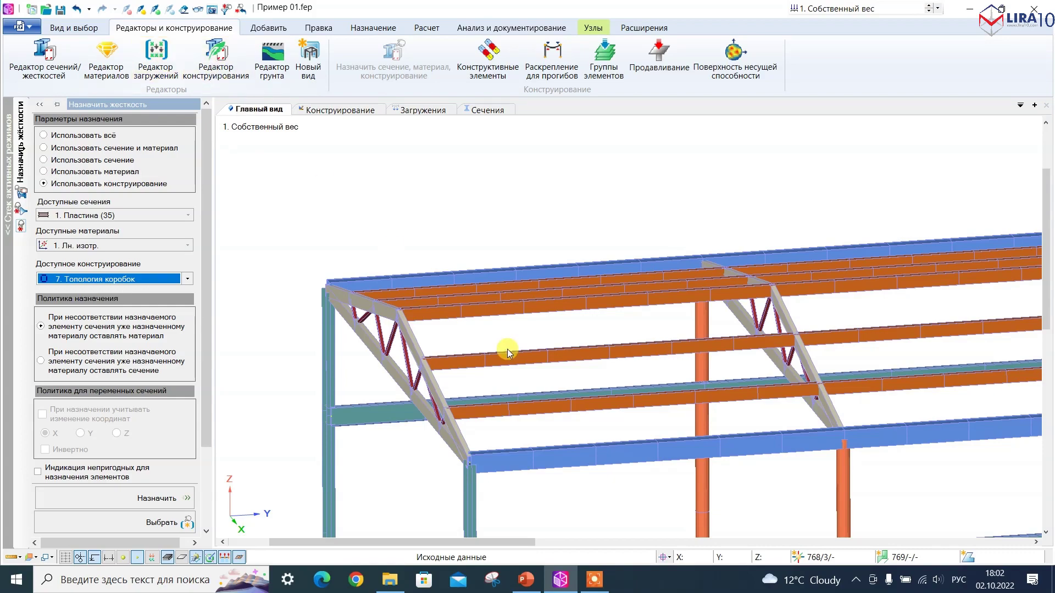
scroll(456, 230, "up", 4)
scroll(462, 238, "up", 5)
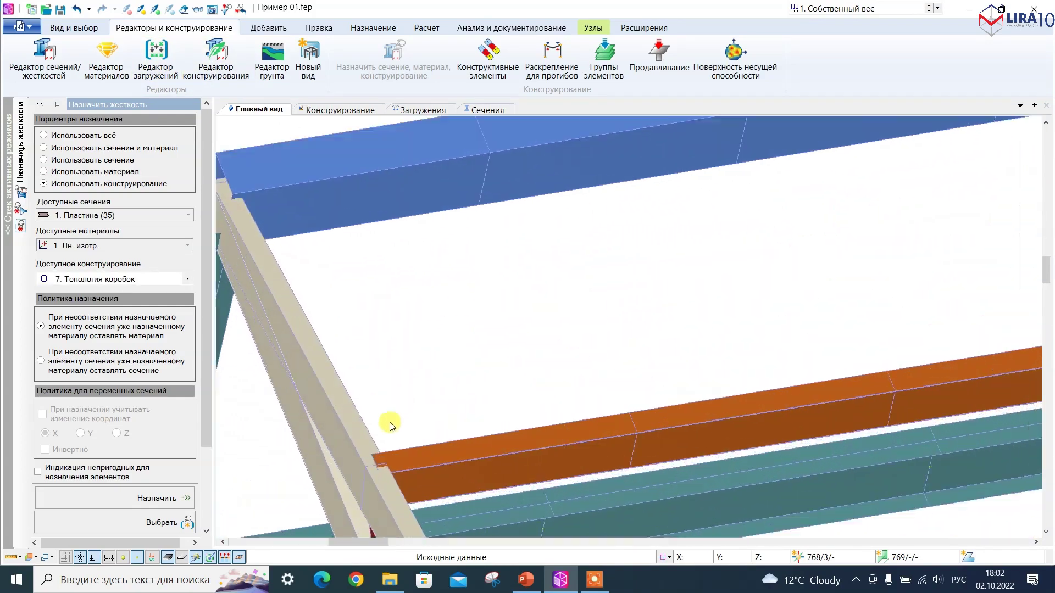
scroll(330, 444, "down", 3)
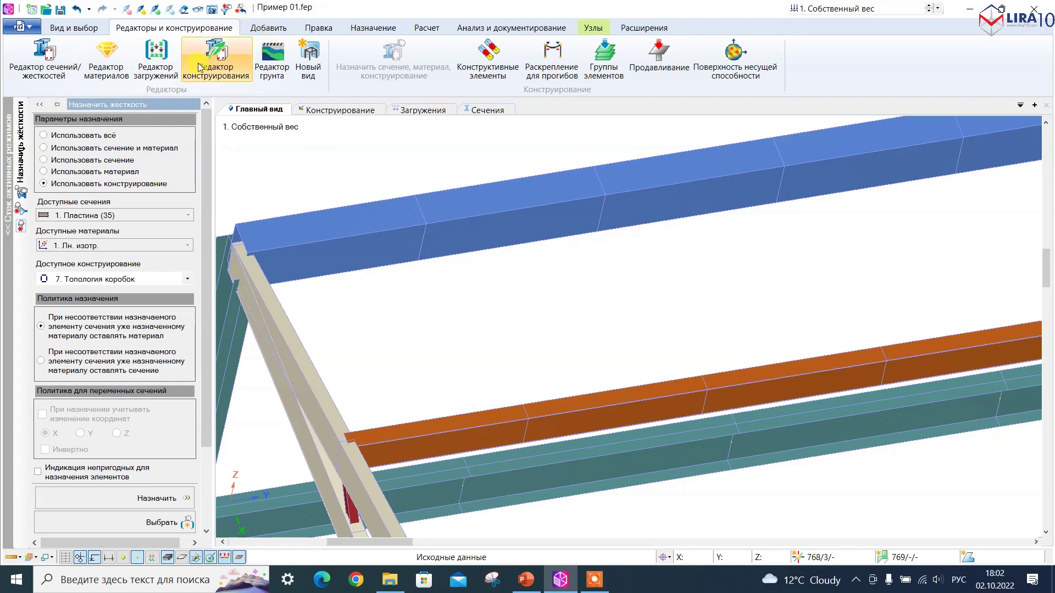
left_click(216, 55)
left_click(284, 123)
left_click(252, 150)
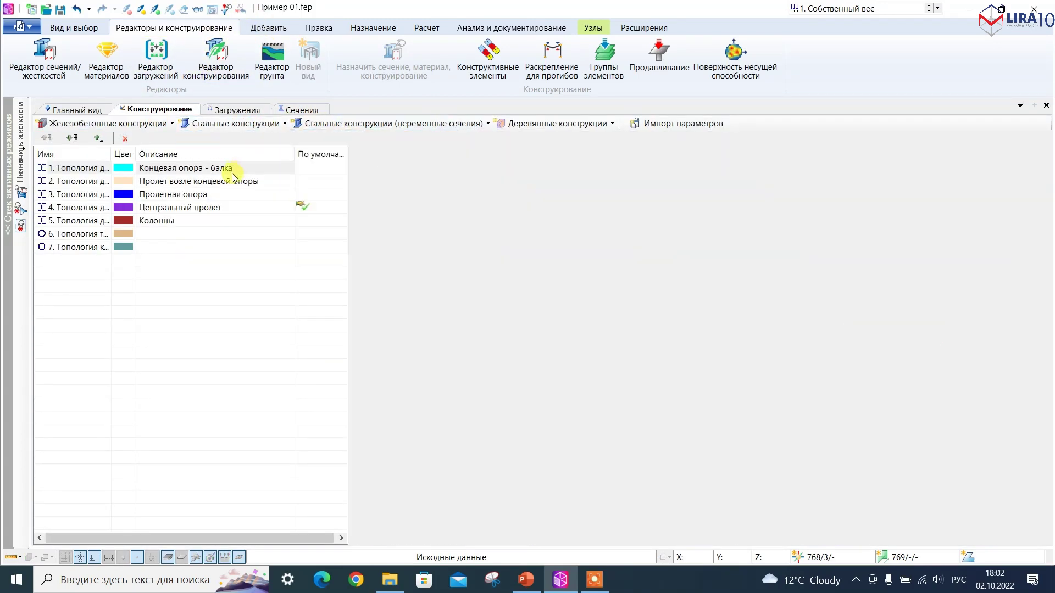
left_click(646, 267)
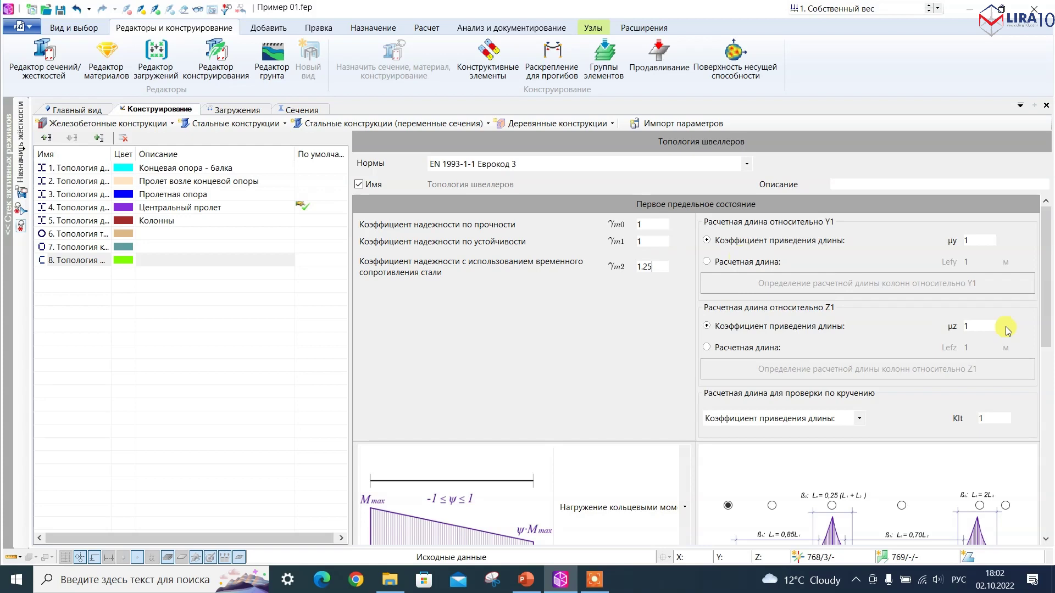
Step: Choose the support scheme Lₑ = 0.25(L₁ + L₂) for the channel design and set L₁ and L₂ to 6 m
left_click_drag(1045, 277, 1045, 377)
left_click(831, 260)
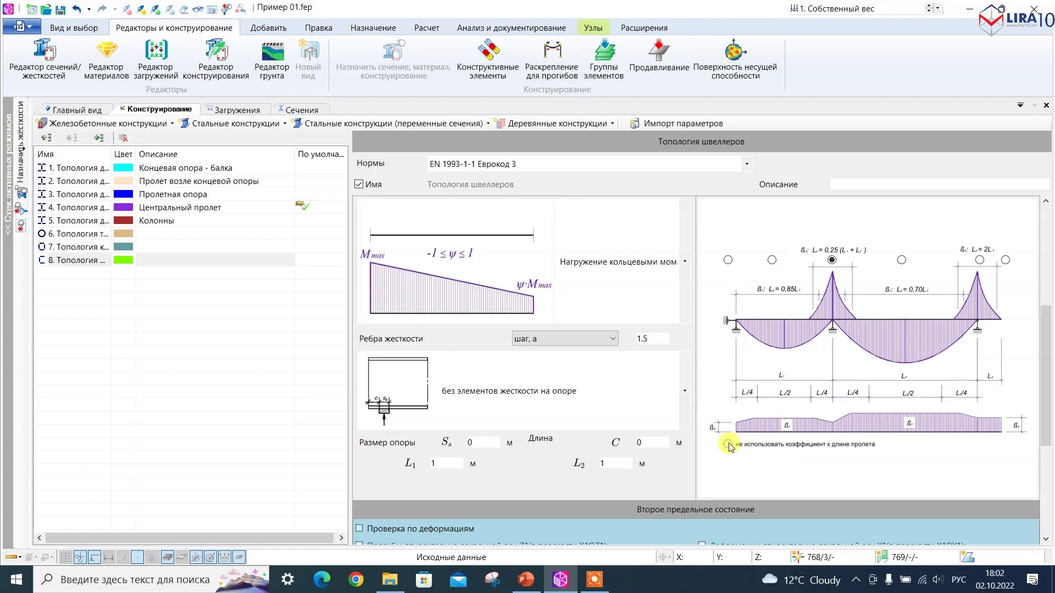
left_click(728, 443)
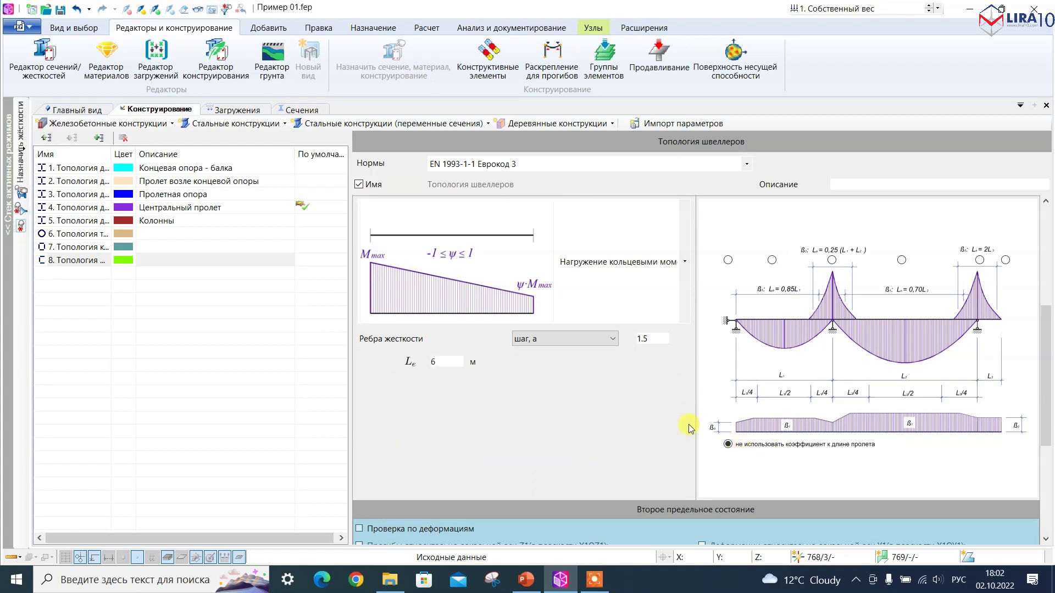
left_click(831, 260)
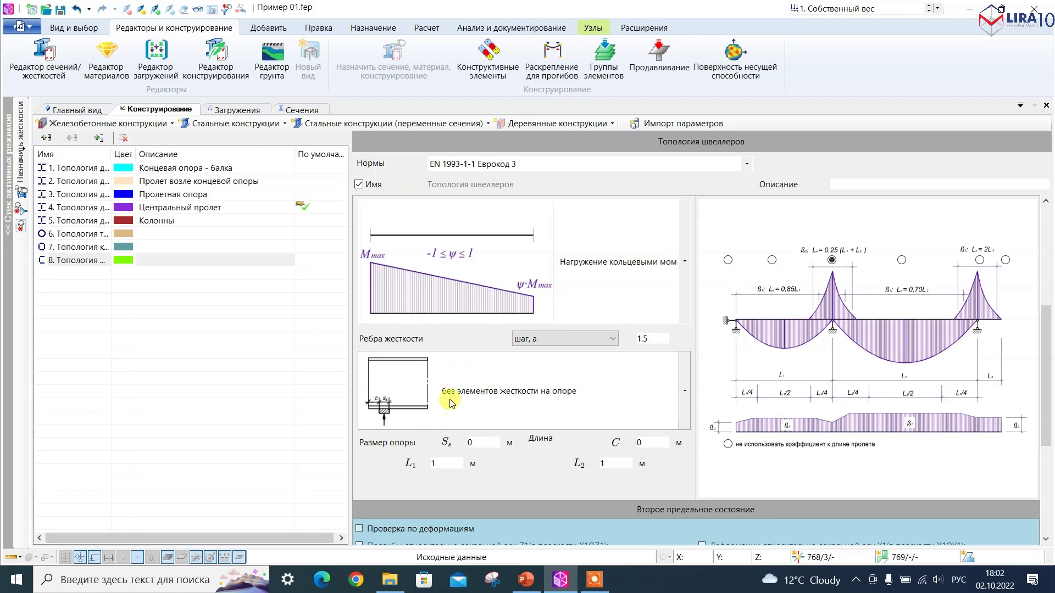
key("BackSpace")
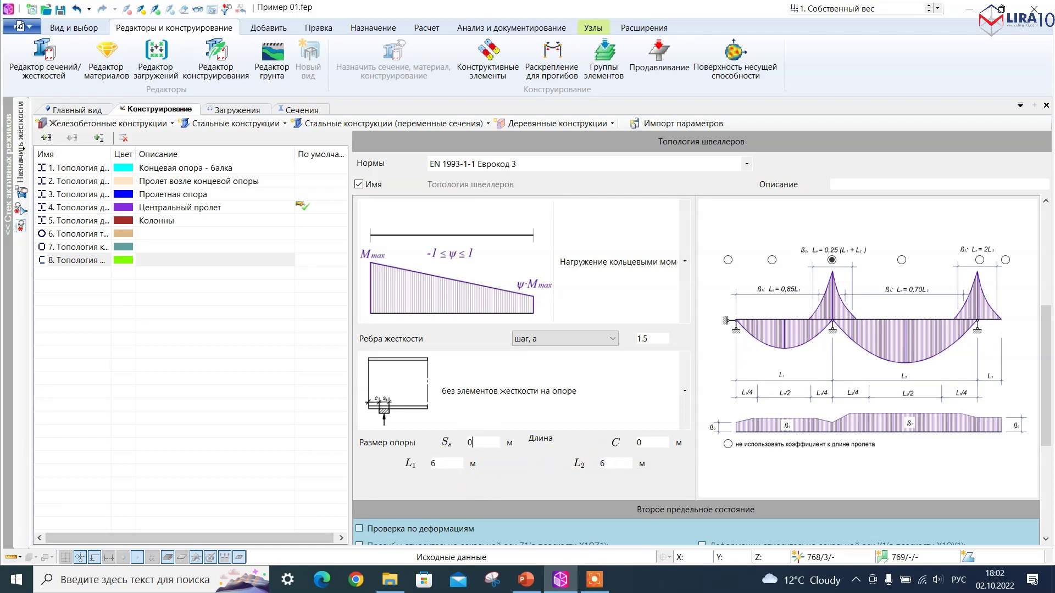
Step: Filter the selection by section "5. Швеллер свар. 21.6 x 10" and select the channel-section members
left_click(288, 365)
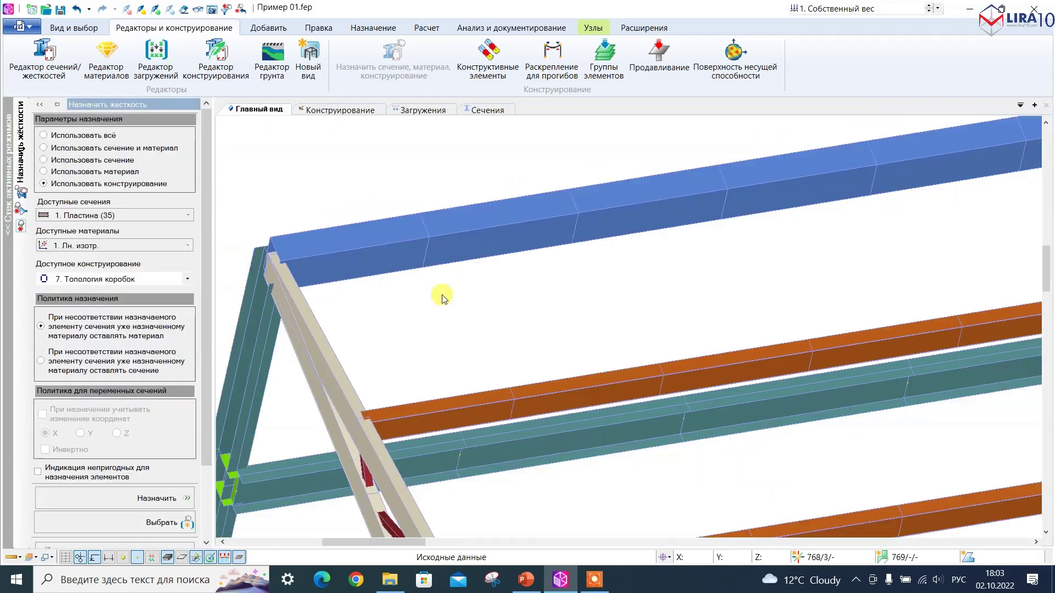
scroll(425, 274, "down", 5)
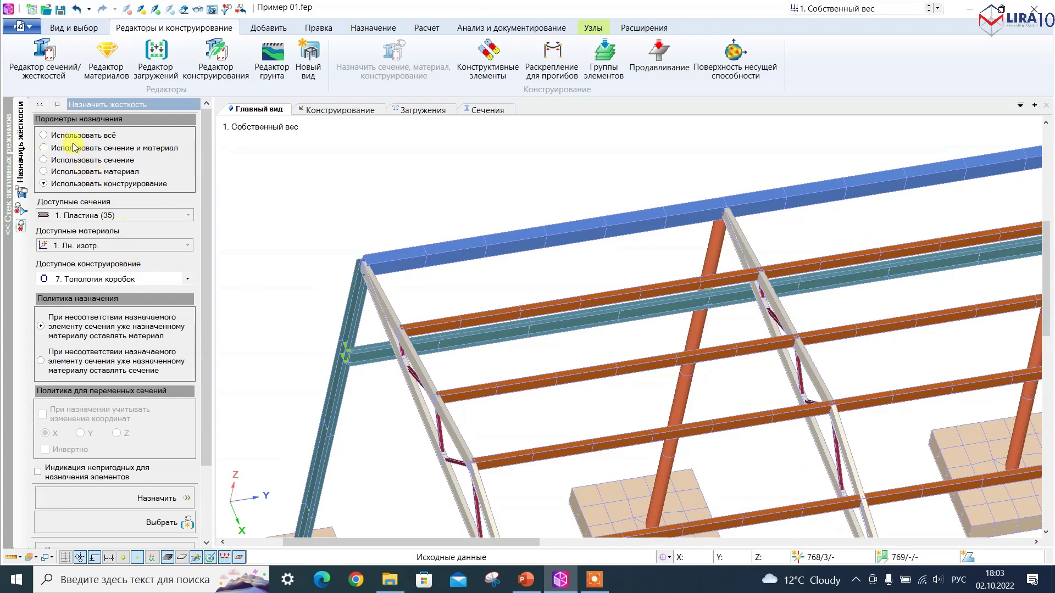
left_click(21, 212)
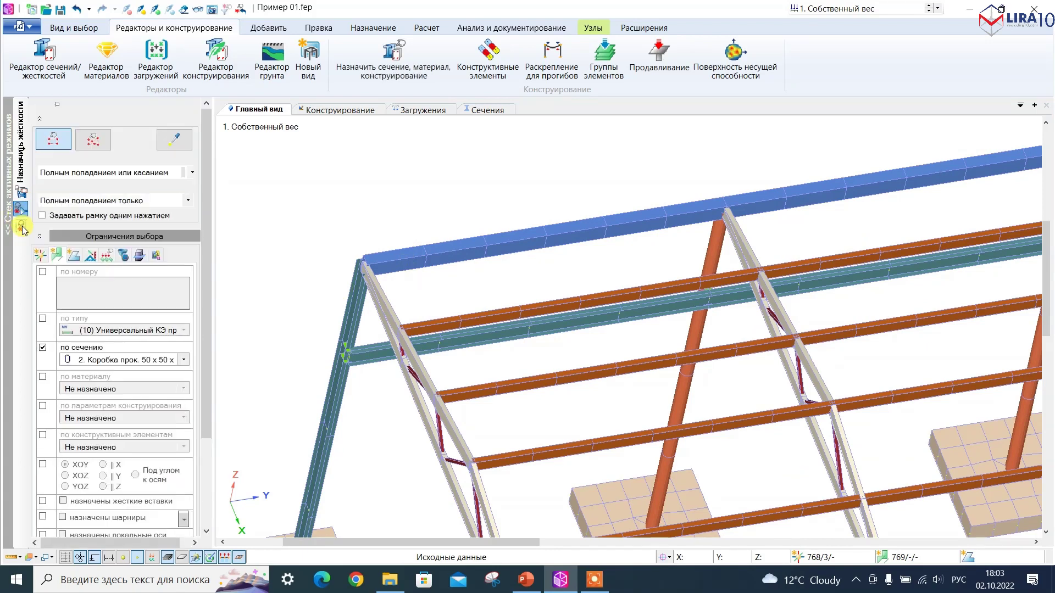
left_click(107, 361)
left_click(108, 404)
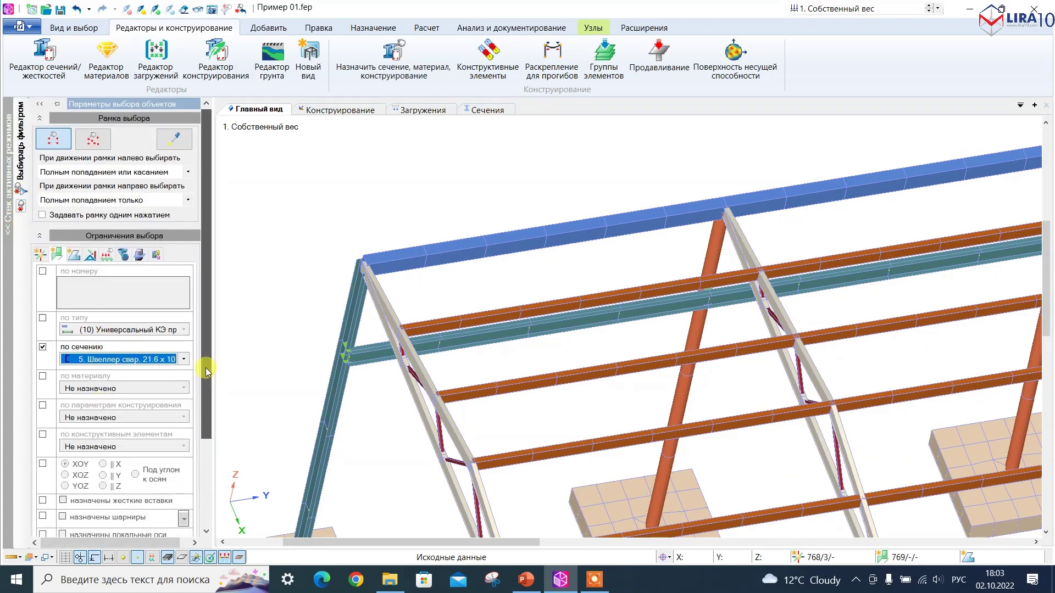
left_click_drag(205, 363, 205, 456)
left_click(126, 502)
Step: Assign the design parameters "8. Топология швеллеров" to the selected channel members, using the design-only assignment option
left_click(373, 28)
left_click(68, 59)
left_click(94, 184)
left_click(102, 279)
left_click(105, 360)
left_click(137, 498)
Step: Examine the chords and diagonals of the roof truss at the end of the frame
scroll(583, 352, "down", 4)
middle_click_drag(587, 357, 662, 306)
scroll(528, 258, "up", 10)
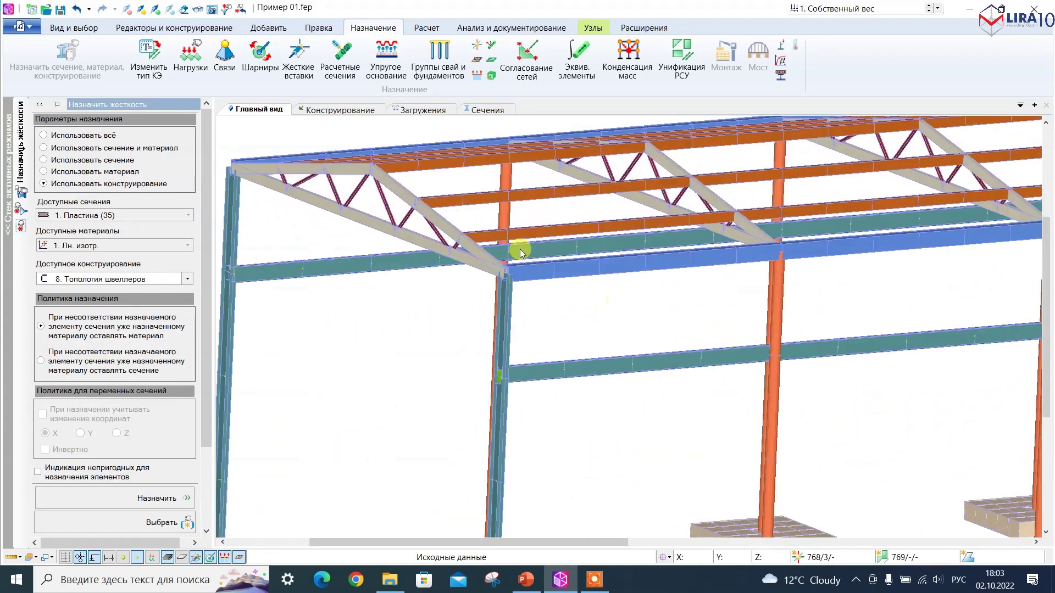
scroll(567, 369, "down", 3)
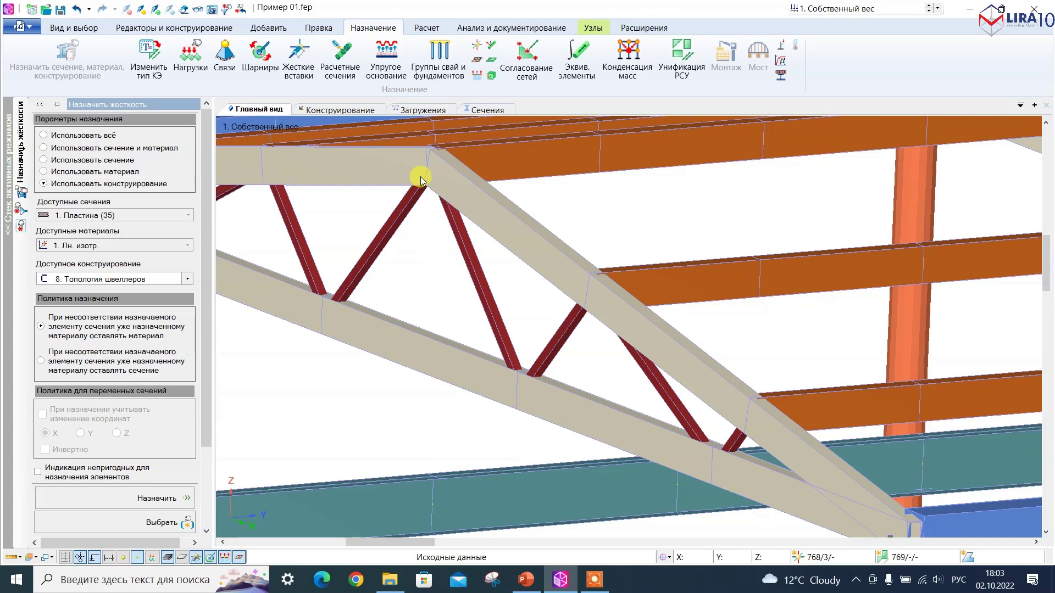
scroll(421, 181, "up", 2)
scroll(495, 247, "down", 3)
scroll(509, 332, "down", 2)
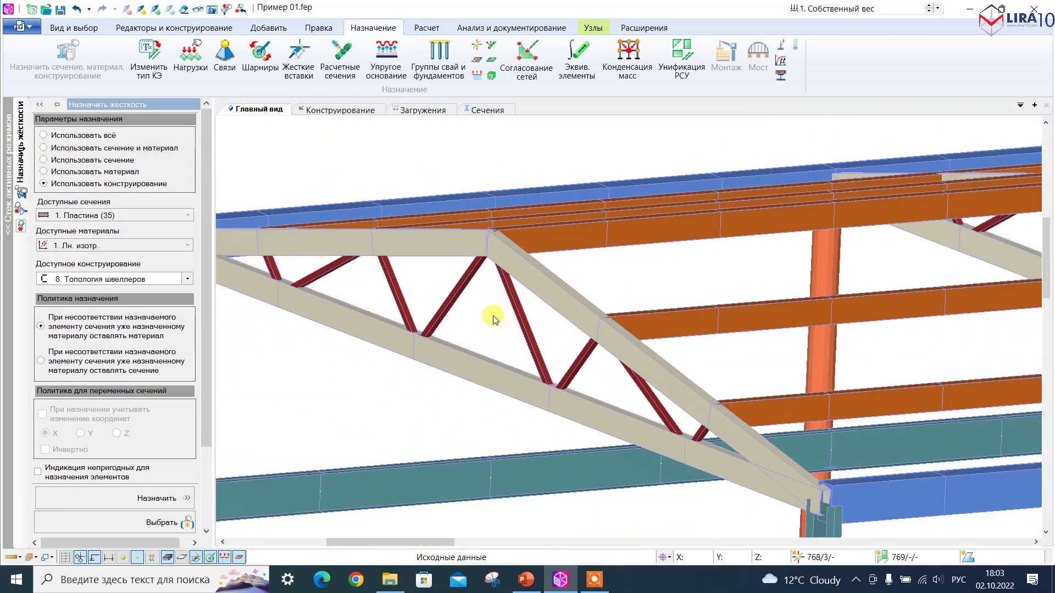
Step: Add a steel design "Топология коробок" to EN 1993-1-1 Еврокод 3 with the description "Раскосы ферм"
left_click(173, 28)
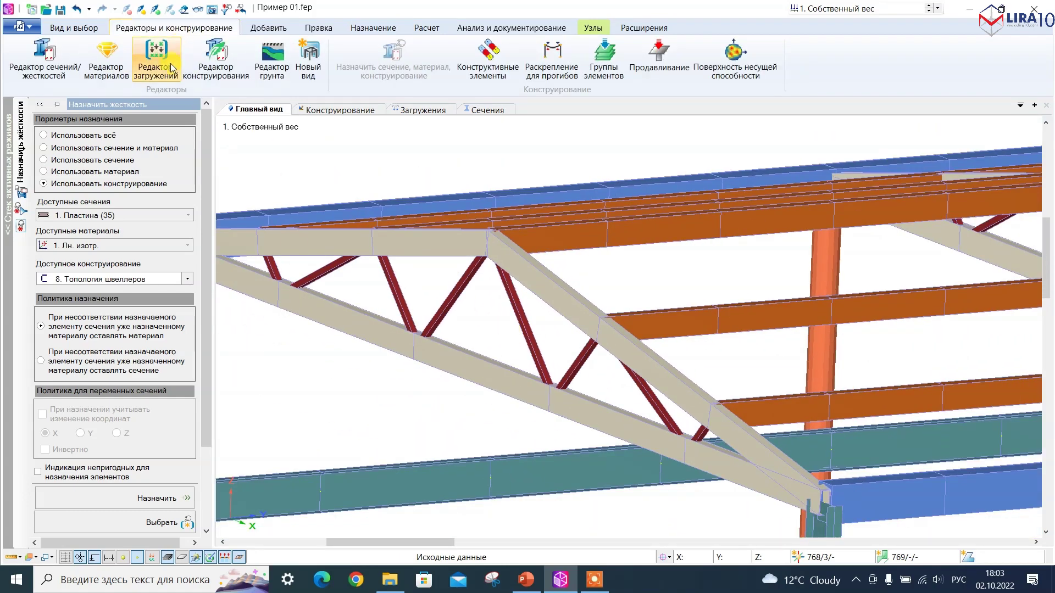
left_click(216, 58)
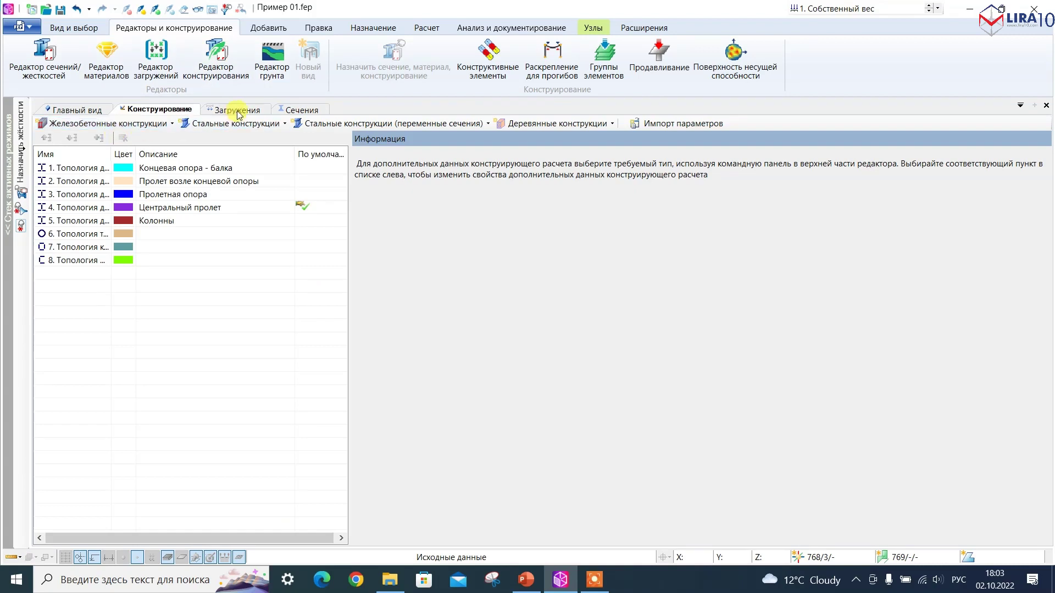
left_click(244, 124)
left_click(273, 180)
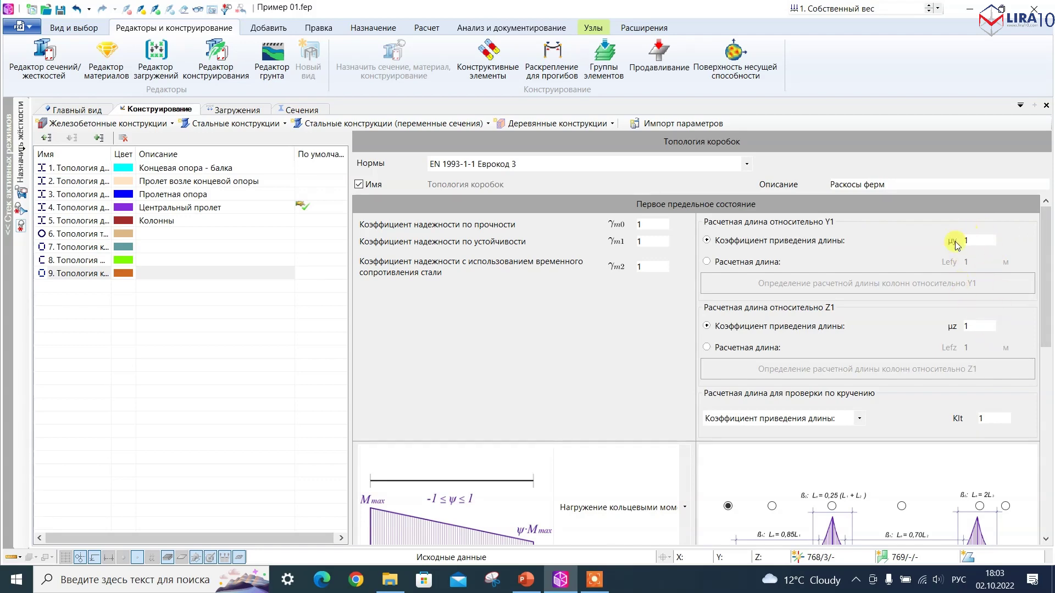
Step: Choose the support scheme Lₑ = 0.25(L₁ + L₂) for the "Раскосы ферм" design and deselect that design
scroll(1046, 330, "down", 3)
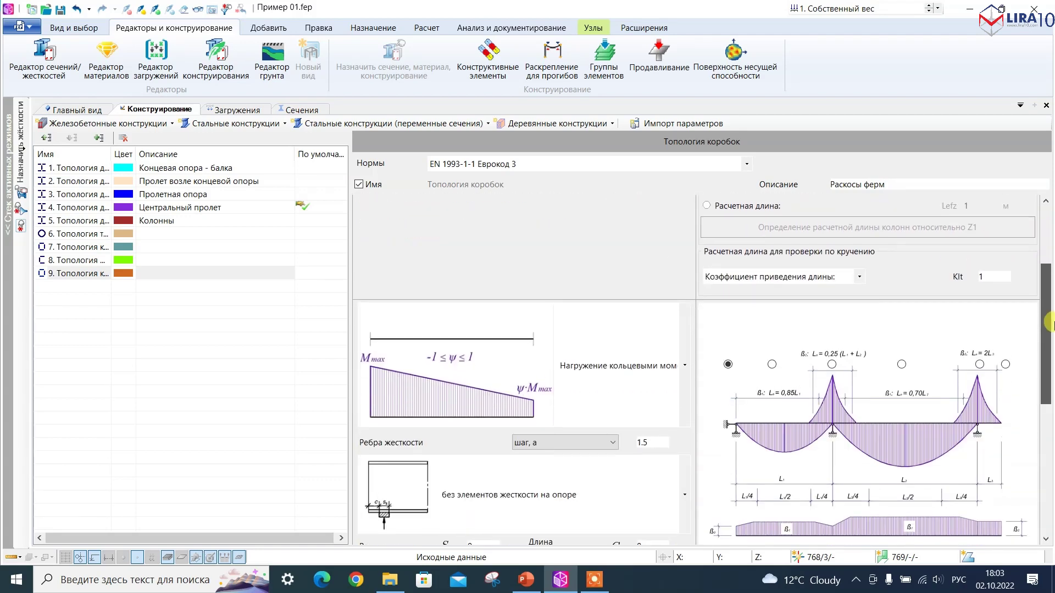
scroll(1046, 341, "down", 2)
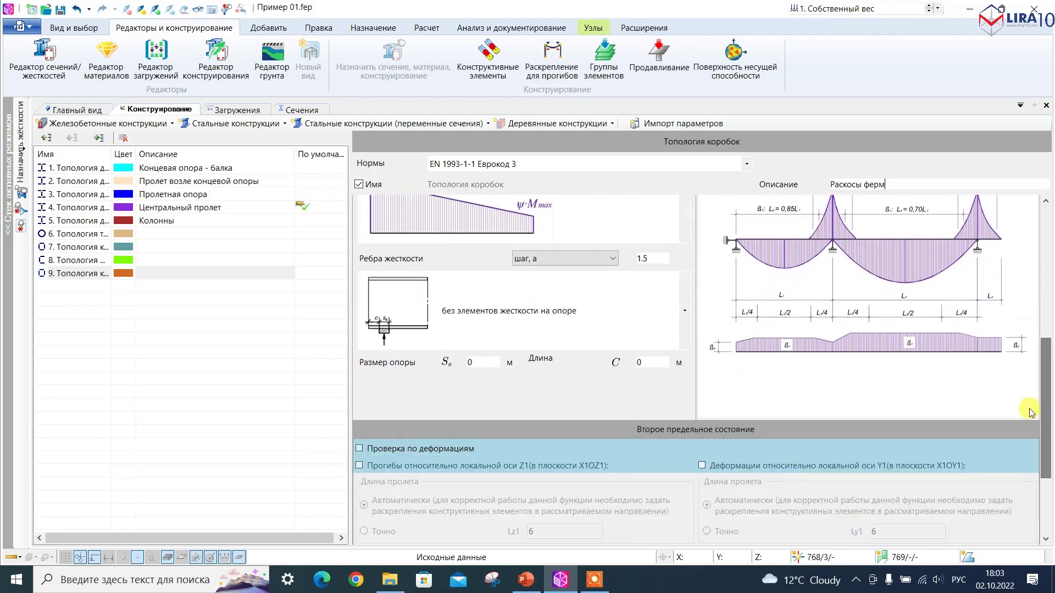
scroll(832, 343, "up", 2)
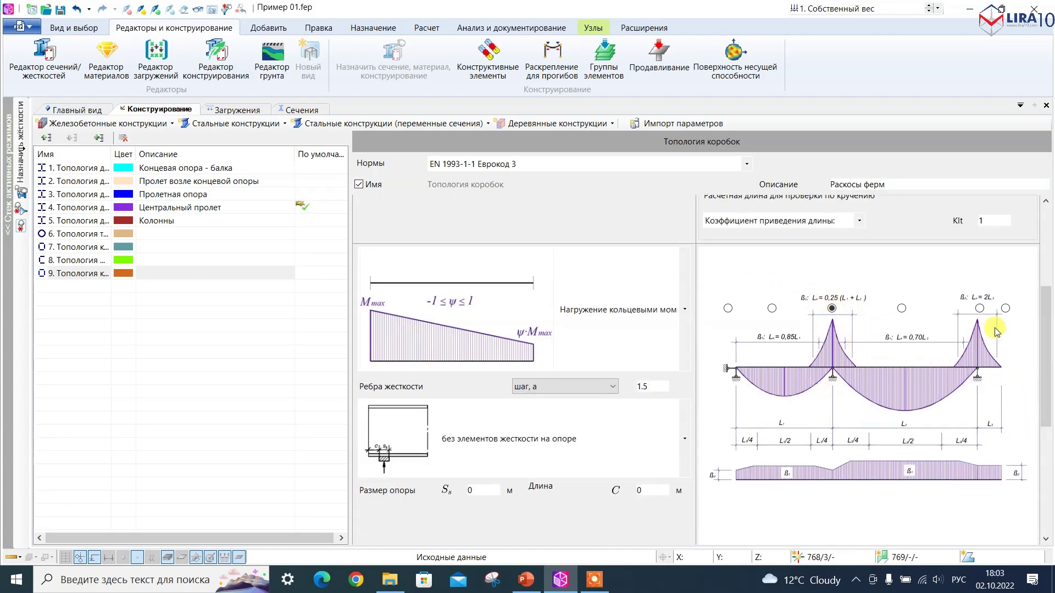
scroll(1040, 330, "down", 2)
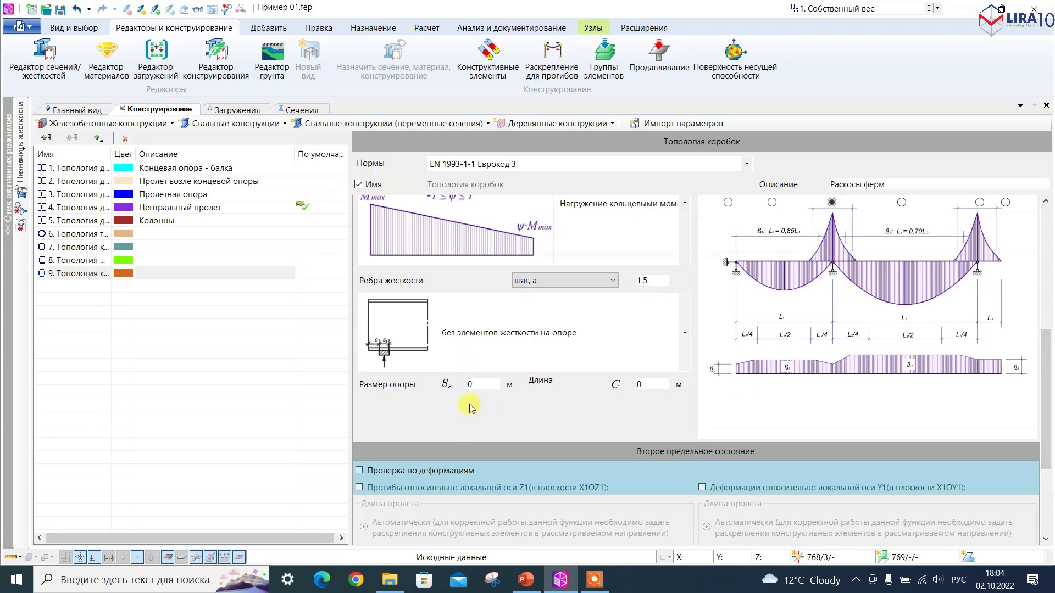
left_click(414, 330)
left_click(146, 338)
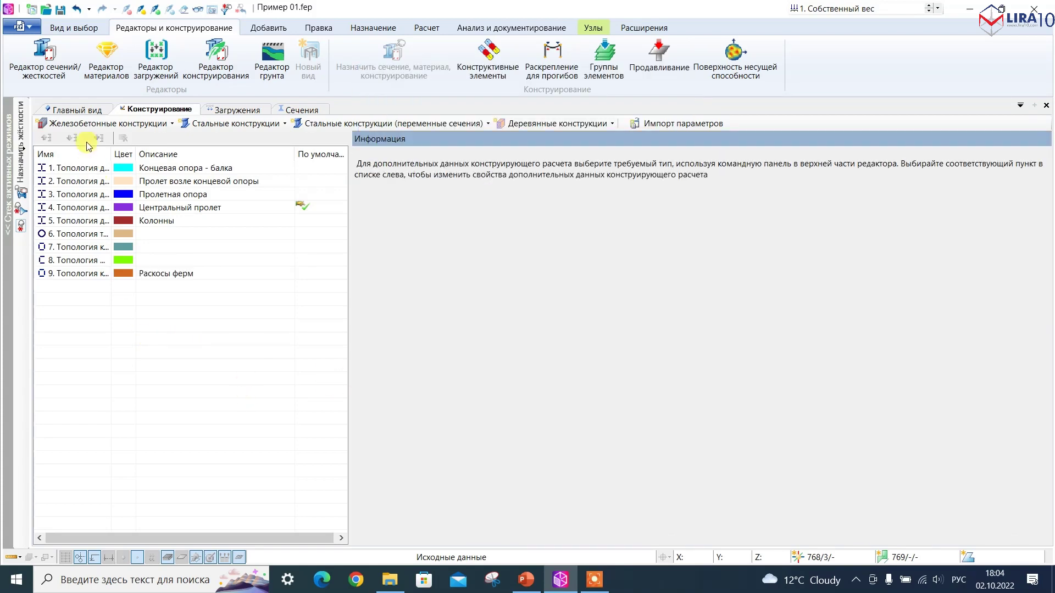
Step: Reopen the "Раскосы ферм" design and choose the support scheme Lₑ = 0.85L₁
left_click(85, 275)
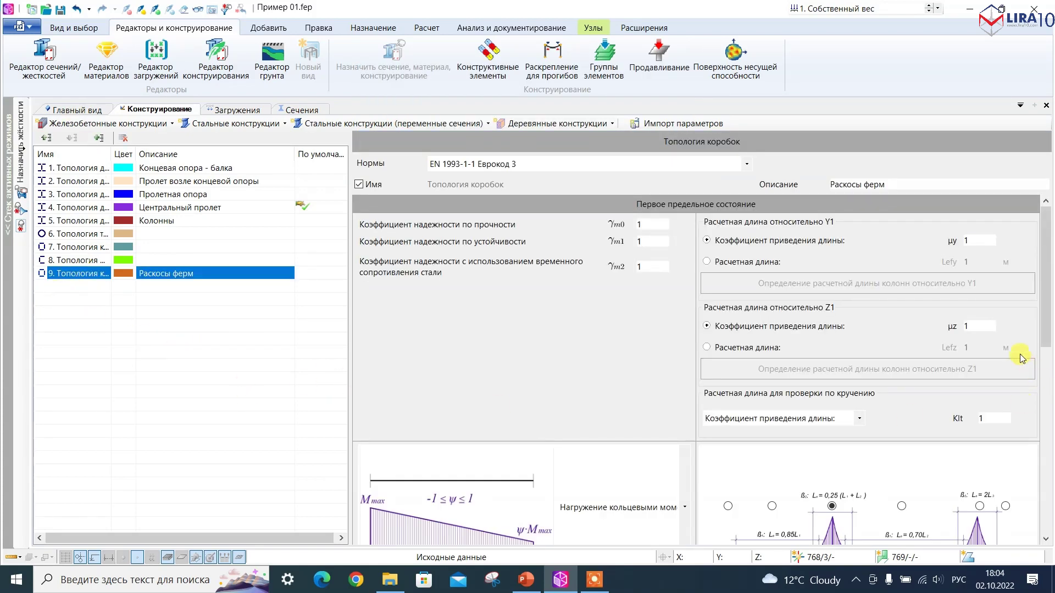
scroll(1043, 275, "down", 4)
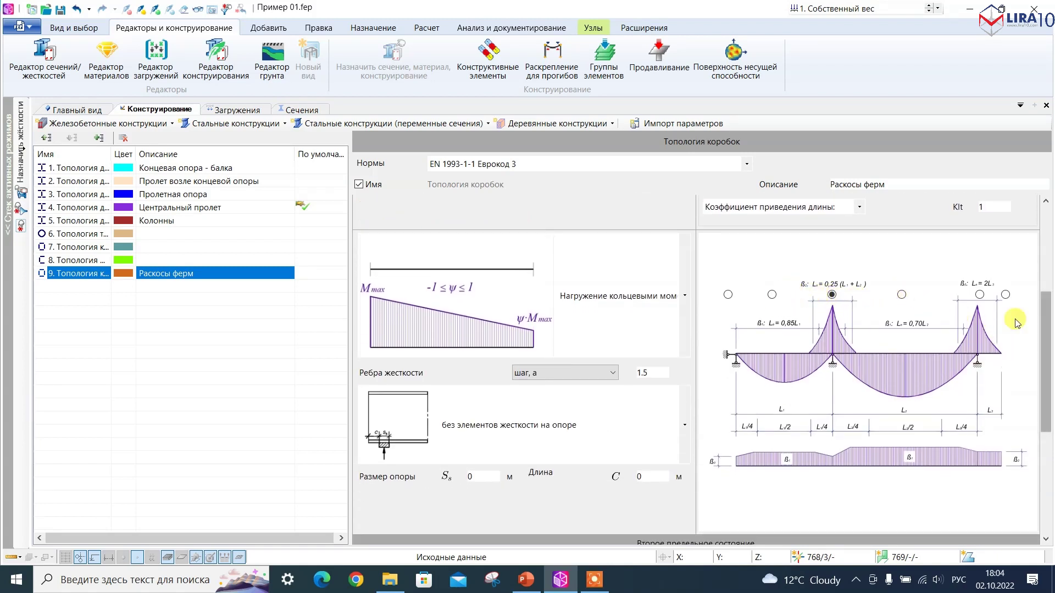
left_click(772, 294)
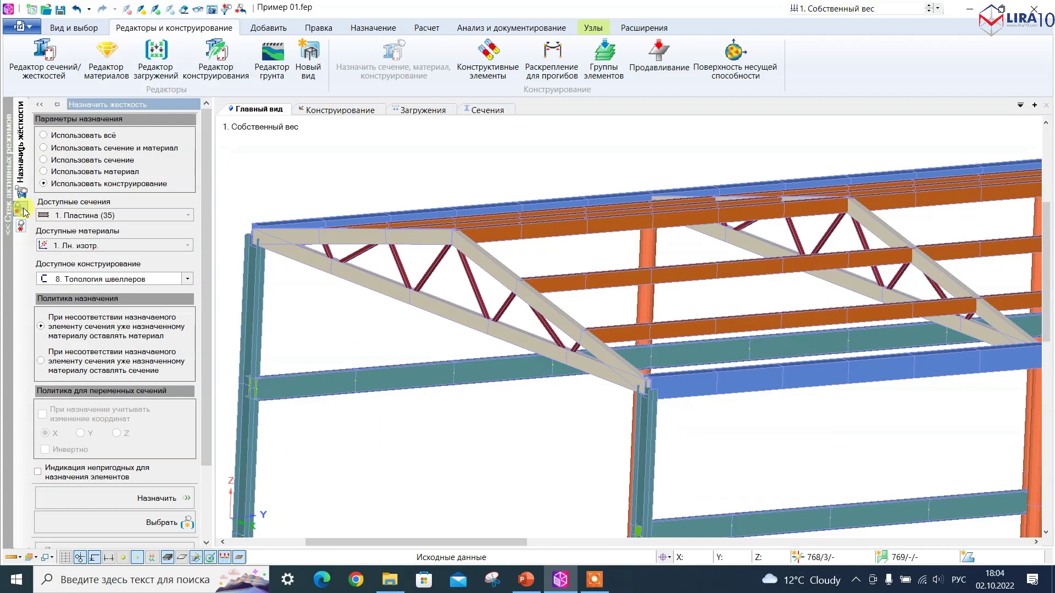
Step: Open the selection filter, restrict the selection by section and list the available sections
left_click(73, 28)
left_click(590, 61)
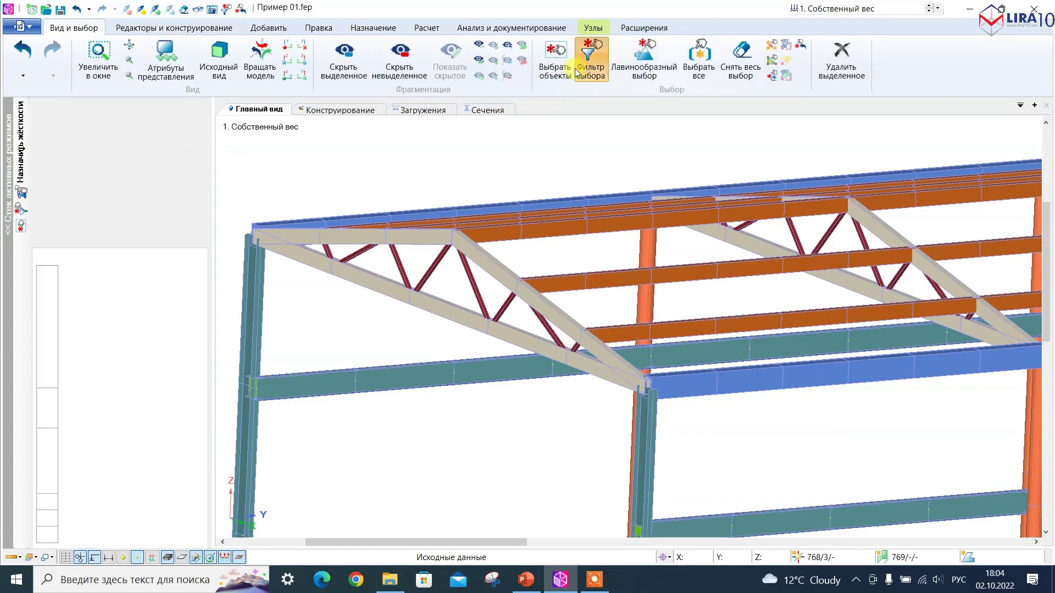
left_click(43, 320)
left_click(64, 333)
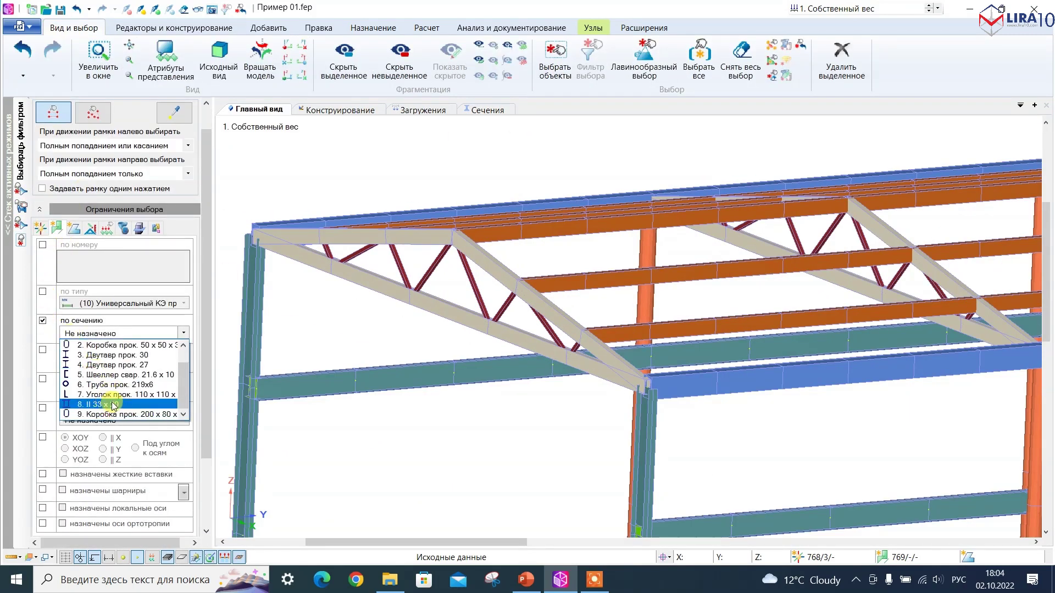
Step: Select the truss diagonals by filtering elements by section 2, the 50 x 50 rolled box (Коробка прок.)
scroll(113, 384, "up", 2)
left_click(108, 367)
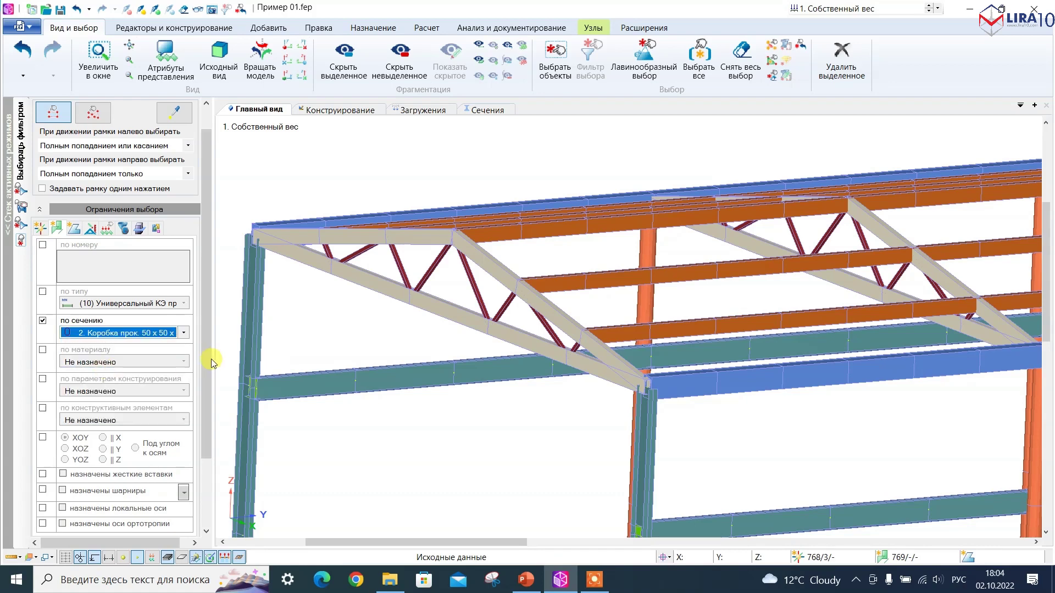
left_click_drag(205, 356, 206, 426)
left_click(113, 505)
scroll(340, 310, "down", 3)
Step: Assign only the design data "9. Топология коробок 'Раскосы ферм'" to the selected truss diagonals
left_click(385, 28)
left_click(91, 70)
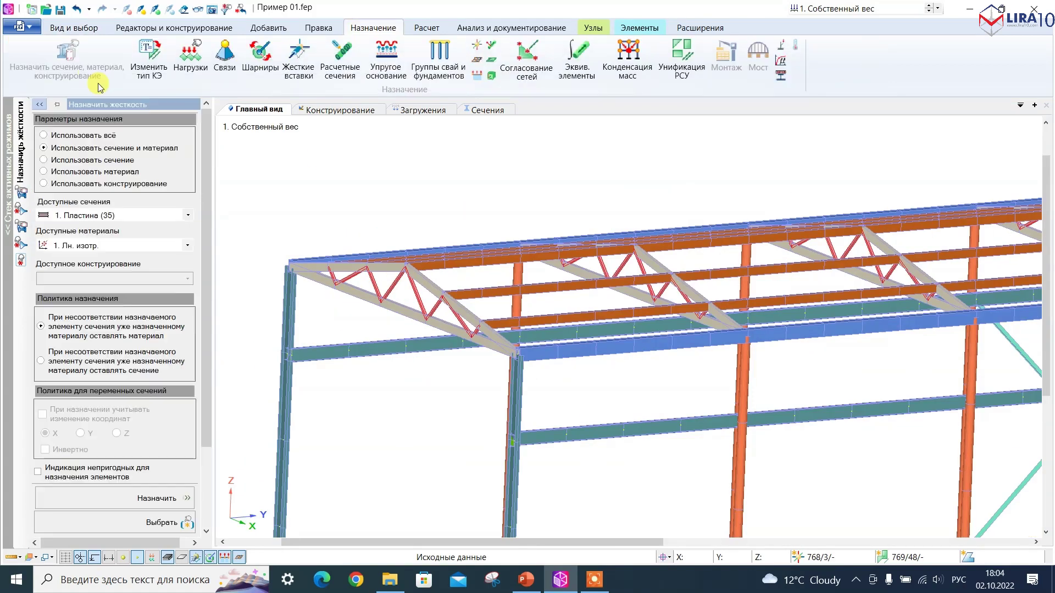
left_click(114, 186)
left_click(105, 279)
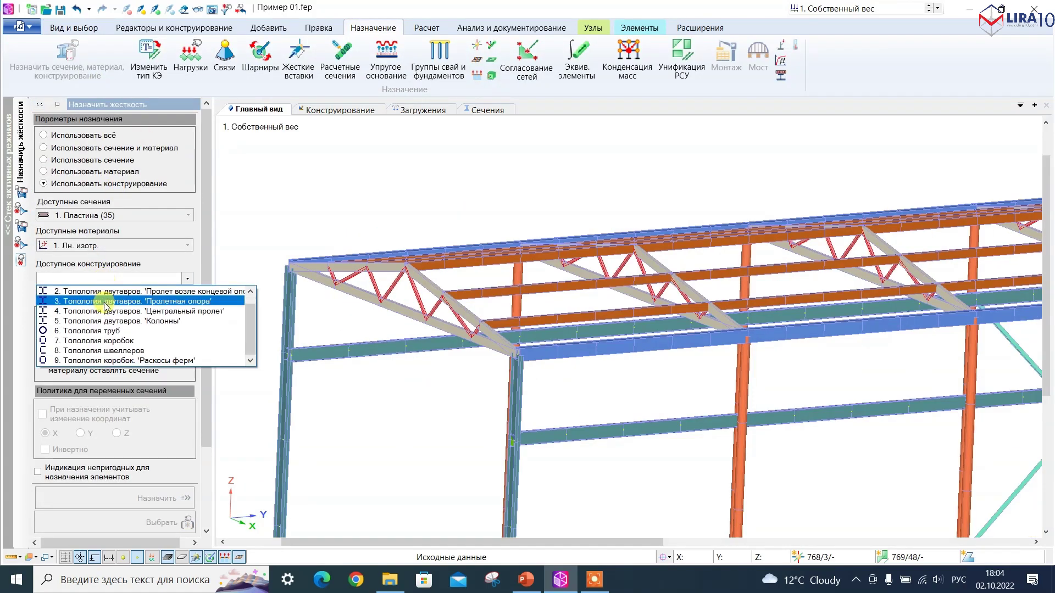
left_click(107, 360)
left_click(156, 499)
scroll(555, 156, "down", 5)
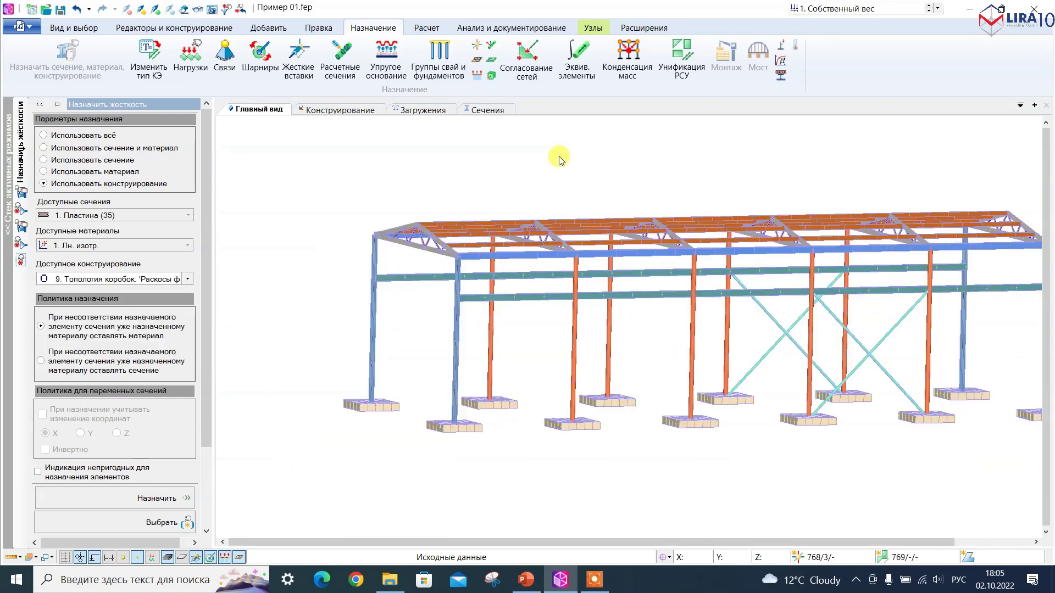
Step: Select the crossing diagonal braces between the columns
scroll(752, 323, "up", 2)
scroll(925, 346, "up", 2)
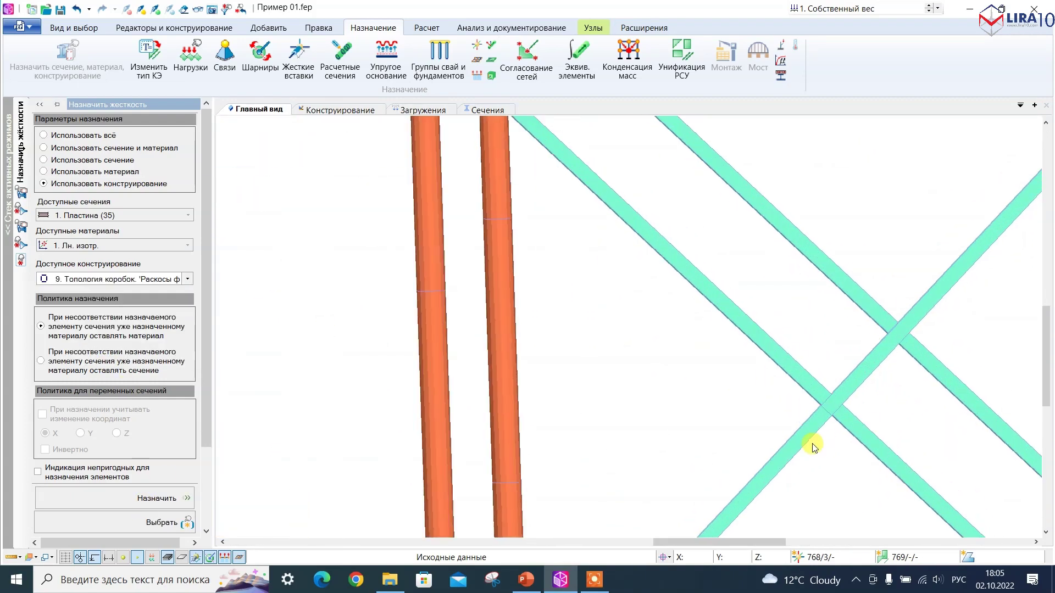
scroll(656, 375, "up", 1)
left_click_drag(923, 506, 834, 352)
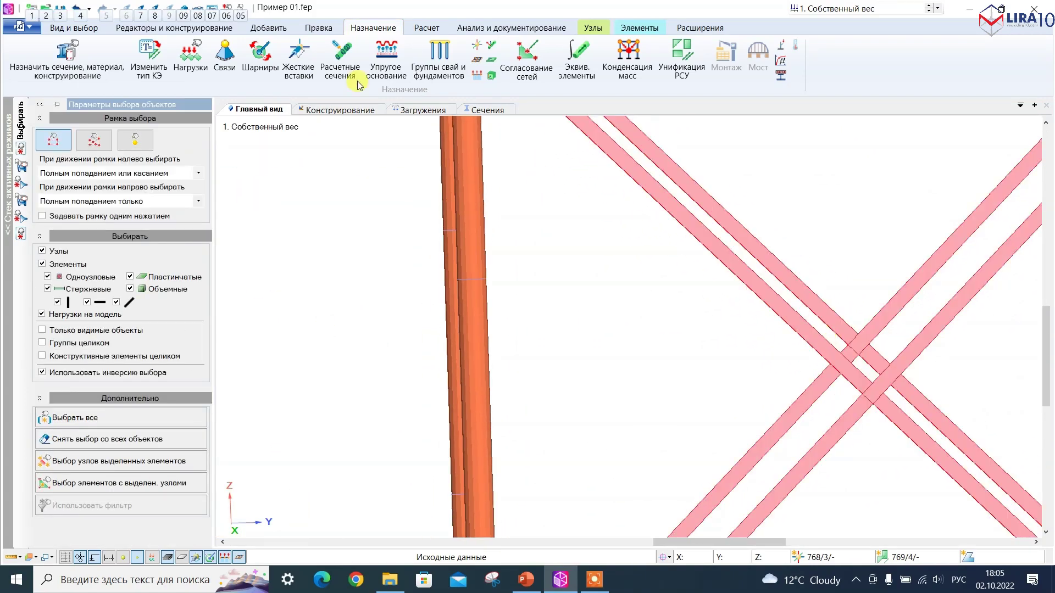
Step: Add a steel angle topology (Топология уголков) in the design editor and set its γm2 factor to 1.25
left_click(156, 28)
left_click(147, 67)
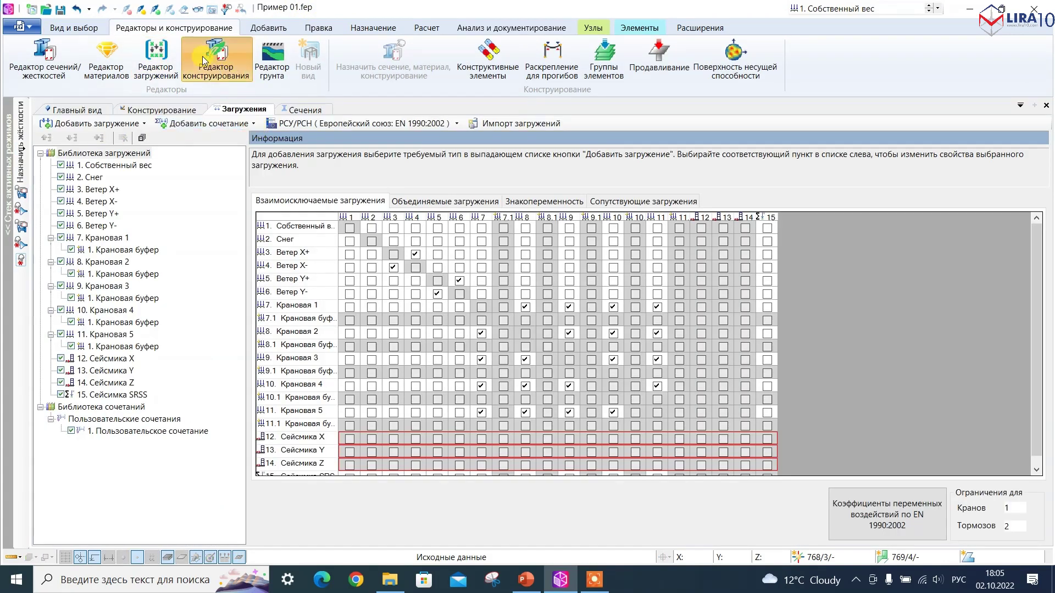
left_click(215, 60)
left_click(250, 126)
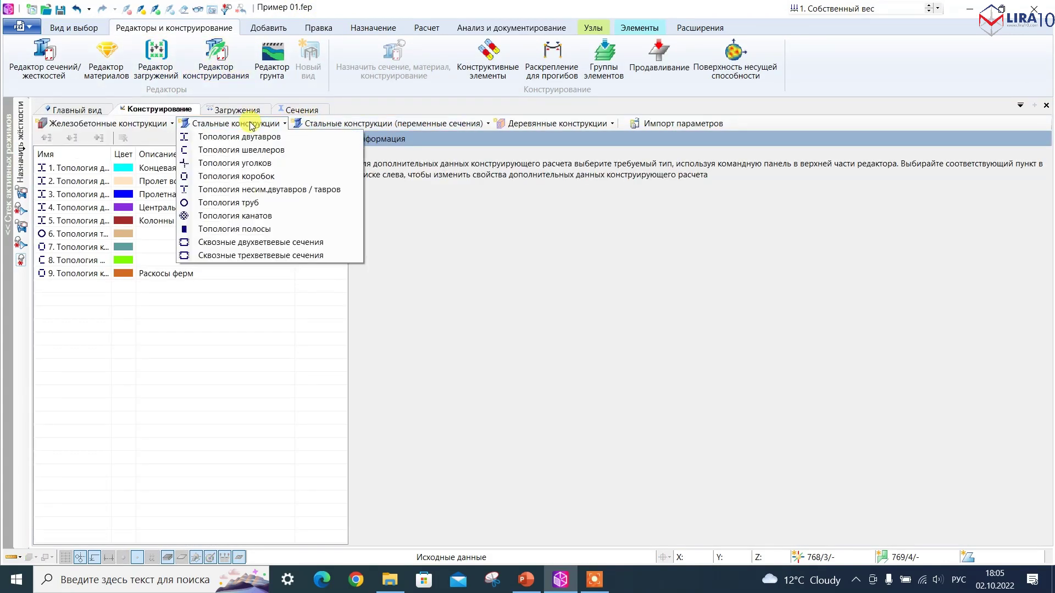
left_click(258, 176)
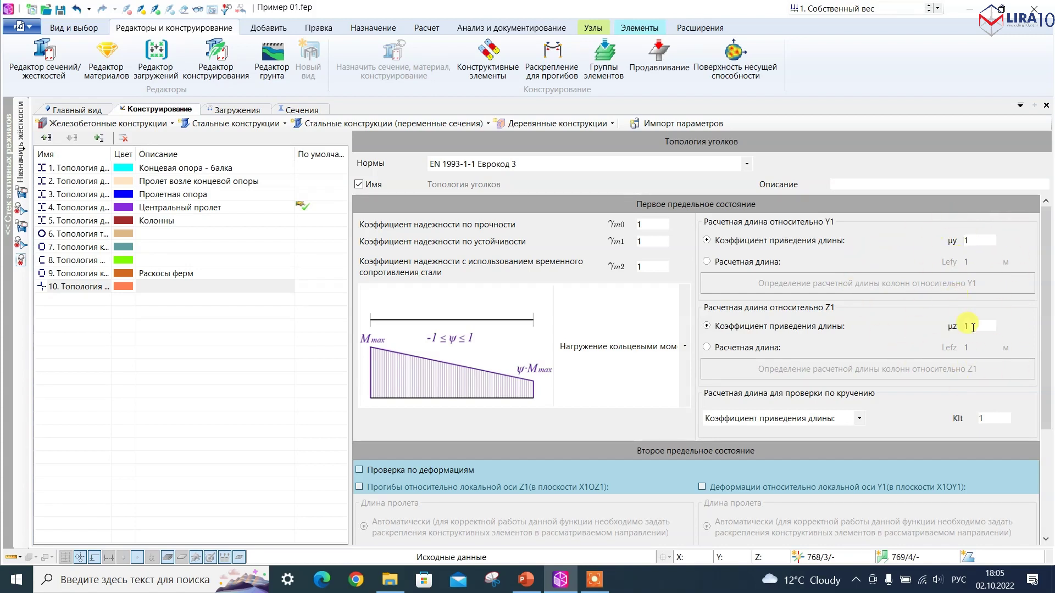
mouse_move(1047, 269)
left_mouse_down()
mouse_move(1050, 337)
mouse_move(1050, 256)
left_mouse_up()
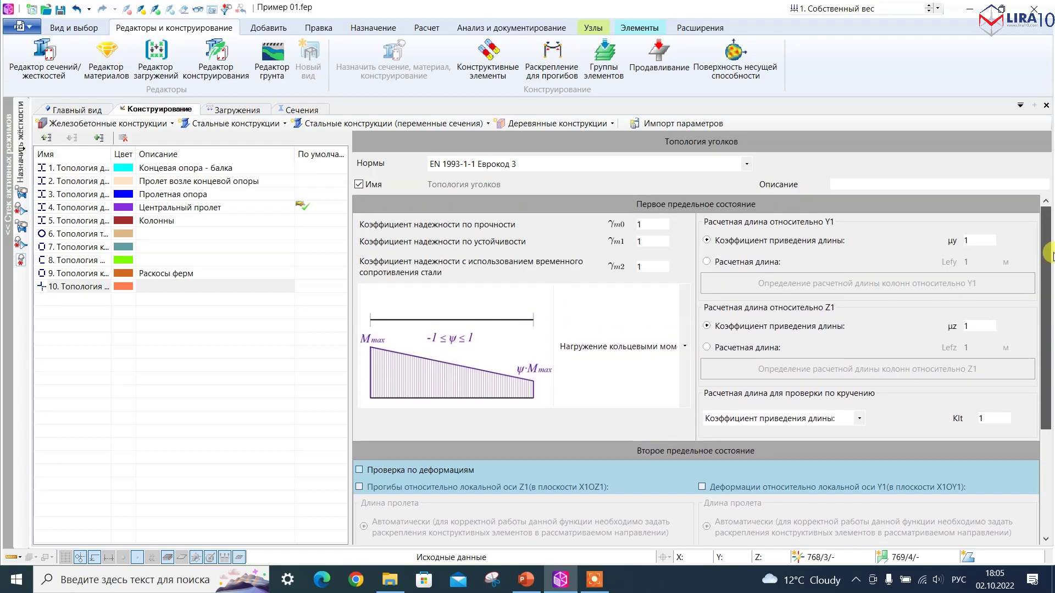
left_click(647, 267)
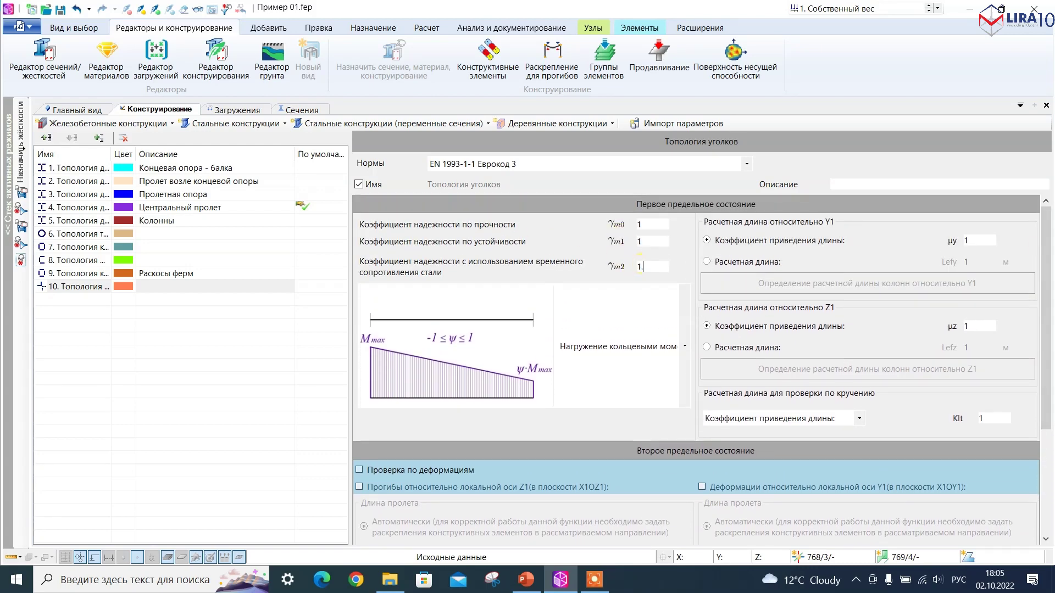
mouse_move(1048, 303)
left_mouse_down()
mouse_move(1049, 405)
mouse_move(1048, 302)
left_mouse_up()
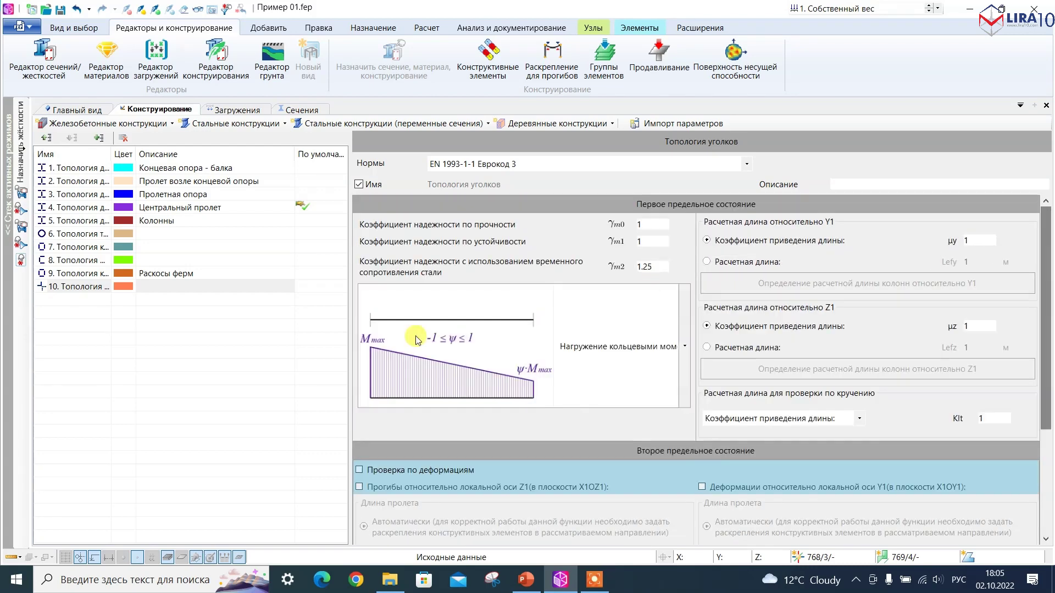
left_click(142, 308)
Step: Assign the design data "10. Топология уголков" to the selected cross braces in the main view
left_click(76, 110)
scroll(665, 163, "down", 3)
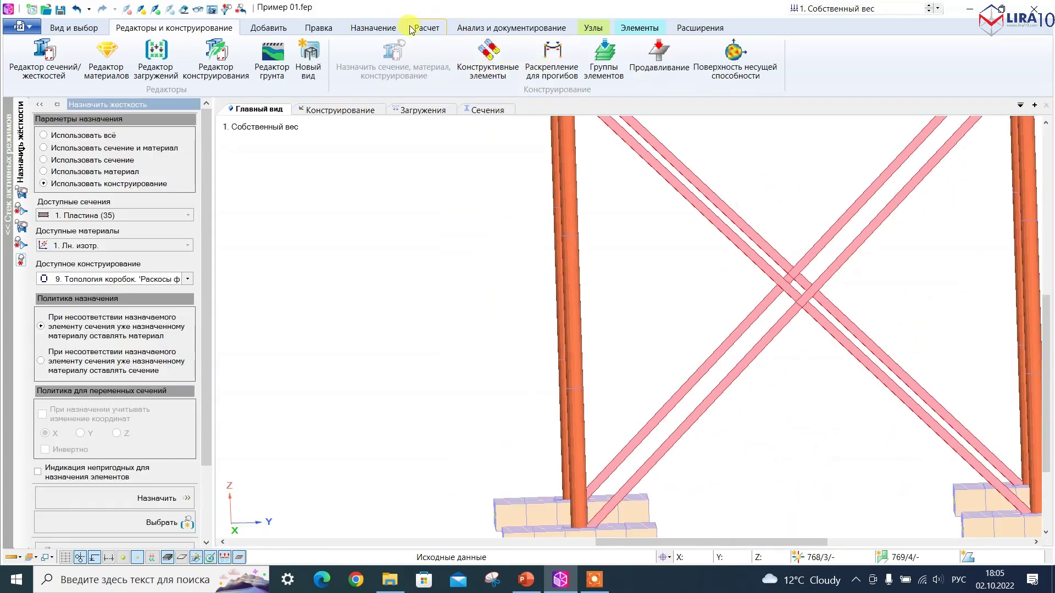
left_click(373, 28)
left_click(109, 278)
left_click(109, 360)
left_click(132, 498)
scroll(535, 376, "down", 6)
middle_click_drag(536, 377, 579, 385)
Step: Save the project Пример 01.fep
left_click(61, 10)
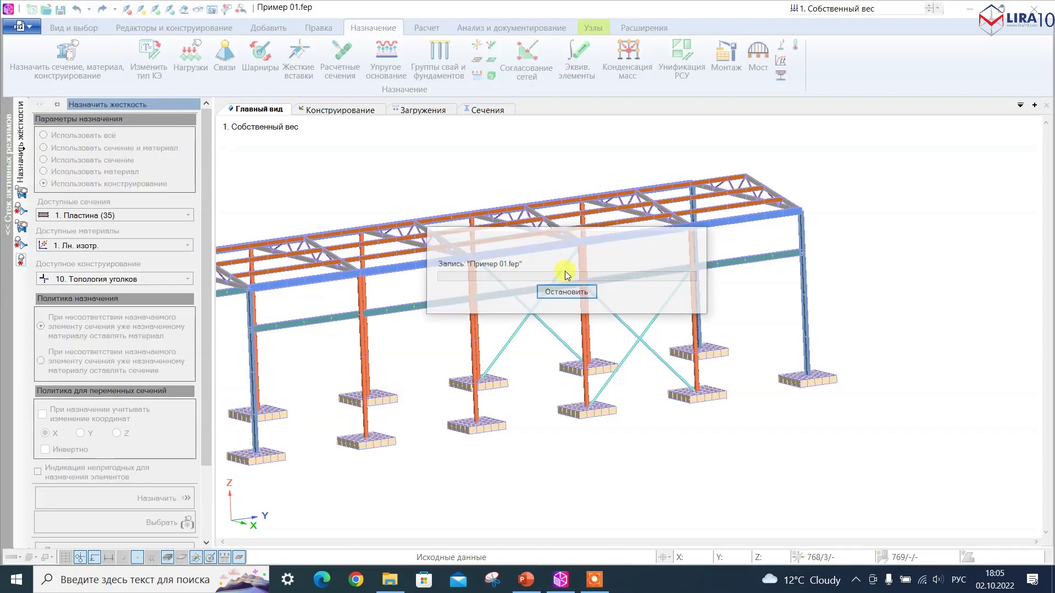
scroll(745, 322, "down", 3)
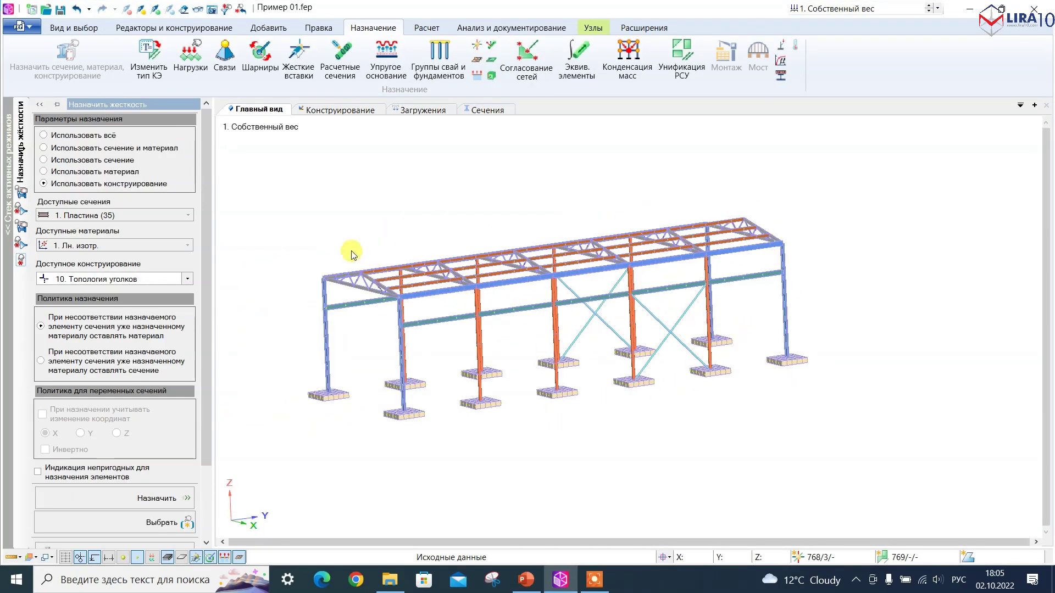
middle_click_drag(351, 249, 316, 243)
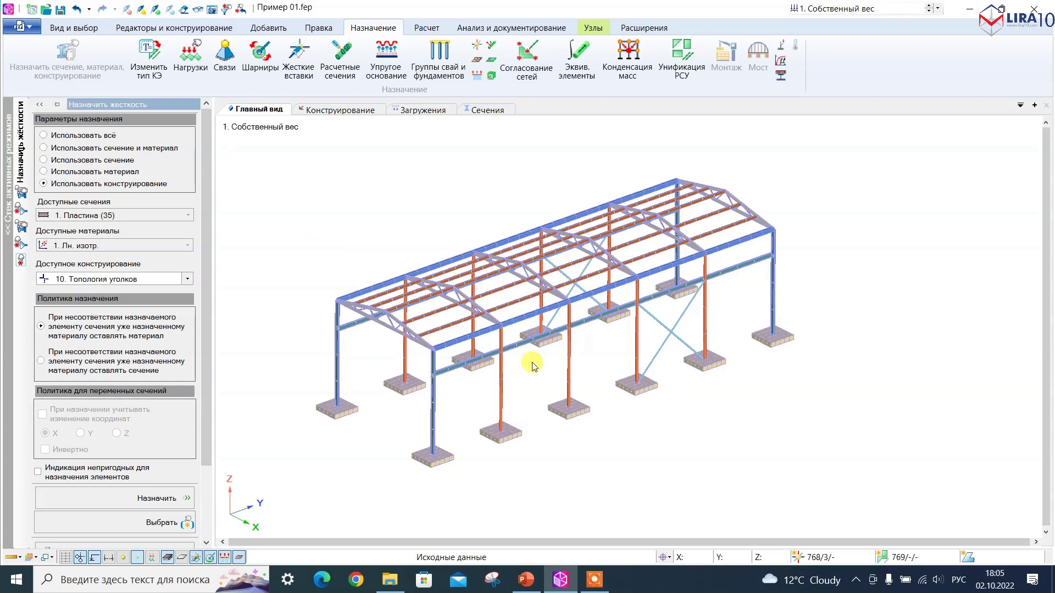
Step: Review the load factors and stability settings of the user combination (Пользовательское сочетание) in the load case editor
left_click(174, 28)
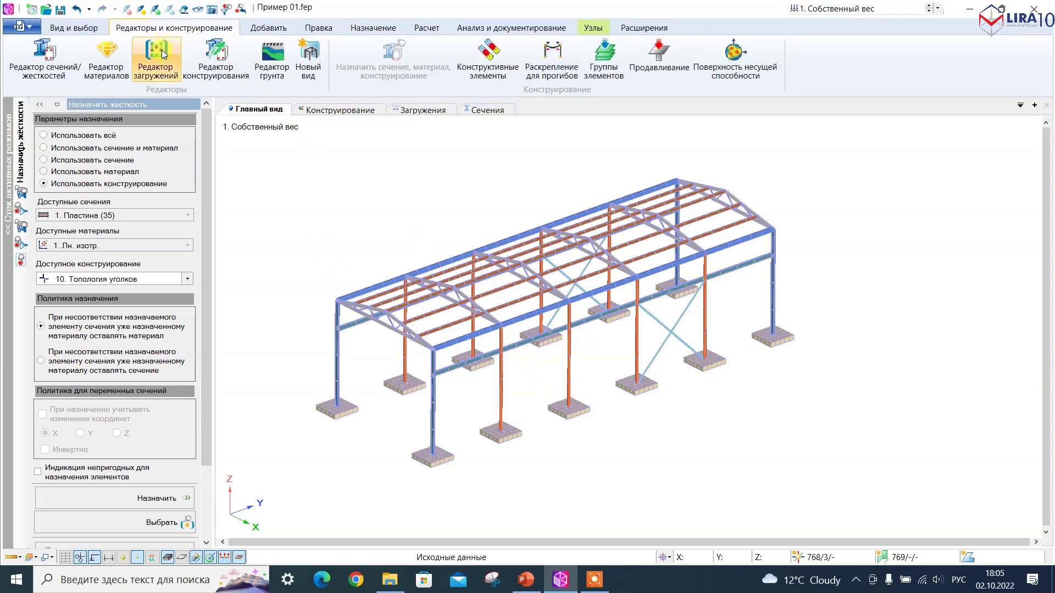
left_click(156, 59)
left_click(129, 432)
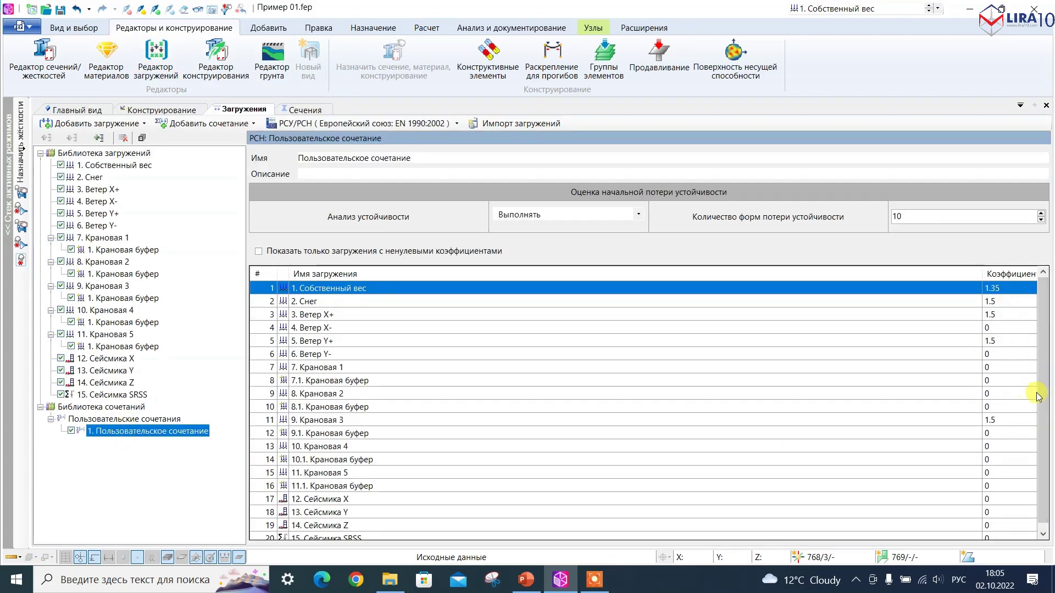
left_click(81, 110)
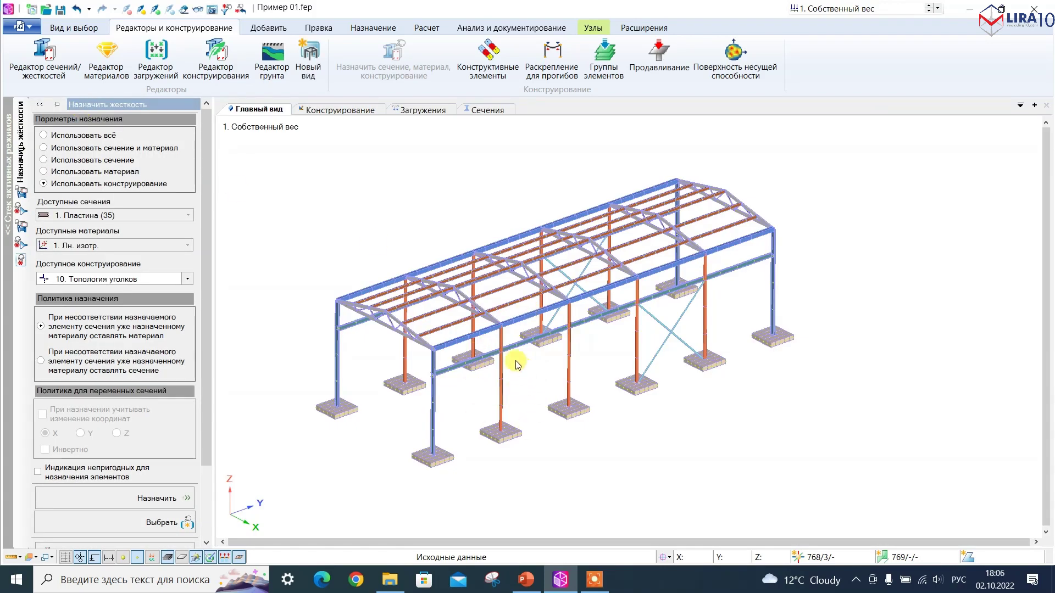
Step: Run the full calculation of the model
middle_click_drag(628, 450, 630, 443)
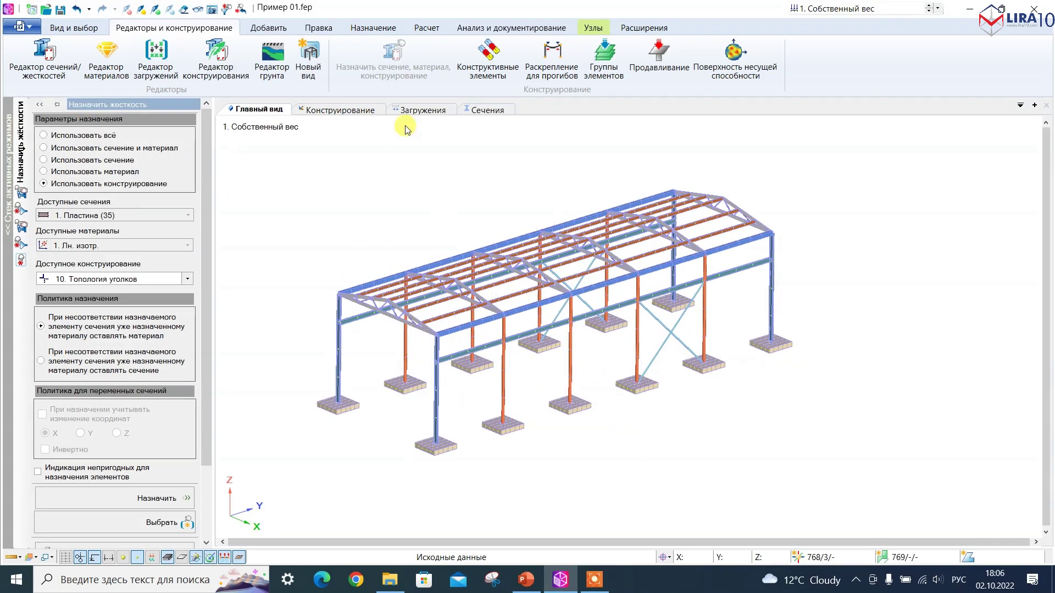
left_click(422, 28)
left_click(74, 57)
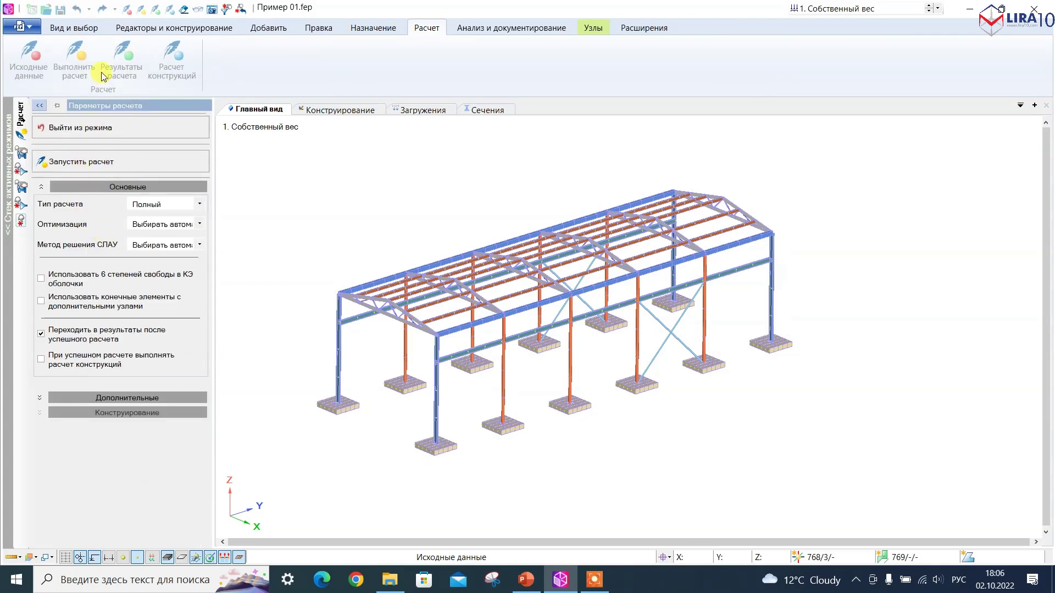
left_click(92, 160)
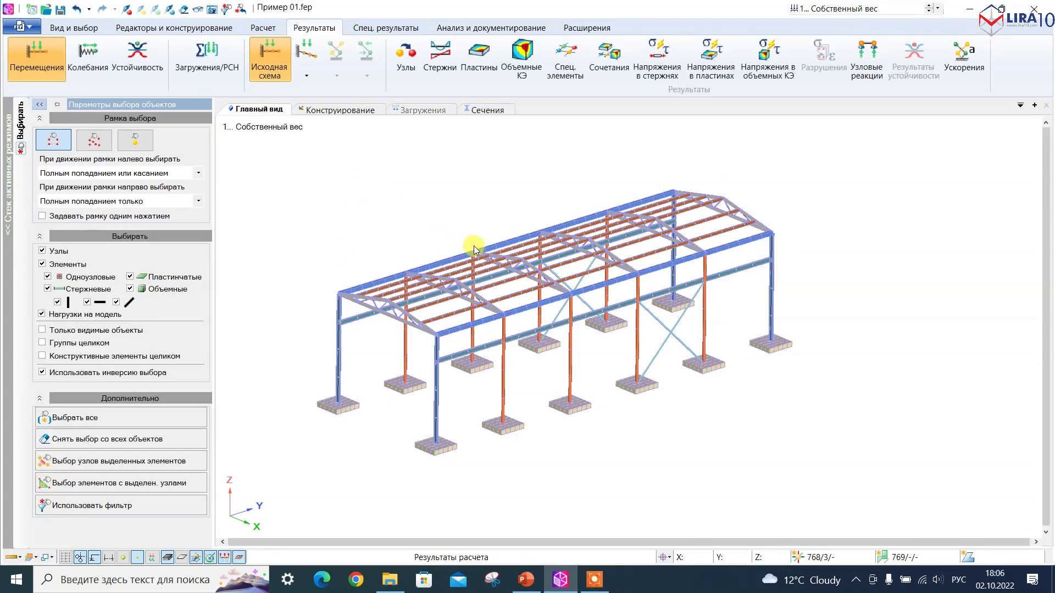
Step: Show the stability results of the user load combination for buckling mode 1 (Форма потери устойчивости 1)
left_click(218, 67)
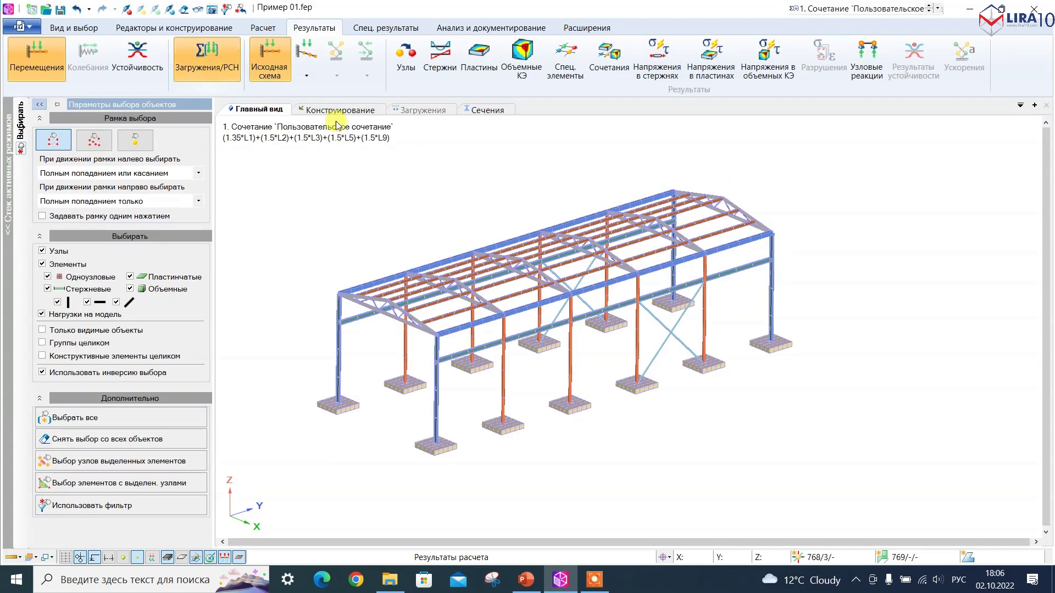
left_click(623, 205)
left_click(135, 54)
left_click(824, 9)
left_click(798, 23)
left_click(808, 34)
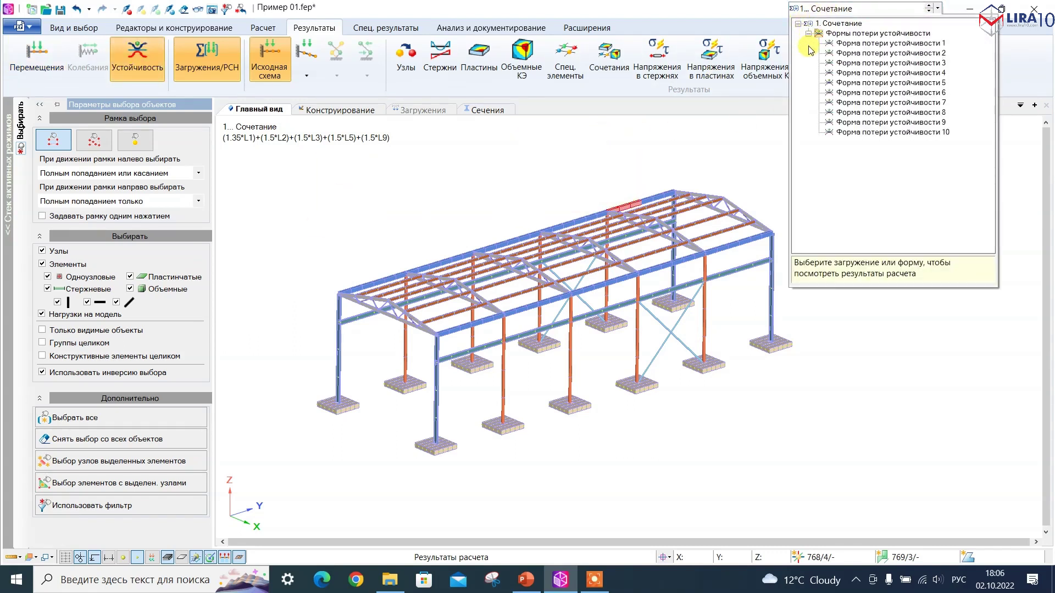
left_click(855, 44)
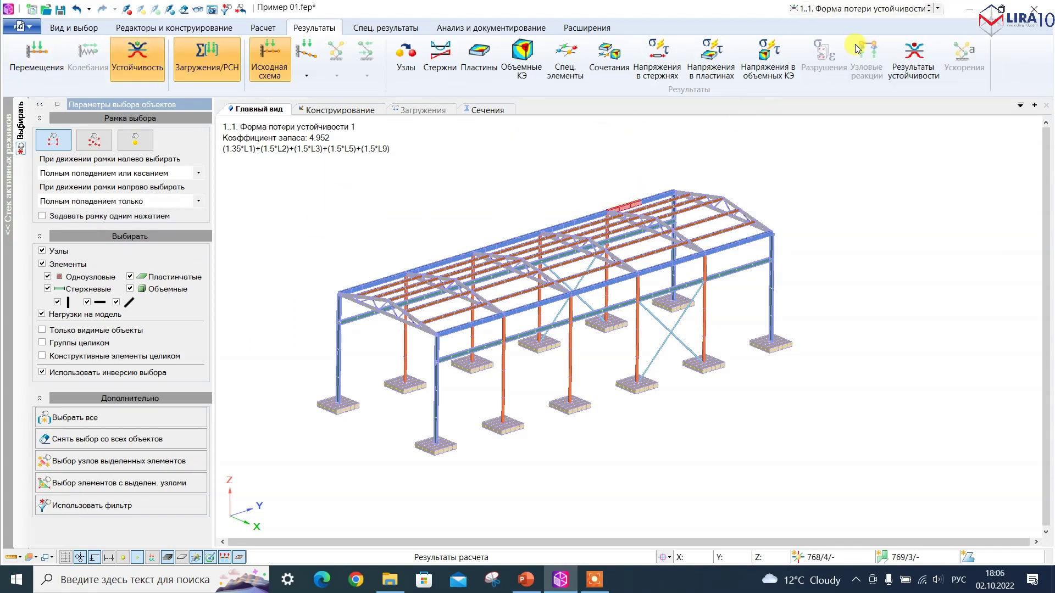
Step: Display the deformed scheme for buckling mode 1 and examine the frame's buckled shape
left_click(305, 58)
middle_click_drag(576, 337, 563, 376, "alt")
scroll(610, 258, "up", 4)
scroll(670, 312, "up", 2)
scroll(665, 312, "down", 4)
scroll(598, 377, "down", 2)
scroll(598, 376, "up", 4)
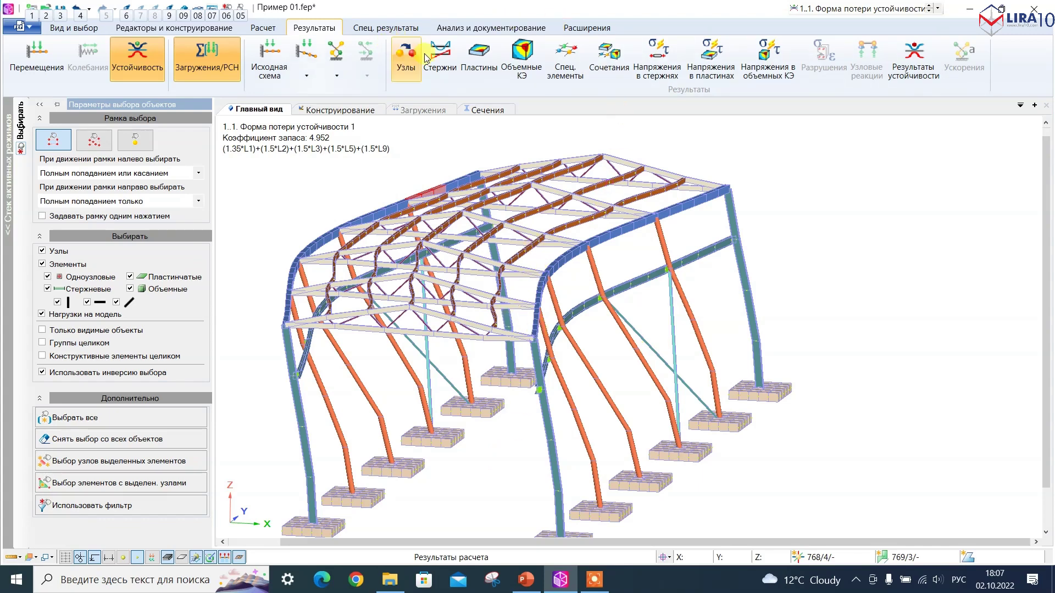
Step: Display the free lengths Ly and Lz and the sensitivity parameter for buckling mode 1 as colour maps
left_click(913, 58)
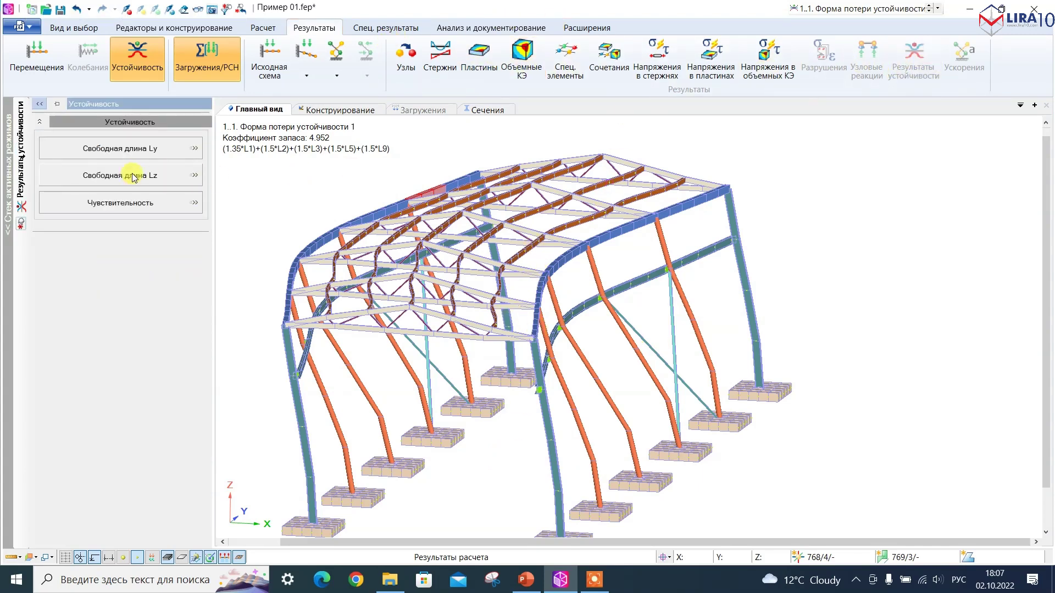
left_click(130, 149)
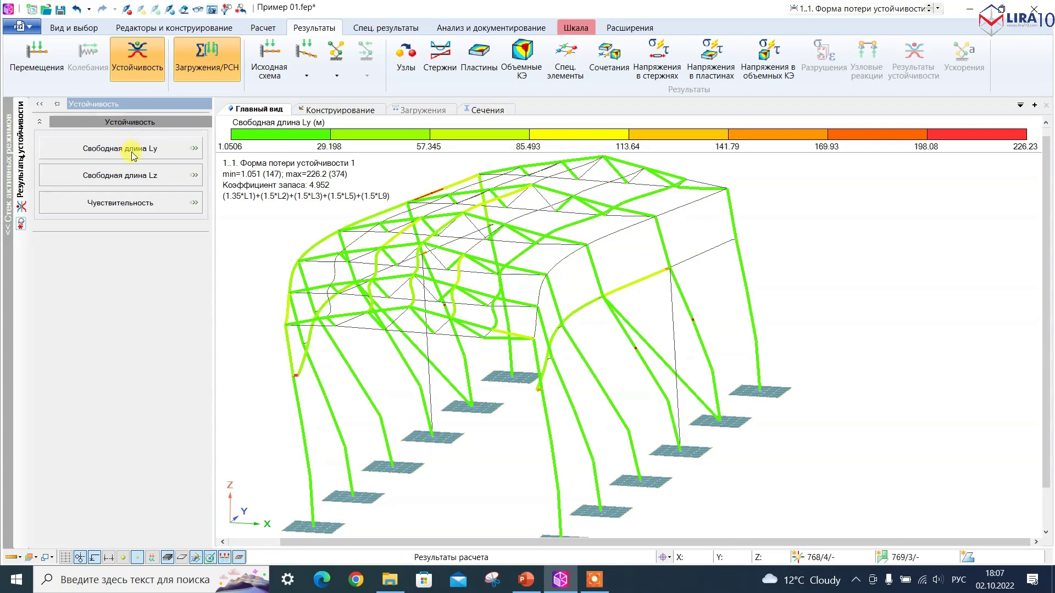
left_click(137, 180)
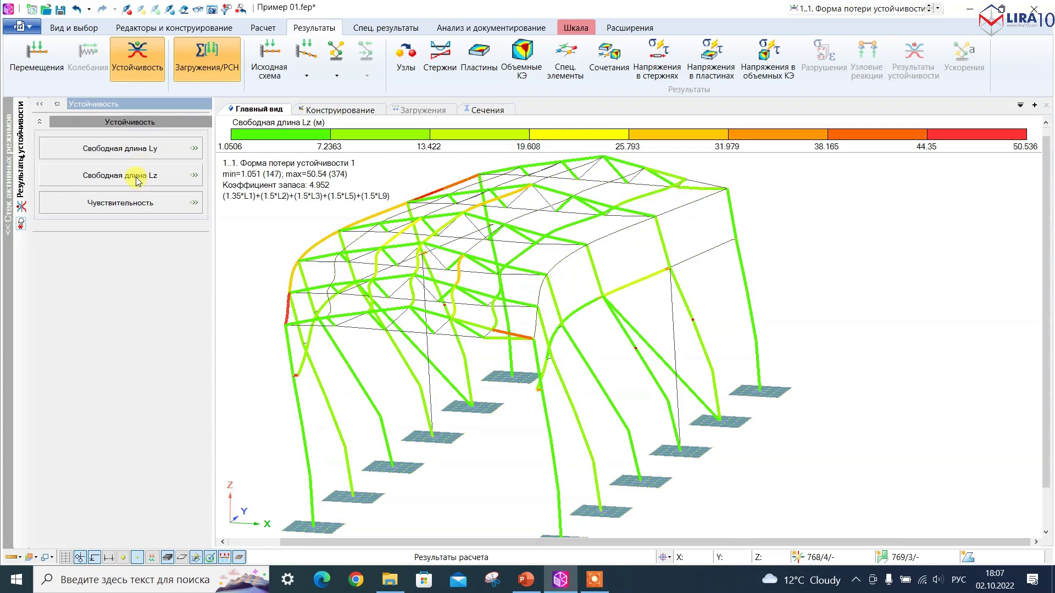
left_click(130, 208)
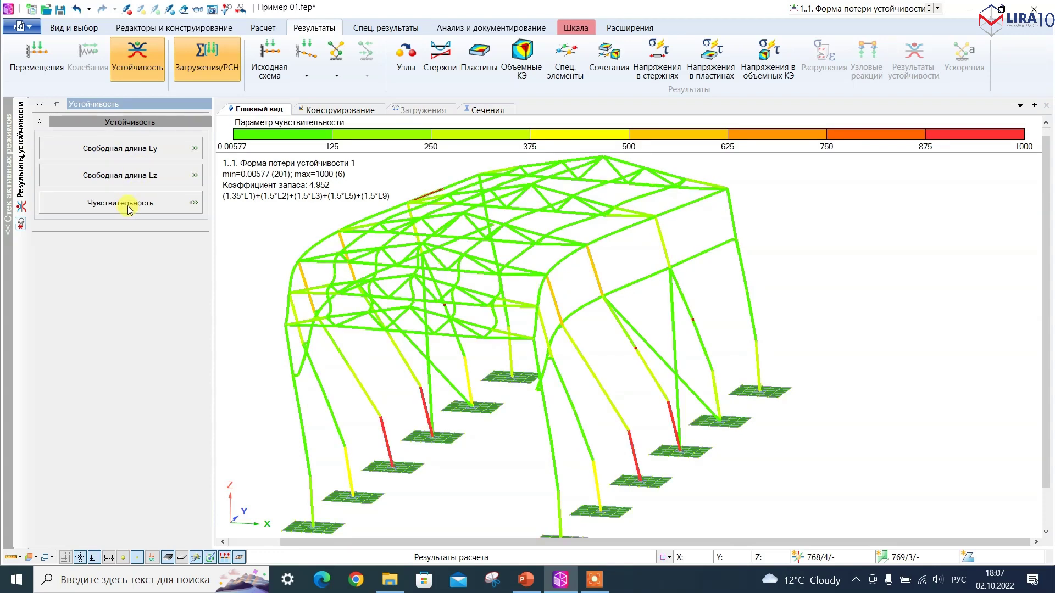
Step: Examine the sensitivity map around the column bases and read the stability parameters of a red lower column element
scroll(568, 236, "down", 3)
middle_click_drag(565, 354, 525, 353, "alt")
scroll(568, 357, "up", 3)
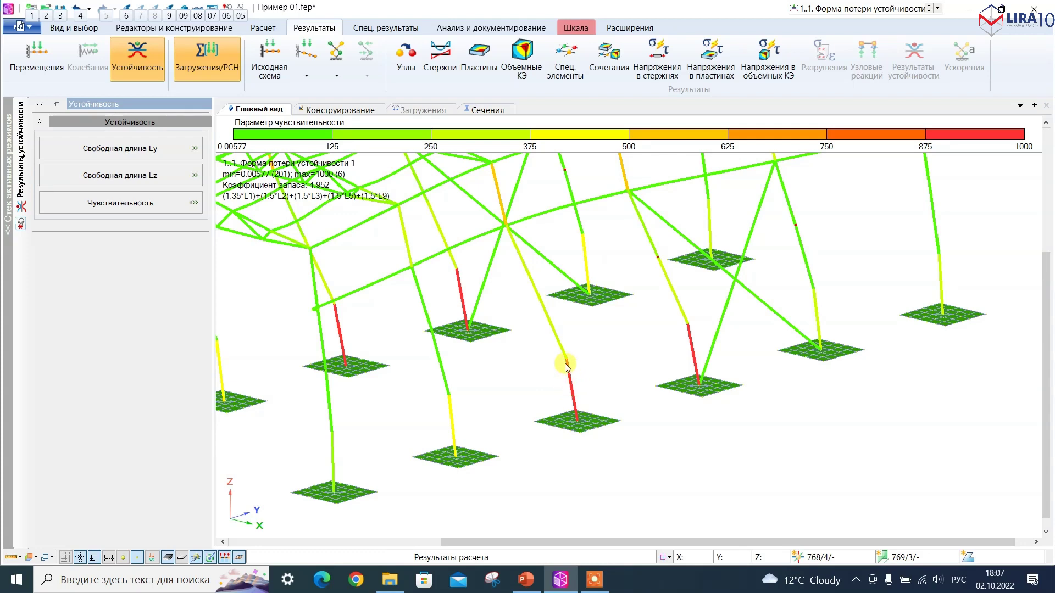
scroll(570, 378, "down", 4)
middle_click_drag(568, 378, 542, 384)
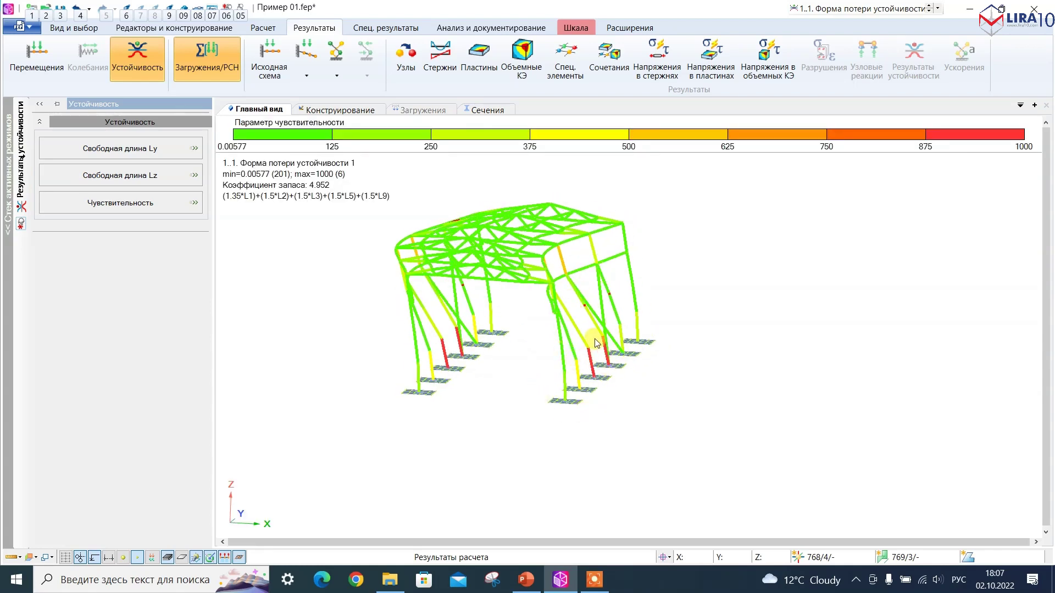
scroll(595, 363, "up", 4)
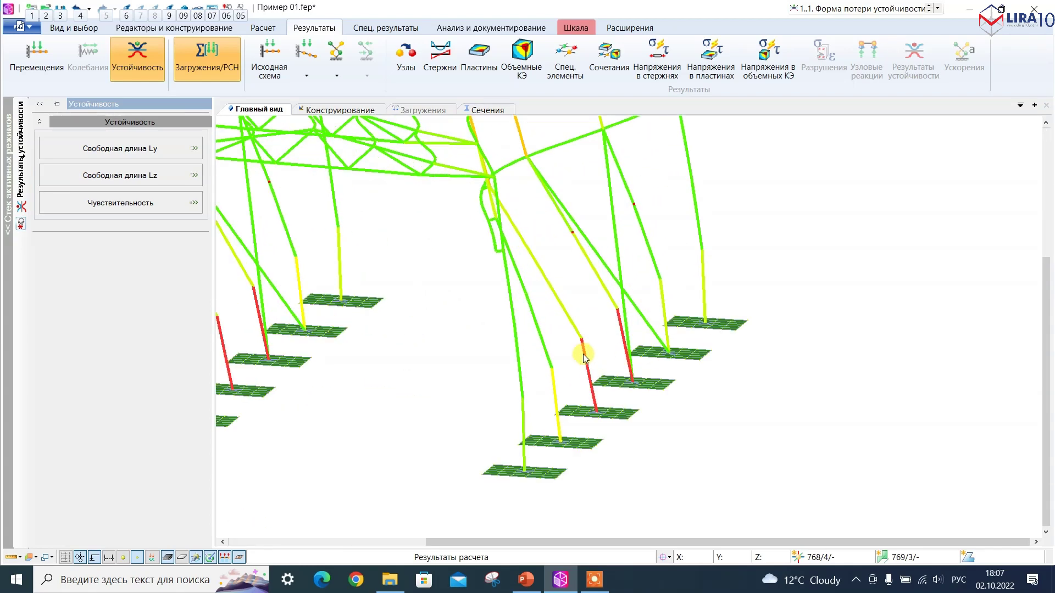
mouse_move(585, 358)
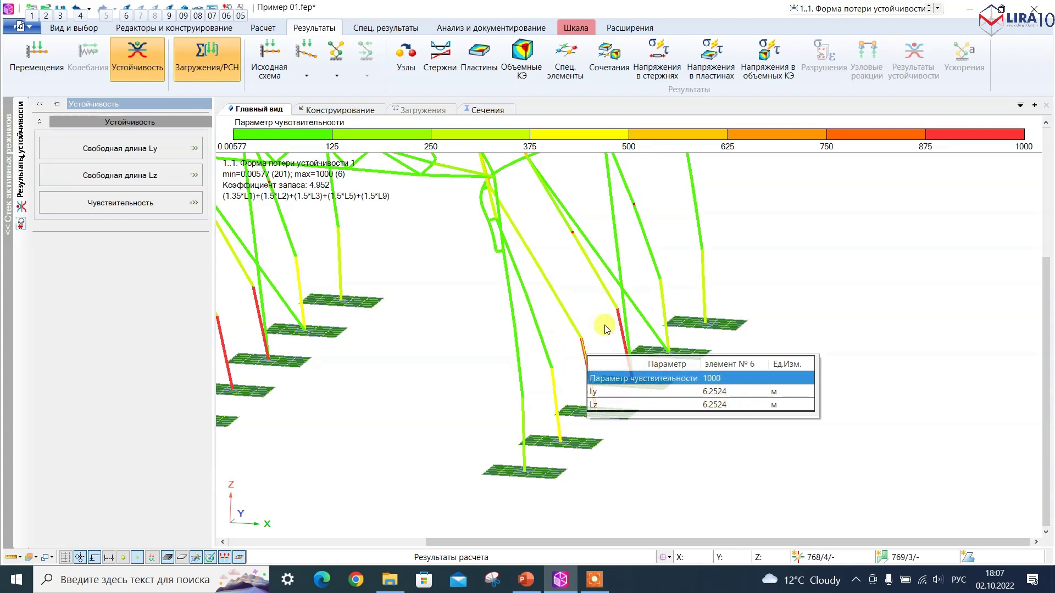
scroll(601, 346, "down", 4)
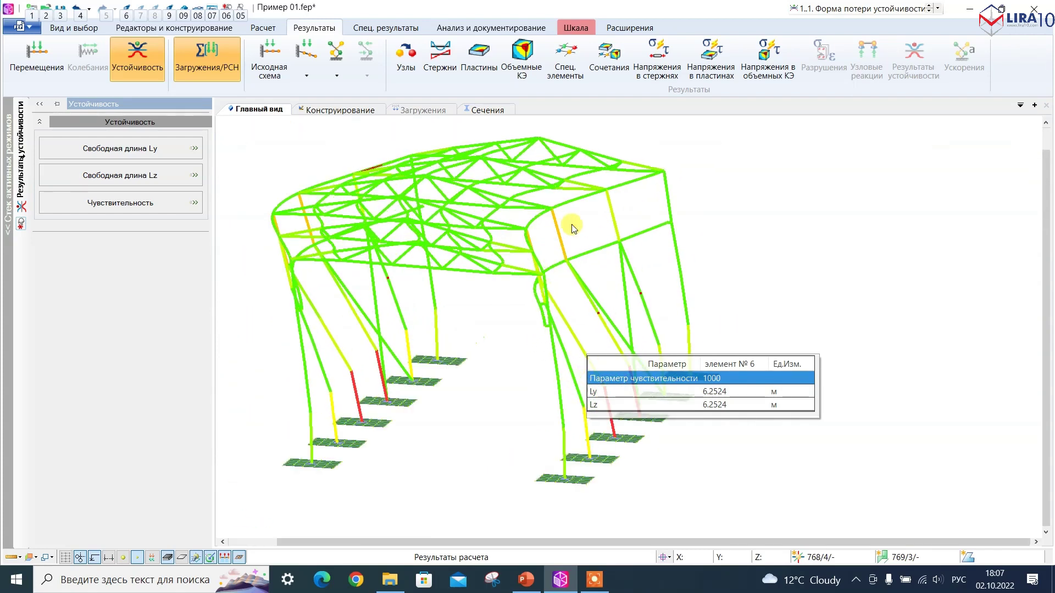
Step: Examine the mode 1 sensitivity map on the frame's side and read the stability parameters of a green side element
scroll(574, 224, "up", 5)
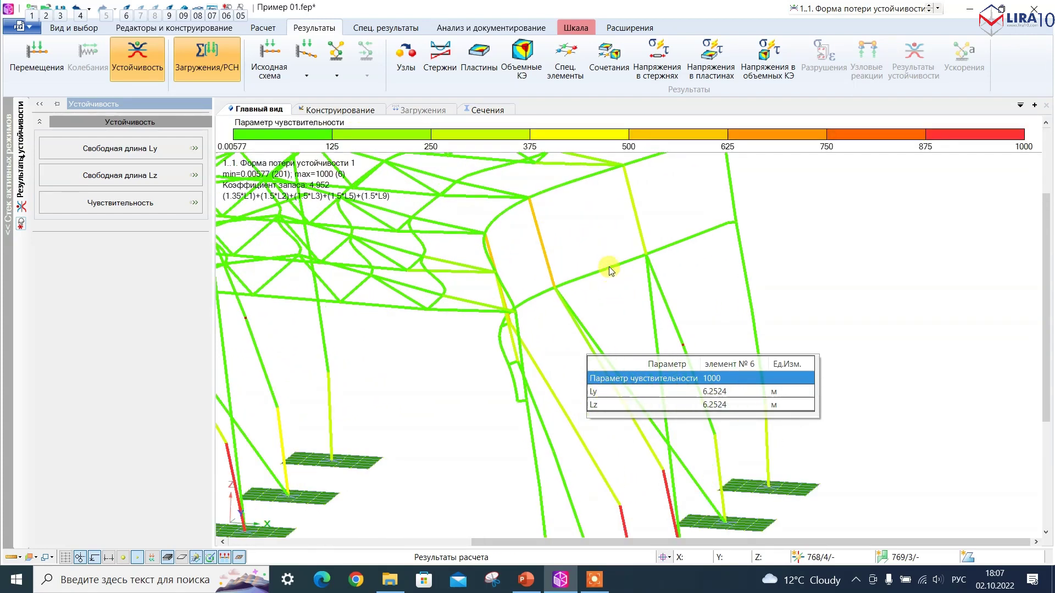
scroll(612, 269, "down", 4)
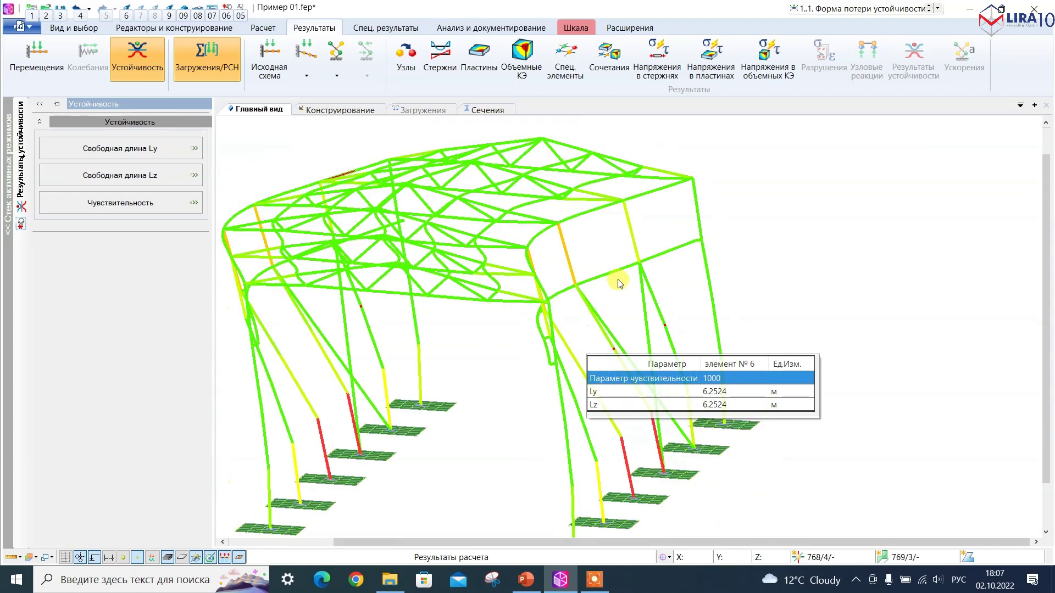
scroll(612, 269, "up", 3)
left_click(613, 270)
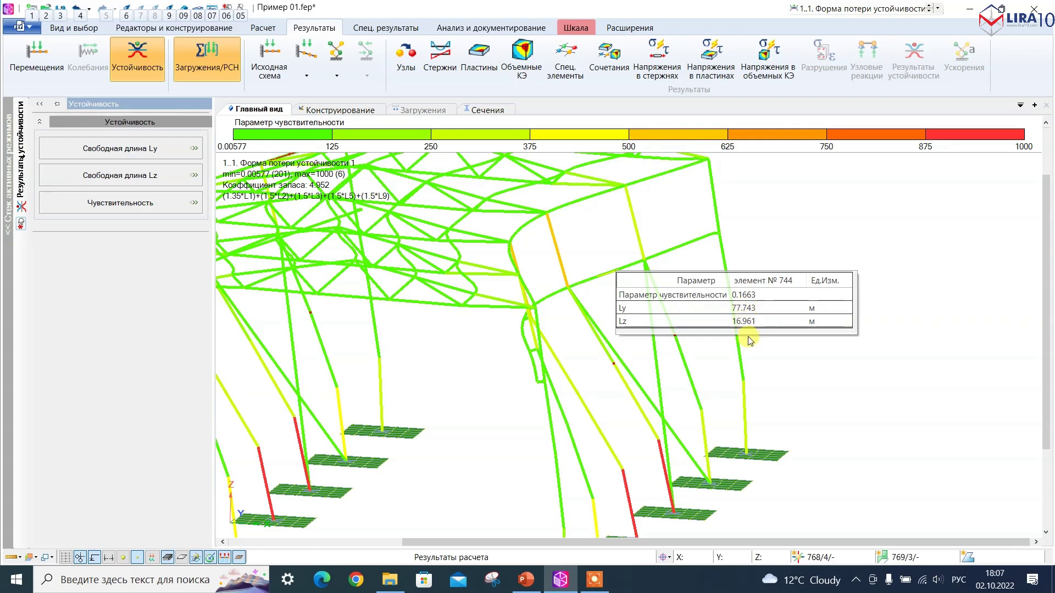
scroll(603, 344, "down", 2)
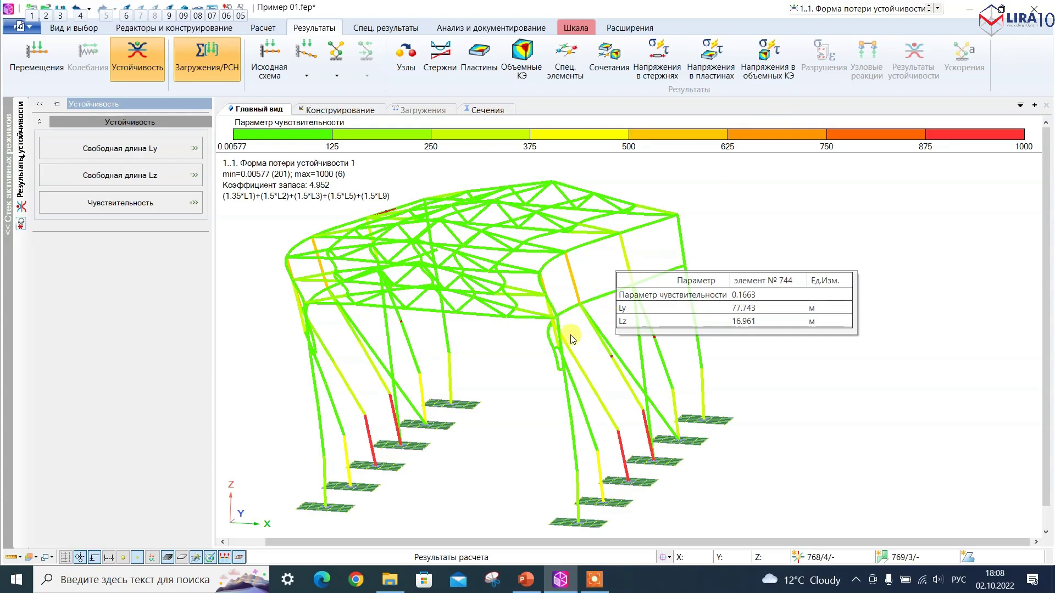
Step: Show the sensitivity map for buckling mode 2 (Форма потери устойчивости 2) and read the stability parameters of a red truss element
left_click(891, 10)
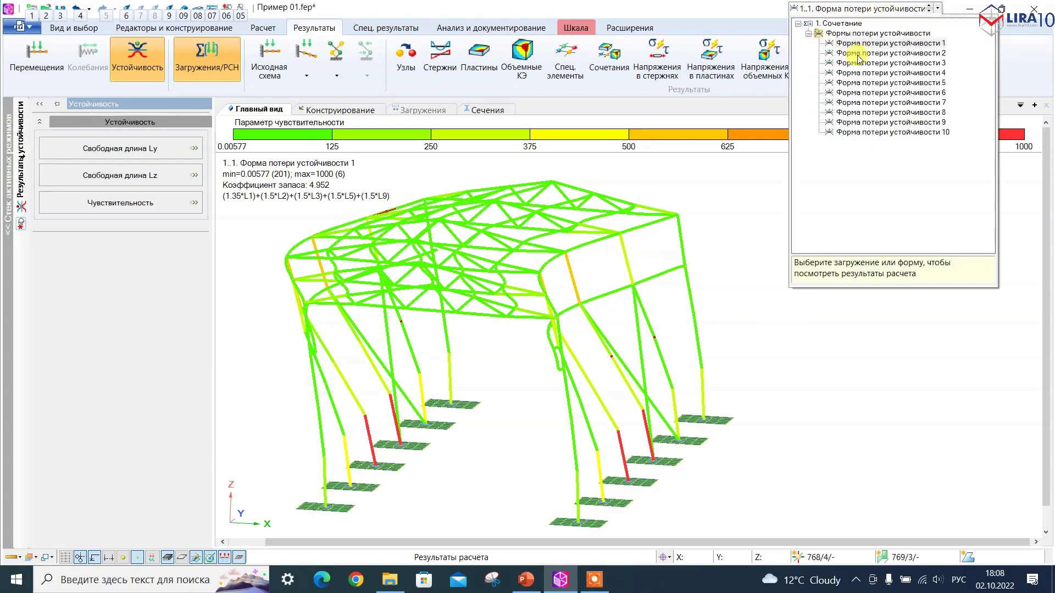
left_click(859, 53)
scroll(483, 351, "up", 2)
middle_click_drag(479, 354, 478, 387)
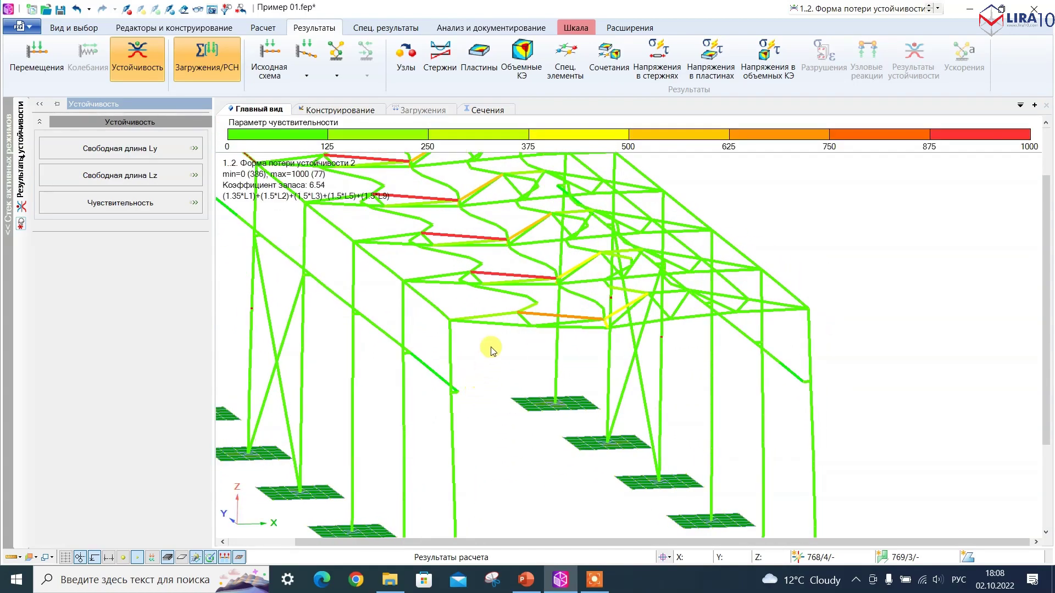
scroll(460, 213, "up", 6)
scroll(439, 254, "up", 1)
mouse_move(433, 275)
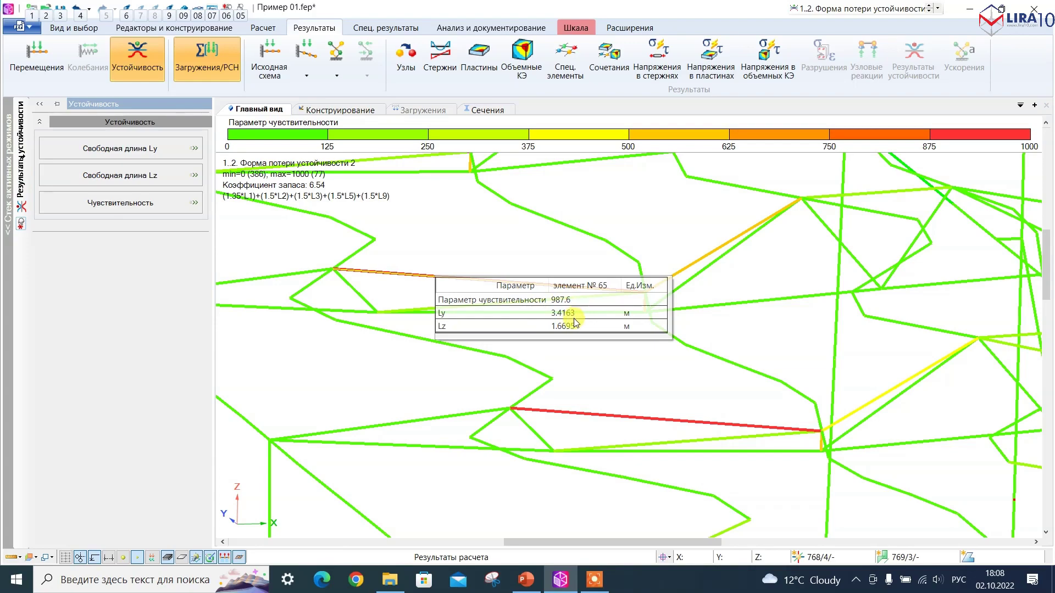
scroll(549, 311, "down", 2)
Step: Display the free length Ly map for buckling mode 2, return to the sensitivity map and reread the red truss element's parameters
left_click(144, 156)
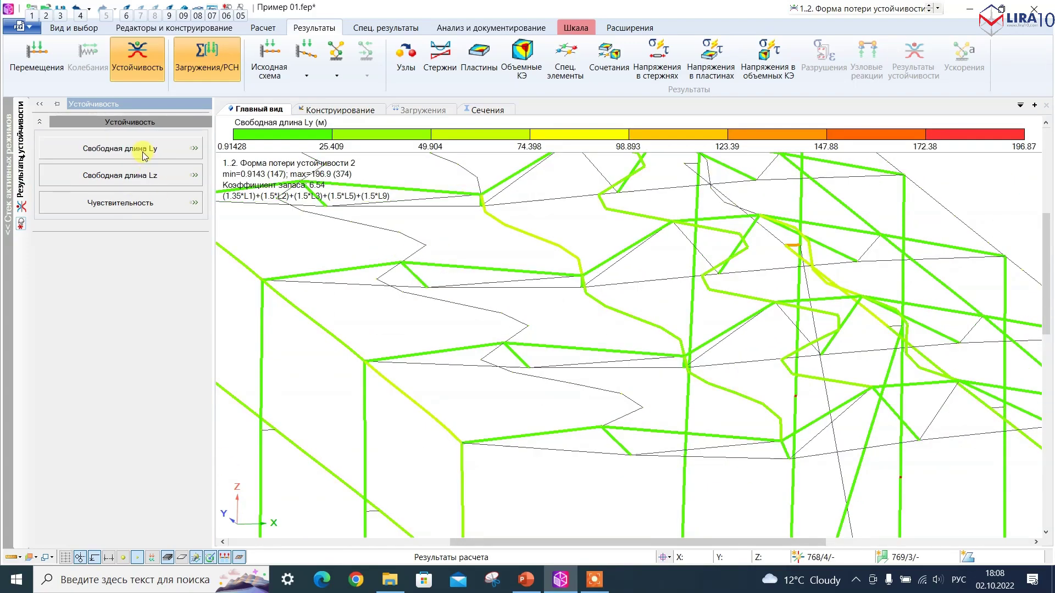
scroll(406, 301, "down", 3)
scroll(414, 299, "up", 5)
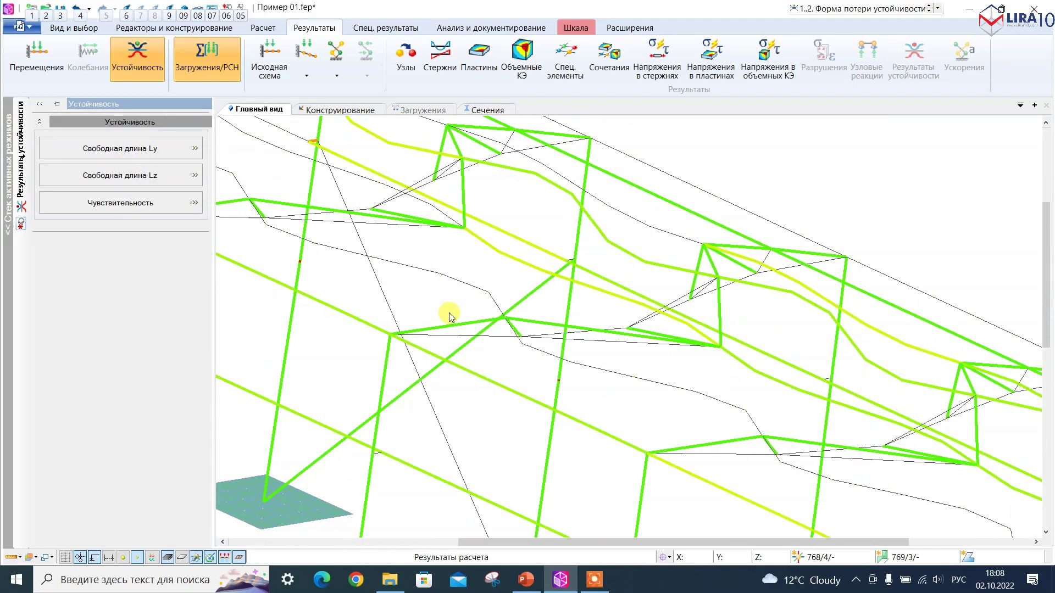
middle_click_drag(449, 314, 461, 318, "alt")
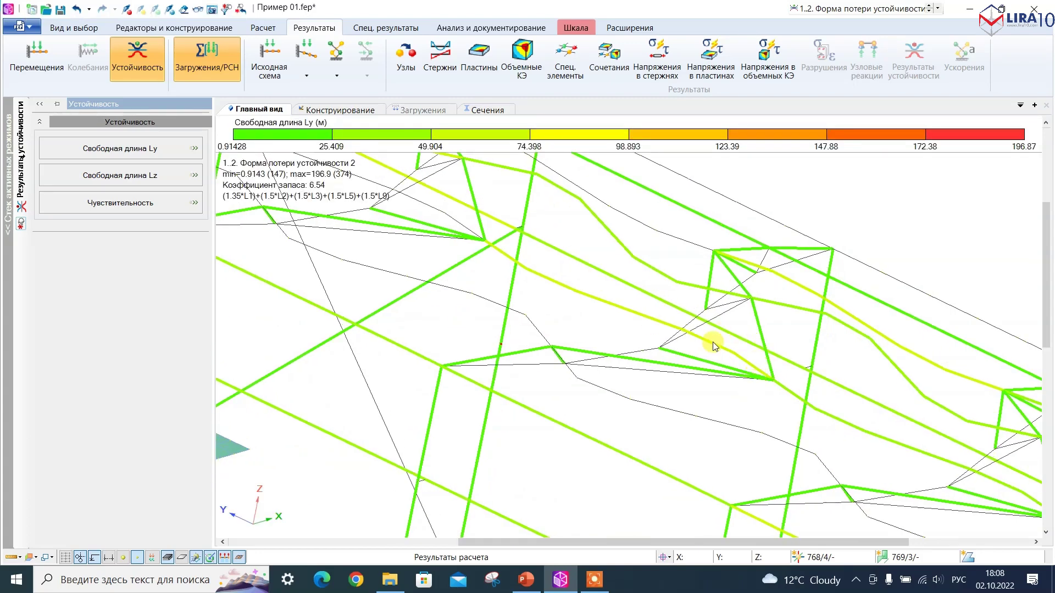
left_click(138, 204)
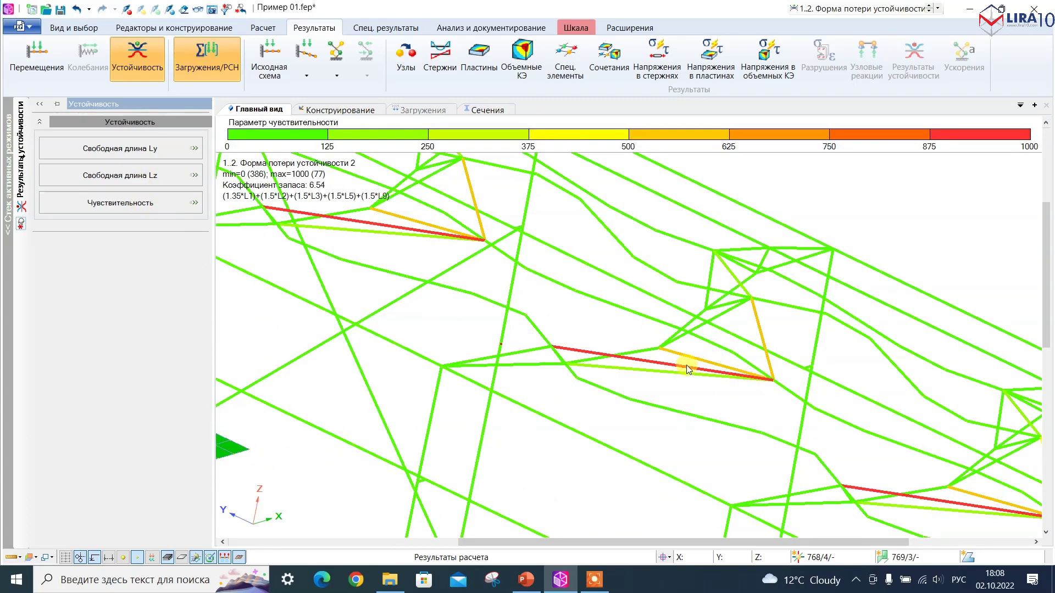
mouse_move(686, 364)
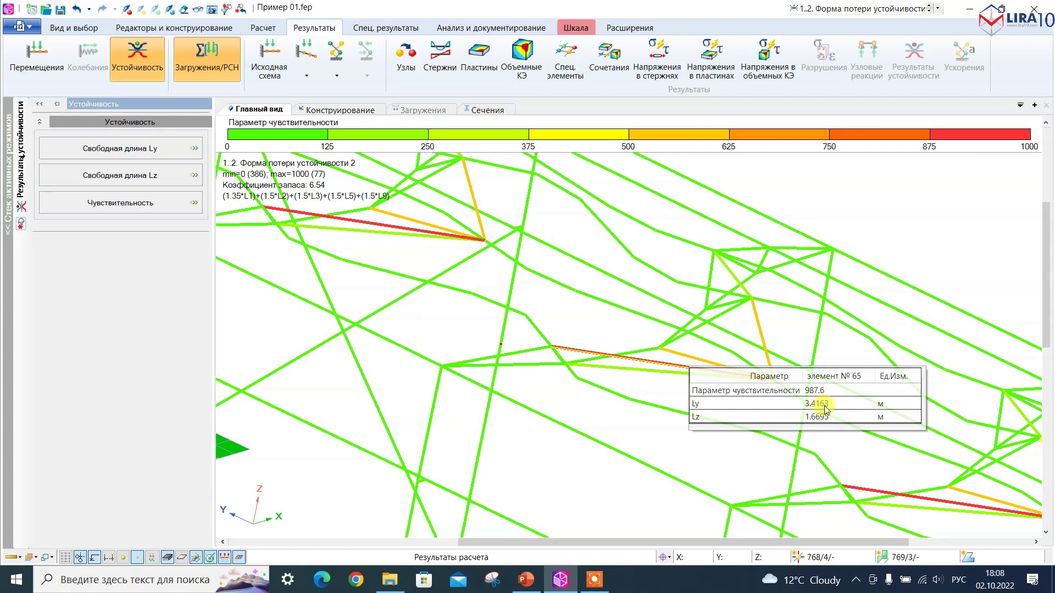
Step: Read a red truss element's stability parameters in buckling mode 3, and return to mode 2 to read its red truss element again
scroll(859, 10, "down", 1)
mouse_move(851, 300)
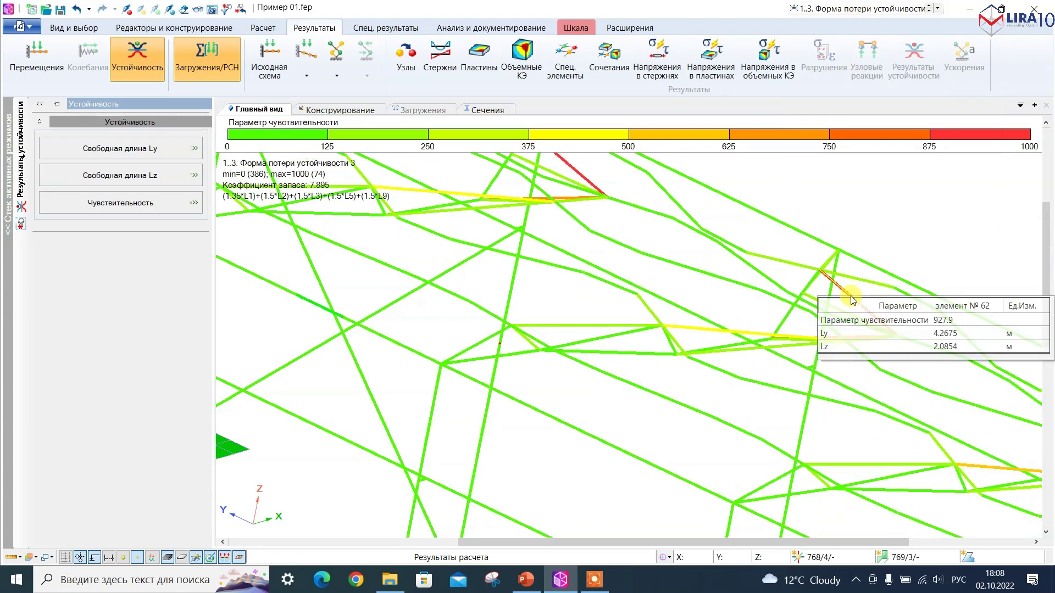
left_click(912, 9)
left_click(874, 44)
mouse_move(715, 308)
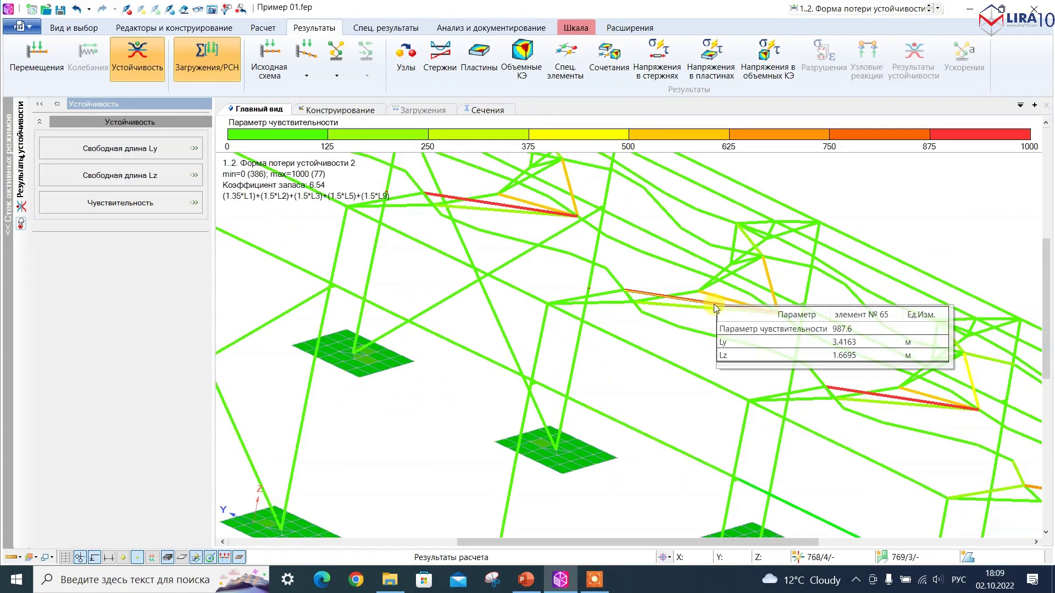
scroll(724, 291, "down", 2)
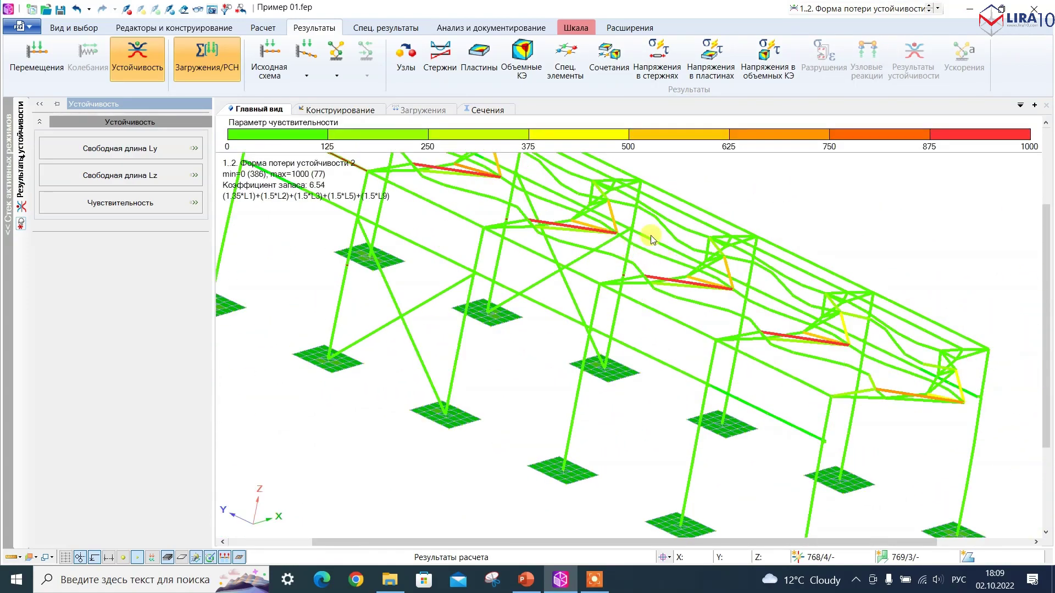
Step: Return to the source data and view the effective lengths of the Концевая опора - балка and Пролет возле концевой опоры design types
left_click(263, 28)
left_click(22, 70)
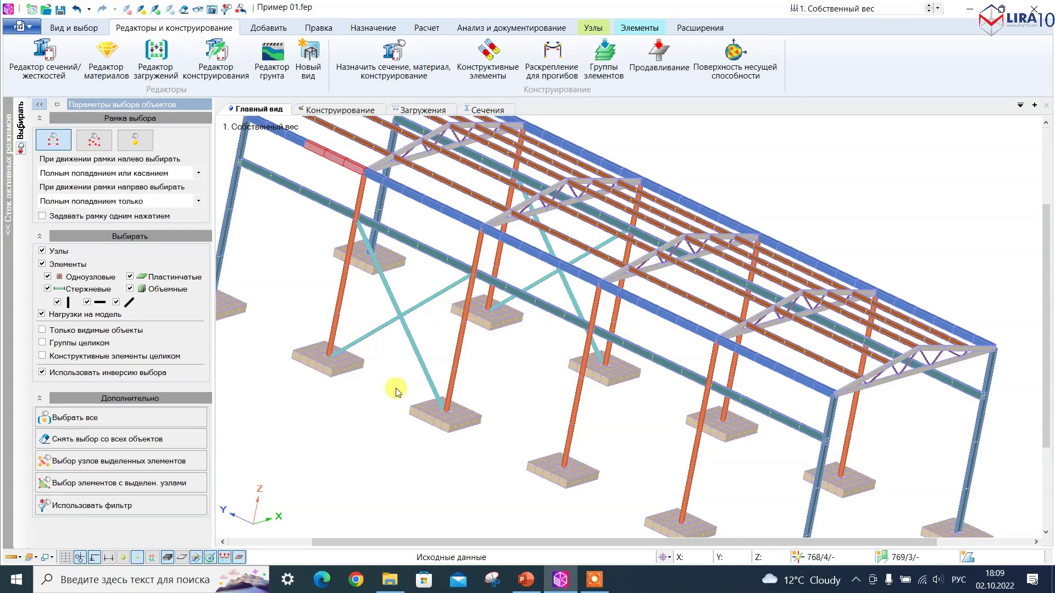
left_click(223, 64)
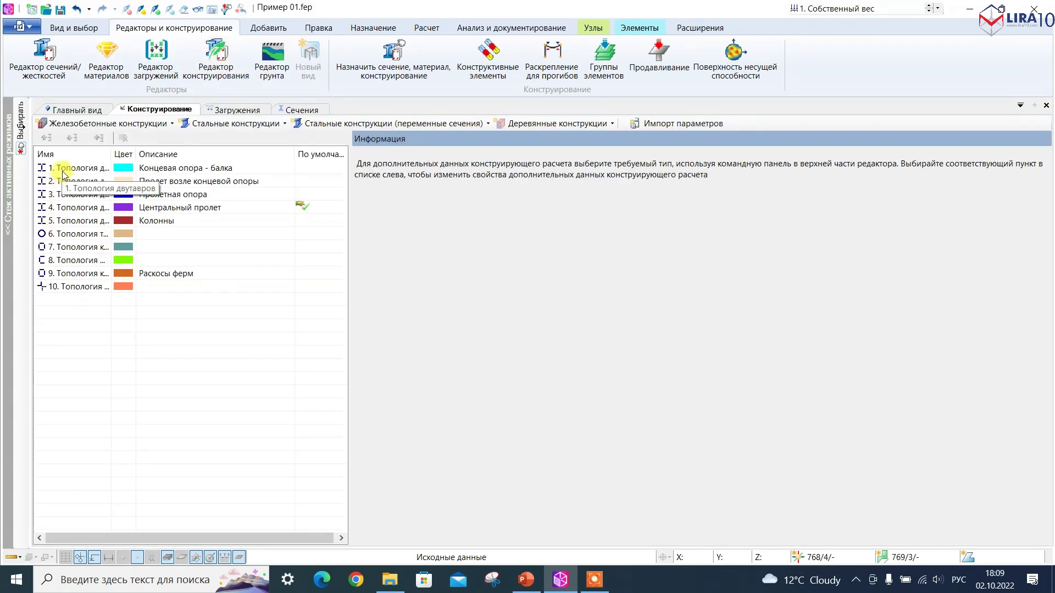
left_click(64, 173)
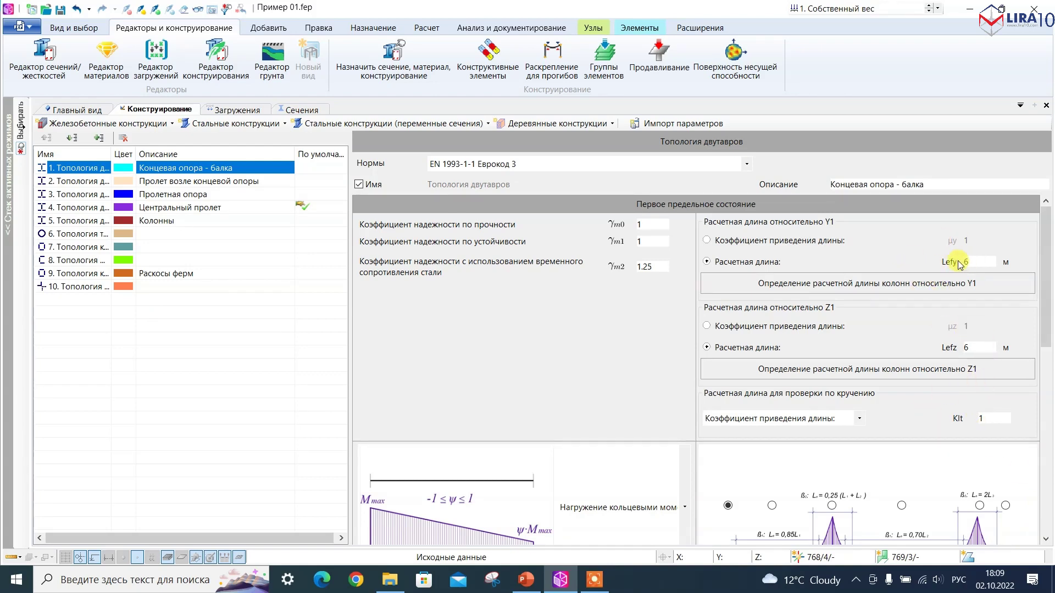
left_click(74, 185)
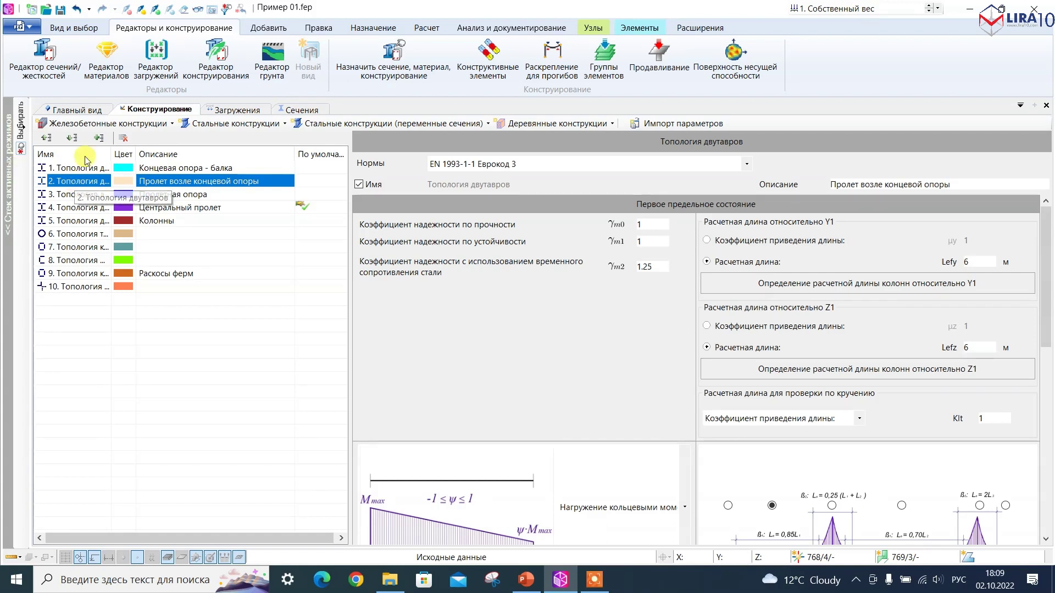
Step: Switch to PowerPoint and present slide 34 on effective lengths in the «УСТОЙЧИВОСТЬ» system
left_click(525, 580)
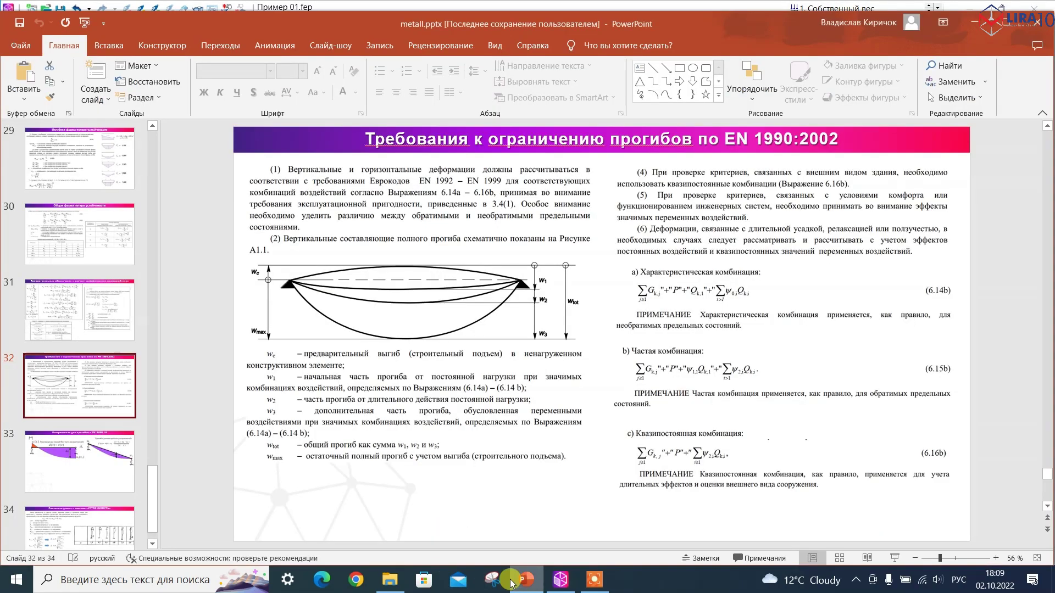
left_click(107, 473)
left_click(89, 531)
key("shift+F5")
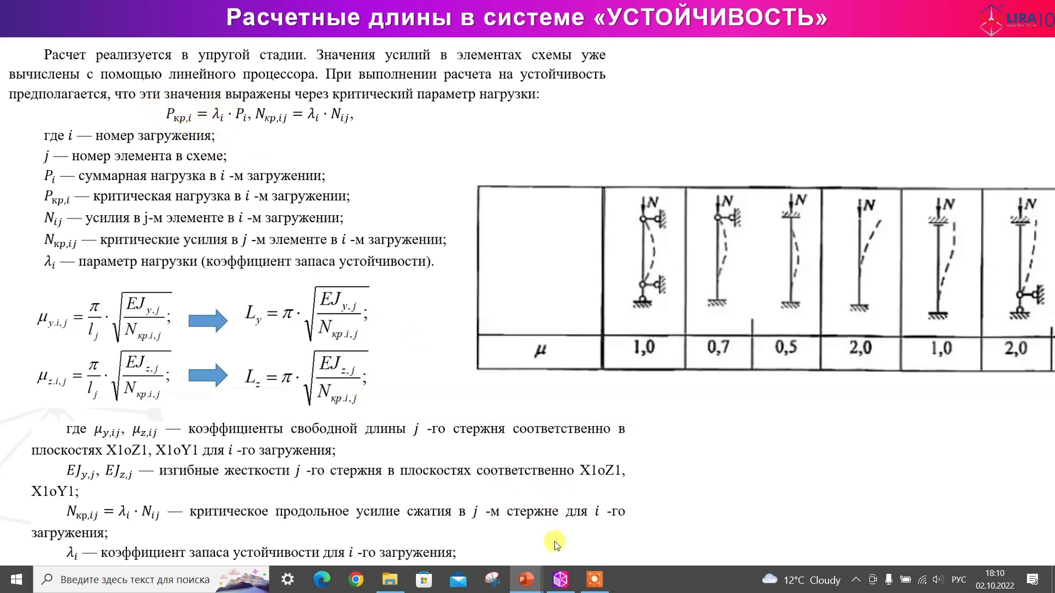
Step: Switch back to LIRA 10, open the calculation's stability results and display the whole frame in buckling mode 1
left_click(560, 580)
left_click(424, 27)
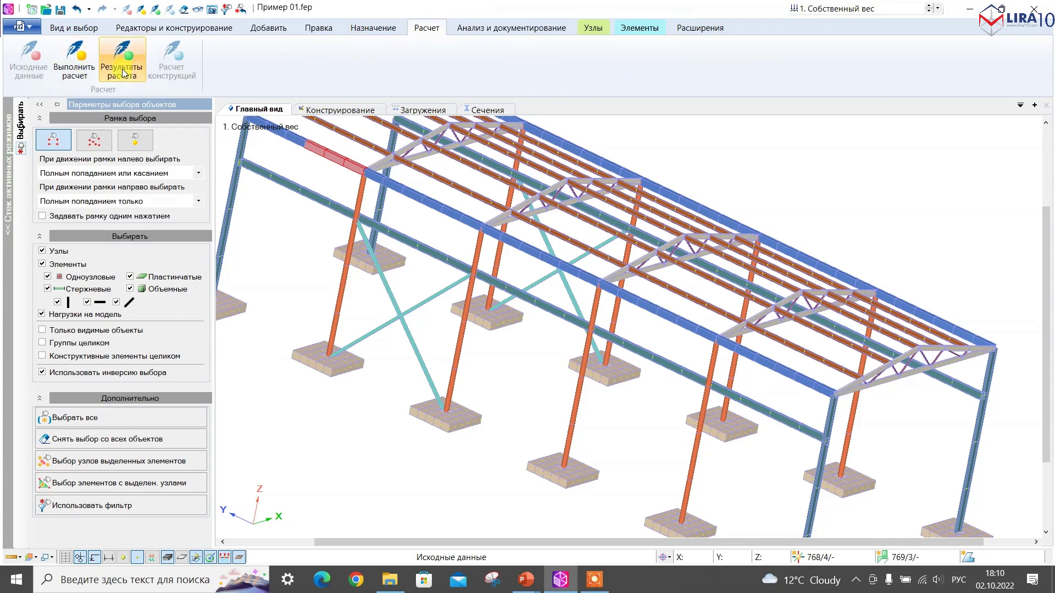
left_click(125, 57)
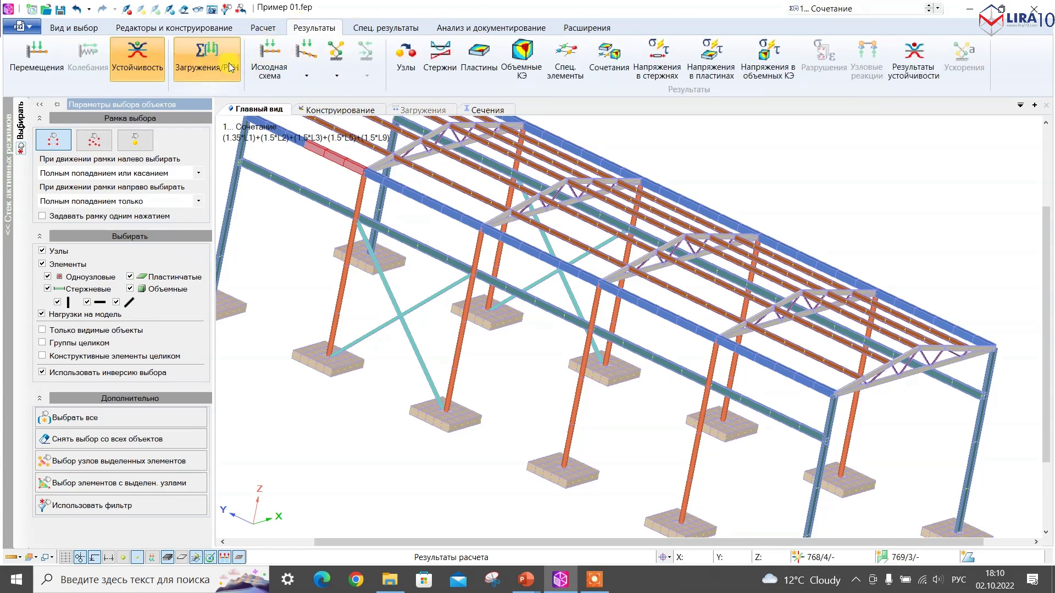
left_click(913, 58)
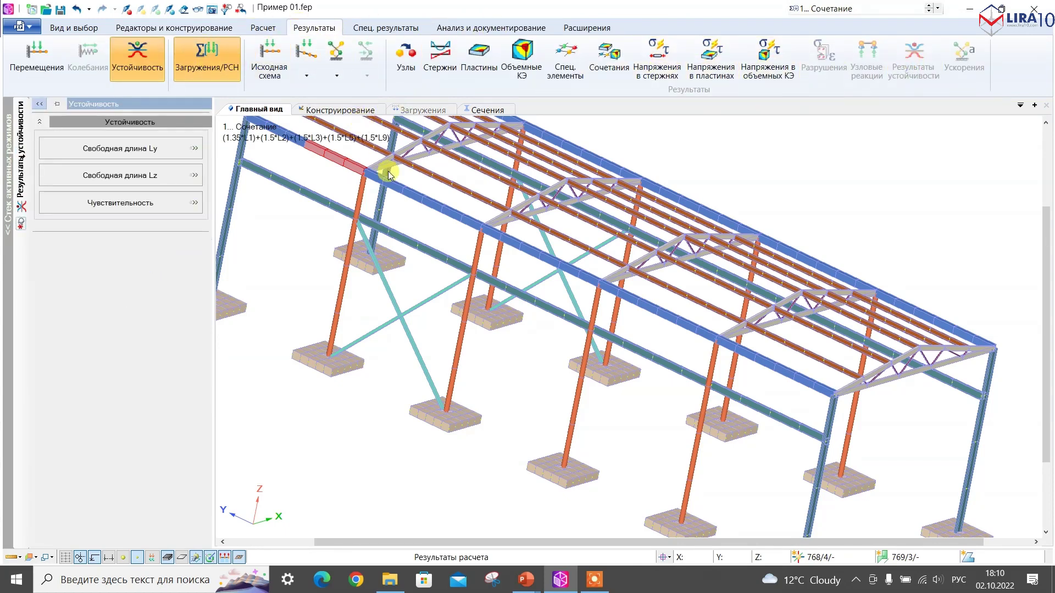
scroll(423, 308, "down", 3)
left_click(872, 11)
left_click(873, 41)
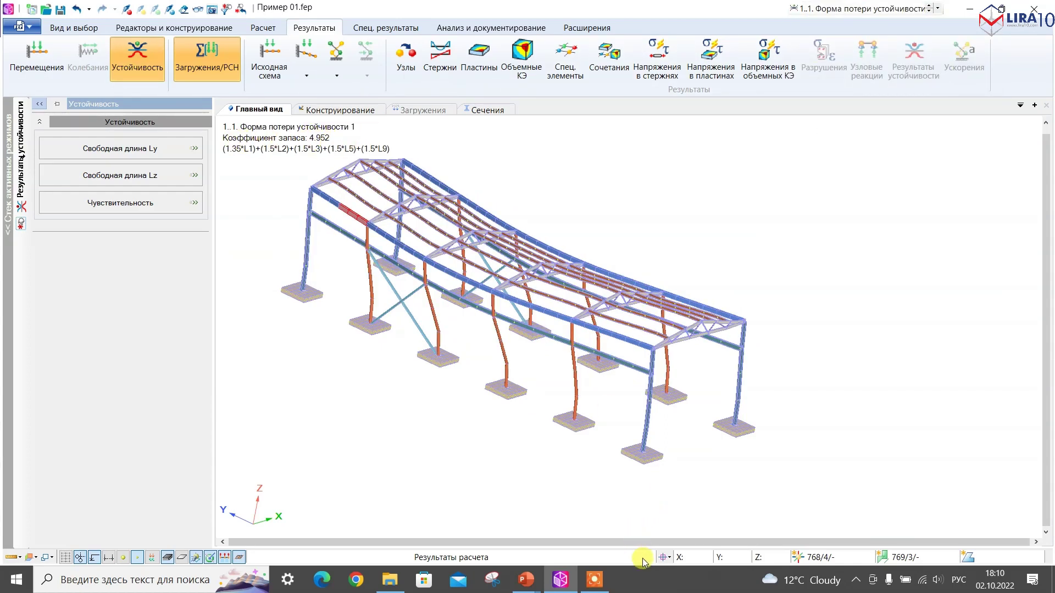
Step: Switch to the PowerPoint slide show to review the effective length formulas against the buckling mode
left_click(530, 580)
left_click(463, 549)
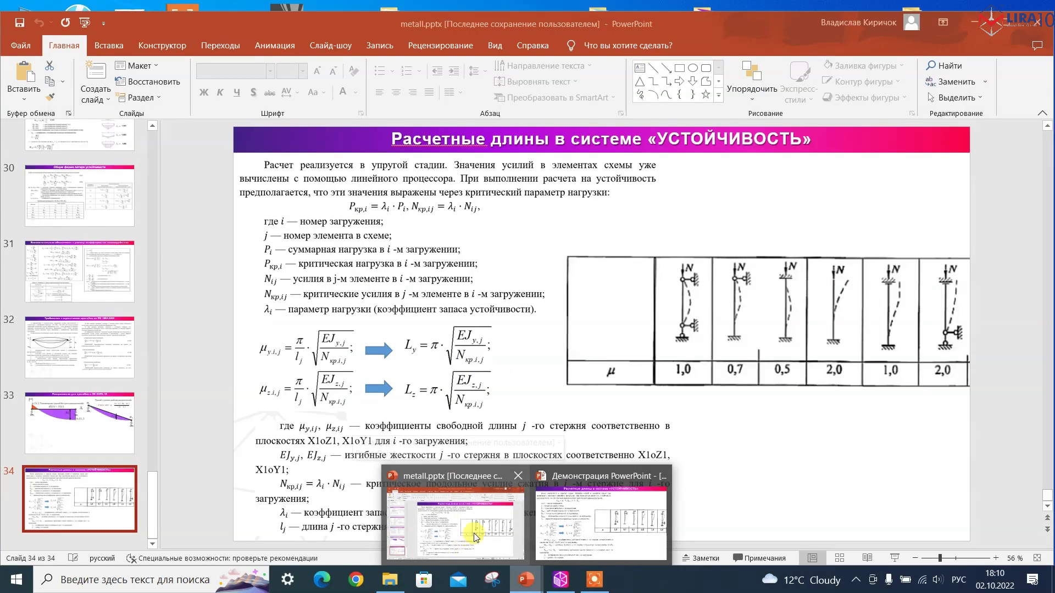
left_click(560, 580)
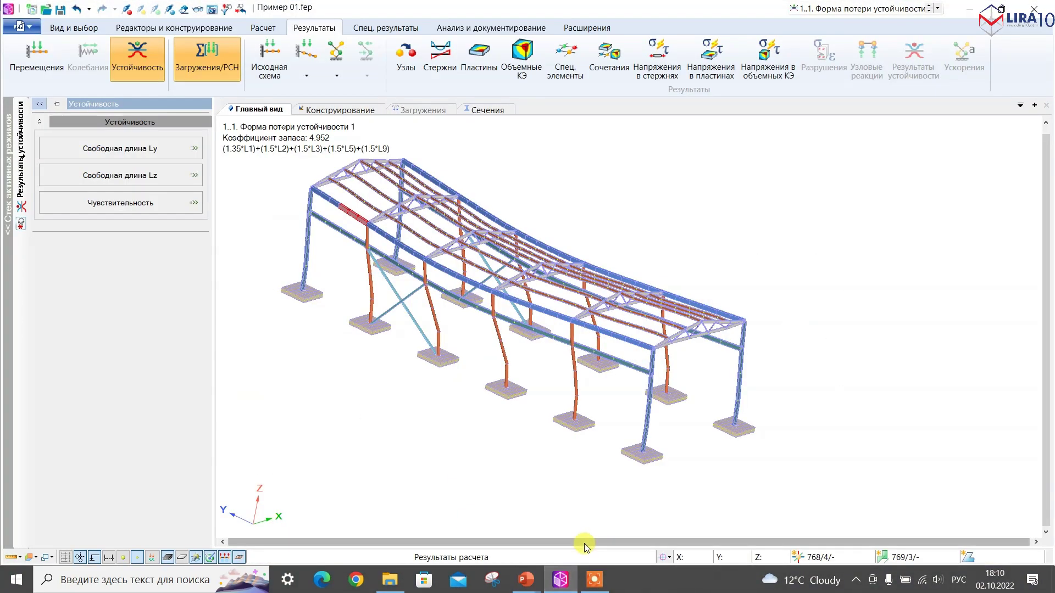
left_click(525, 579)
left_click(601, 541)
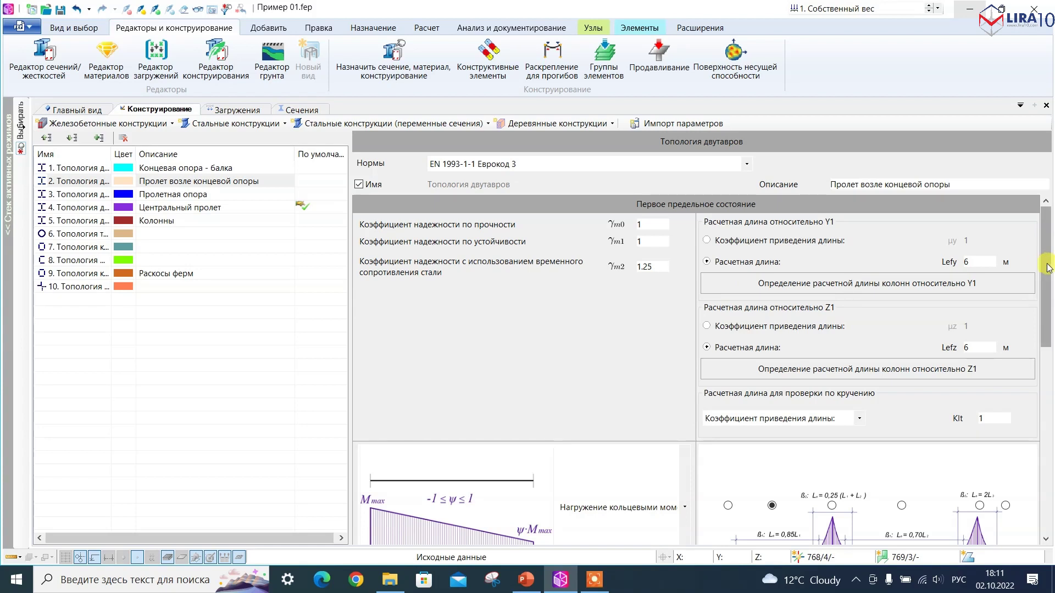
Step: Set the torsion-check length of Пролет возле концевой опоры to Использовать расчетную длину в направлении минимальной жесткости
scroll(1049, 267, "down", 1)
scroll(794, 405, "up", 1)
left_click(793, 418)
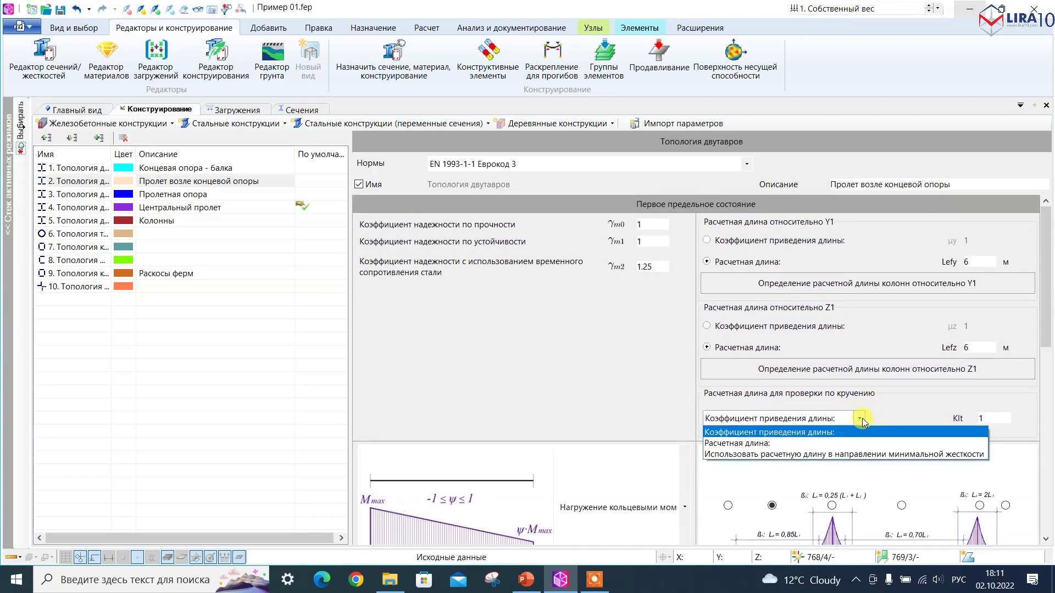
left_click(739, 456)
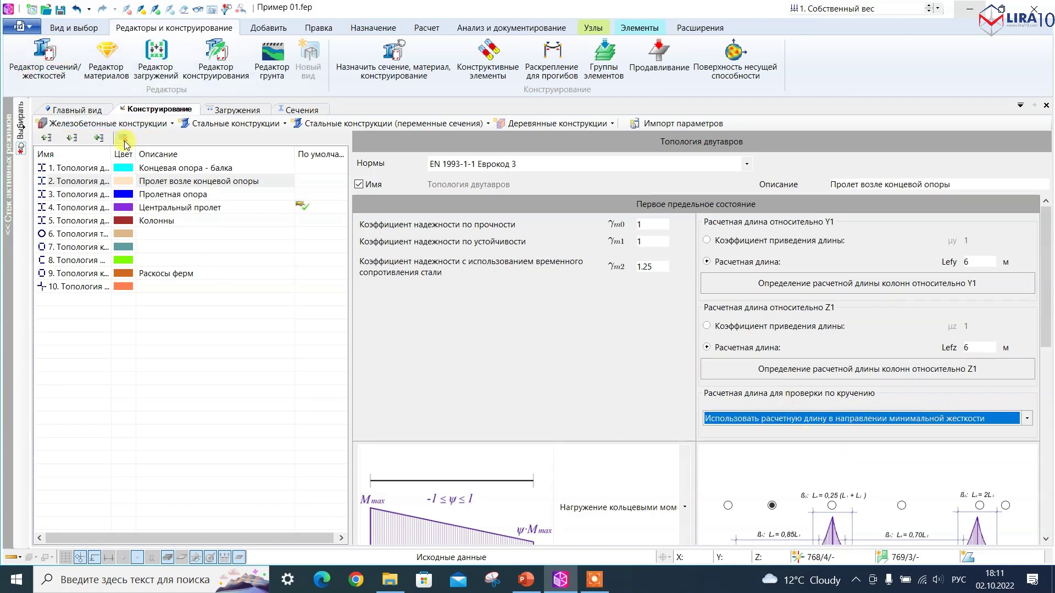
Step: Set torsion-check length to Использовать расчетную длину в направлении минимальной жесткости for Концевая опора - балка, Пролетная опора and Центральный пролет
left_click(87, 170)
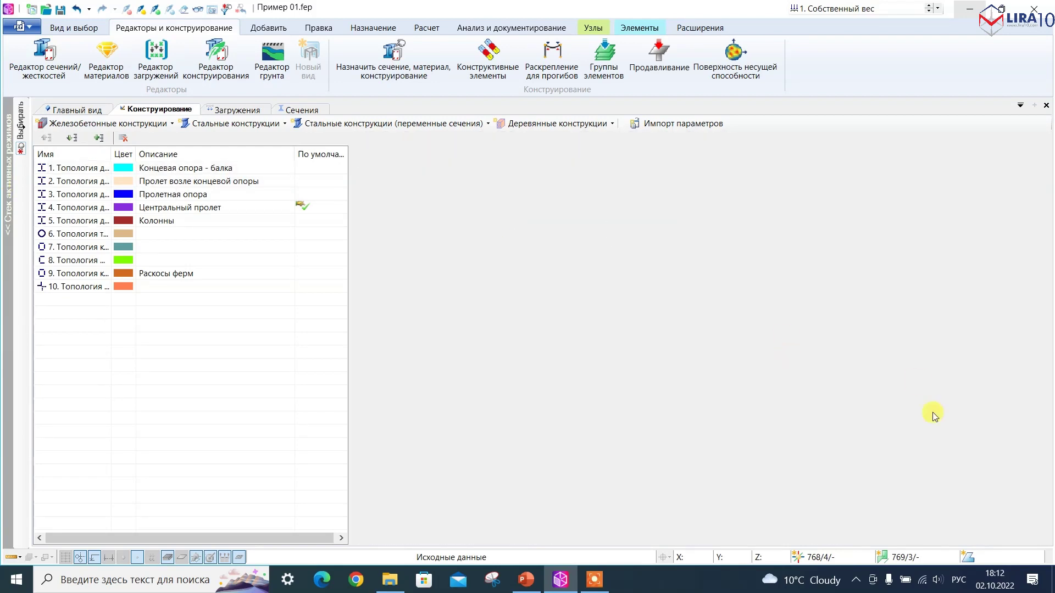
left_click(836, 420)
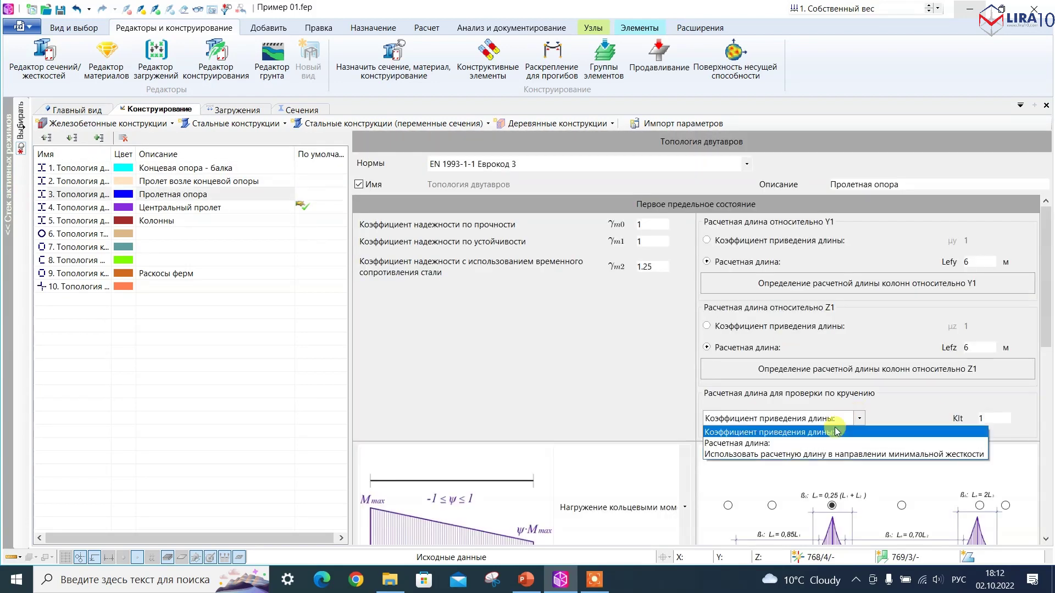
left_click(829, 454)
left_click(57, 208)
left_click(761, 418)
left_click(764, 455)
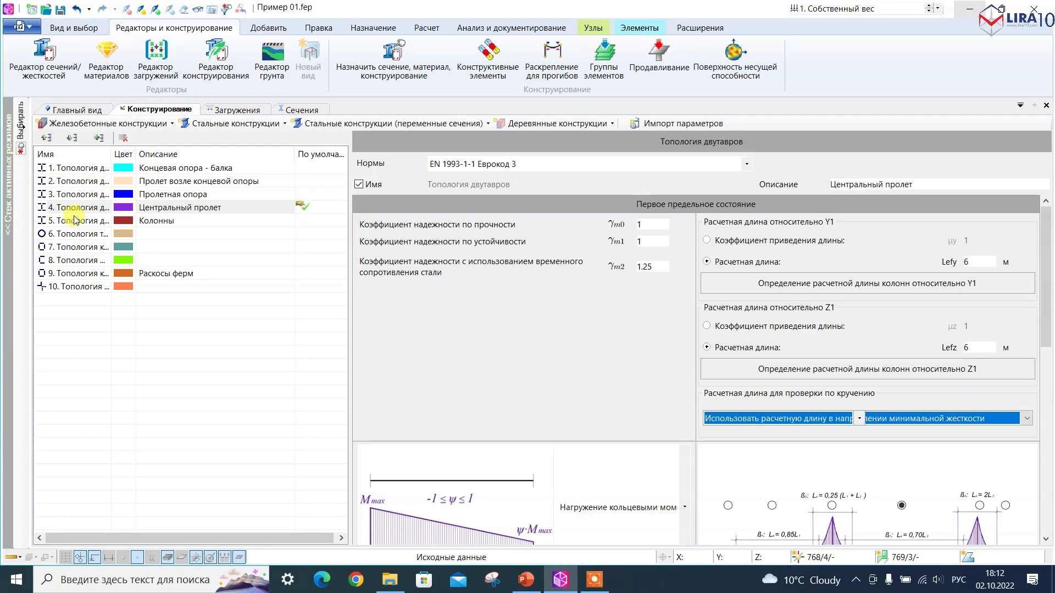
Step: Apply Использовать расчетную длину в направлении минимальной жесткости for the torsion check to the Колонны type and type 7
left_click(58, 220)
left_click(769, 418)
left_click(763, 455)
left_click(82, 235)
left_click(77, 248)
left_click(761, 418)
left_click(725, 453)
Step: Apply the same minimum-stiffness-direction torsion length option to type 8, type 9 (Раскосы ферм) and type 10
left_click(57, 263)
left_click(764, 418)
left_click(764, 455)
left_click(71, 273)
left_click(764, 418)
left_click(764, 455)
left_click(77, 286)
left_click(764, 418)
left_click(764, 455)
Step: Review the effective length settings about Y1 and Z1 for the I-section types from Концевая опора - балка through Колонны
left_click(80, 171)
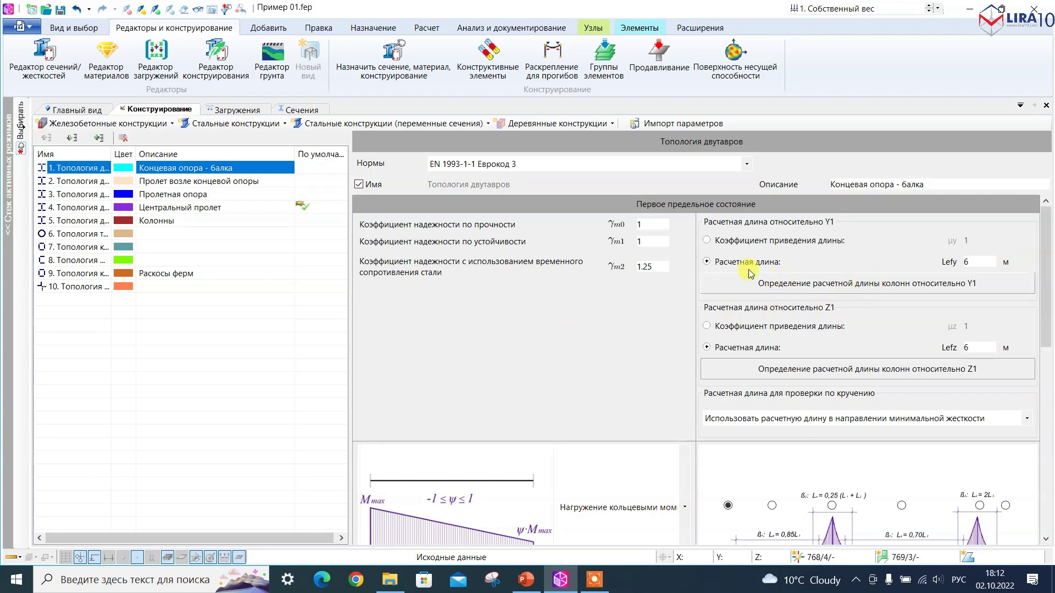
left_click(70, 191)
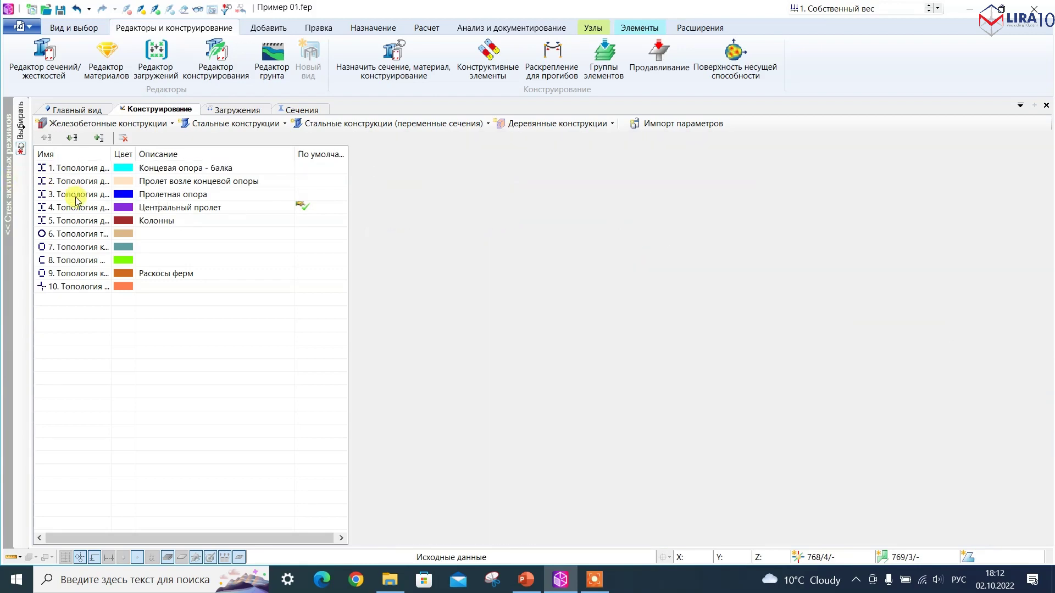
left_click(74, 196)
left_click(66, 209)
left_click(66, 221)
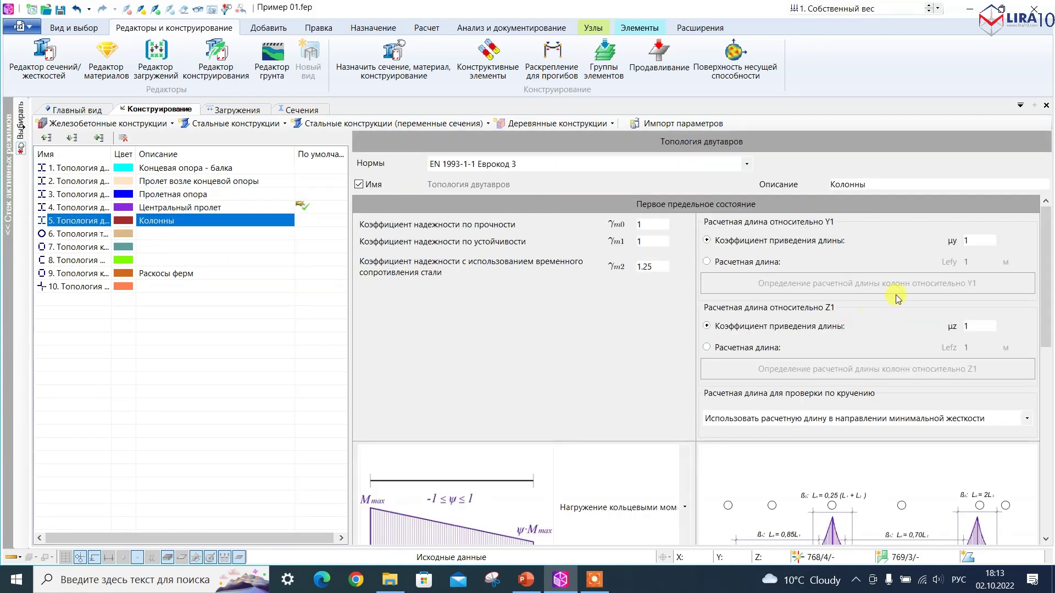
left_click_drag(980, 242, 949, 240)
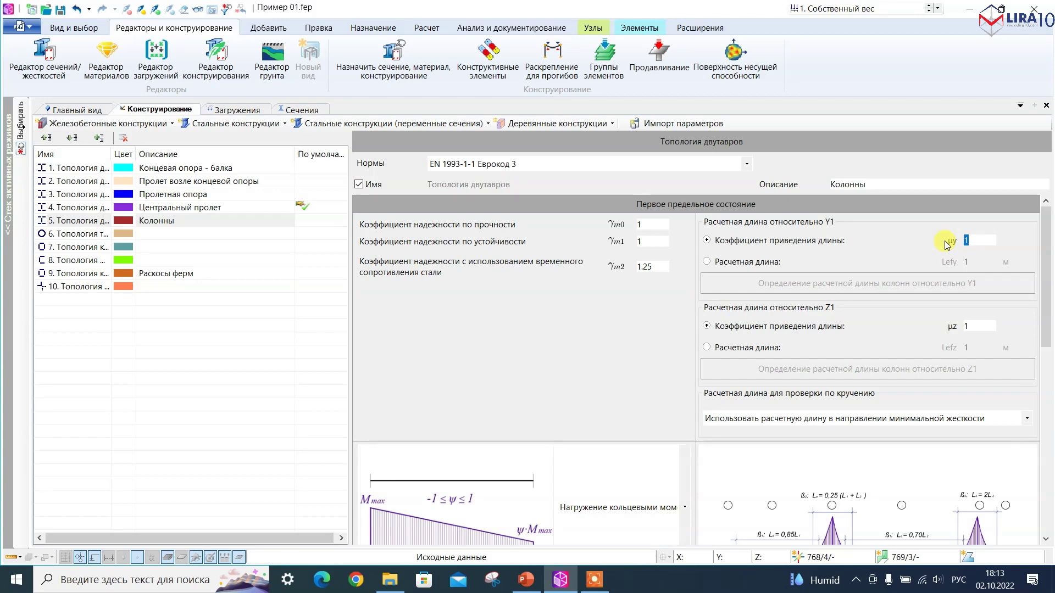
Step: Define the Y1 effective length of pipe type 6 as Расчетная длина with Lefy 6.25 m
left_click(78, 235)
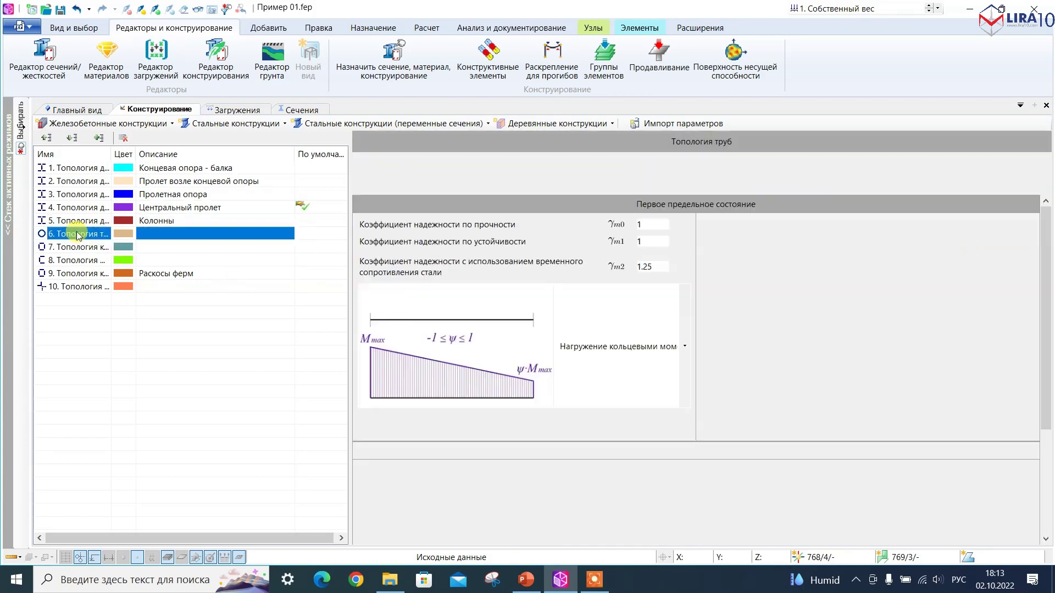
left_click(978, 241)
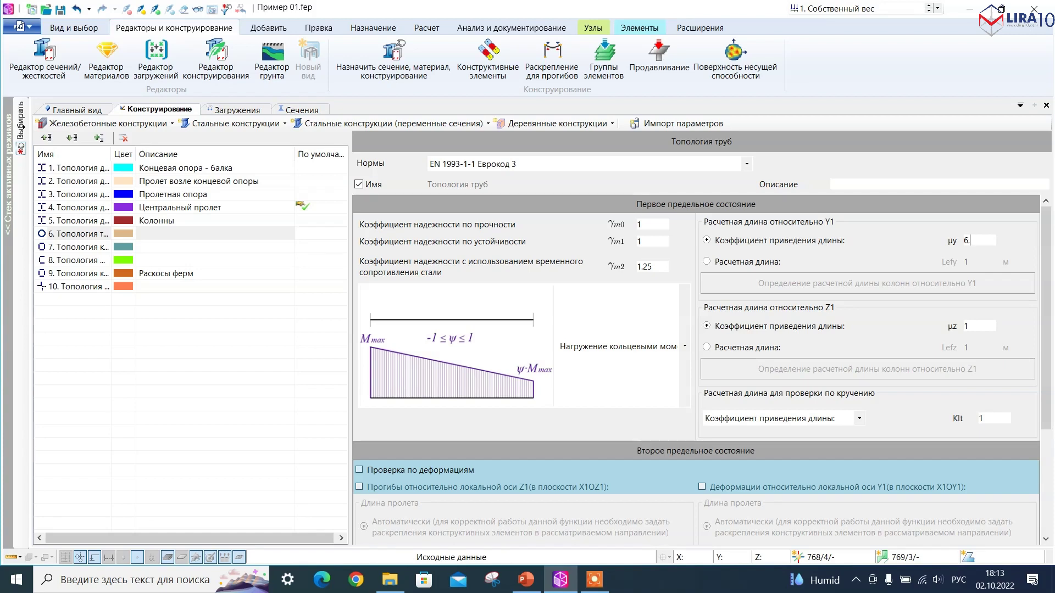
left_click(714, 260)
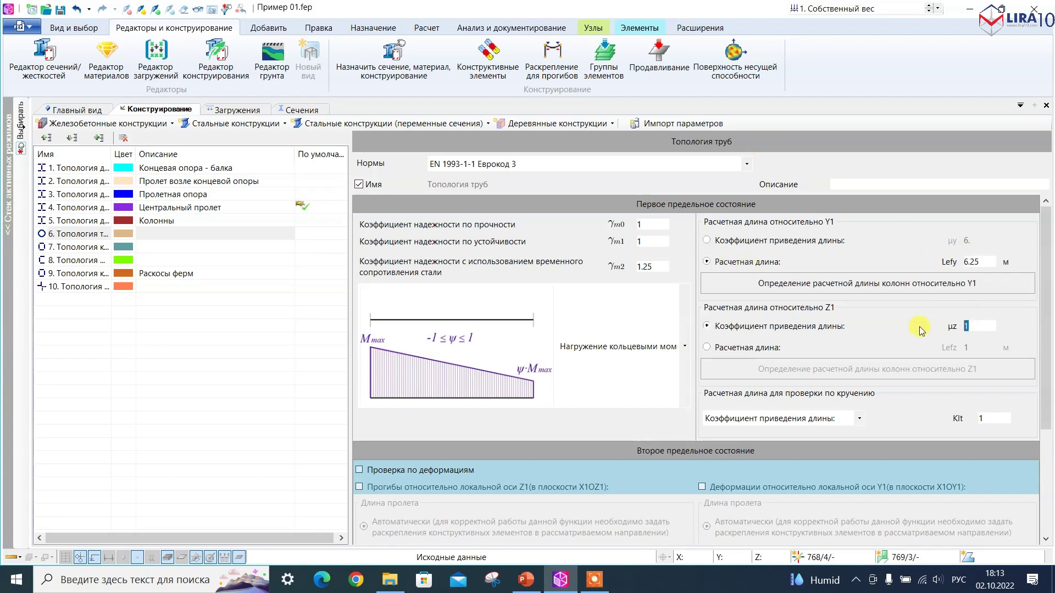
Step: Display buckling mode 1 of the load combination in the stability results and open the Результаты устойчивости query
left_click(77, 220)
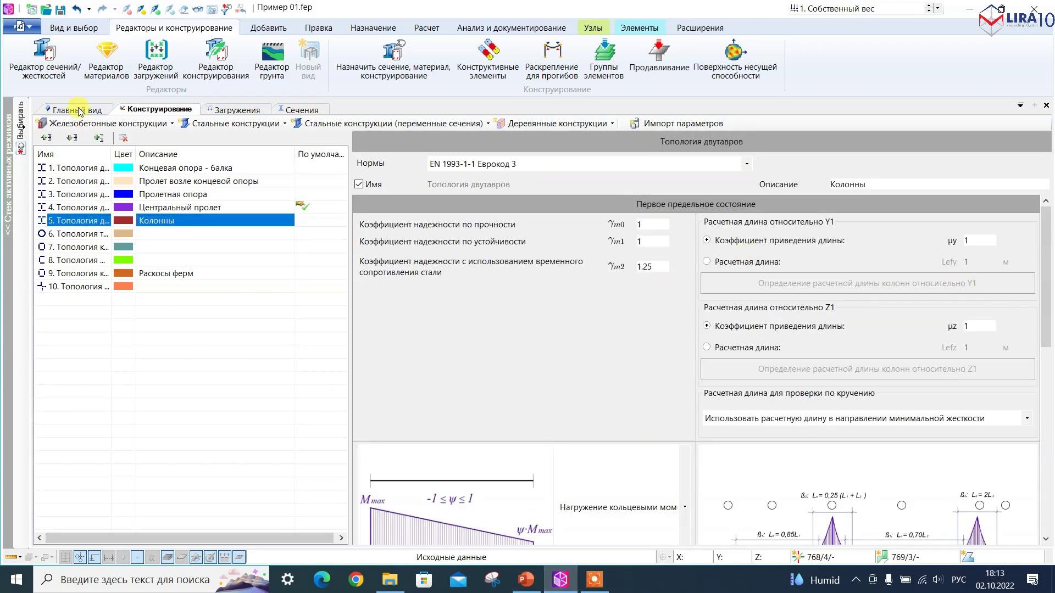
left_click(428, 29)
left_click(123, 62)
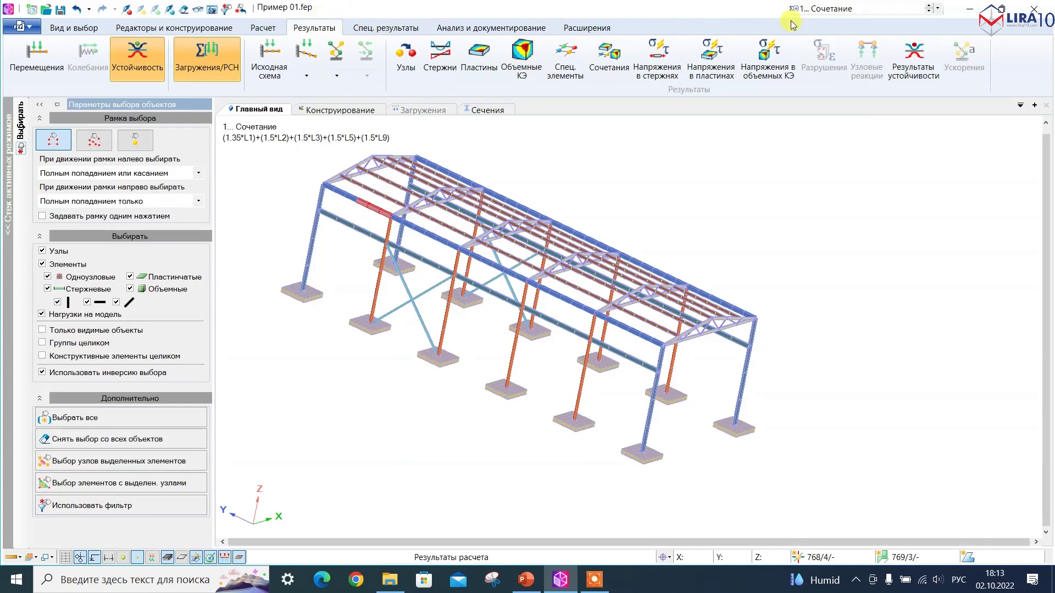
left_click(810, 9)
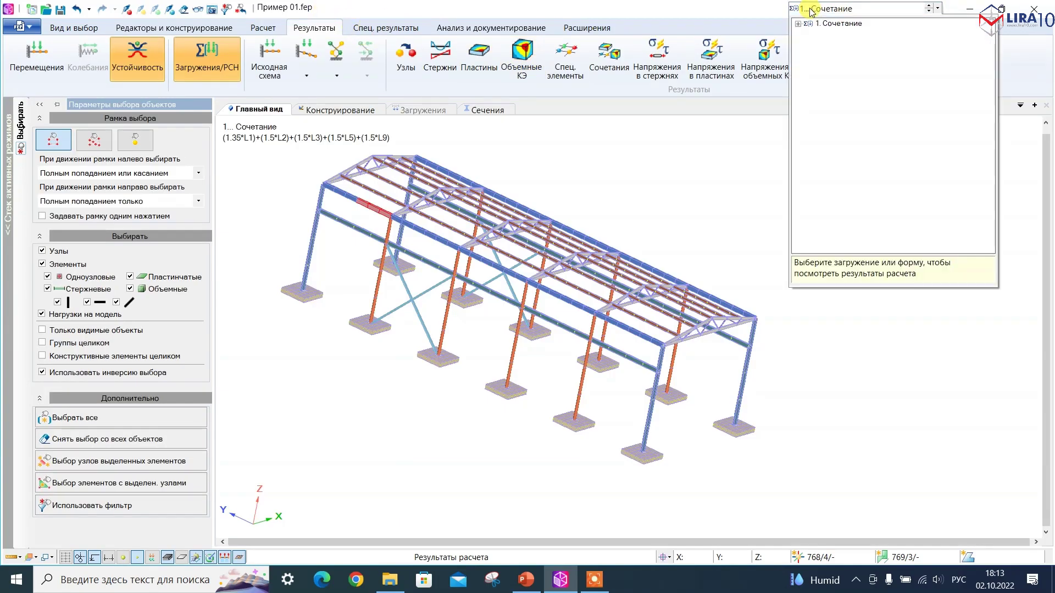
left_click(796, 24)
left_click(830, 47)
scroll(304, 248, "up", 4)
left_click(913, 62)
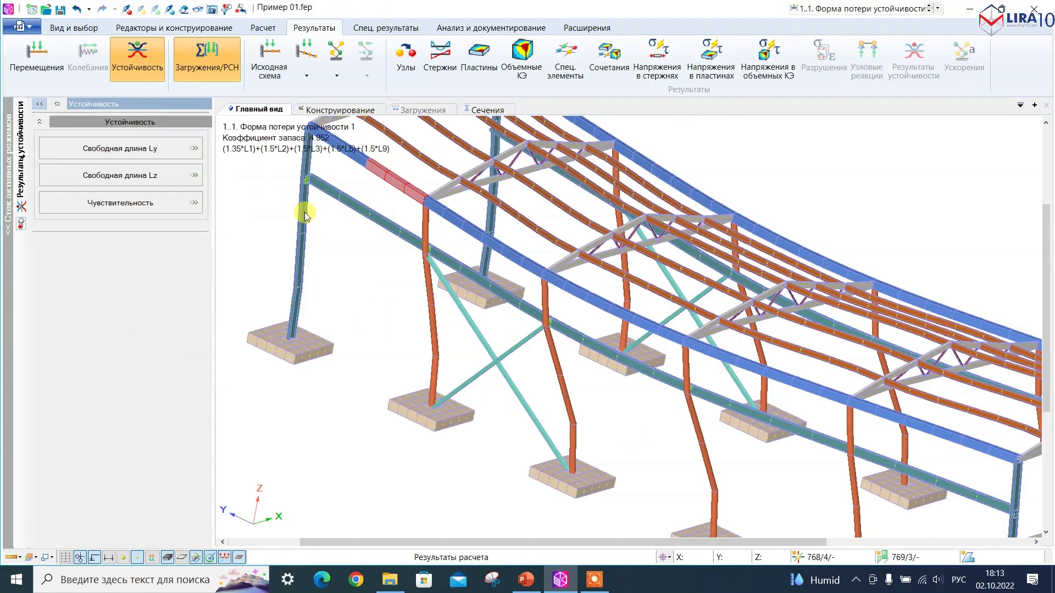
Step: Inspect the sensitivity parameter and free lengths Ly and Lz of the corner column's segments down to its base
left_click(303, 212)
left_click(295, 303)
left_click(299, 258)
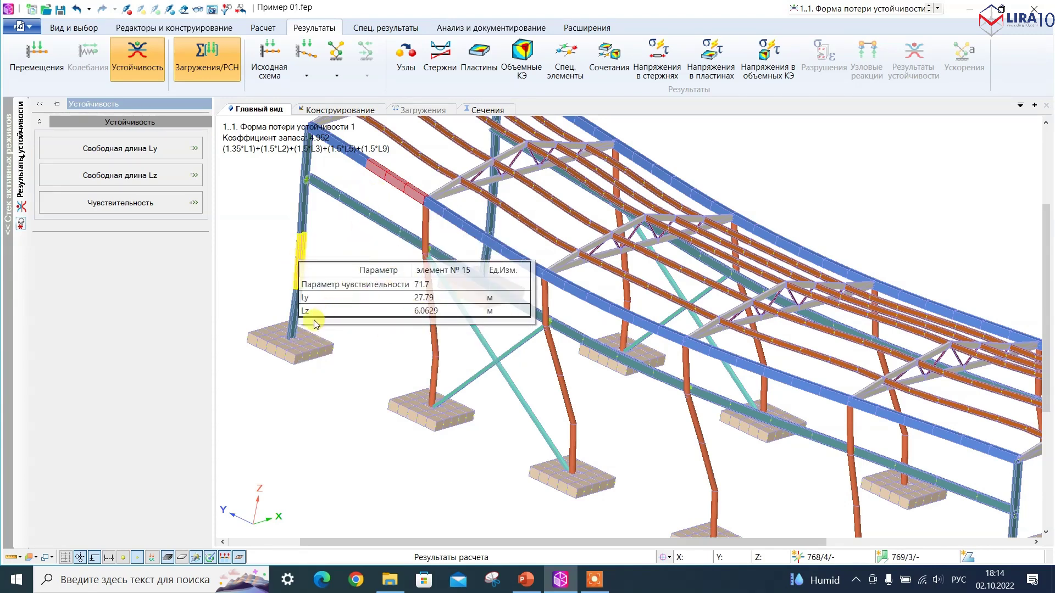
left_click(293, 313)
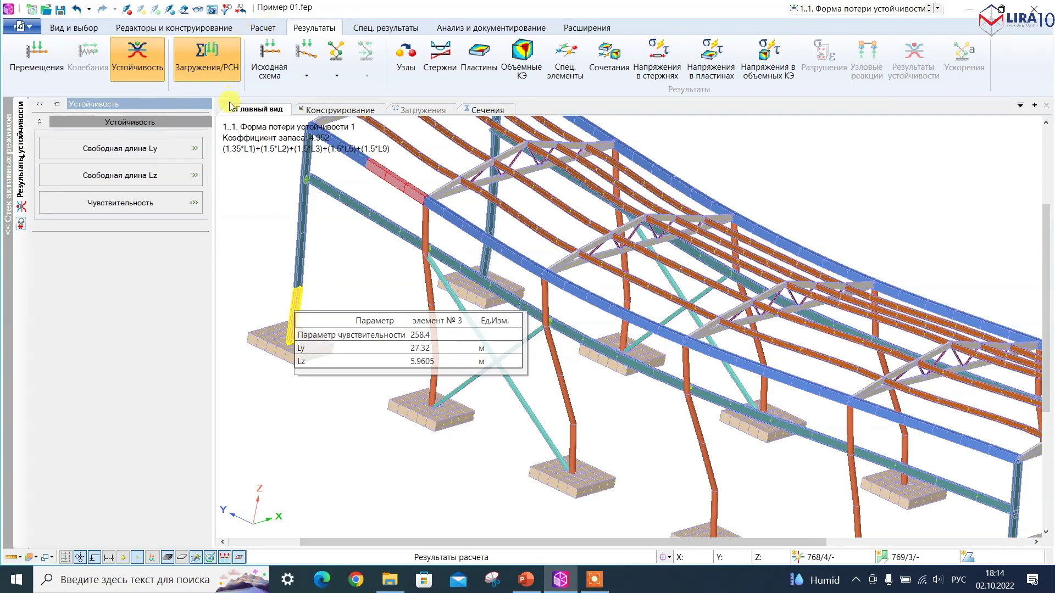
scroll(459, 192, "down", 3)
middle_click_drag(459, 192, 413, 177)
scroll(352, 358, "up", 5)
left_click(467, 338)
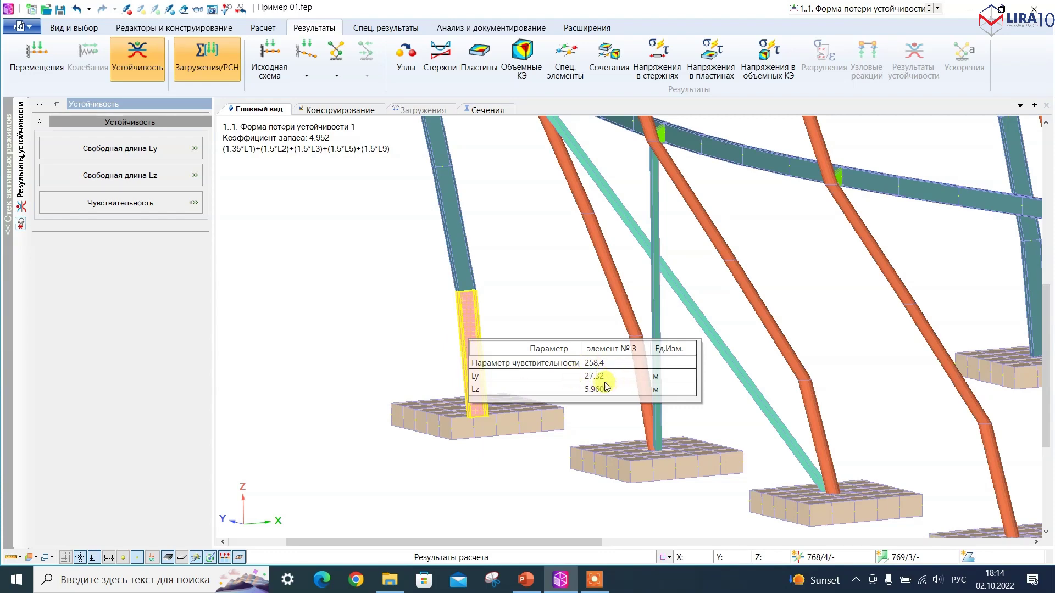
scroll(607, 384, "down", 2)
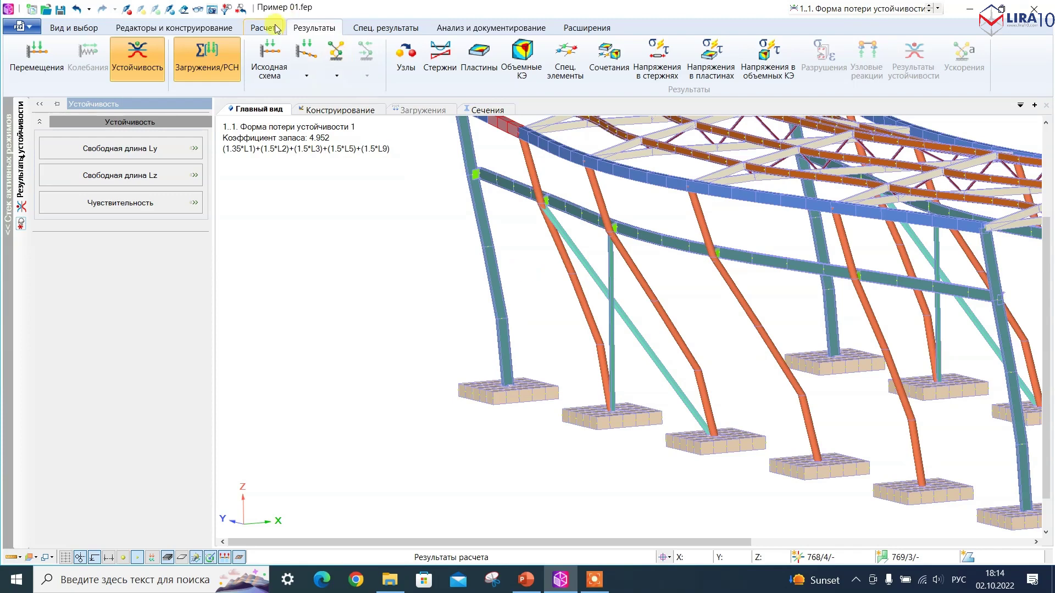
Step: Return to the design data and review the effective length coefficients of box type 7, channel type 8 and angle type 10
left_click(174, 28)
left_click(188, 66)
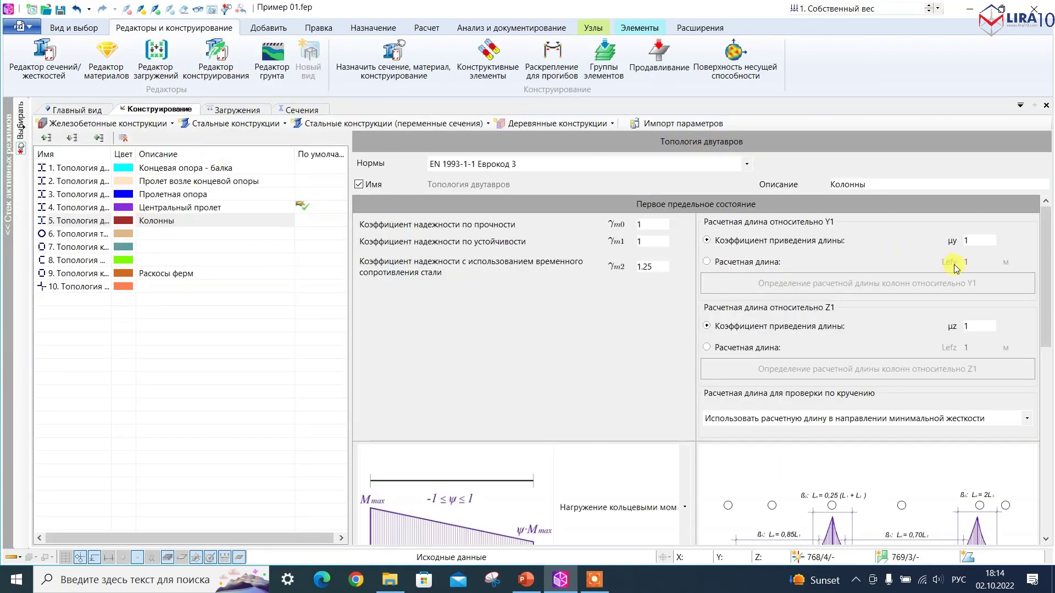
left_click(64, 246)
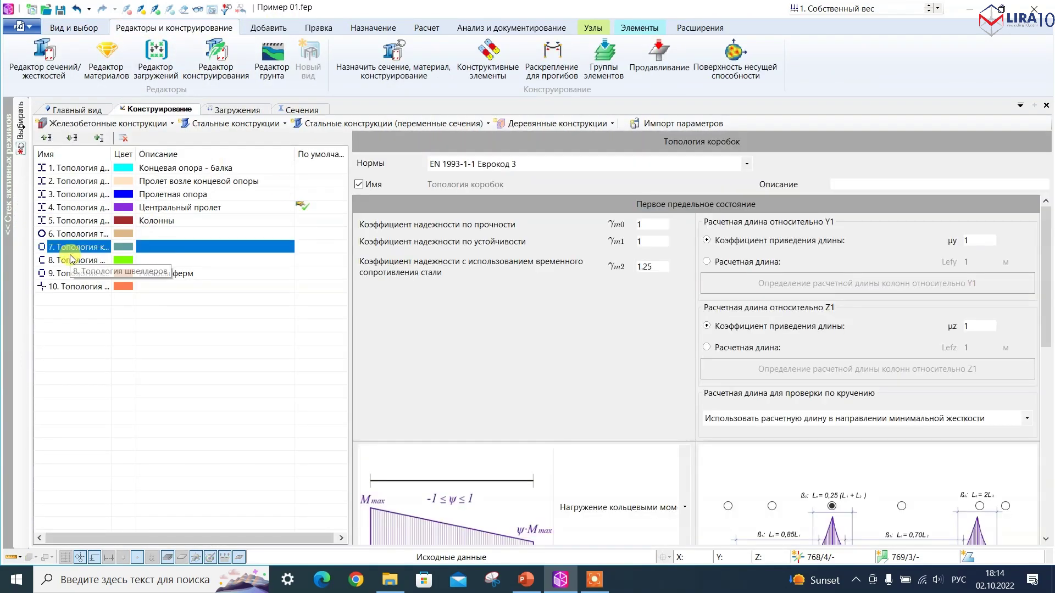
left_click(76, 262)
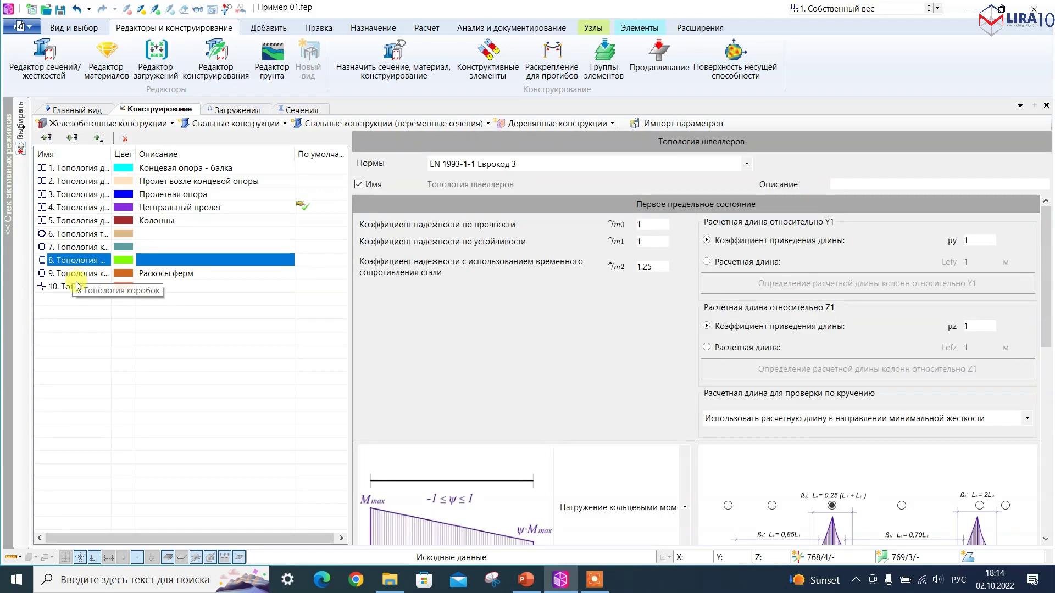
left_click(77, 288)
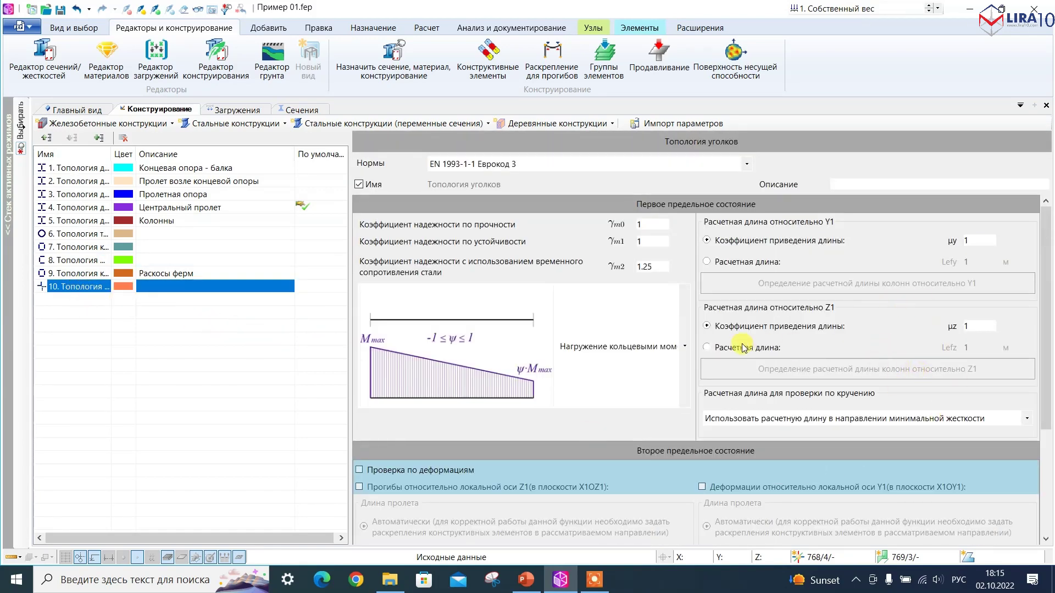
left_click(78, 261)
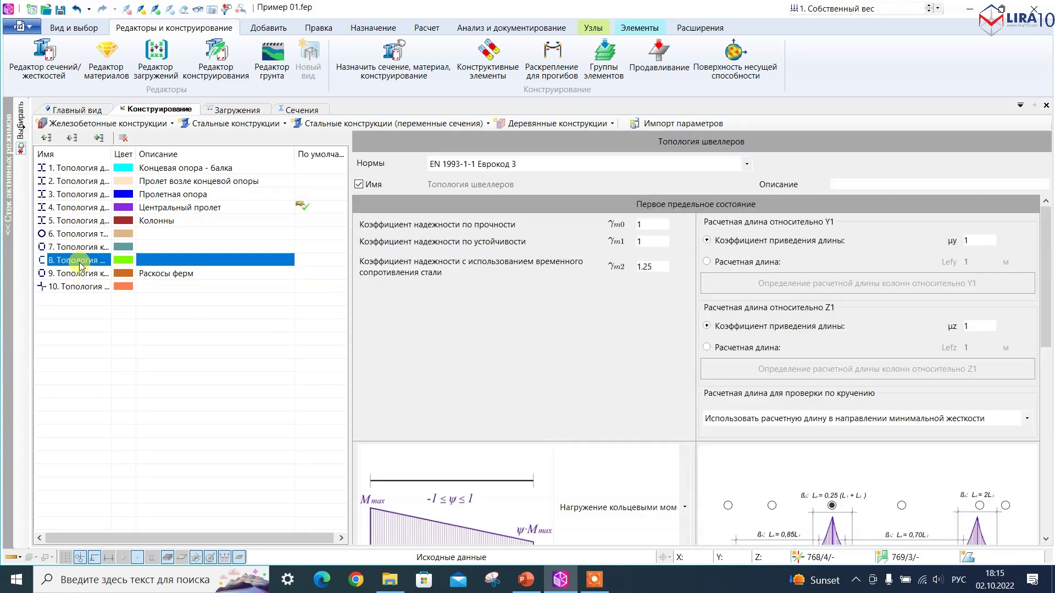
left_click(82, 251)
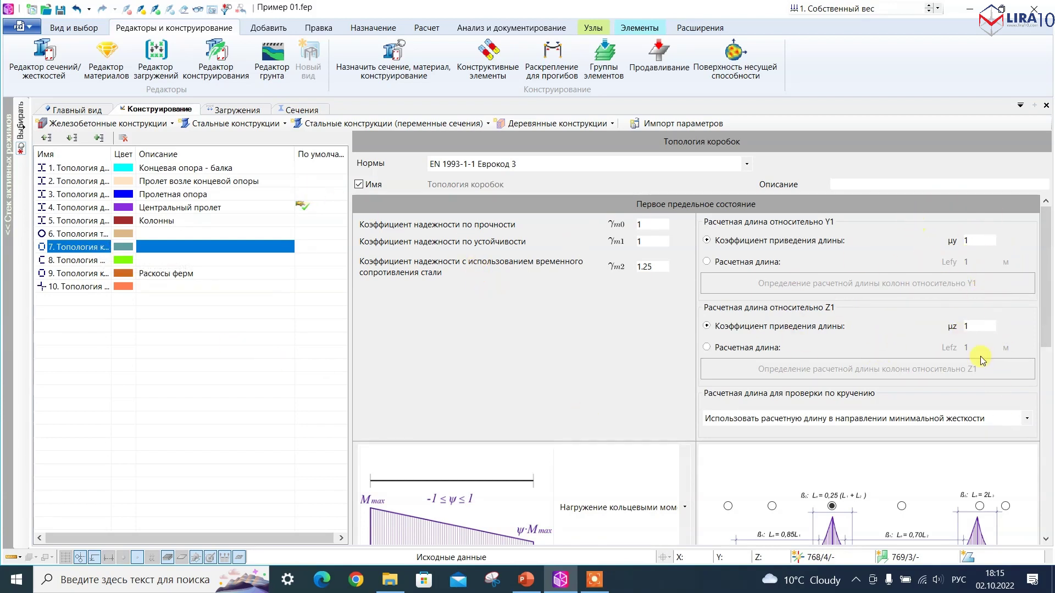
mouse_move(1047, 247)
left_mouse_down()
mouse_move(1049, 389)
mouse_move(1046, 236)
left_mouse_up()
Step: Return to the main model and clear the element selection
left_click(77, 110)
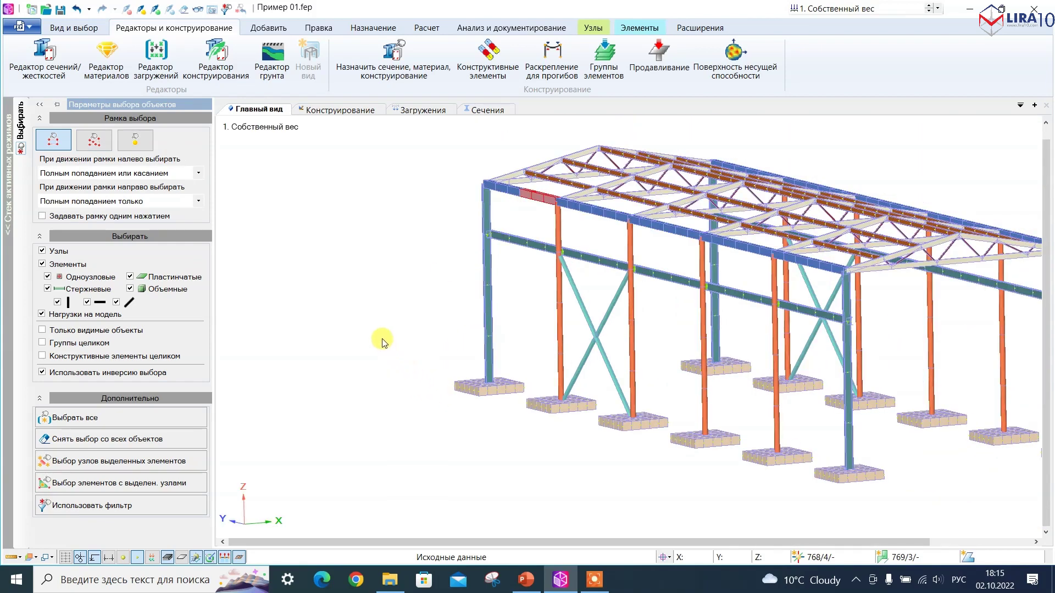
key("Escape")
middle_click_drag(337, 295, 318, 319, "alt")
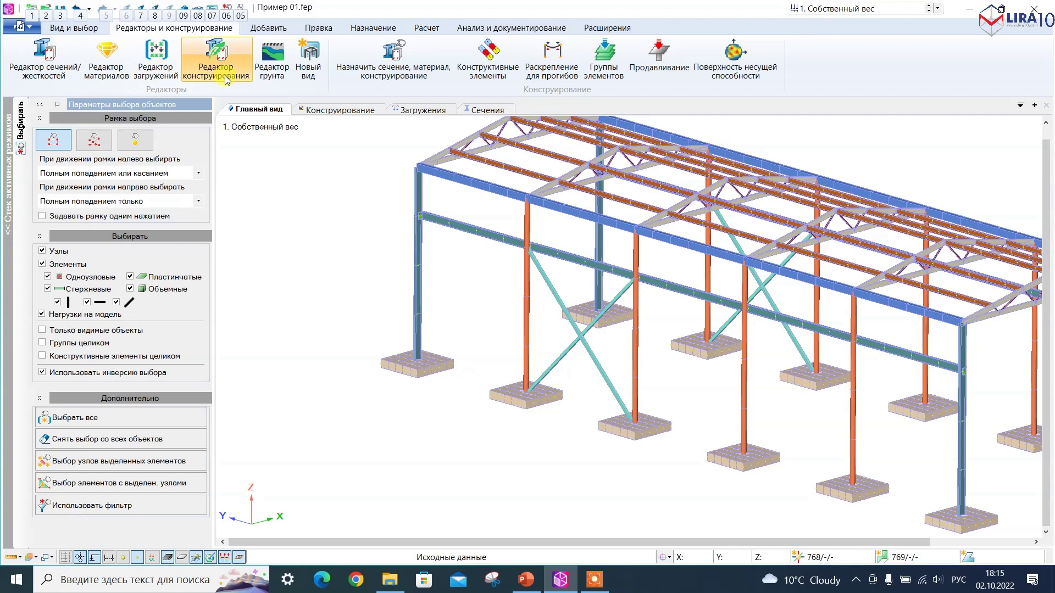
Step: Enable Проверка по деформациям for Концевая опора - балка, with both Z1 deflections and Y1 deformations checked
left_click(216, 58)
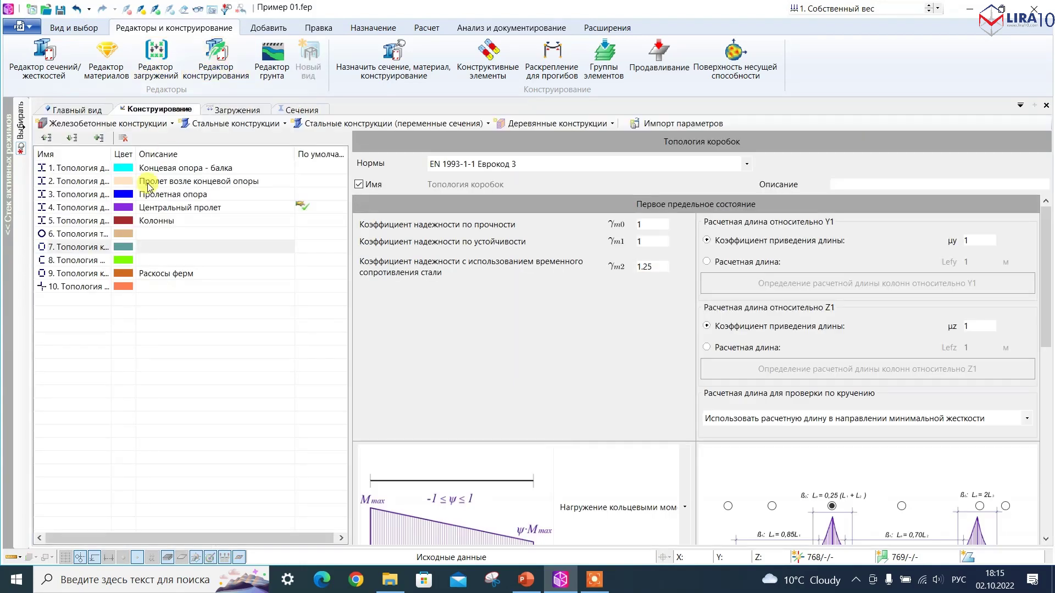
left_click(84, 170)
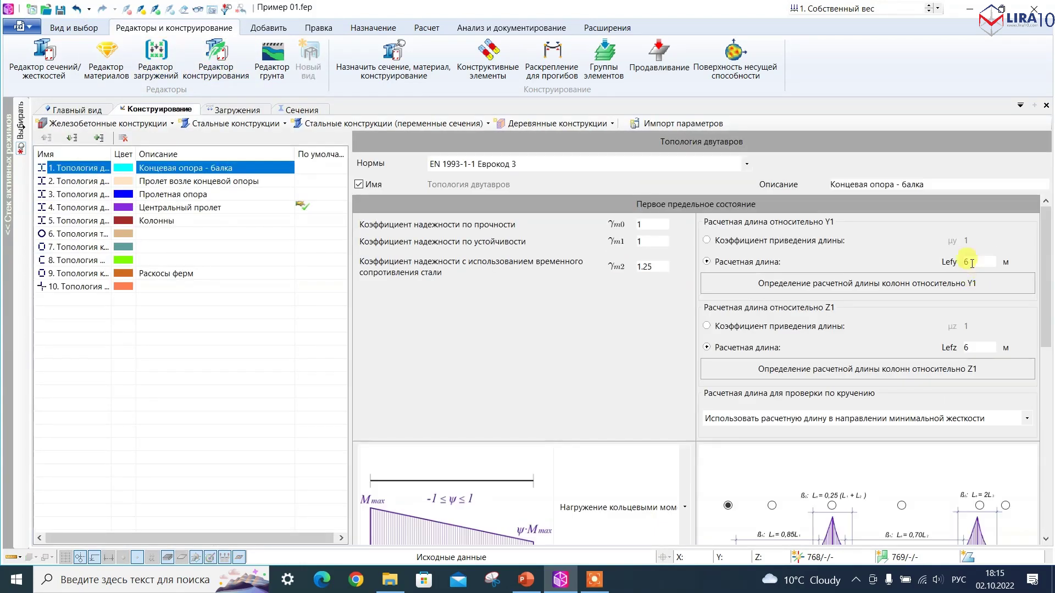
left_click_drag(1041, 273, 1049, 470)
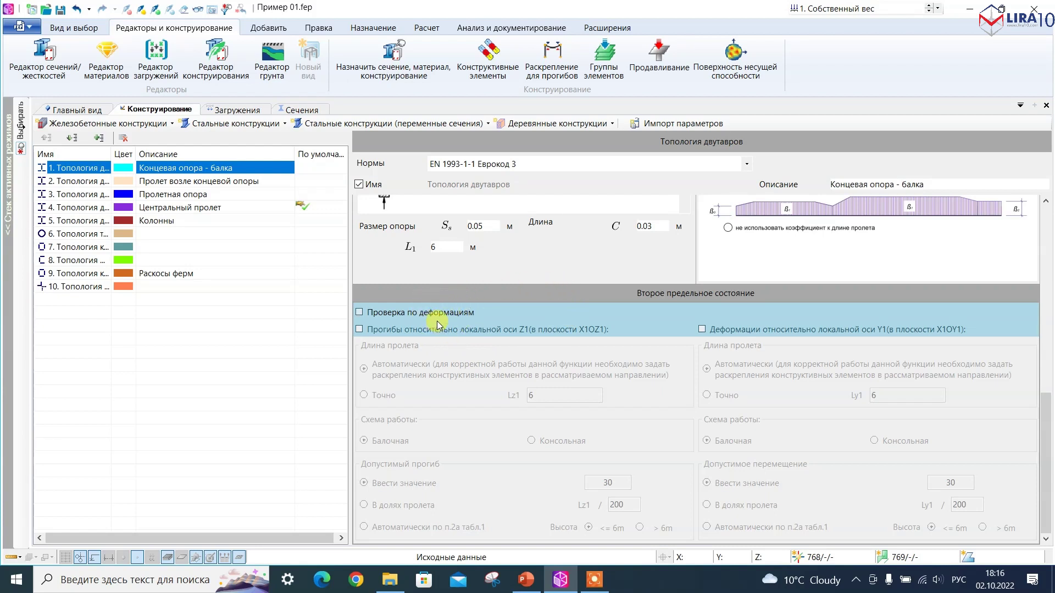
left_click(373, 314)
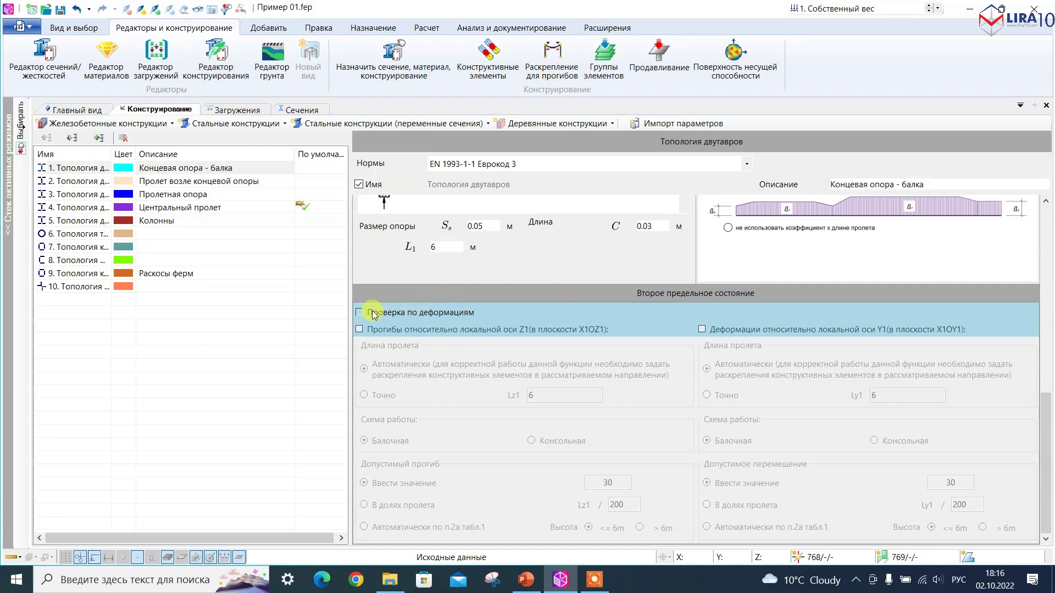
left_click(371, 313)
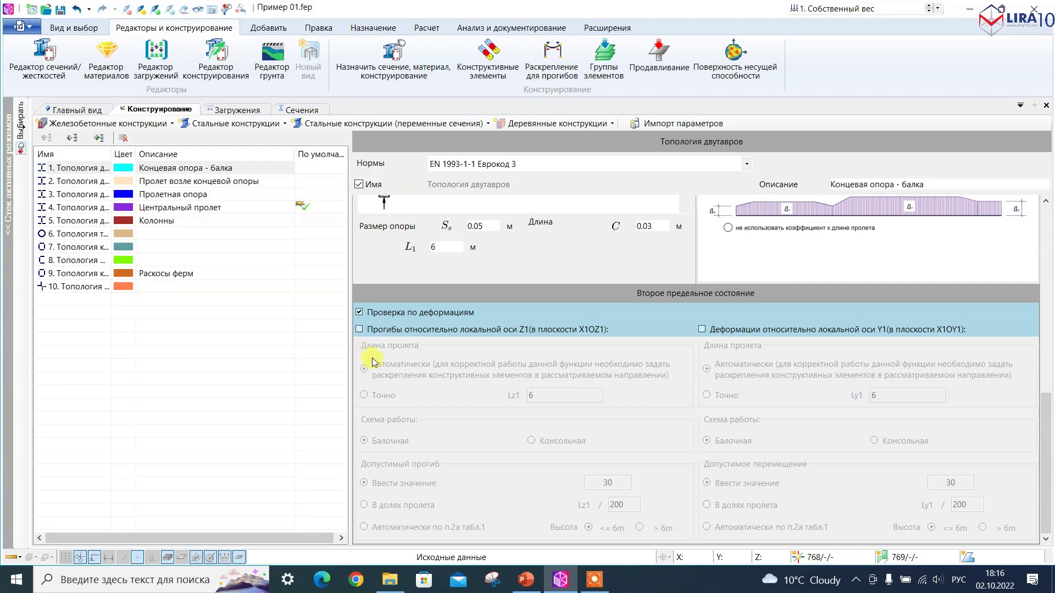
left_click(365, 330)
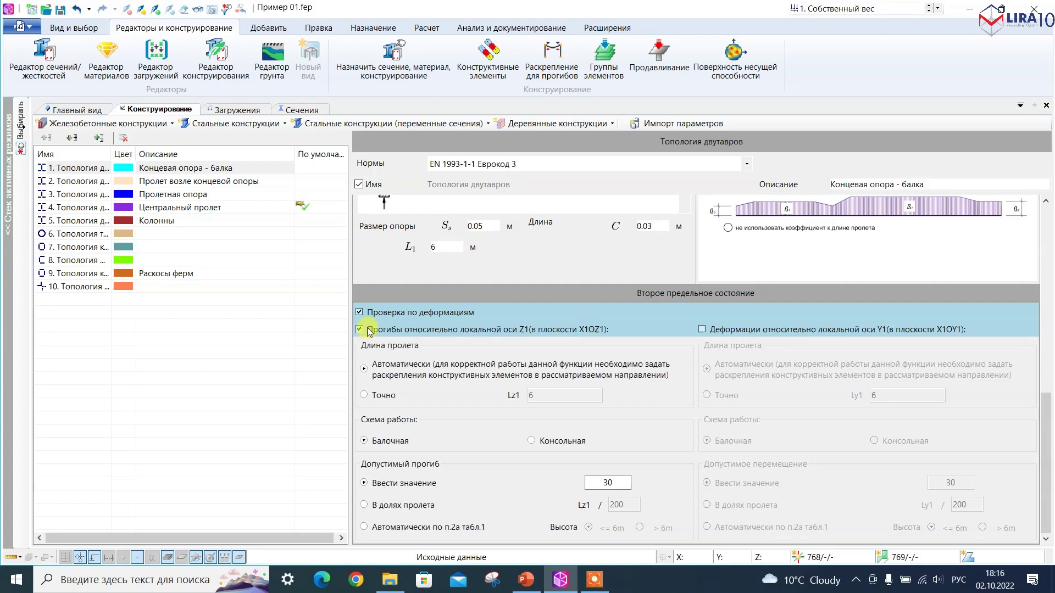
left_click(702, 330)
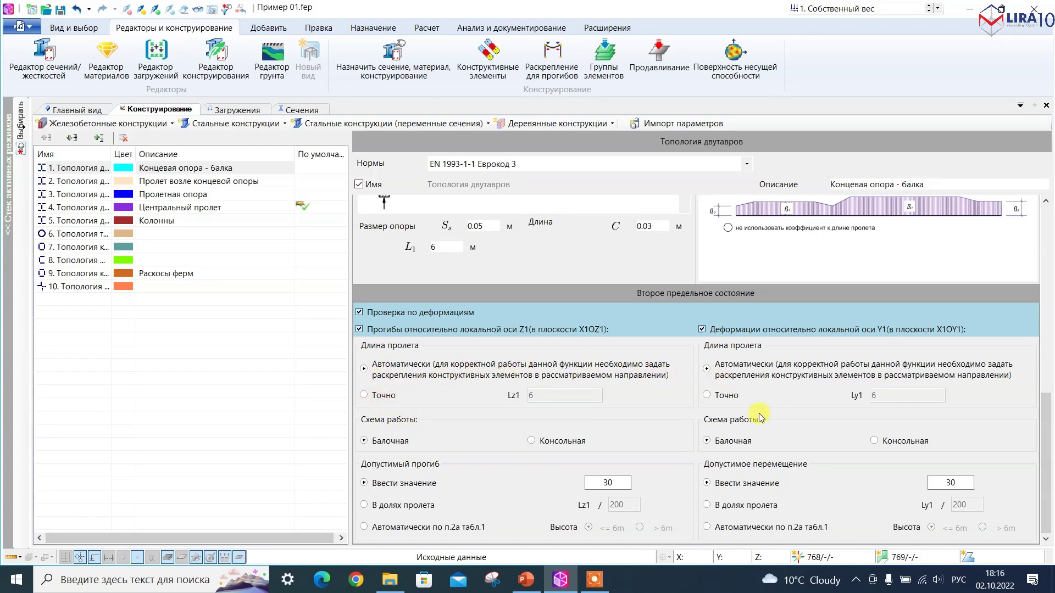
Step: Select all elements of the horizontal beam between the corner column and the adjacent column in the main model
left_click(72, 112)
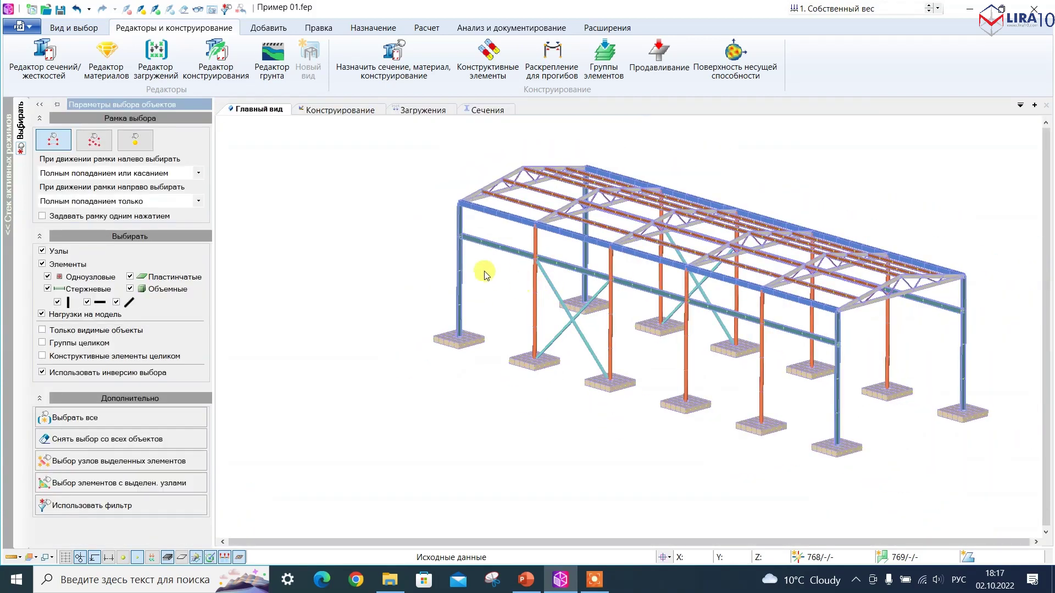
scroll(503, 255, "up", 5)
left_click_drag(605, 306, 446, 221)
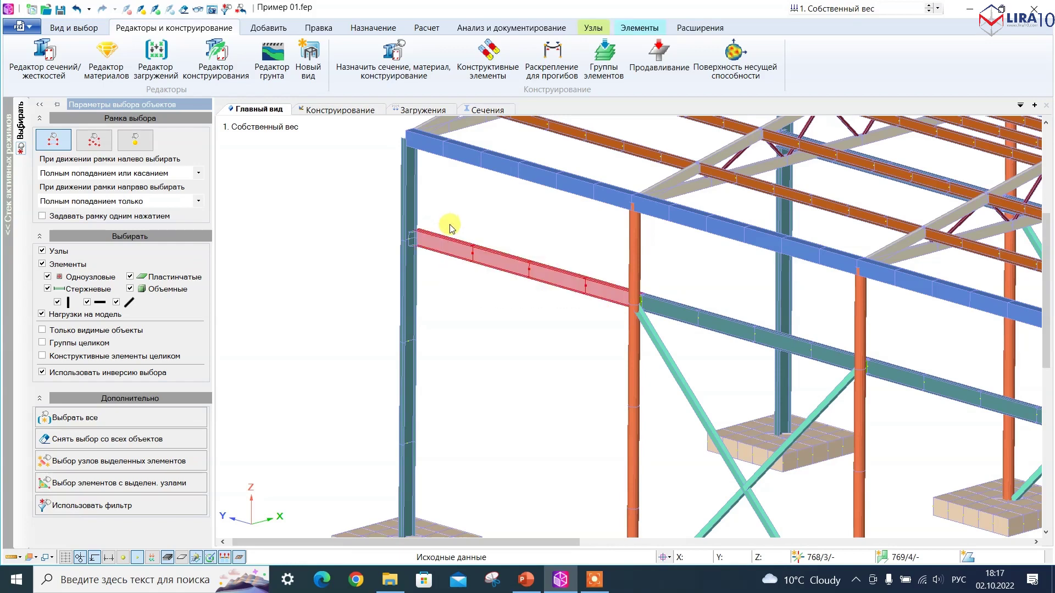
Step: Display the model as a wireframe and open the deflection bracing settings for the selected beam
left_click(168, 558)
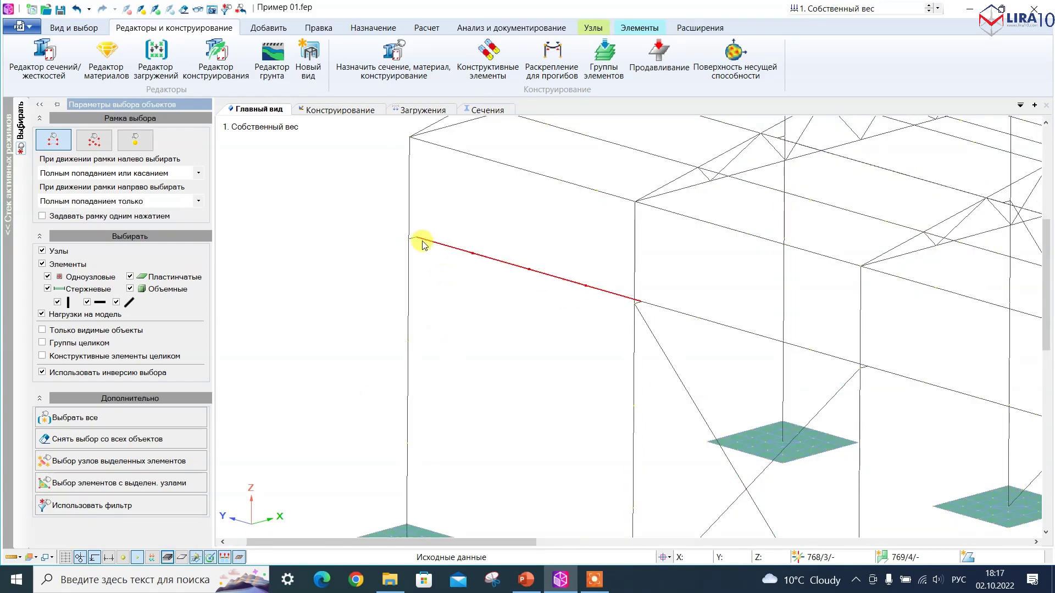
scroll(420, 243, "up", 2)
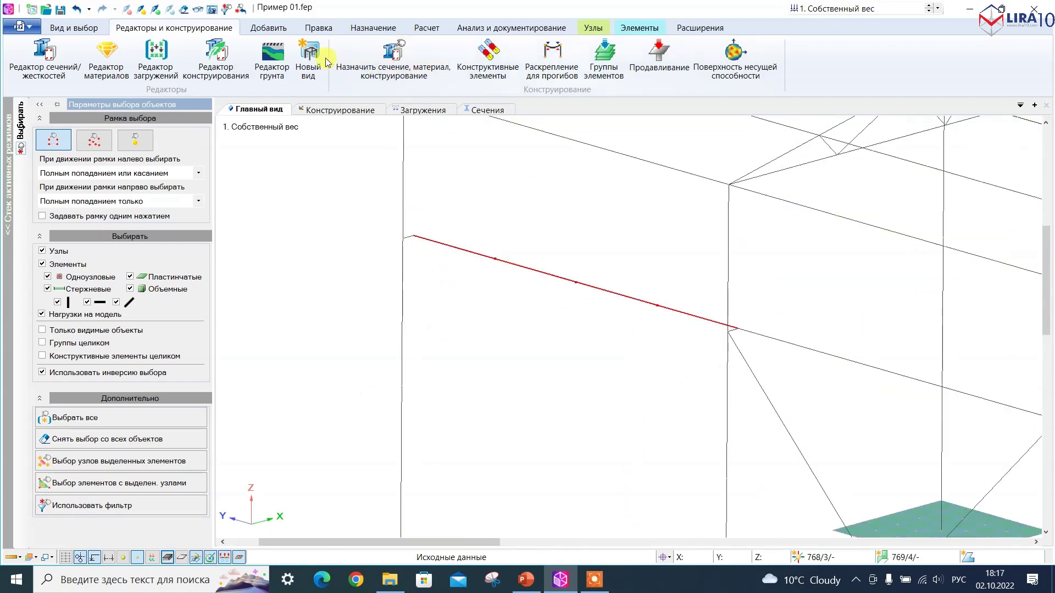
left_click(534, 62)
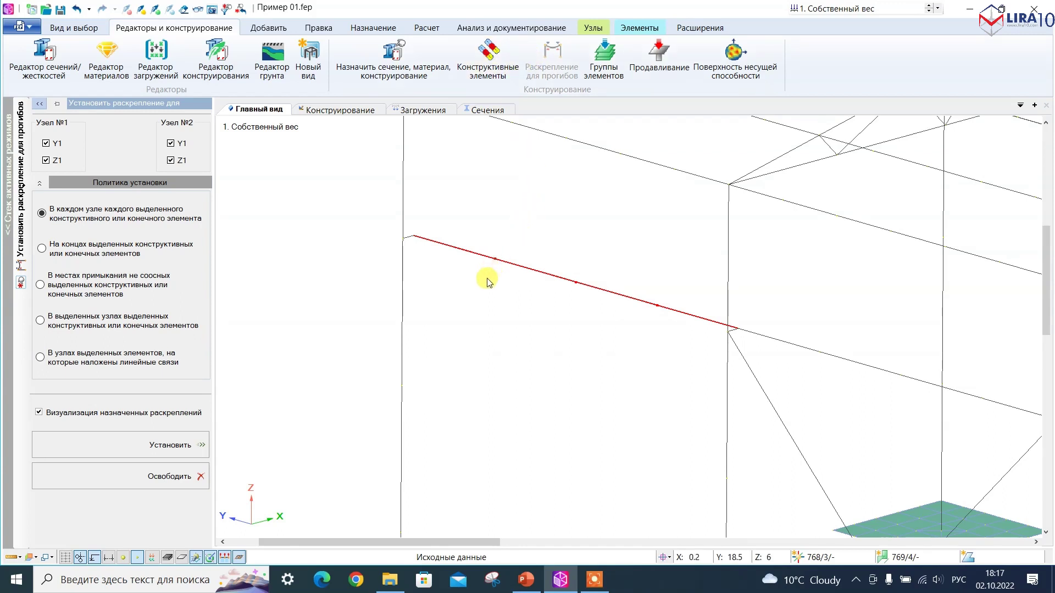
scroll(478, 290, "down", 2)
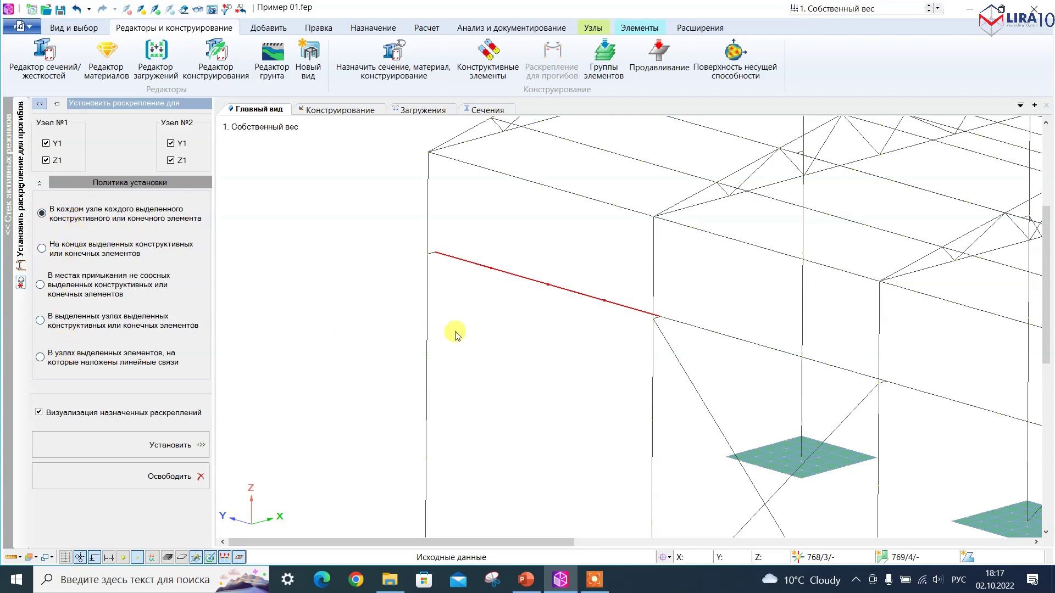
scroll(516, 277, "up", 2)
Step: Deselect all elements of the lower horizontal beam between the corner column and the adjacent column
left_click_drag(590, 305, 542, 276)
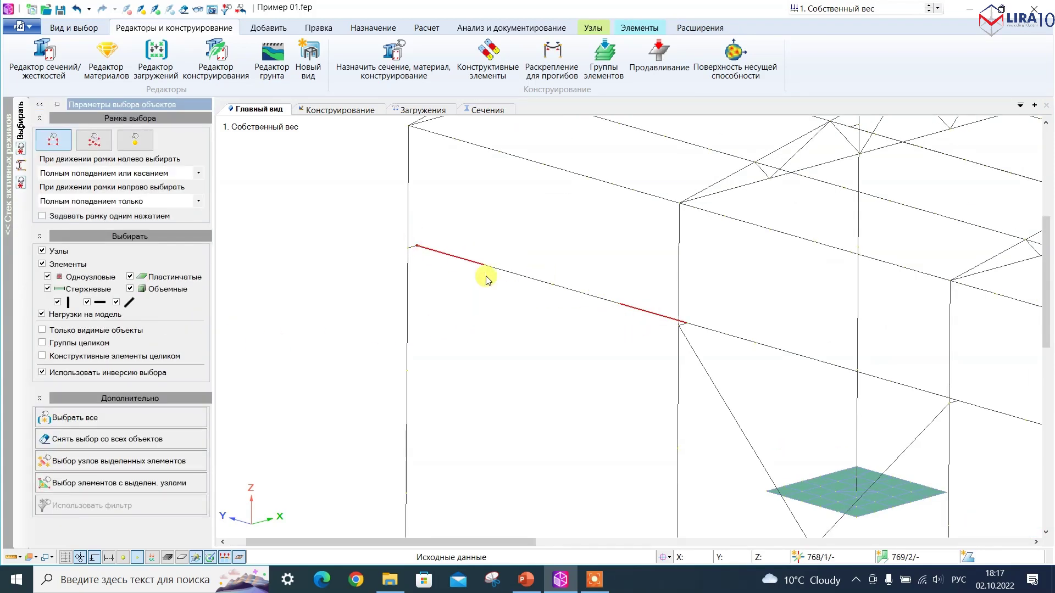
scroll(427, 255, "down", 2)
left_click(600, 300)
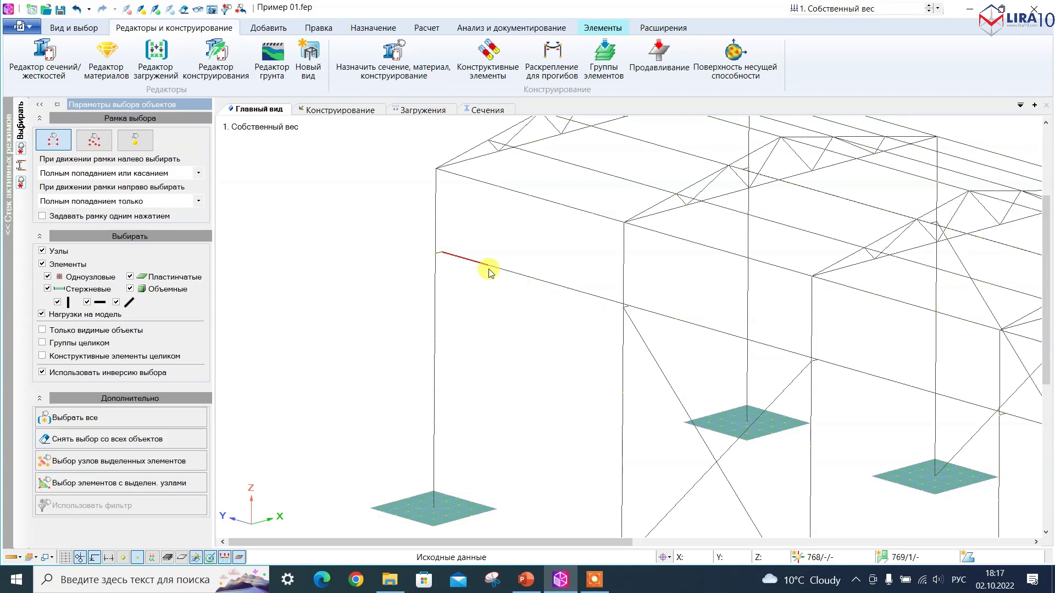
left_click(452, 254)
Step: Select the elements of the upper eaves beam in the first bay, keeping only its two end nodes selected
left_click_drag(485, 188, 464, 171)
left_click_drag(535, 205, 506, 181)
left_click_drag(588, 218, 569, 202)
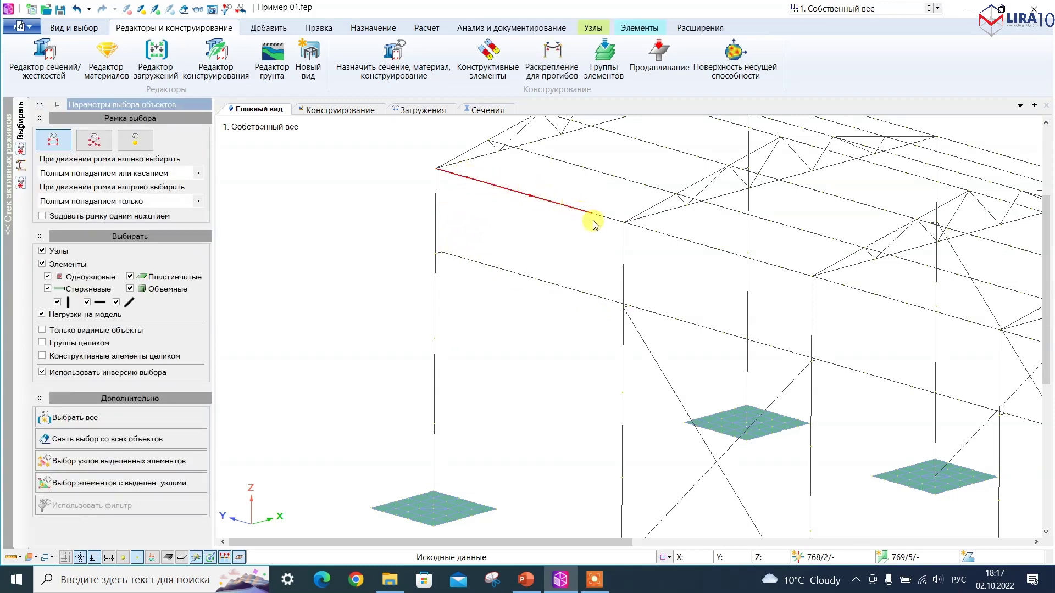
scroll(467, 182, "up", 2)
left_click_drag(448, 169, 472, 184)
left_click_drag(538, 193, 556, 210)
left_click_drag(405, 158, 422, 167)
left_click_drag(679, 228, 691, 246)
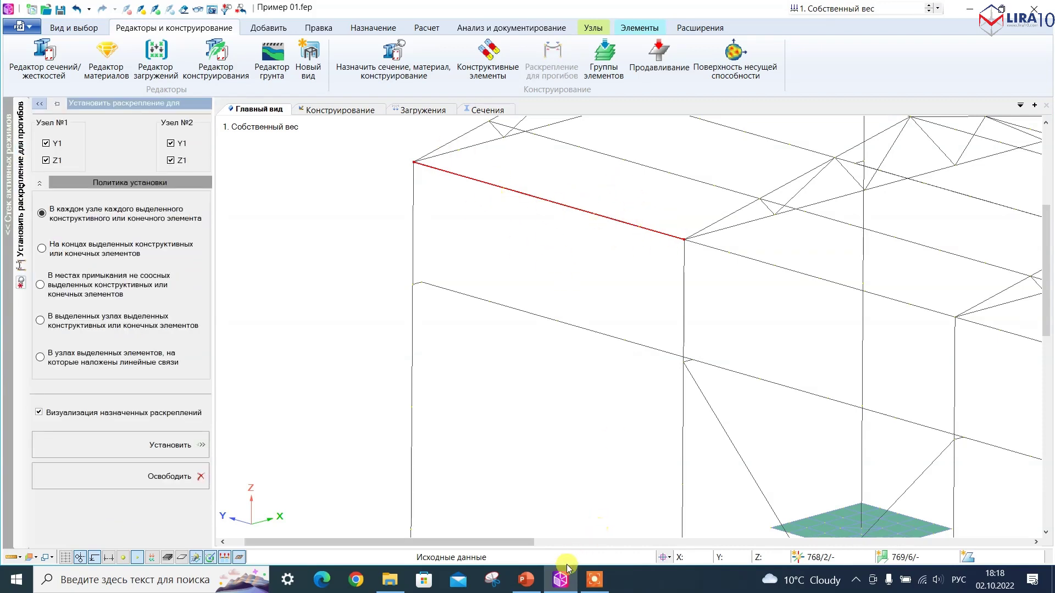
Step: Switch to PowerPoint and present slide 33, Раскрепление для прогибов в ПК ЛИРА 10
left_click(525, 580)
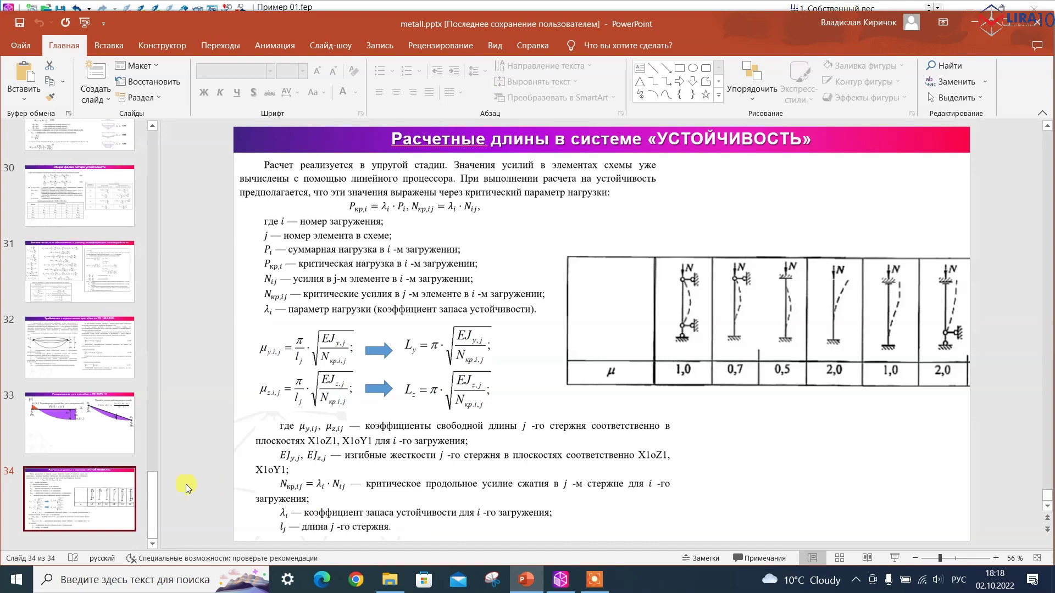
left_click(107, 425)
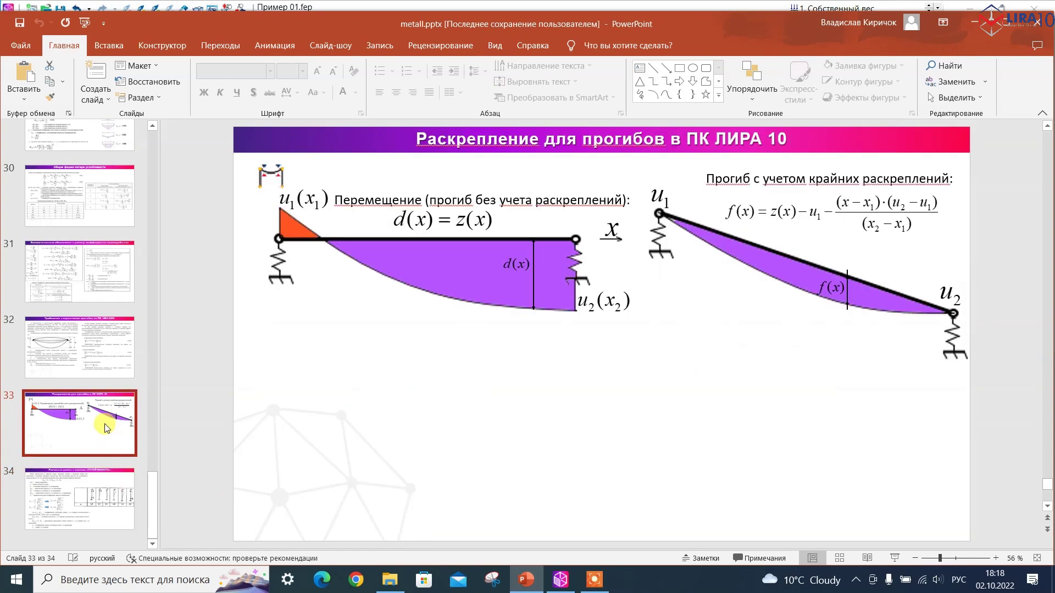
key("shift+F5")
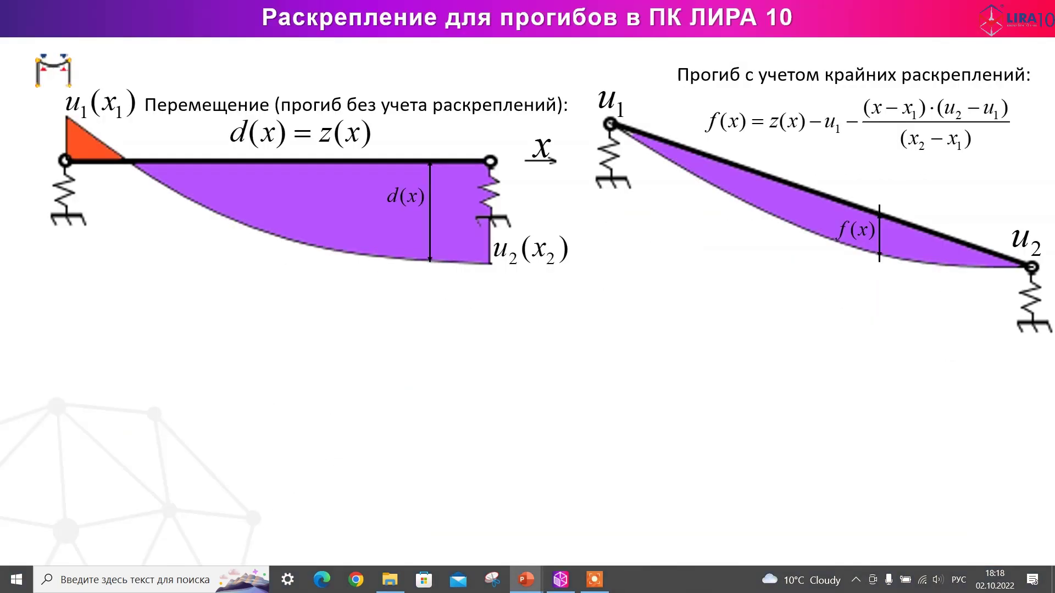
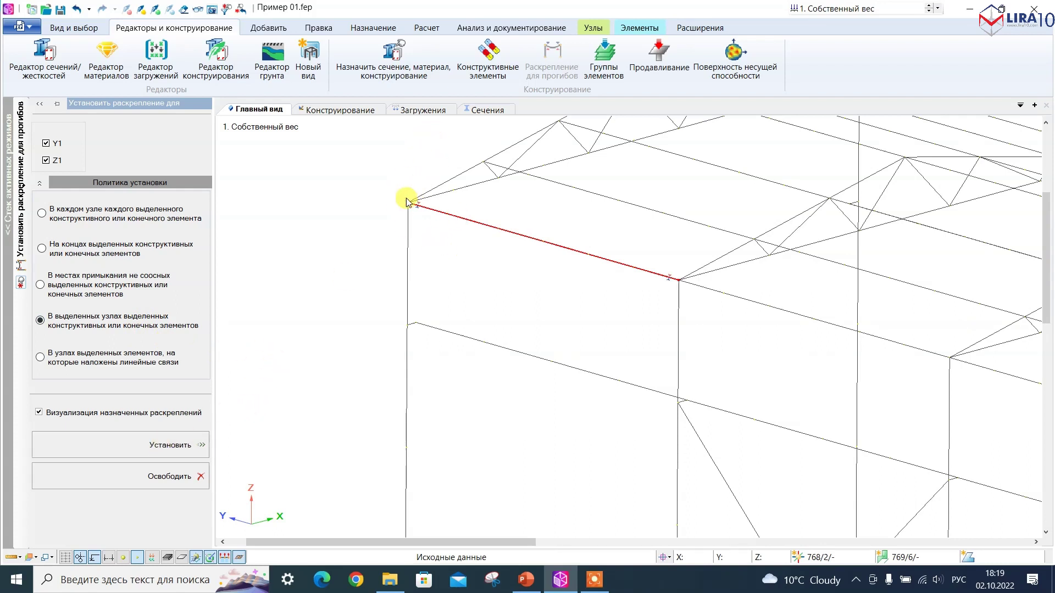
Step: Select all longitudinal roof beams and the near eaves beam with Лавинообразный выбор, limiting the joint angle to 10°
scroll(488, 276, "down", 5)
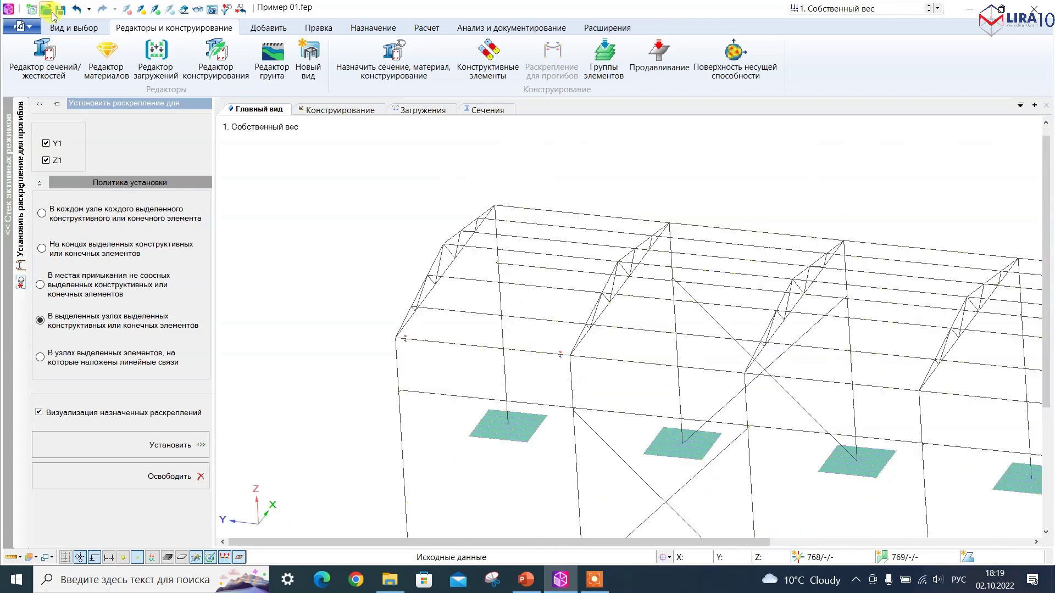
left_click(73, 29)
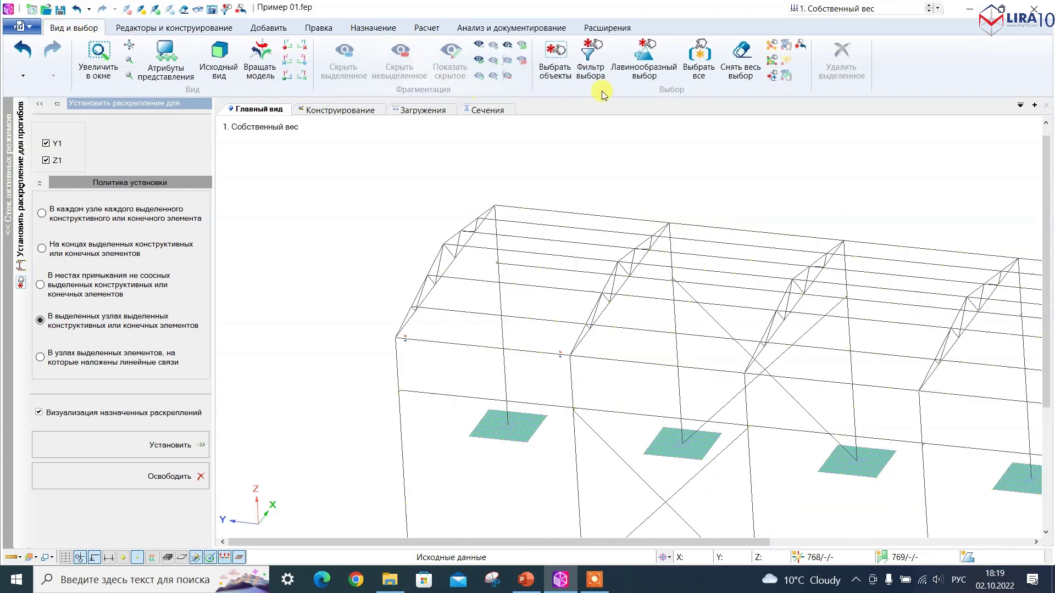
left_click(644, 59)
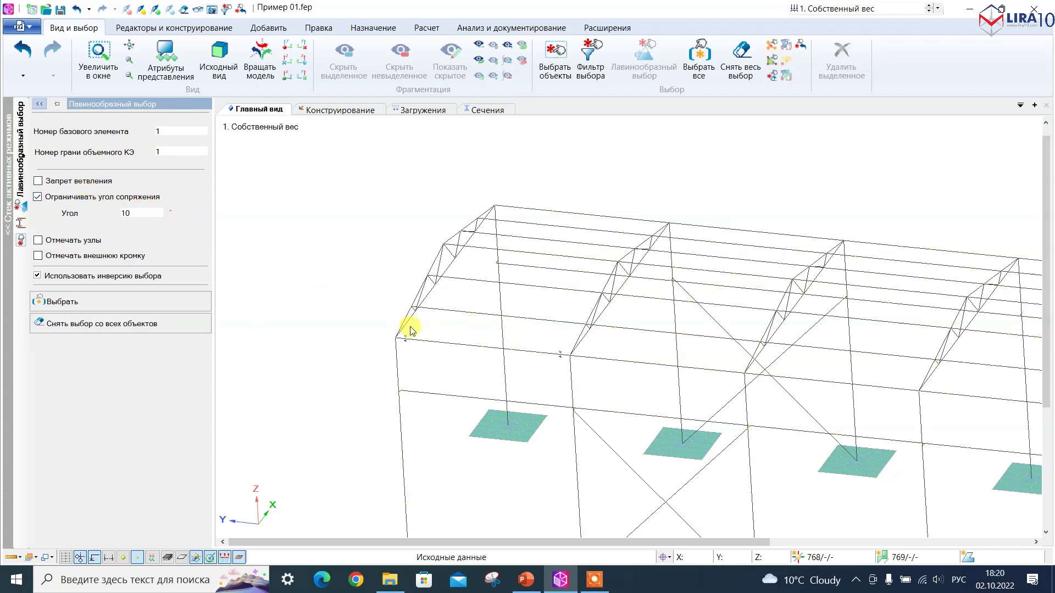
left_click(486, 314)
left_click(467, 277)
left_click(478, 246)
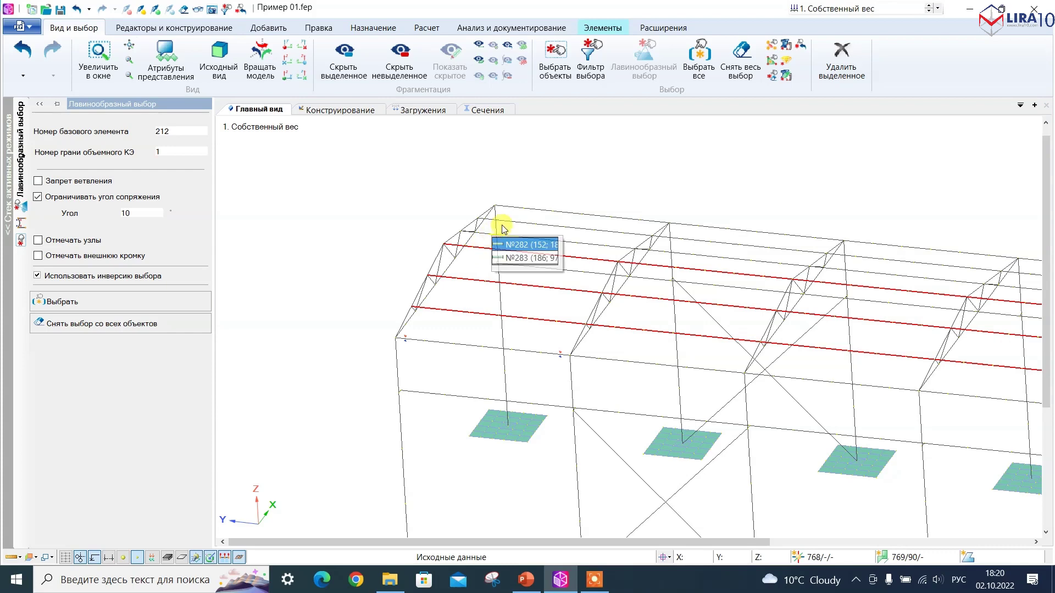
left_click(506, 234)
left_click(515, 222)
left_click(520, 208)
left_click(448, 344)
Step: Assign Y1 and Z1 deflection bracing at the ends of the selected structural or finite elements
left_click(373, 27)
left_click(173, 28)
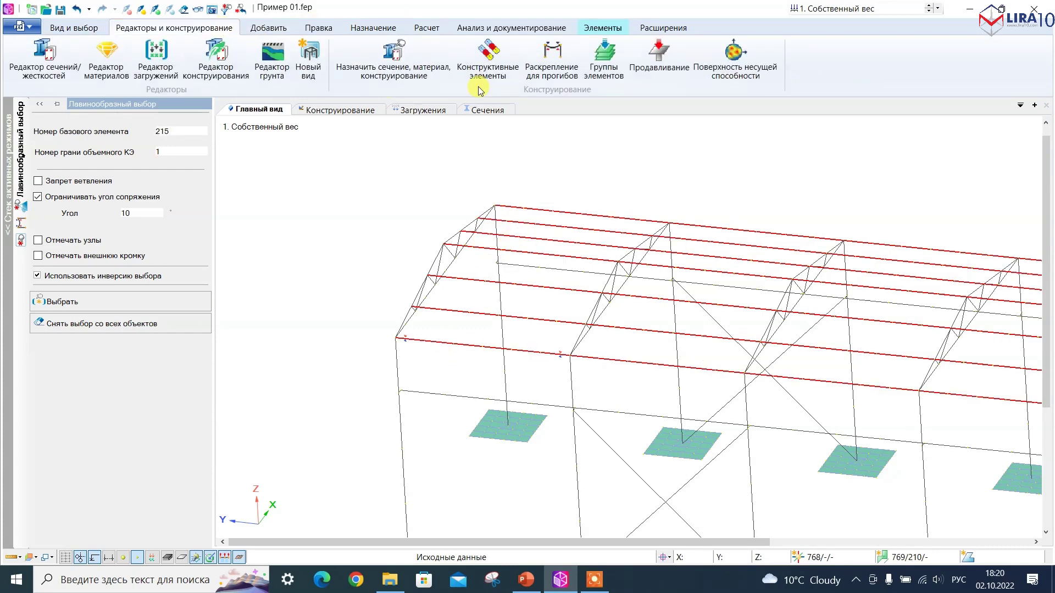
left_click(551, 58)
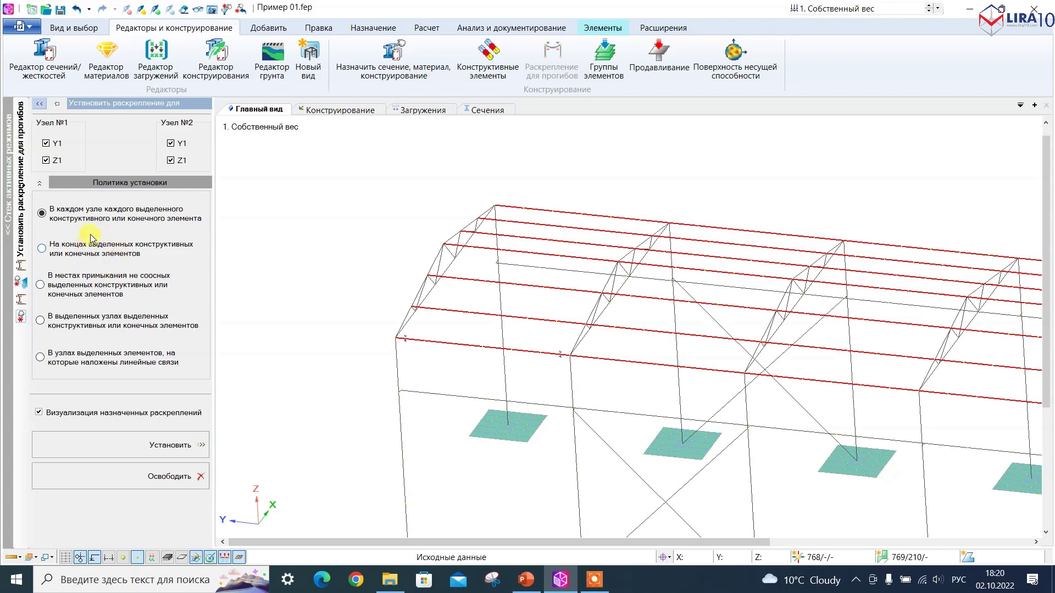
left_click(102, 250)
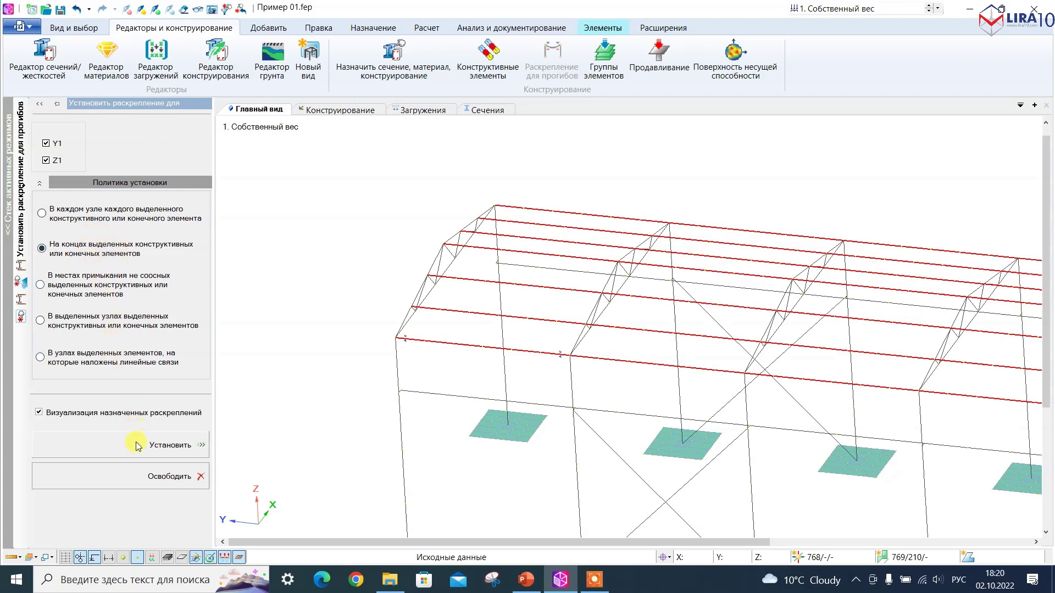
scroll(585, 279, "down", 3)
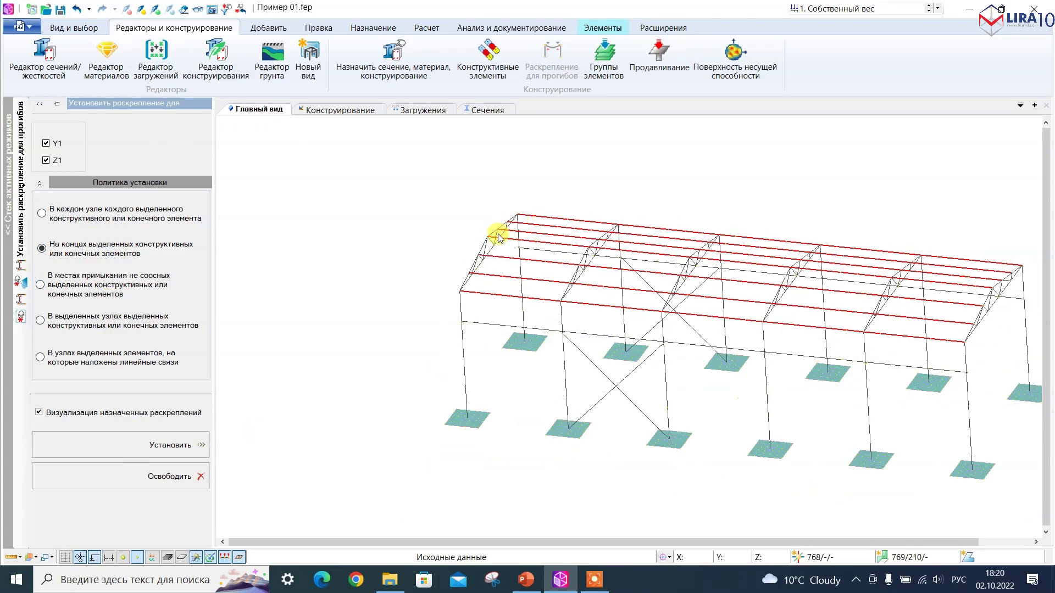
middle_click_drag(420, 377, 610, 388)
scroll(447, 243, "up", 3)
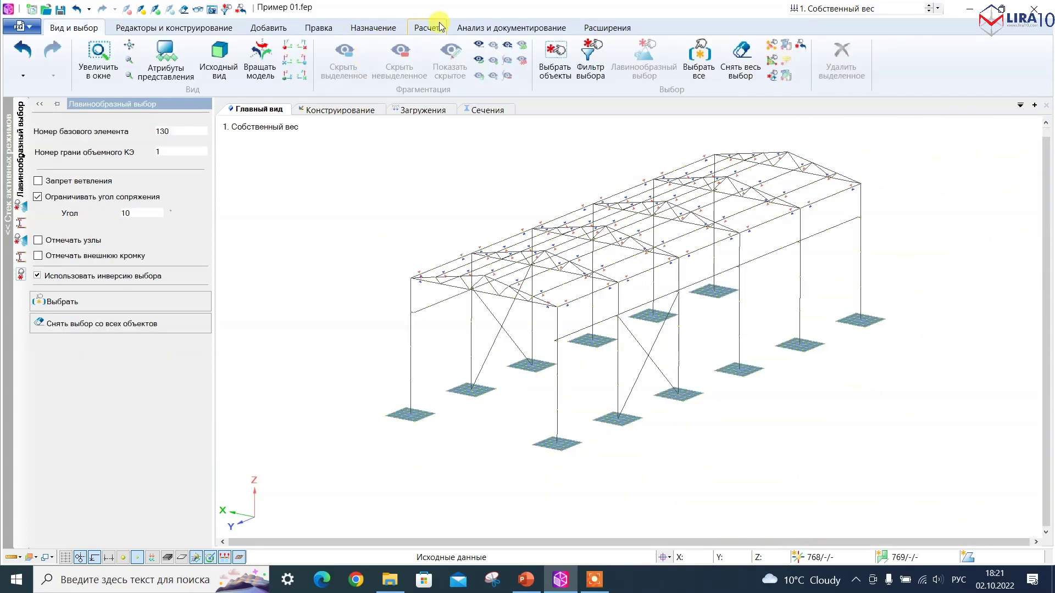
Step: Run the model analysis and open the Расчет конструкций settings from the results
left_click(439, 26)
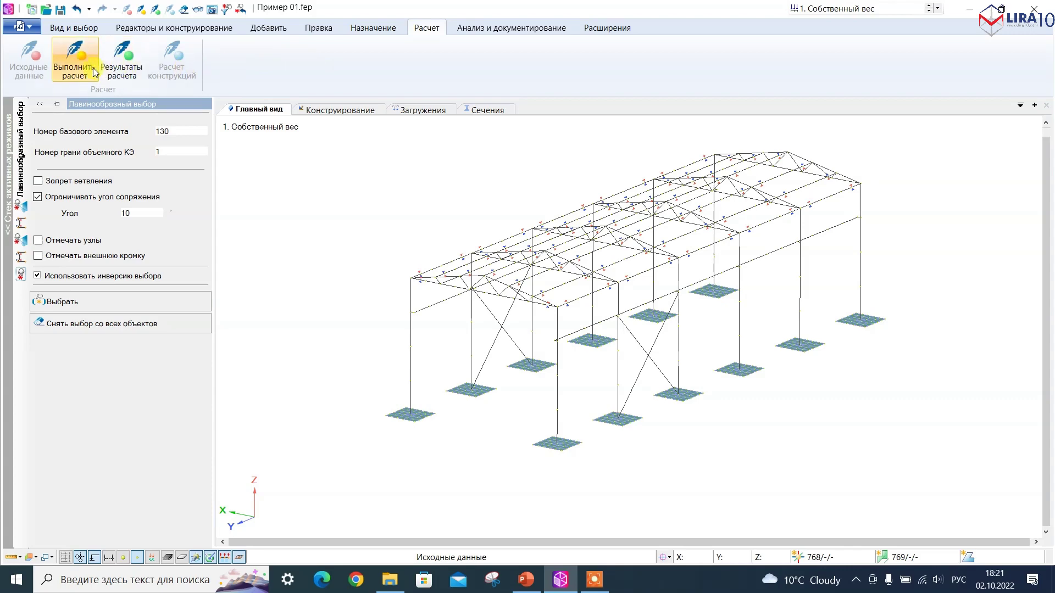
left_click(75, 59)
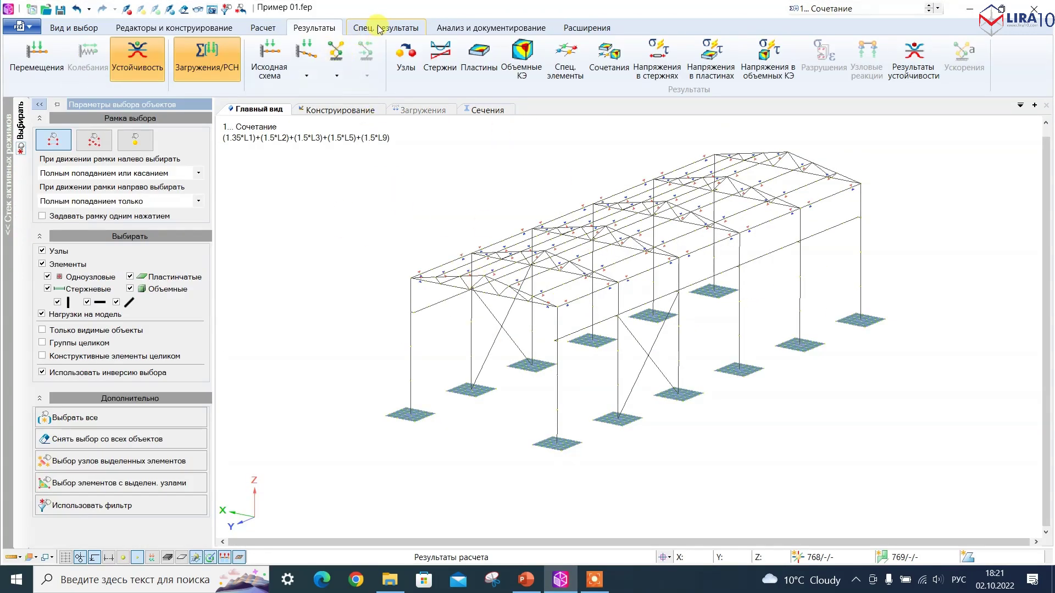
left_click(379, 28)
left_click(265, 29)
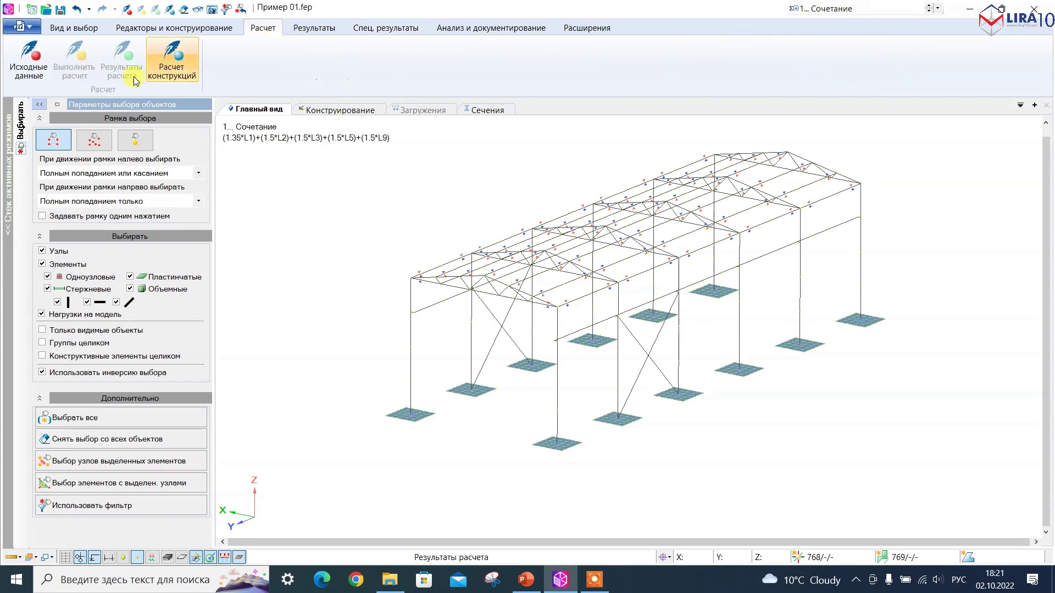
left_click(171, 57)
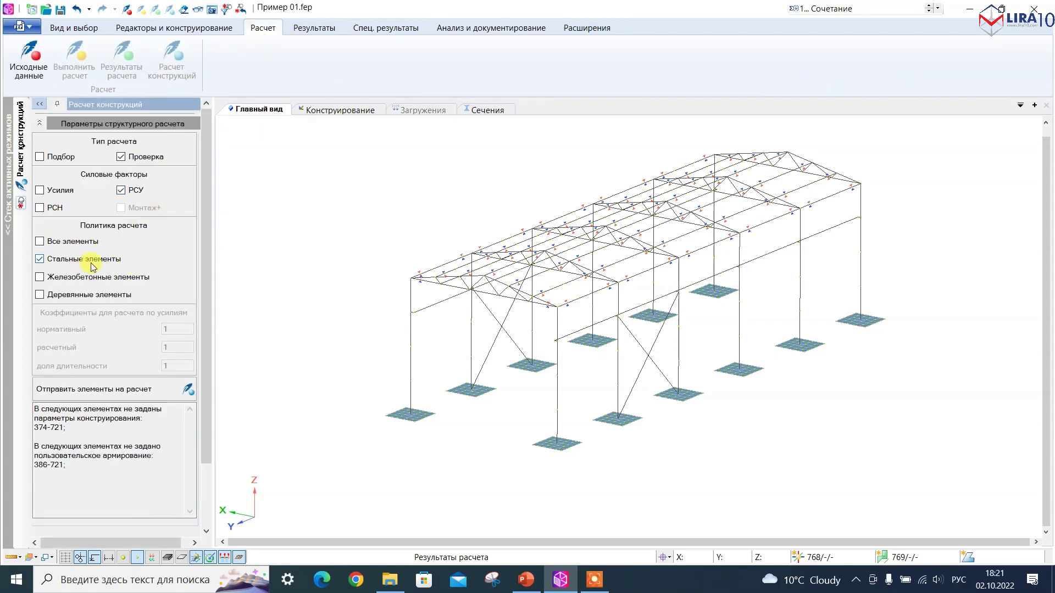
Step: Select the near half of the frame and toggle Все элементы on and off to compare the calculation scope
middle_click_drag(433, 378, 400, 311)
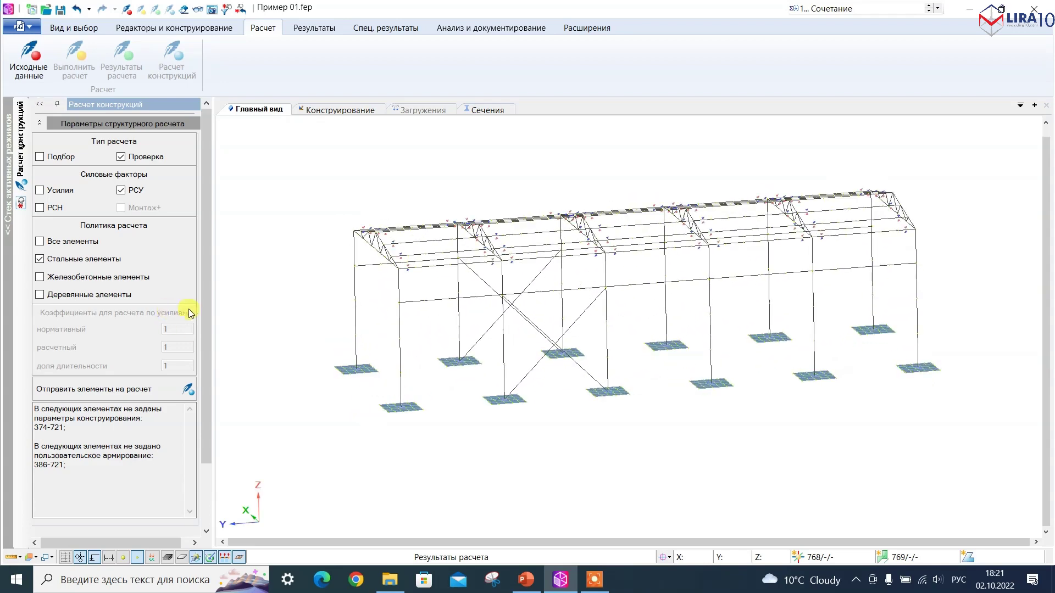
left_click_drag(300, 145, 641, 426)
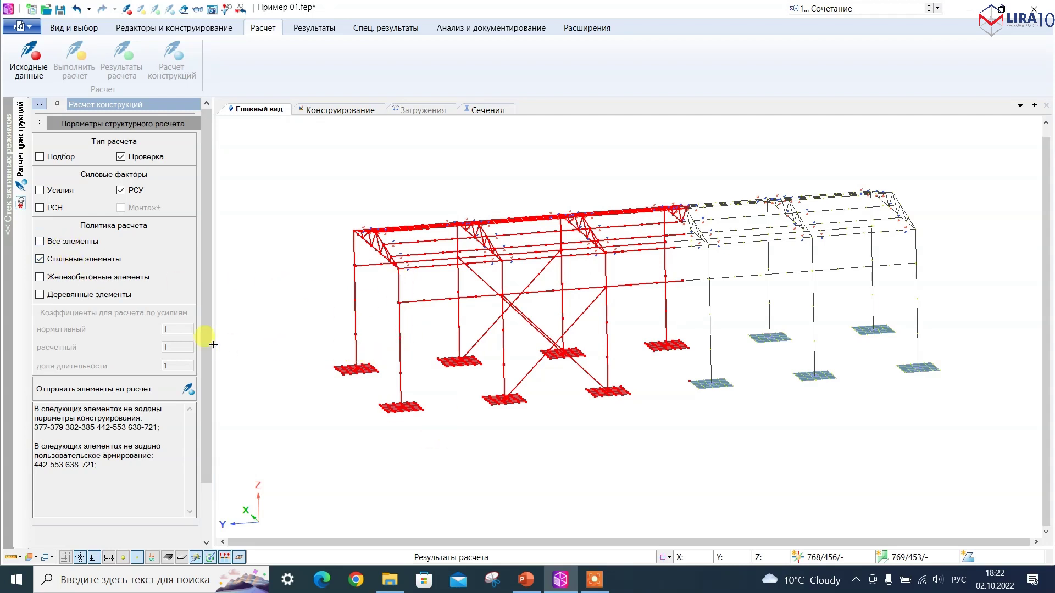
left_click(42, 242)
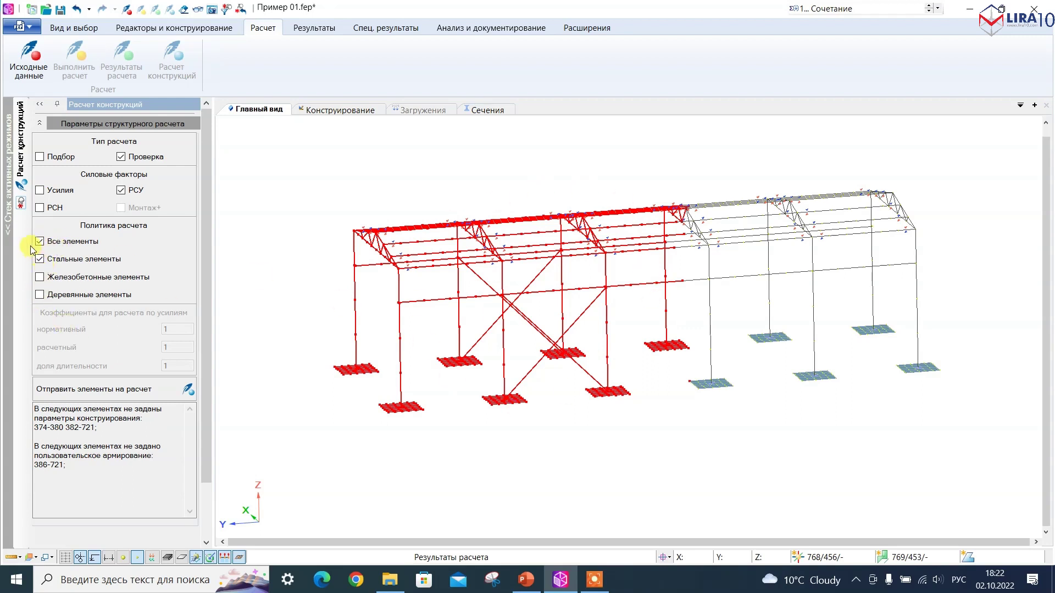
left_click(40, 244)
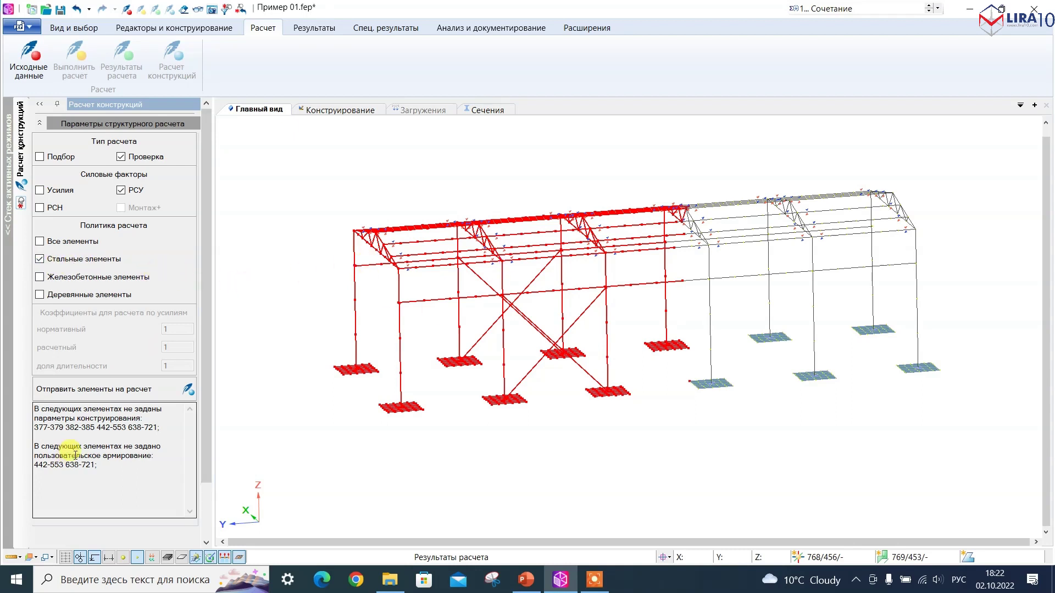
Step: Send all steel elements for the structural Проверка by РСУ
left_click(118, 383)
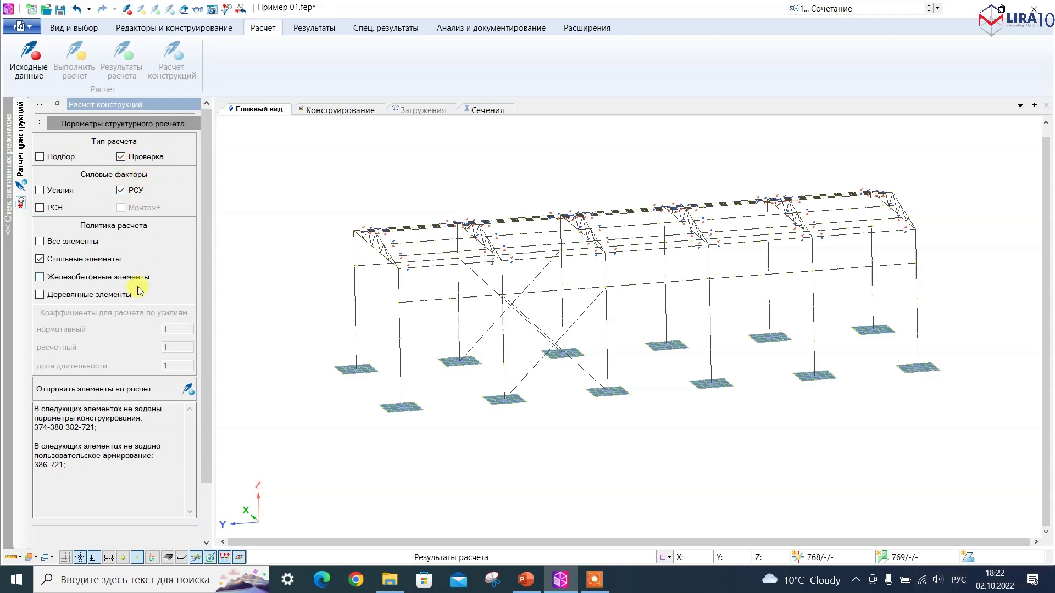
left_click(116, 394)
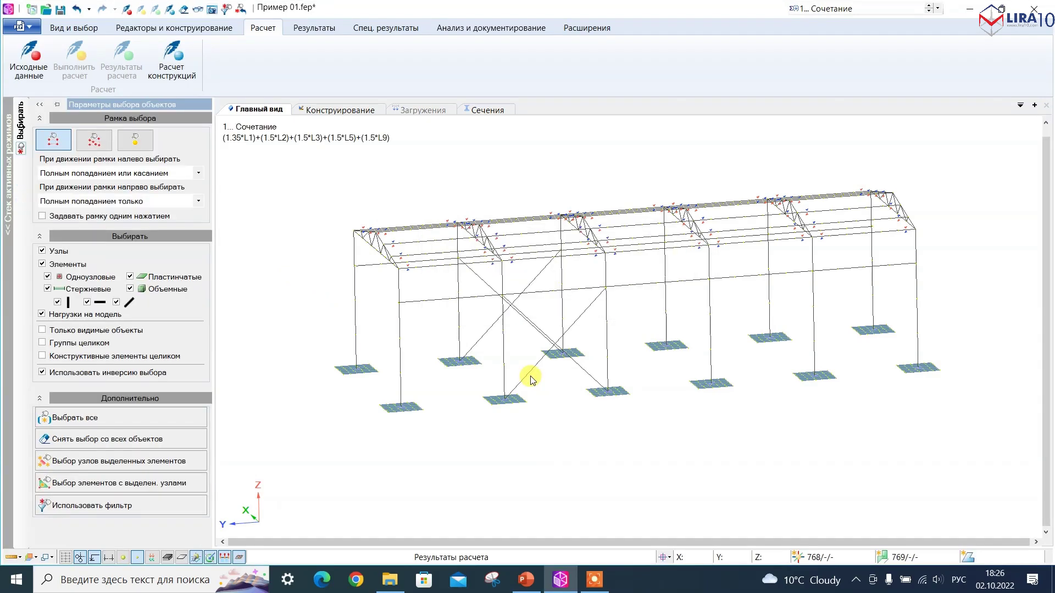
Step: Open the Стальные конструкции check results and enlarge the results table to review the element utilisation
left_click(309, 30)
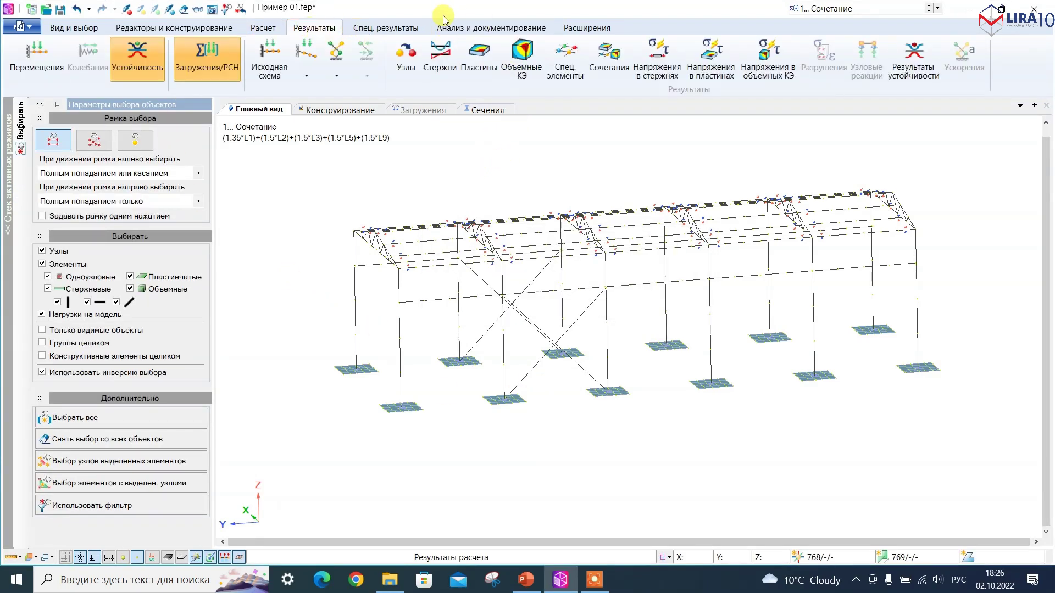
left_click(388, 30)
left_click(144, 54)
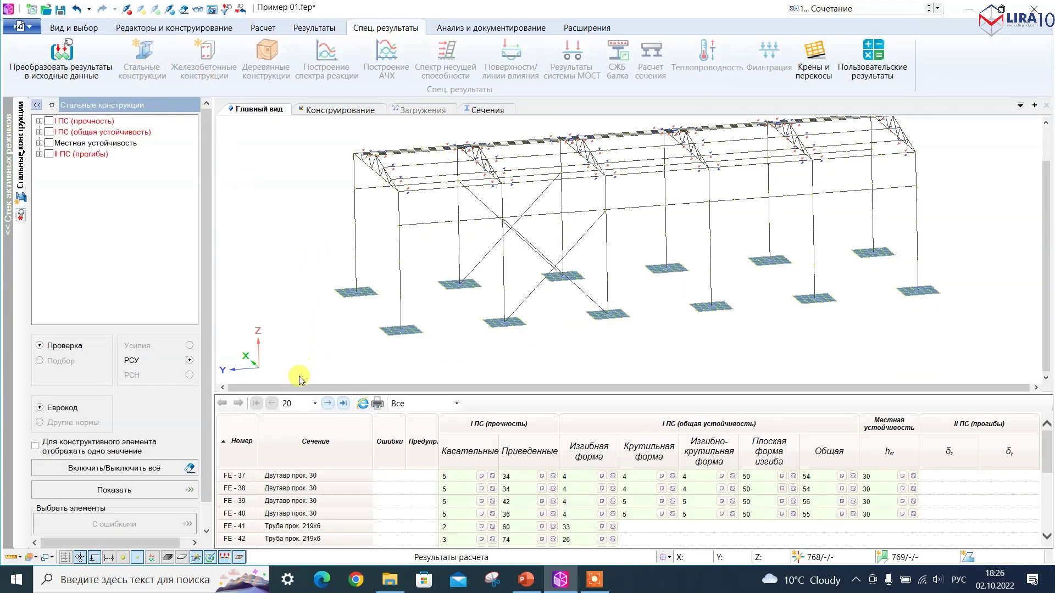
left_click_drag(296, 394, 299, 302)
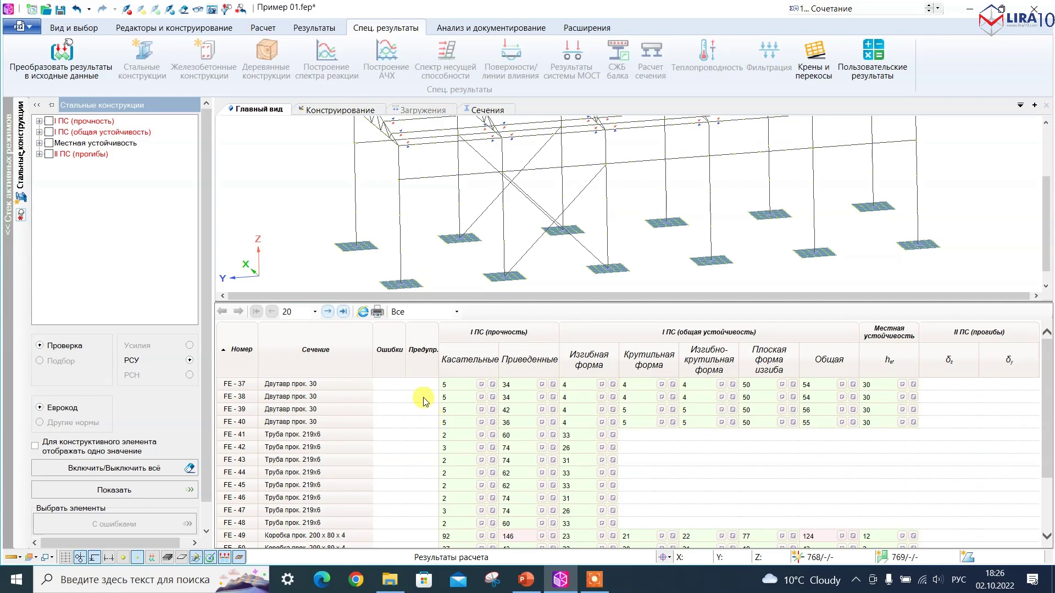
scroll(294, 341, "down", 1)
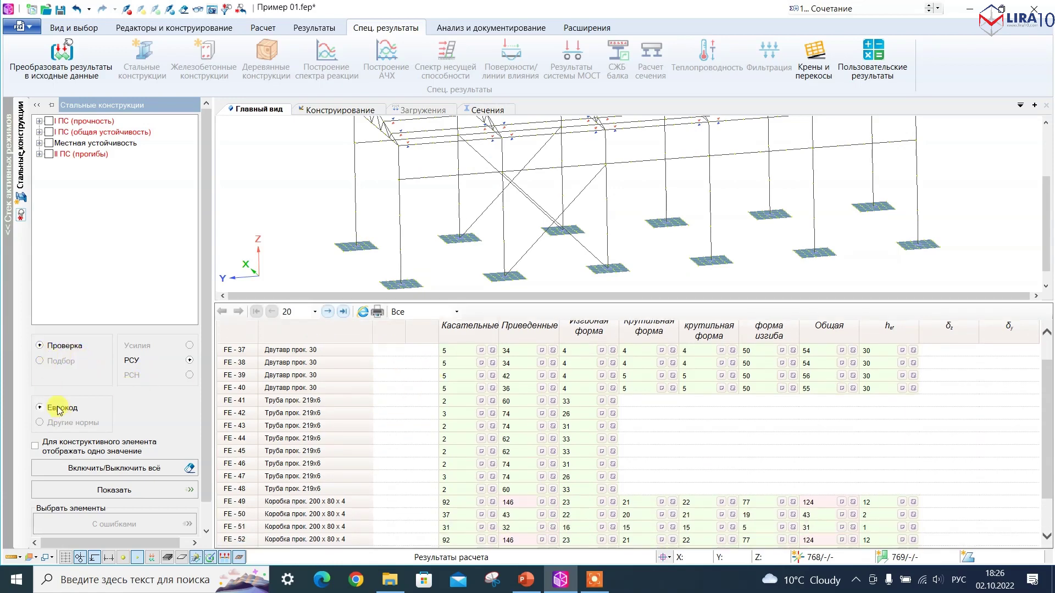
Step: Review the utilisation rows down to FE-56 and check the governing load combination for FE-37's Касательные result
scroll(345, 403, "down", 3)
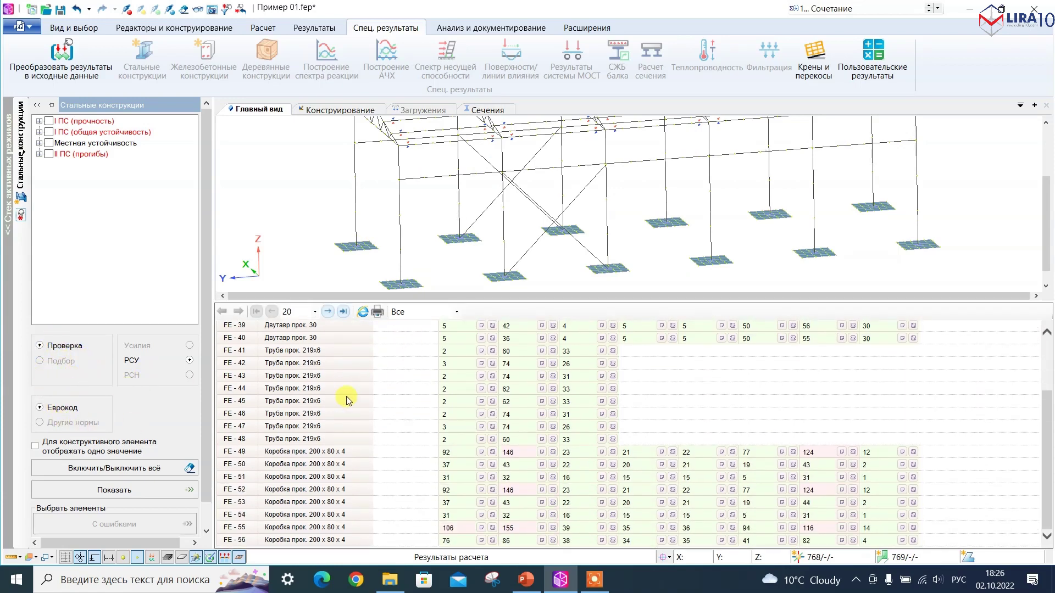
scroll(429, 434, "up", 3)
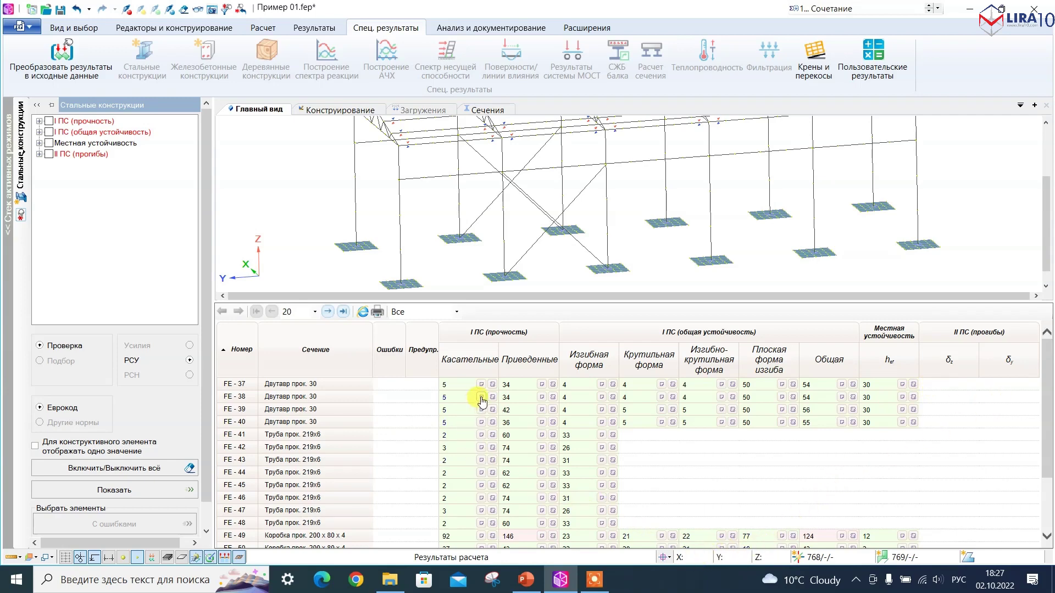
mouse_move(482, 390)
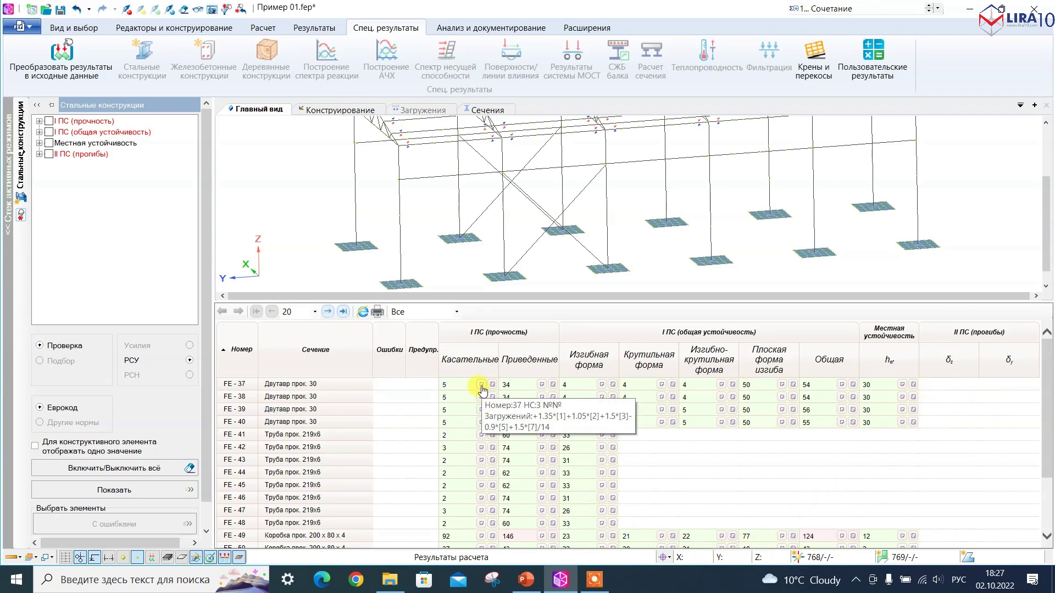
Step: Switch to PowerPoint, view the EN 1993-1-5 section classes slide full screen, and return to LIRA
left_click(526, 580)
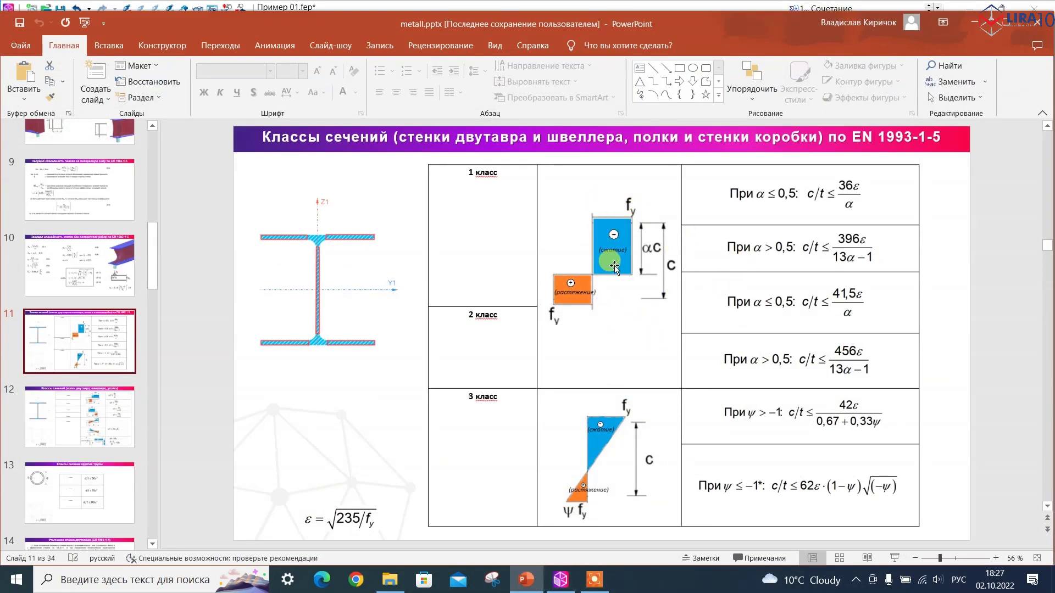
key("shift+F5")
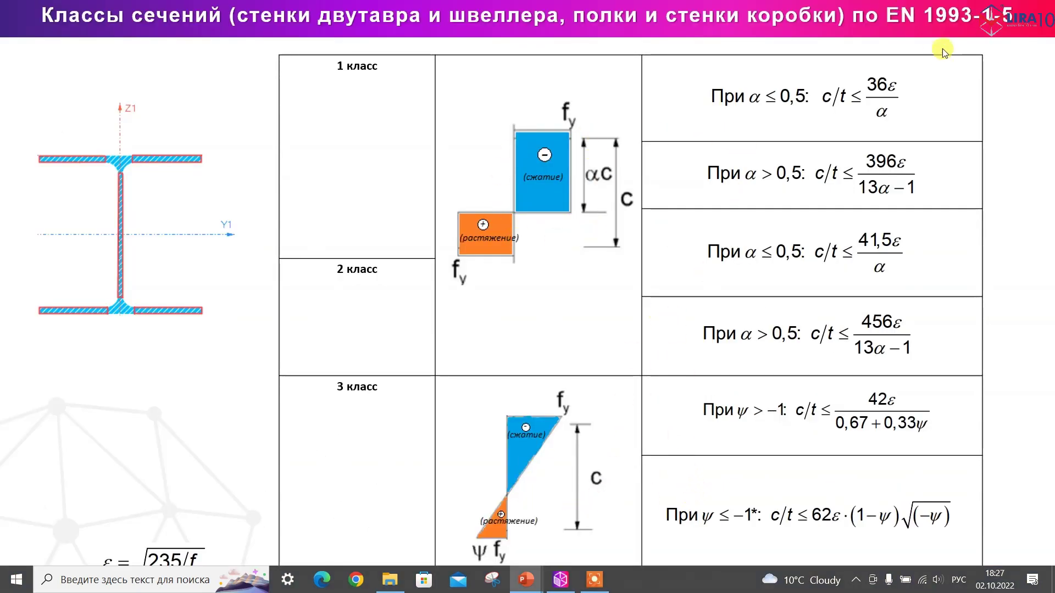
key("Escape")
left_click(561, 581)
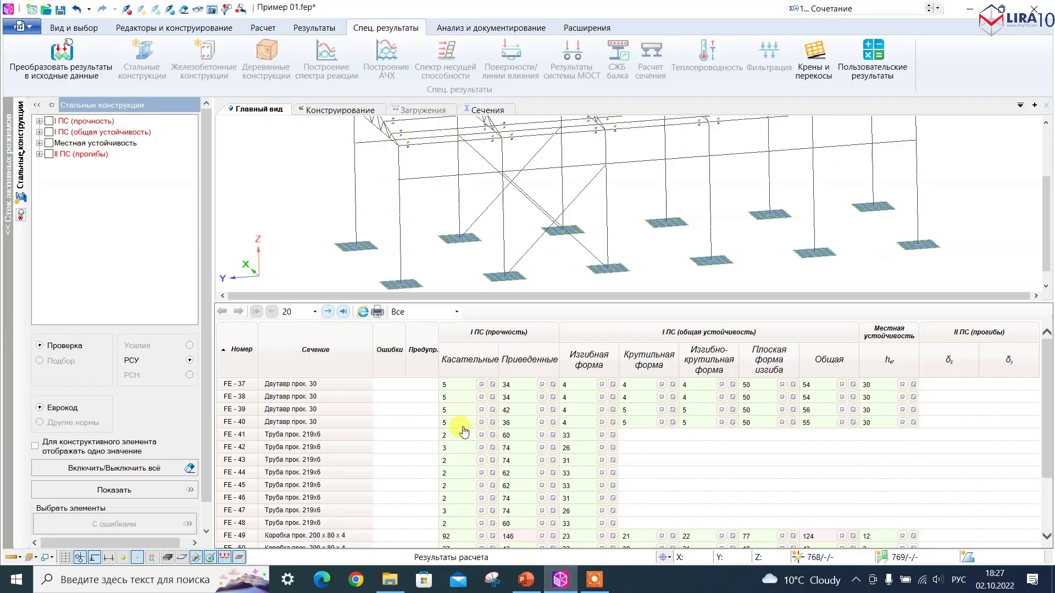
Step: Open the detailed Касательные calculation for FE-37, enlarge the report area, and locate the overall section class calculation
mouse_move(479, 388)
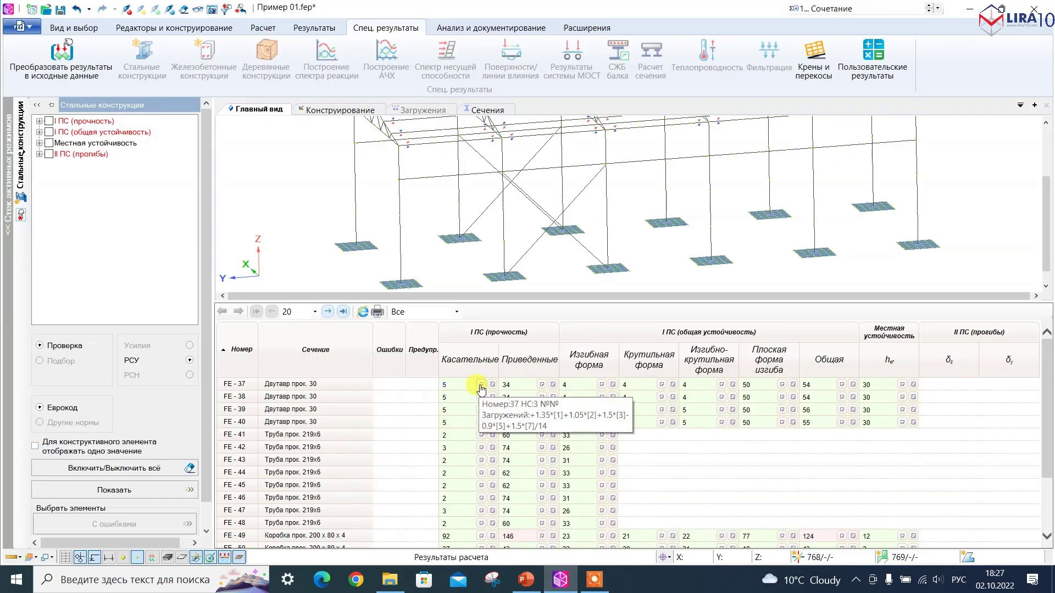
left_click(481, 385)
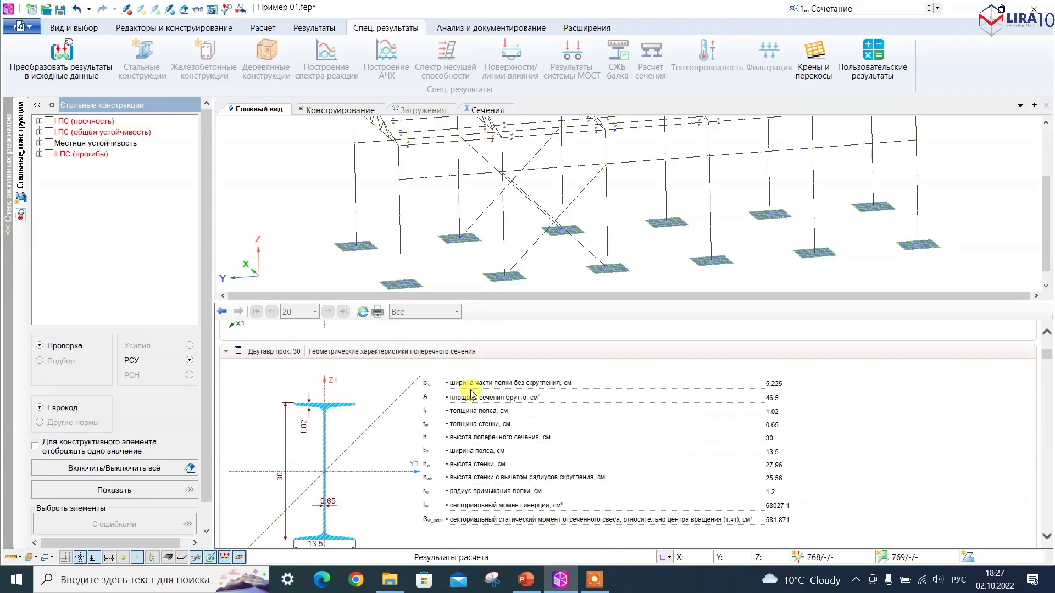
left_click_drag(472, 301, 481, 191)
scroll(321, 305, "up", 3)
scroll(321, 305, "down", 10)
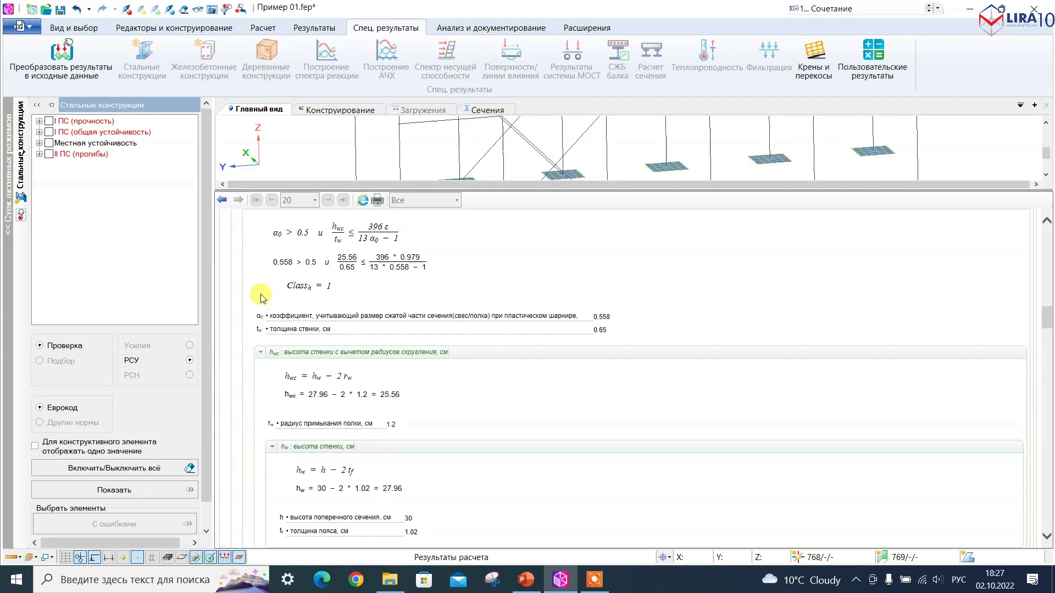
scroll(261, 297, "up", 2)
left_click_drag(308, 311, 376, 312)
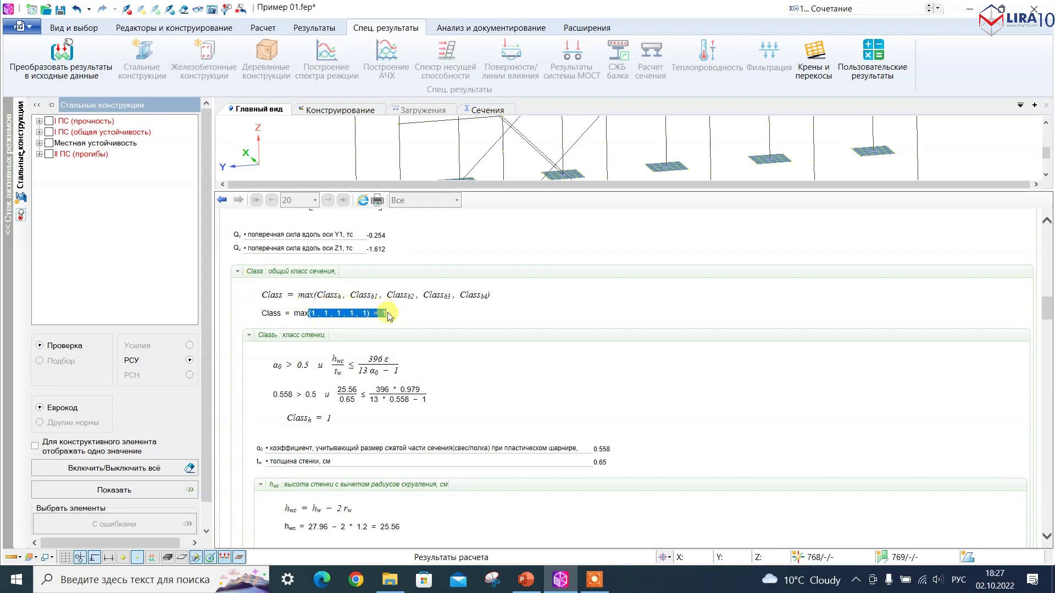
Step: Examine the web class condition, highlighting the compressed-zone coefficient and the slenderness limit with its substituted values
left_click_drag(273, 365, 282, 394)
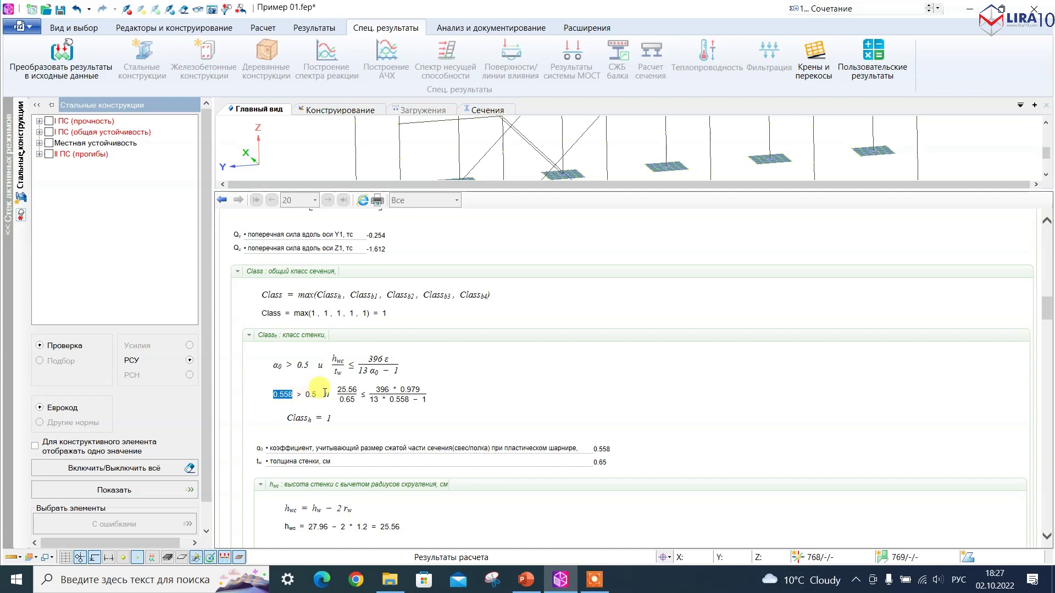
left_click(367, 363)
left_click_drag(367, 364, 433, 404)
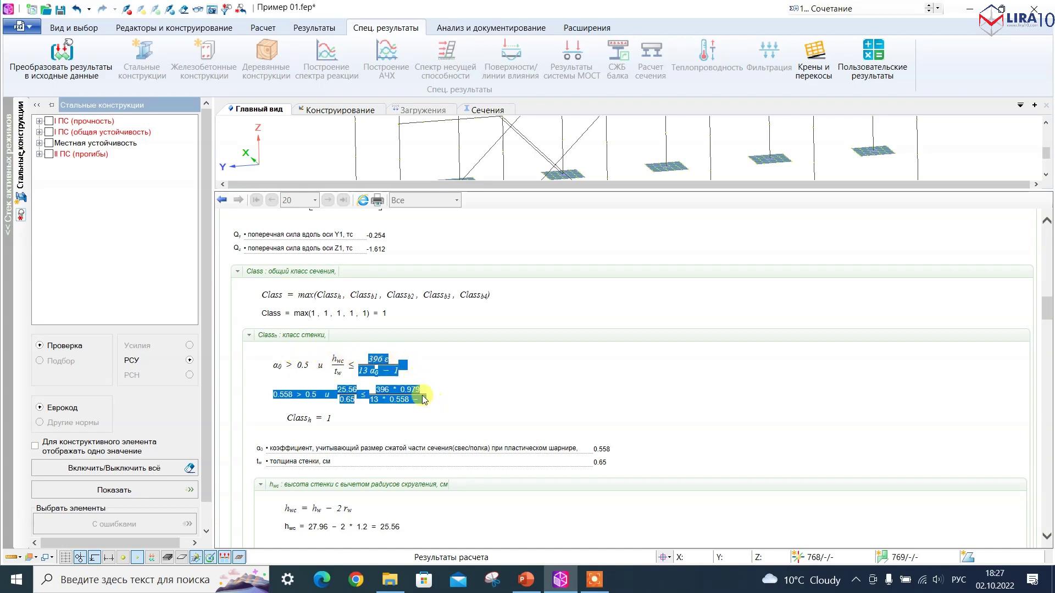
scroll(394, 370, "down", 2)
scroll(358, 342, "up", 2)
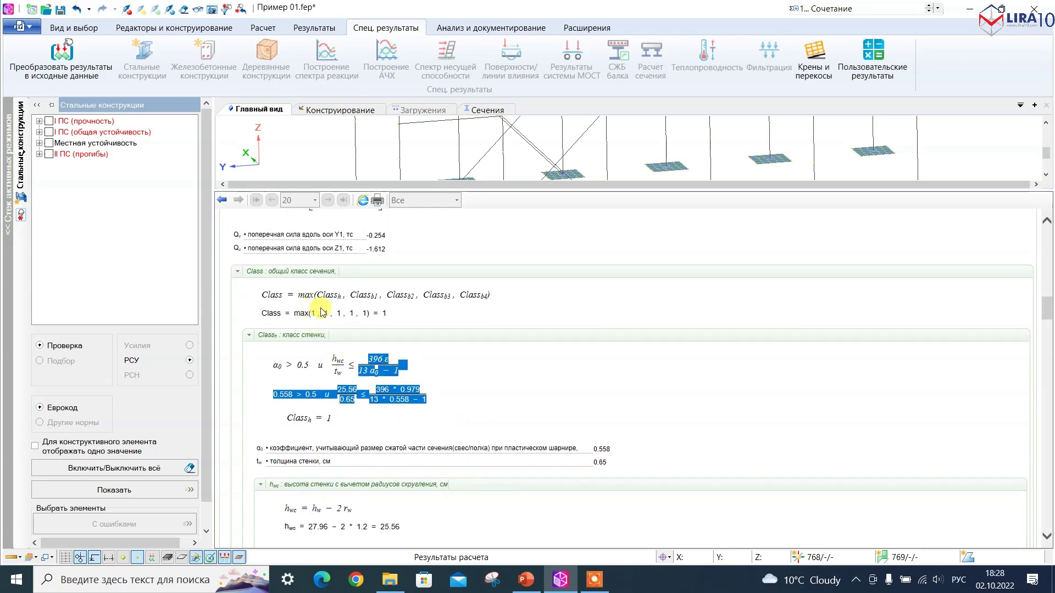
Step: Highlight the component classes in the overall class formula and review the web and flange overhang class calculations
left_click_drag(317, 295, 487, 292)
scroll(419, 387, "down", 8)
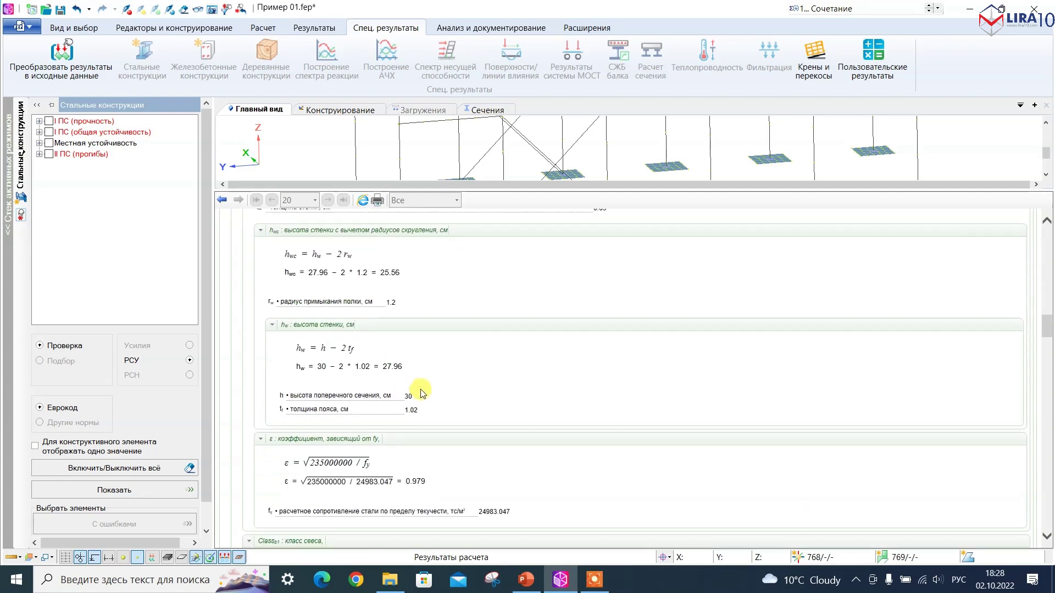
scroll(403, 371, "down", 10)
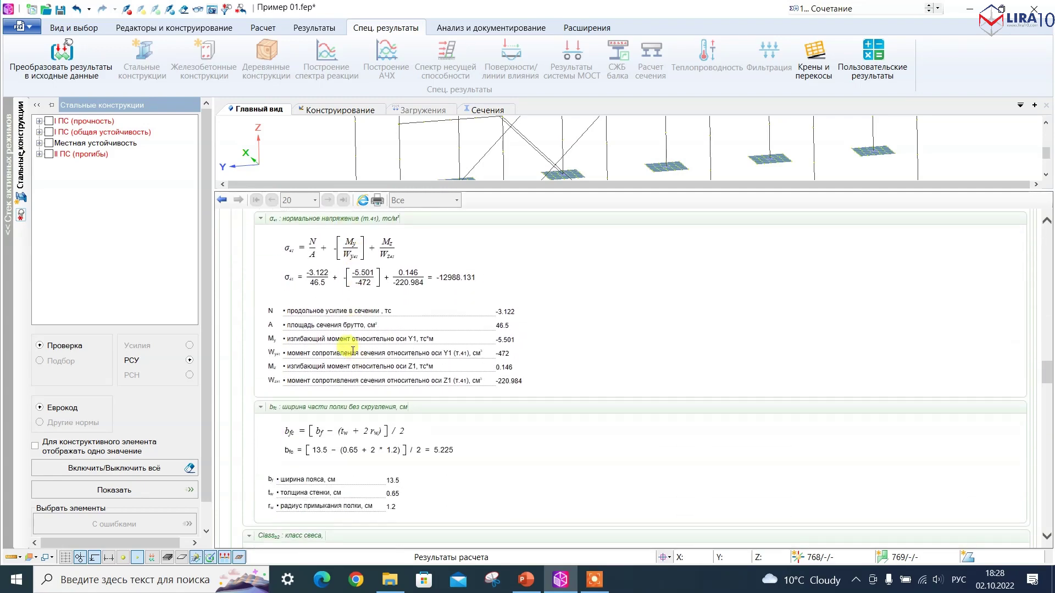
scroll(353, 337, "down", 8)
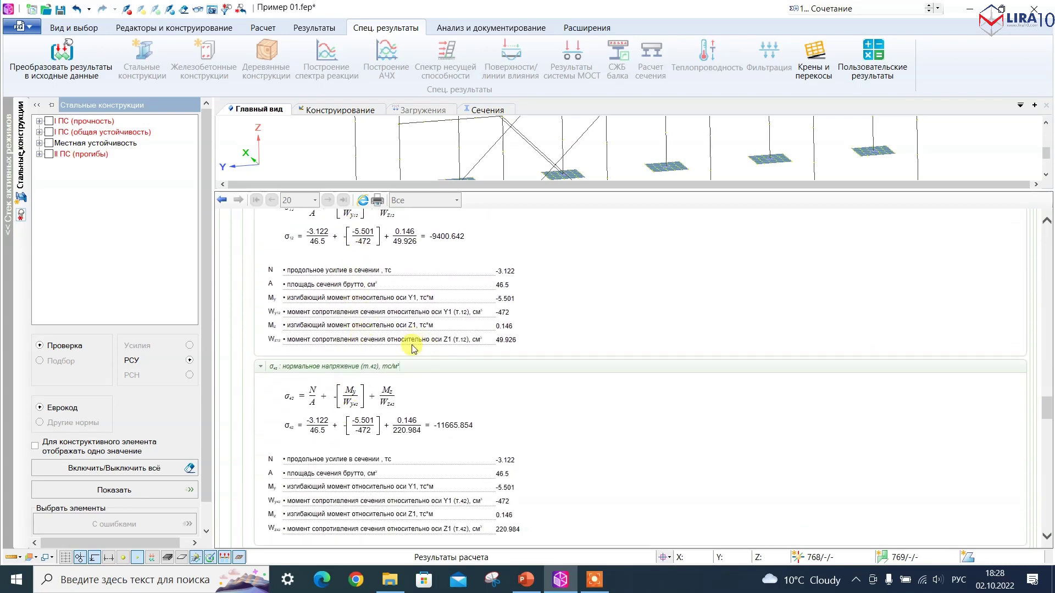
scroll(384, 352, "up", 20)
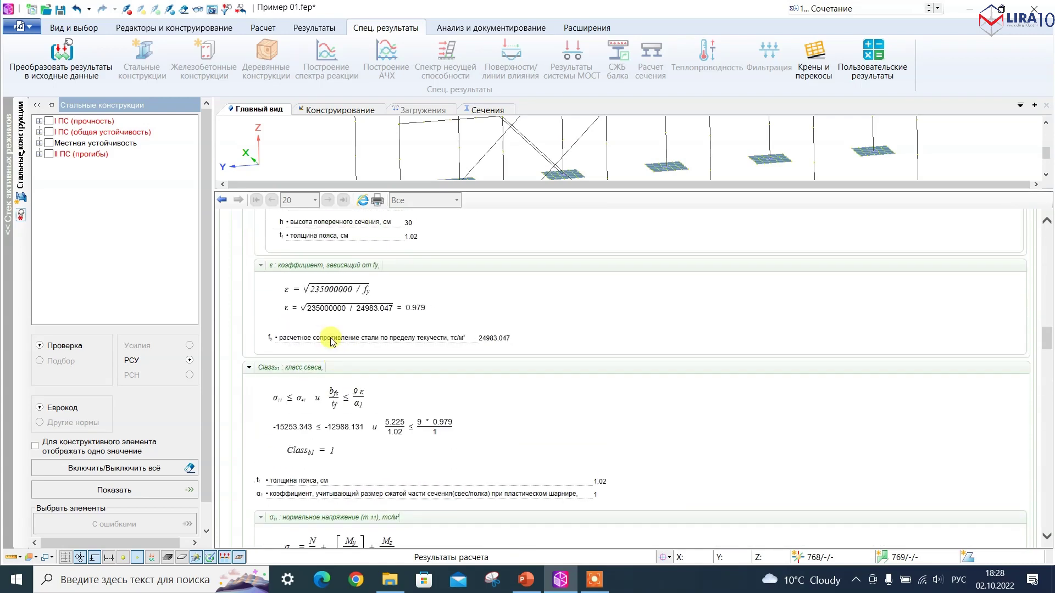
Step: Collapse the overall section class block and examine the terms of the reduced plastic shear resistance formula along Y
scroll(296, 355, "up", 3)
left_click(238, 414)
scroll(241, 417, "down", 3)
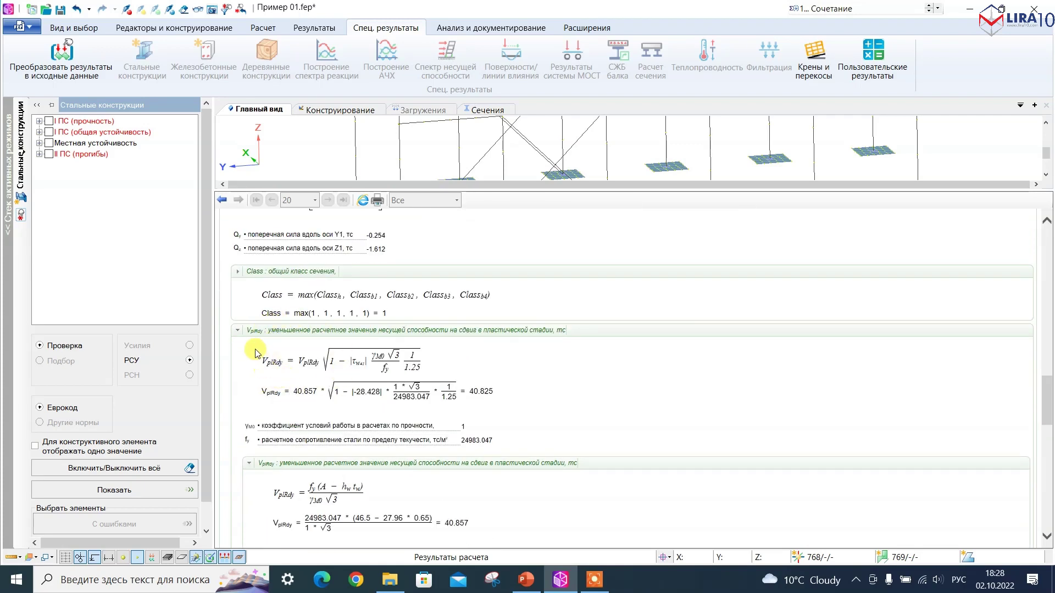
left_click_drag(263, 361, 312, 356)
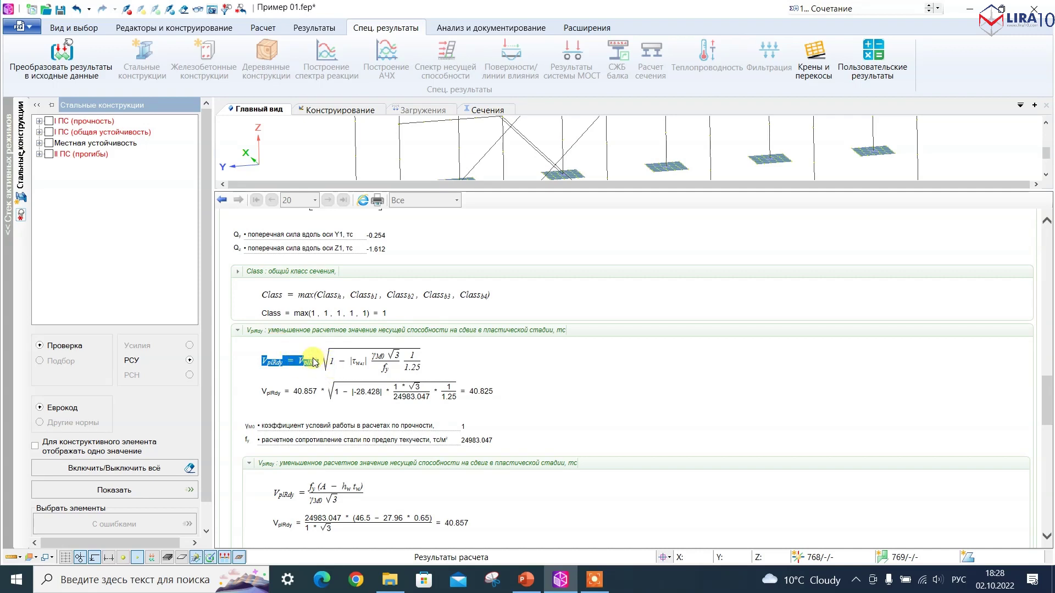
left_click(297, 360)
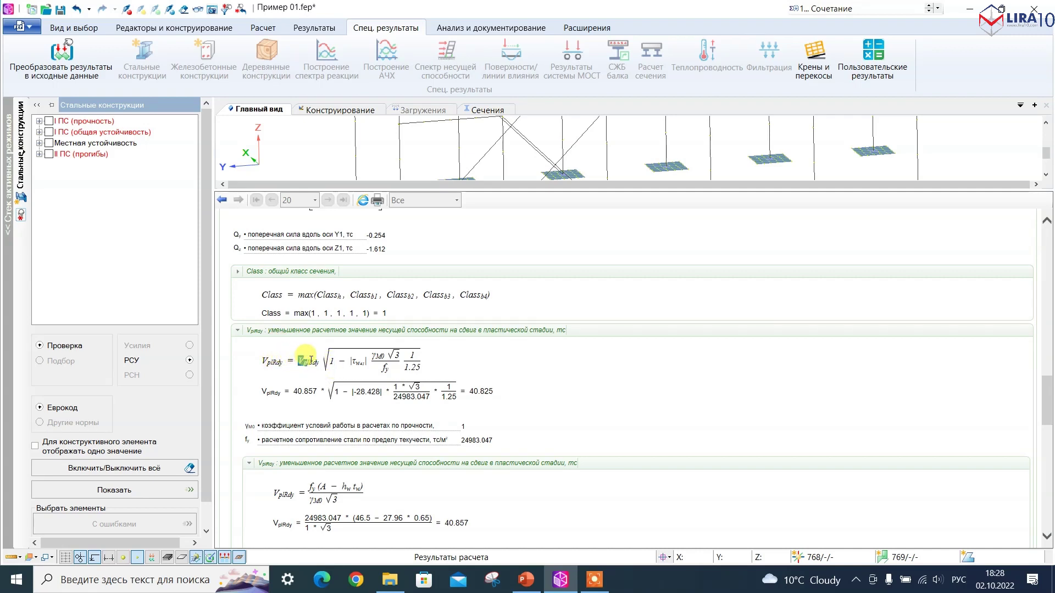
left_click_drag(352, 361, 403, 359)
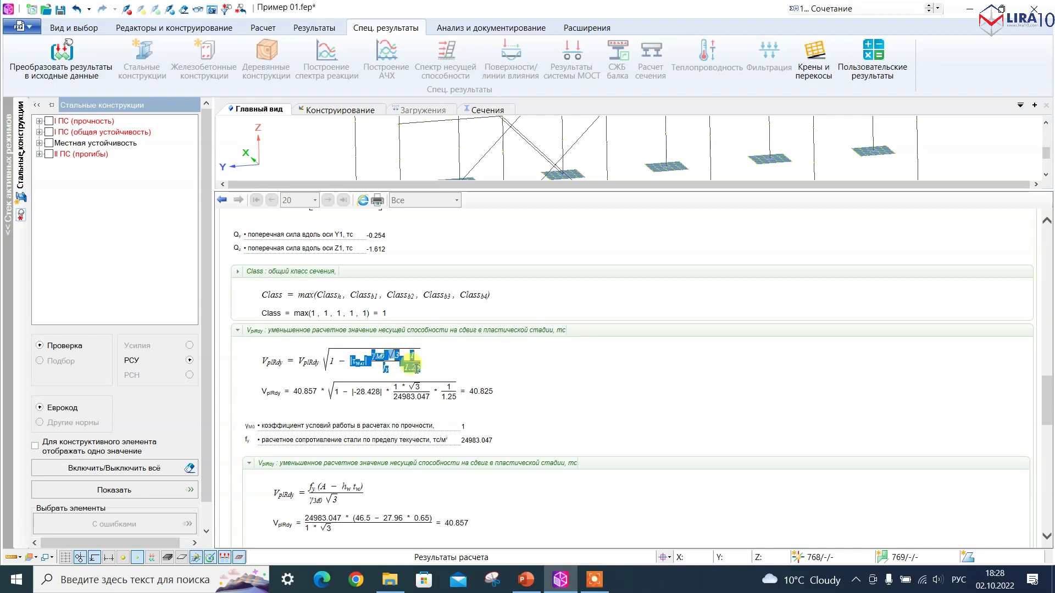
left_click_drag(403, 360, 358, 361)
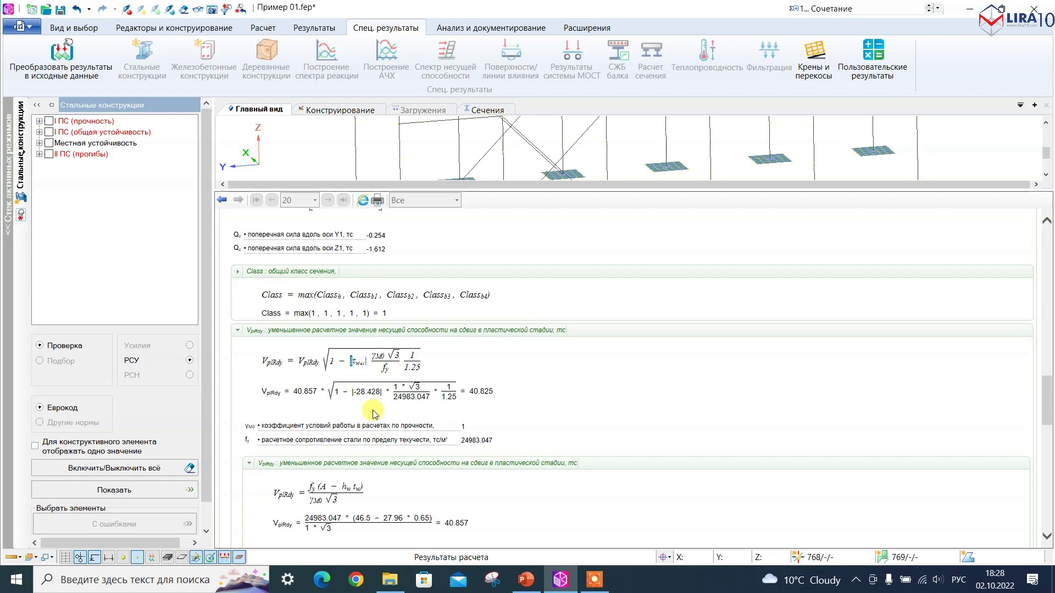
Step: Examine the torsional shear stress and Z-axis plastic shear resistance calculations, and return to the results table
scroll(364, 361, "down", 3)
scroll(365, 361, "down", 2)
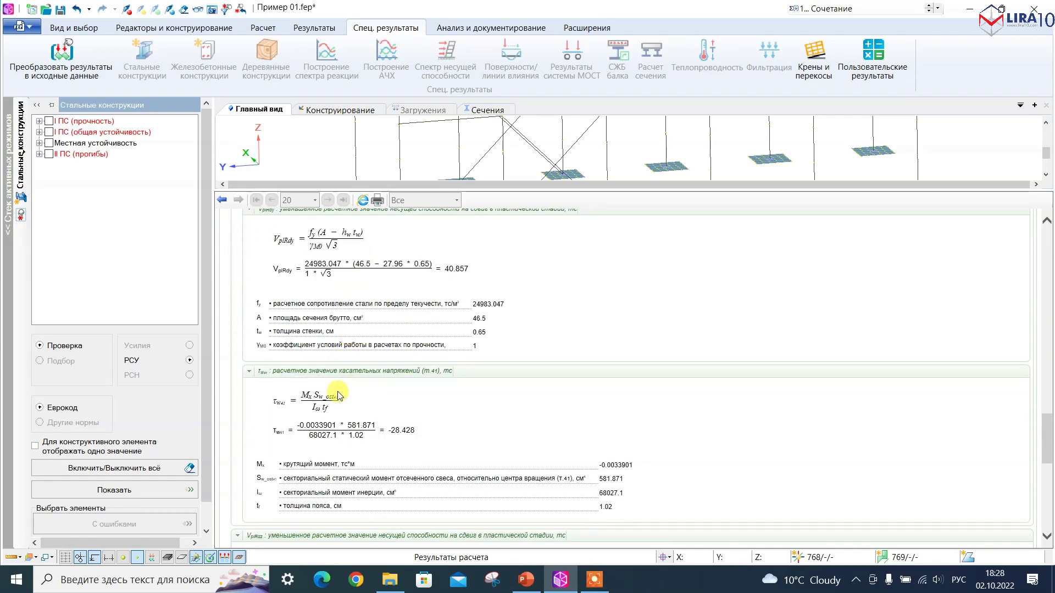
scroll(316, 392, "down", 2)
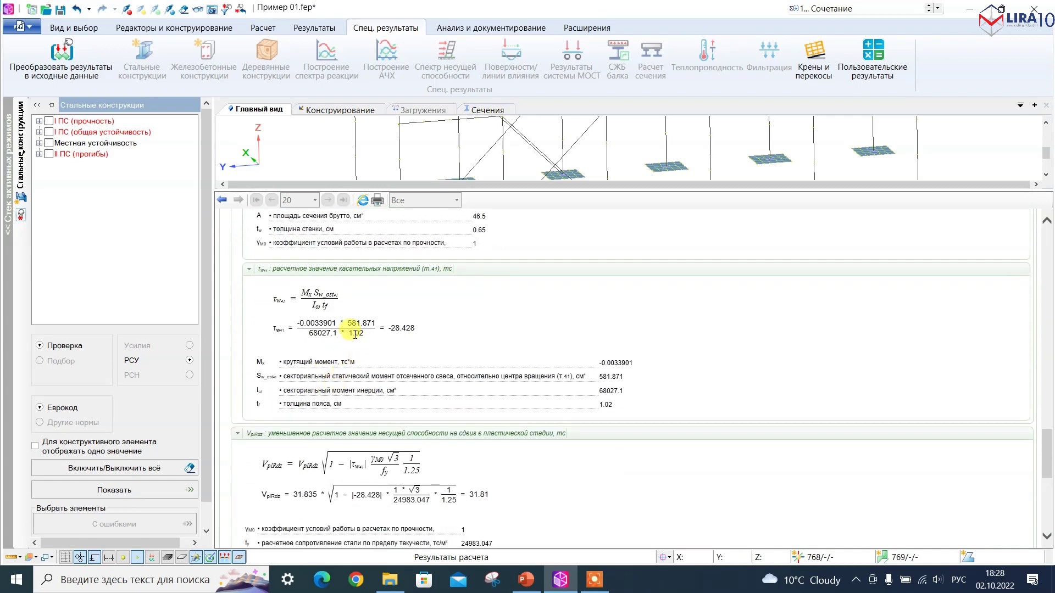
left_click_drag(301, 303, 328, 295)
scroll(369, 361, "down", 7)
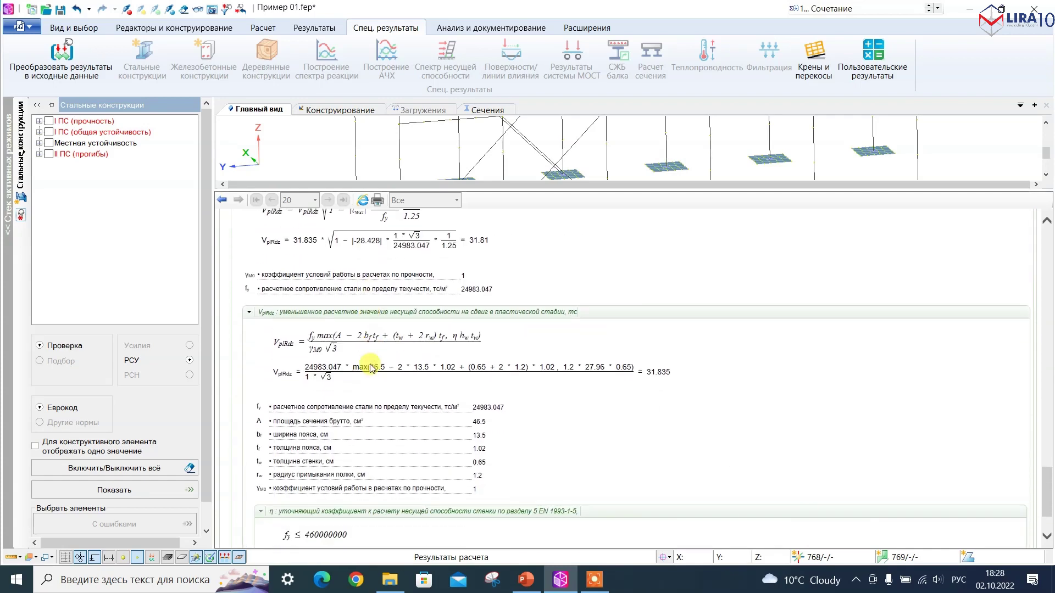
scroll(365, 360, "up", 3)
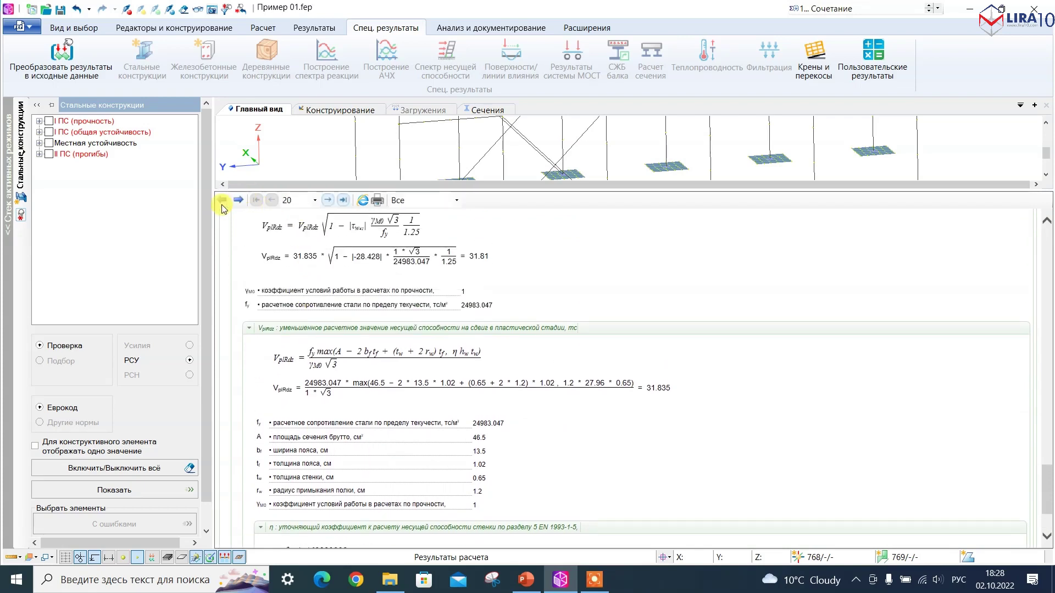
left_click(222, 201)
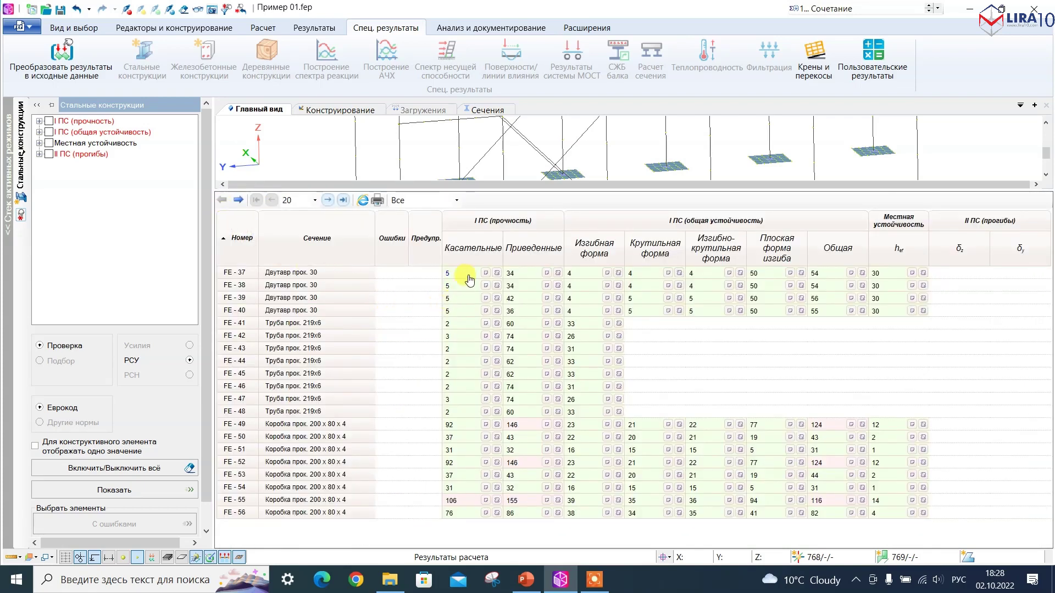
Step: Open the element calculation results for FE-37's Касательные check, review the forces and resistances, and return to the table
mouse_move(497, 277)
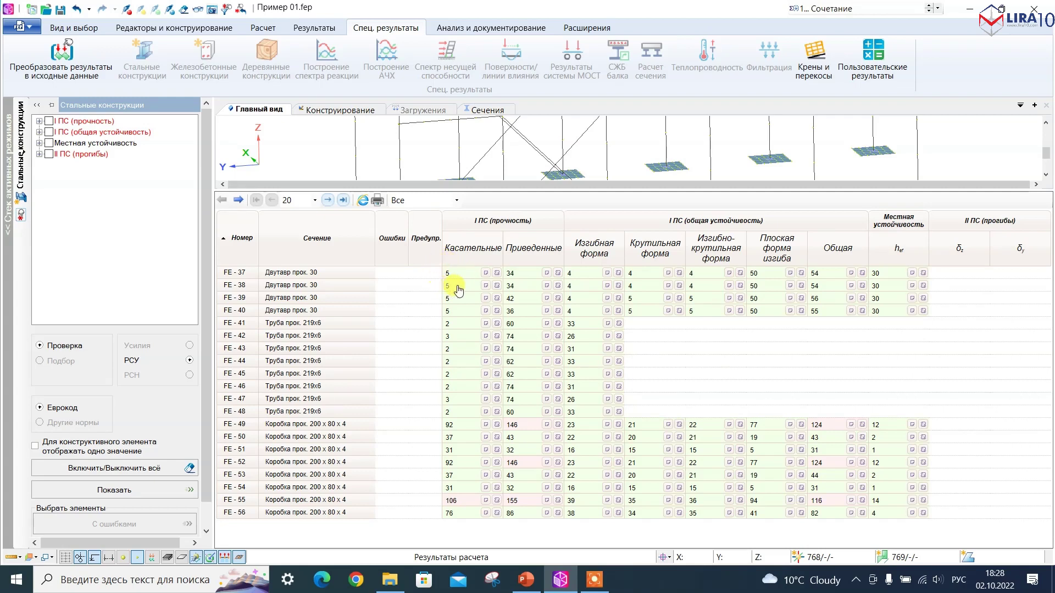
mouse_move(499, 277)
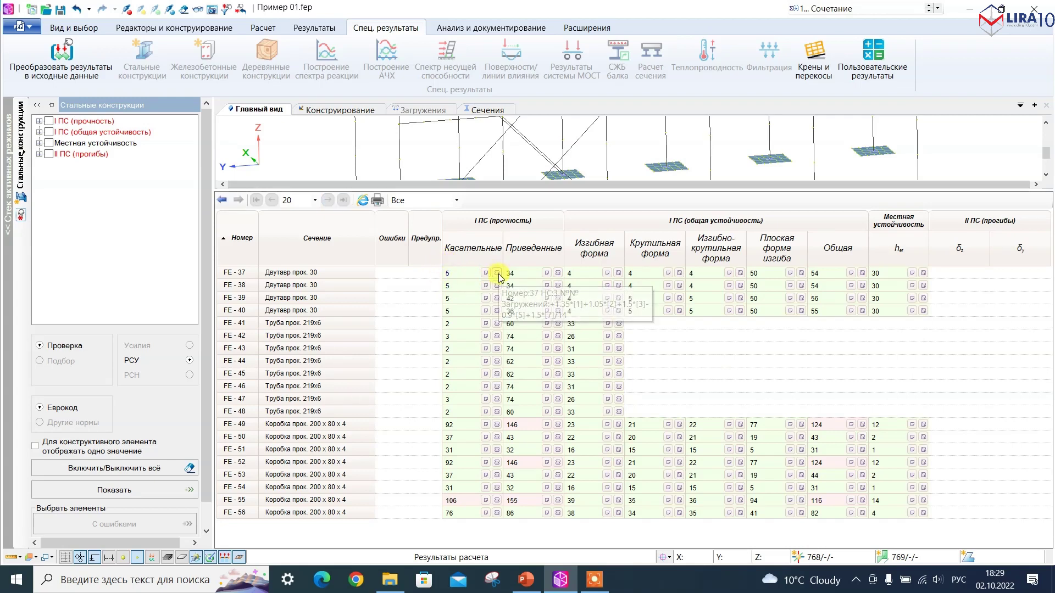
left_click(498, 273)
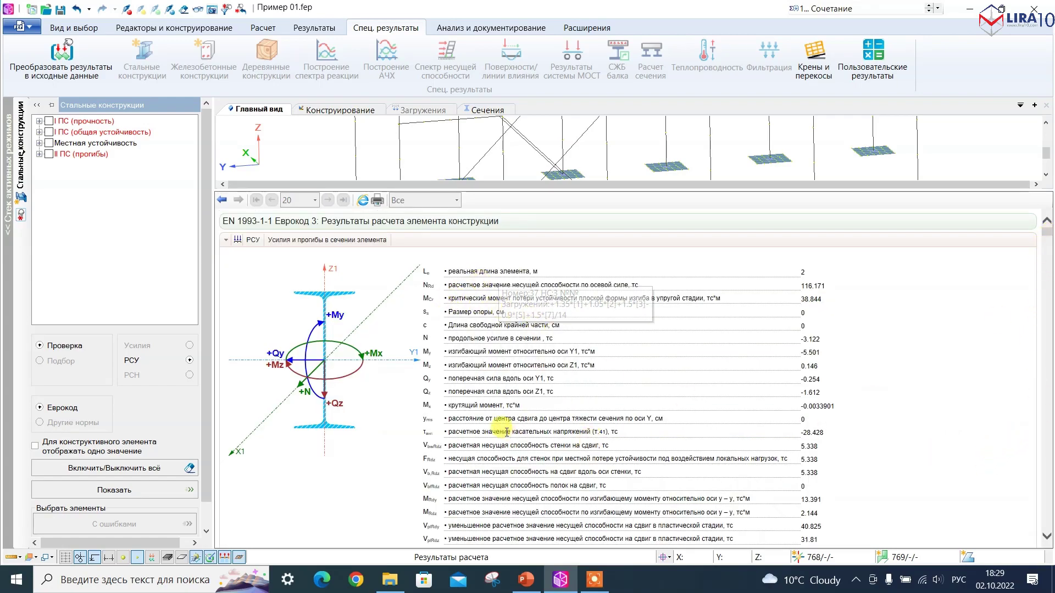
scroll(440, 417, "down", 15)
scroll(524, 392, "up", 15)
left_click(222, 200)
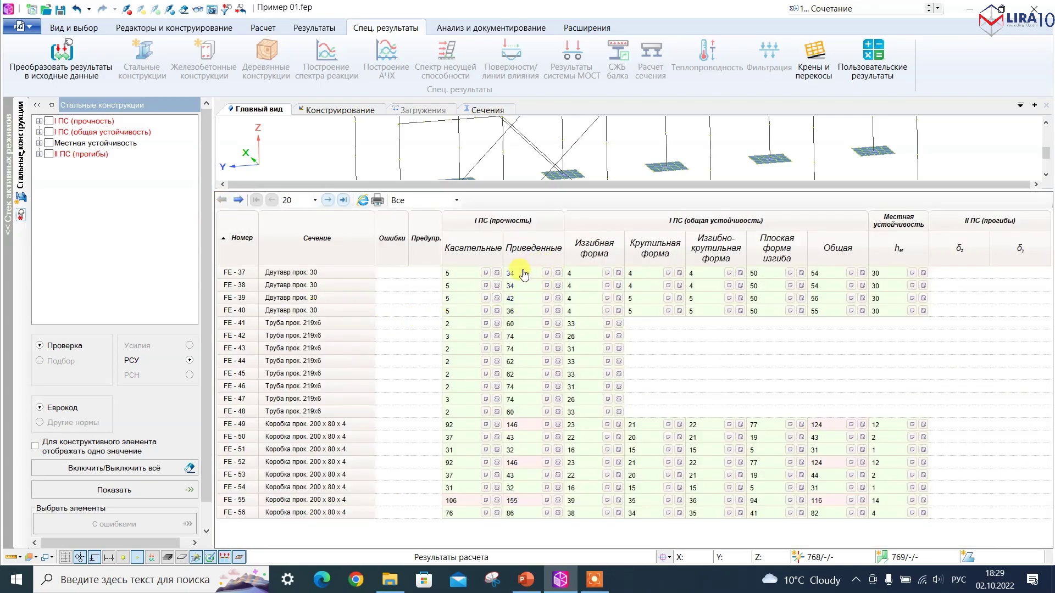
Step: Open the detailed Приведенные calculation for FE-37 and examine the normal stresses and flange overhang class calculations
mouse_move(498, 278)
mouse_move(558, 274)
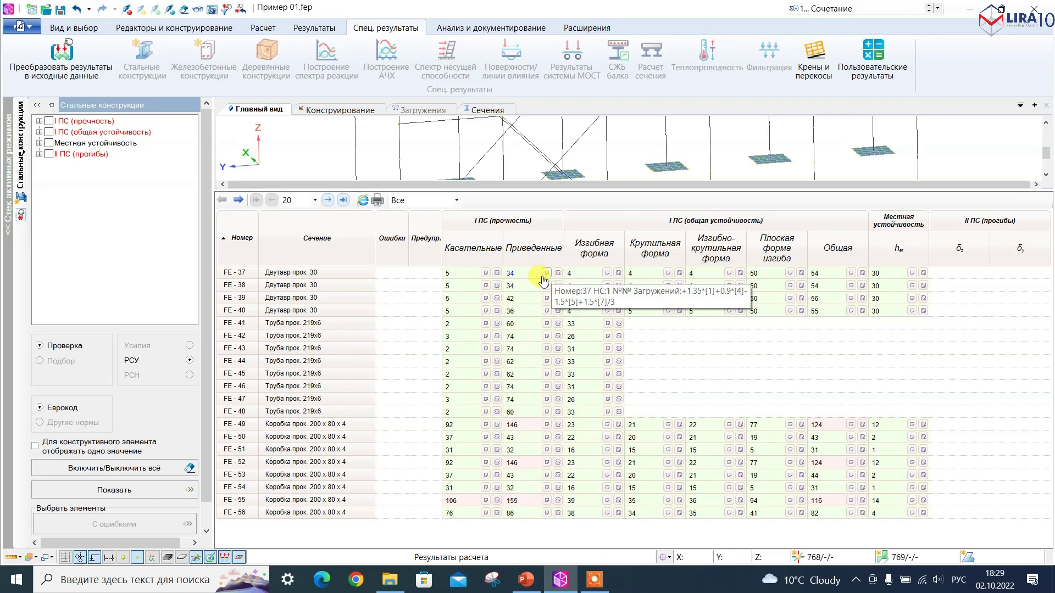
left_click(546, 273)
scroll(541, 297, "down", 5)
scroll(541, 297, "down", 15)
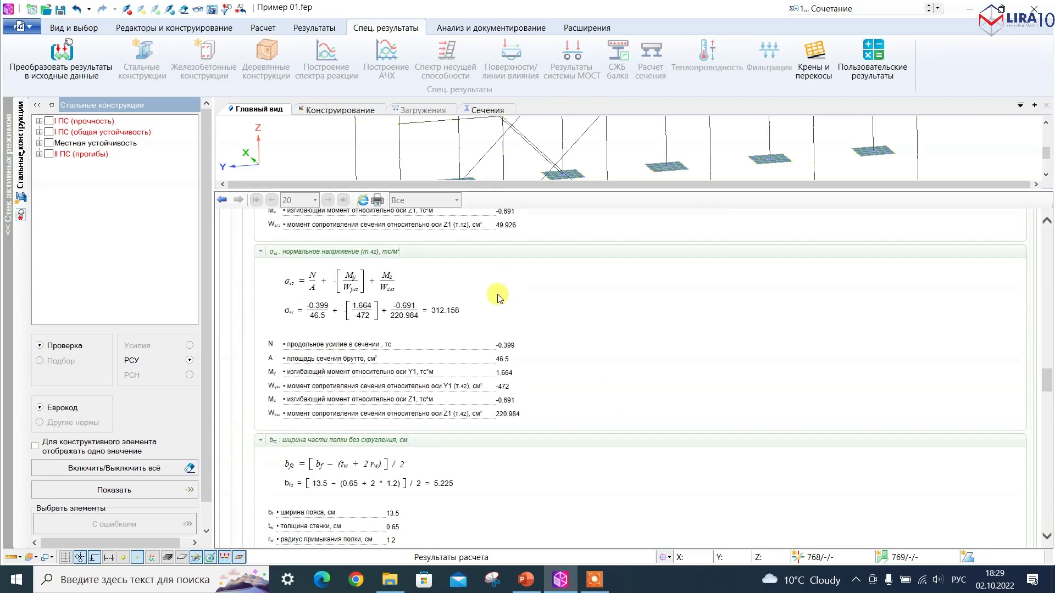
scroll(555, 327, "up", 3)
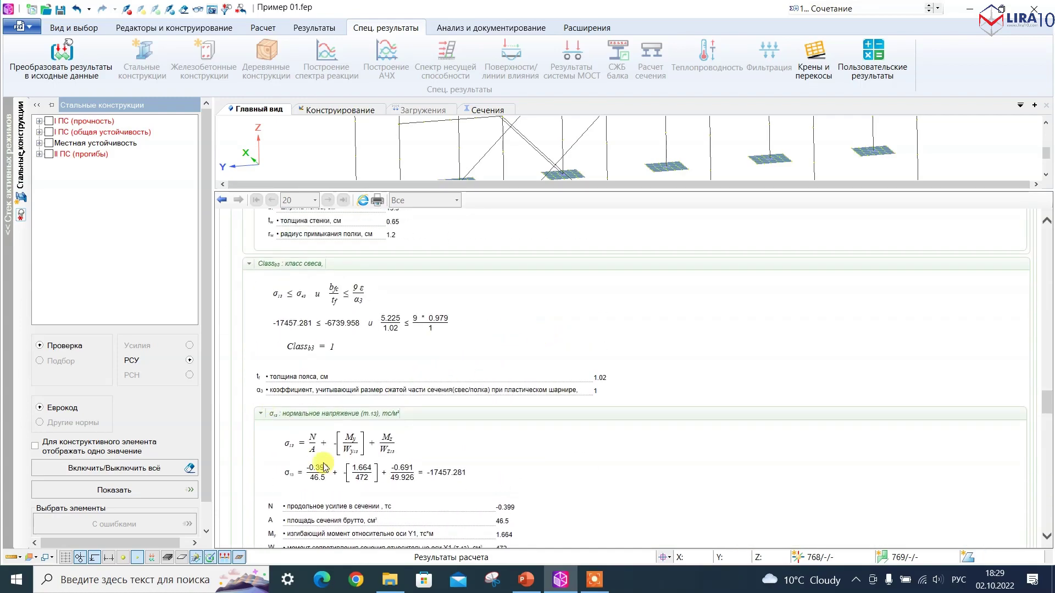
scroll(368, 383, "down", 7)
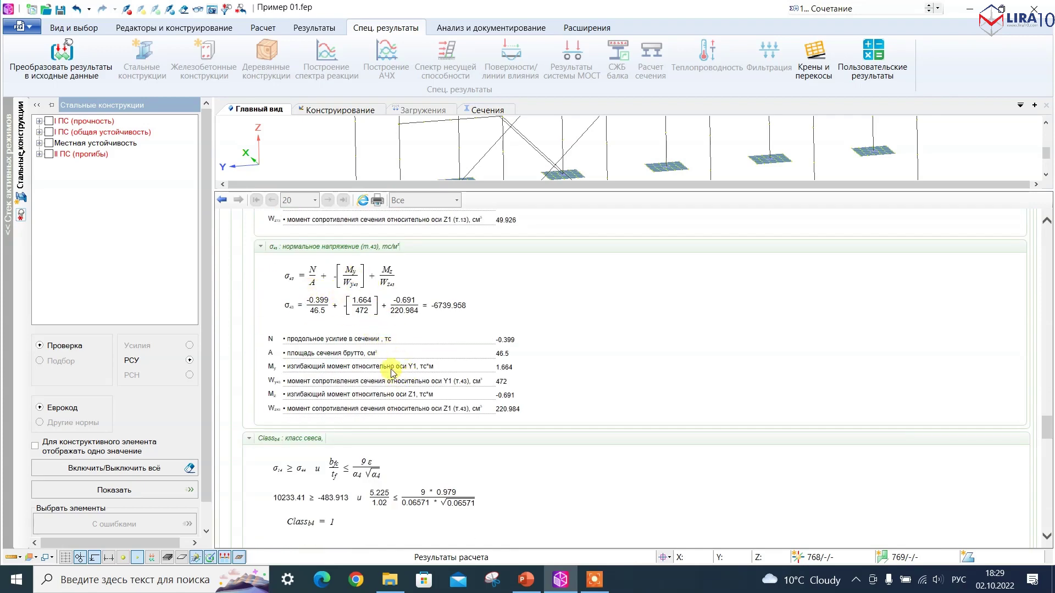
Step: Examine the remaining normal stress, flange overhang class and axial load ratio calculations for FE-37, and return to the results table
scroll(386, 363, "down", 3)
scroll(346, 371, "down", 3)
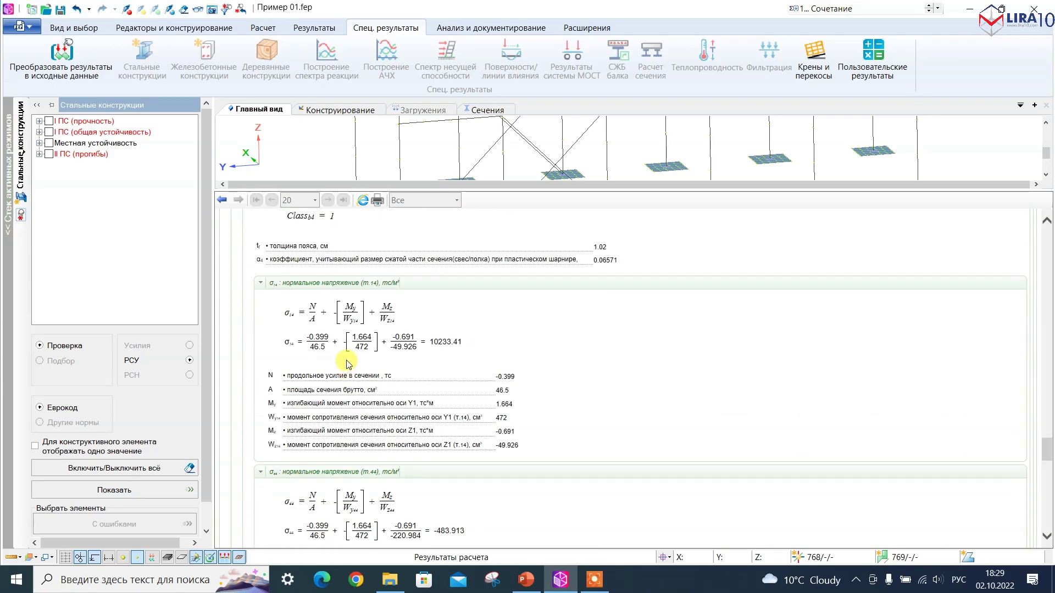
scroll(346, 363, "down", 15)
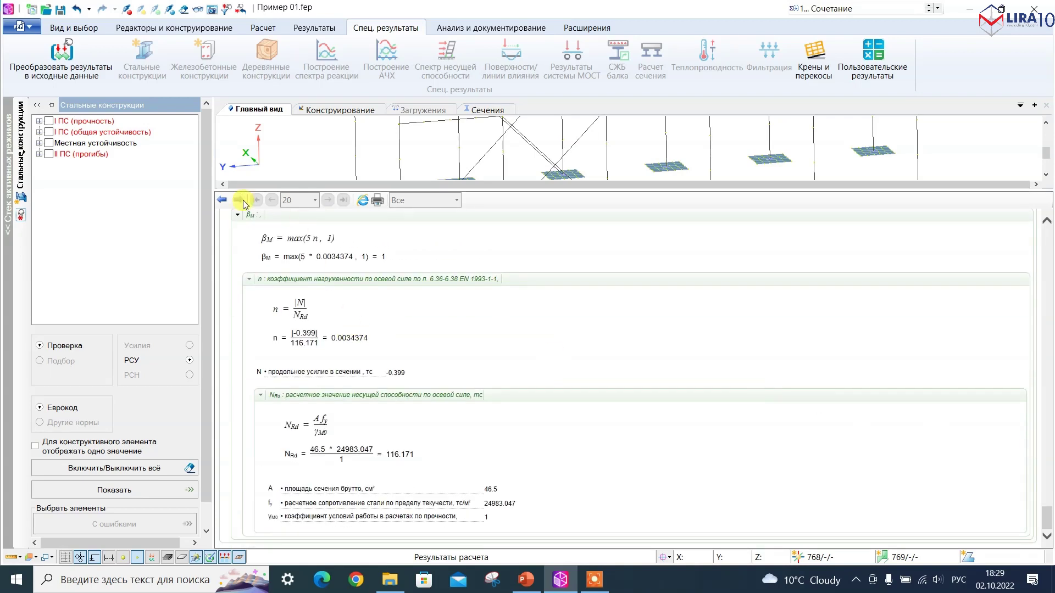
left_click(273, 201)
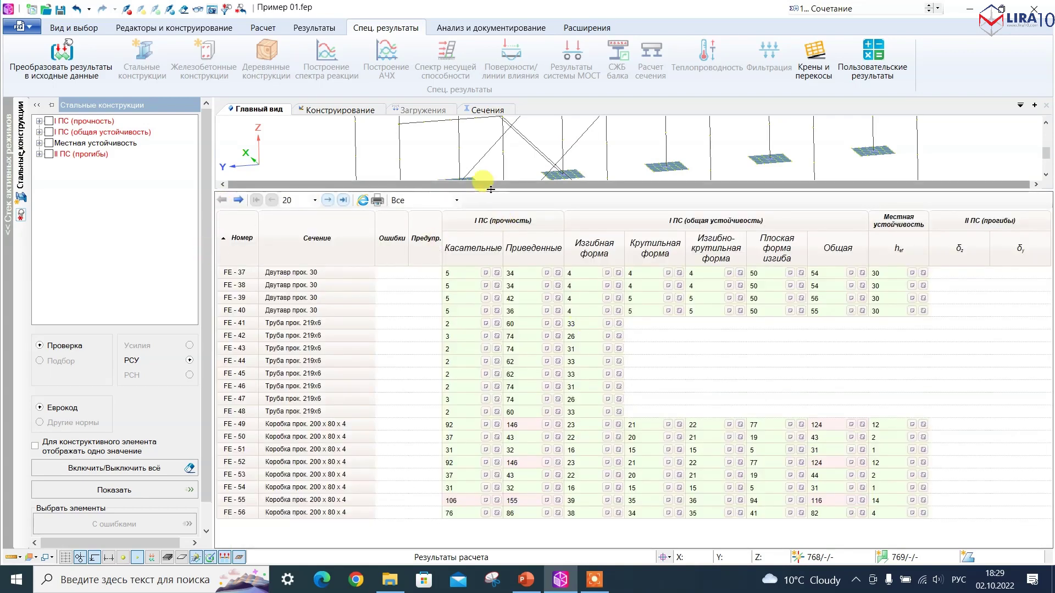
Step: Enlarge the model view, select an element of the eaves beam in the end bay, and filter the results table to Выбранные
left_click_drag(491, 189, 491, 365)
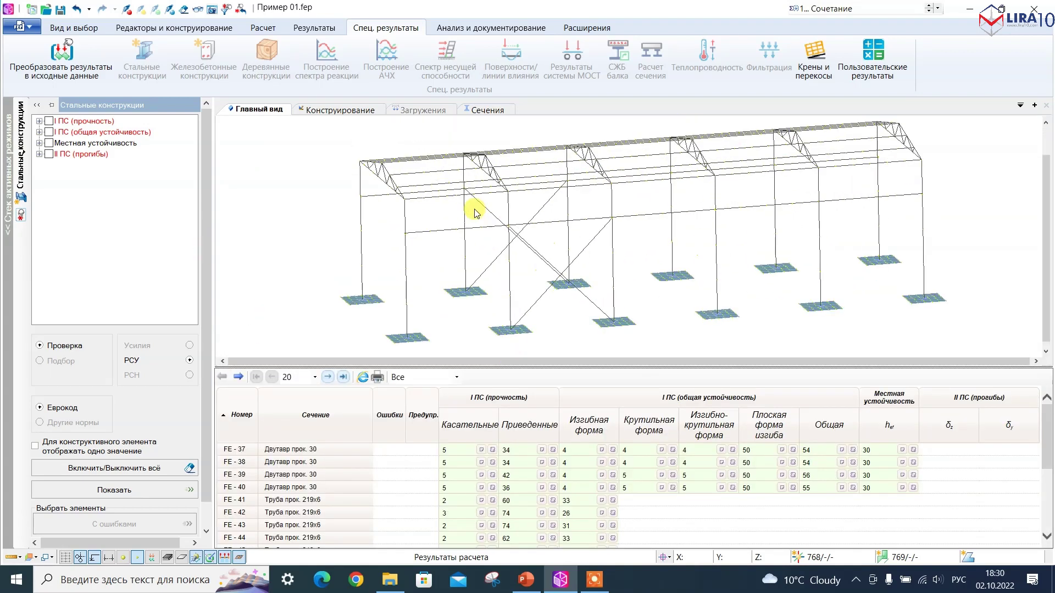
scroll(423, 196, "up", 3)
scroll(459, 206, "up", 1)
key("Escape")
left_click_drag(450, 297, 423, 287)
key("Escape")
left_click(422, 378)
left_click(424, 402)
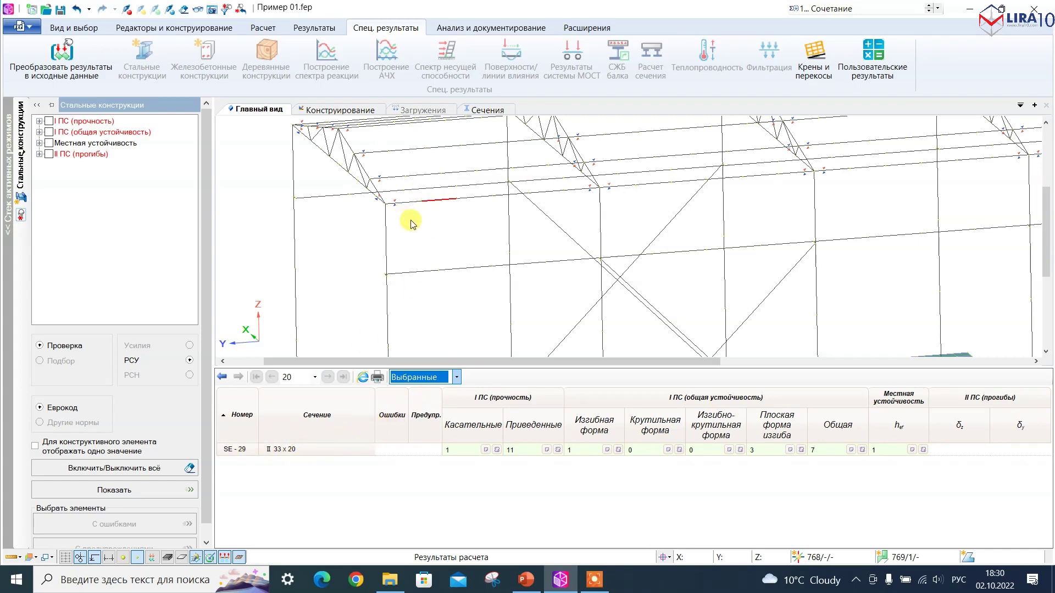
Step: Add the remaining elements of the end-bay eaves beam to the selection
key("space")
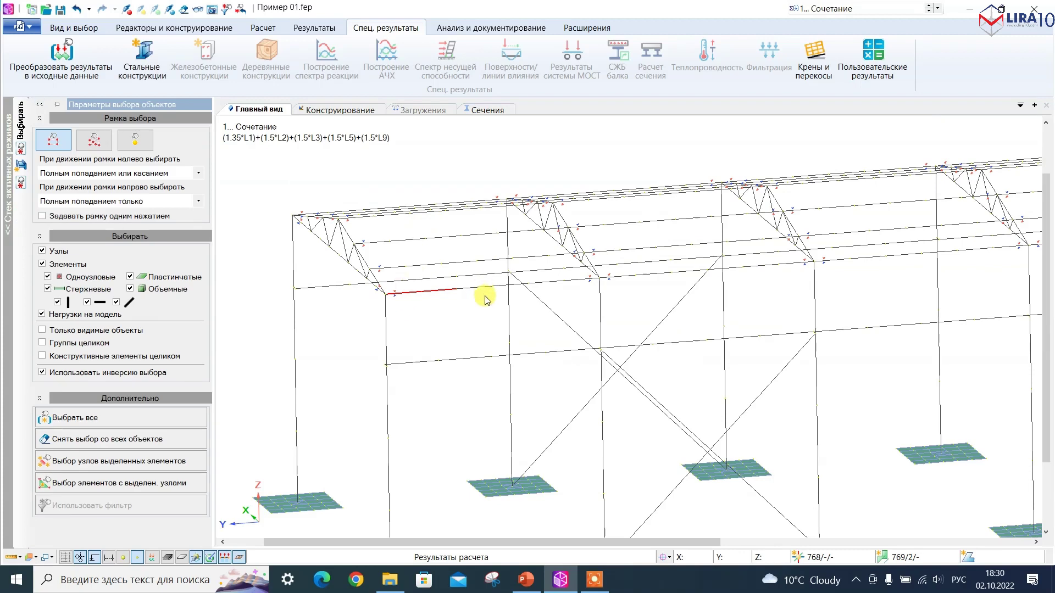
left_click(504, 287)
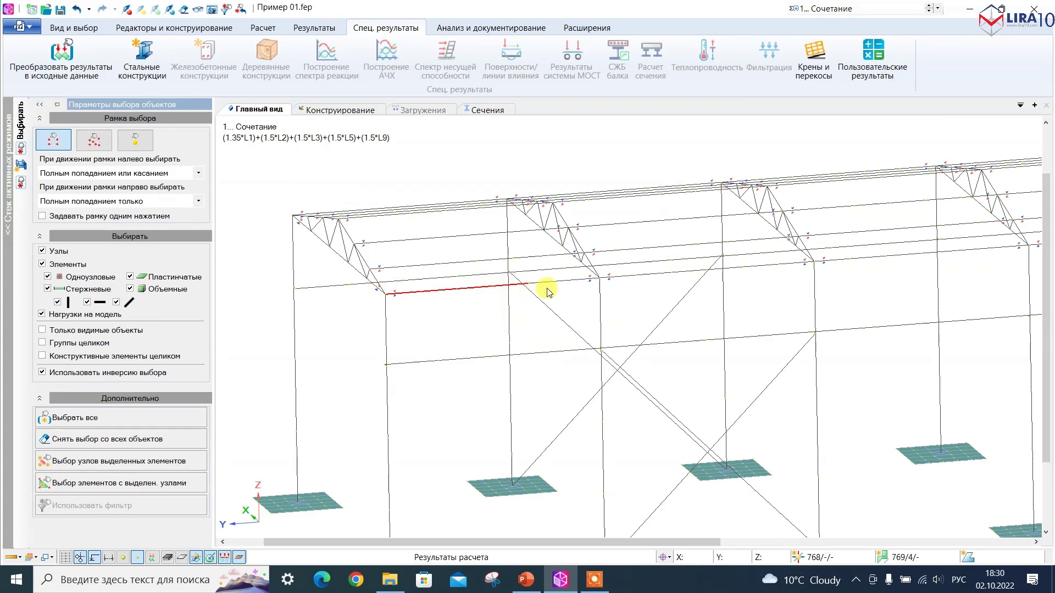
left_click(574, 278)
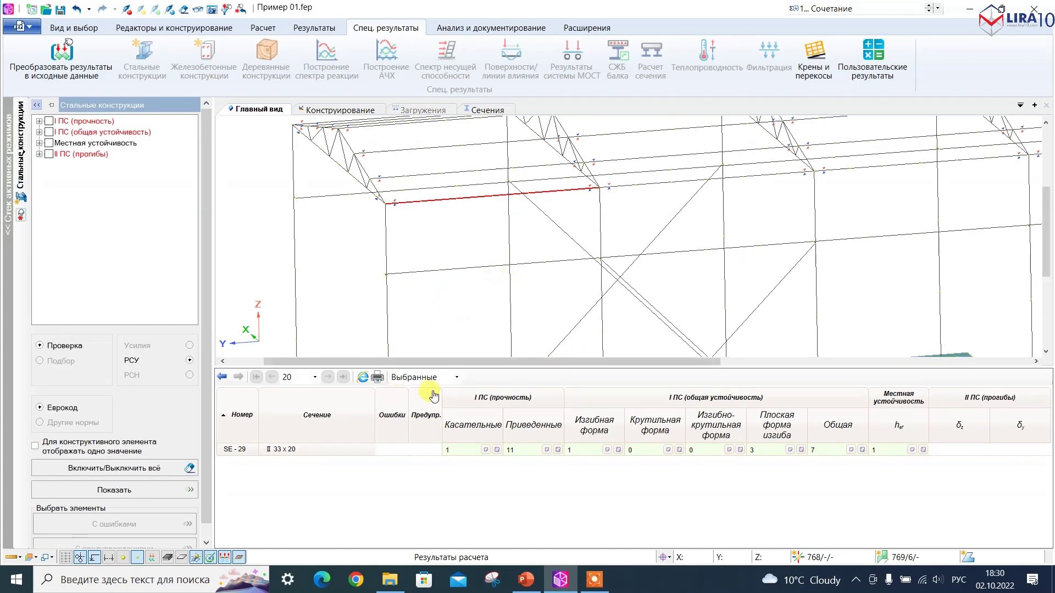
Step: Open the Касательные calculation results for SE-29, review the section and material data, and return to the table
left_click(486, 450)
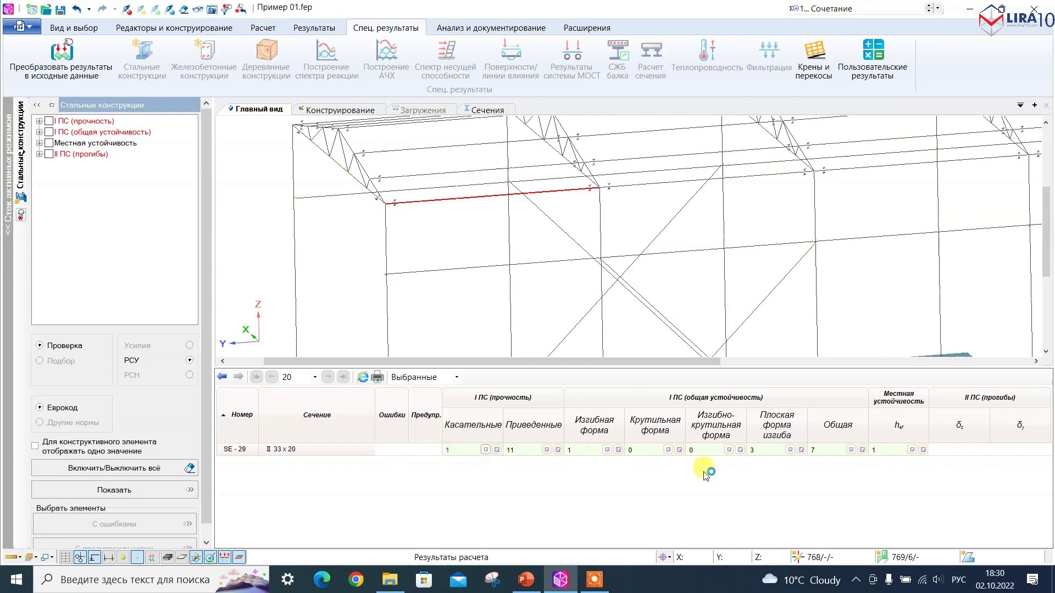
scroll(620, 463, "down", 6)
scroll(429, 455, "down", 10)
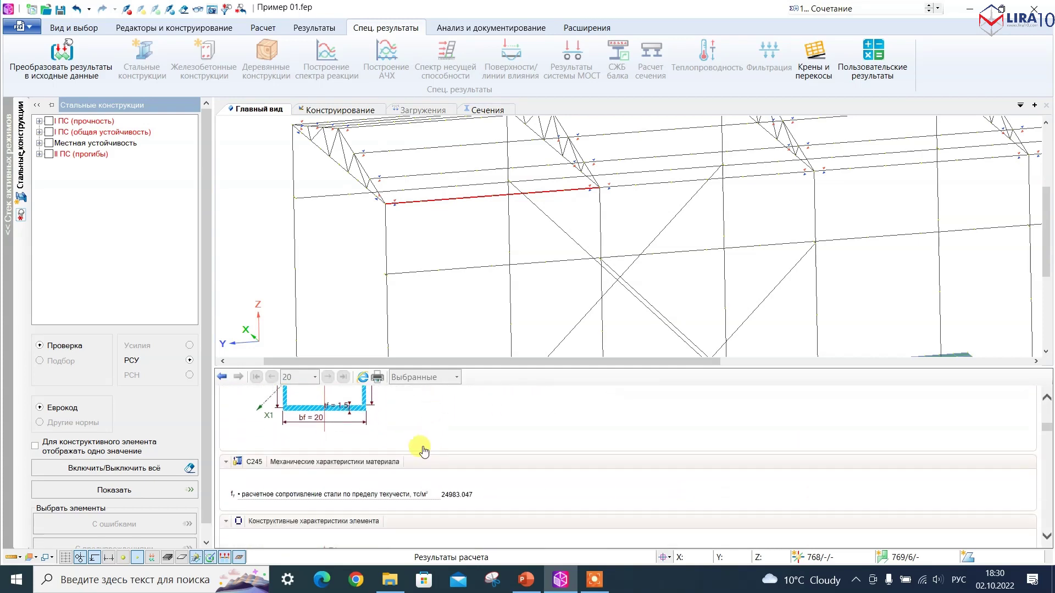
left_click(222, 377)
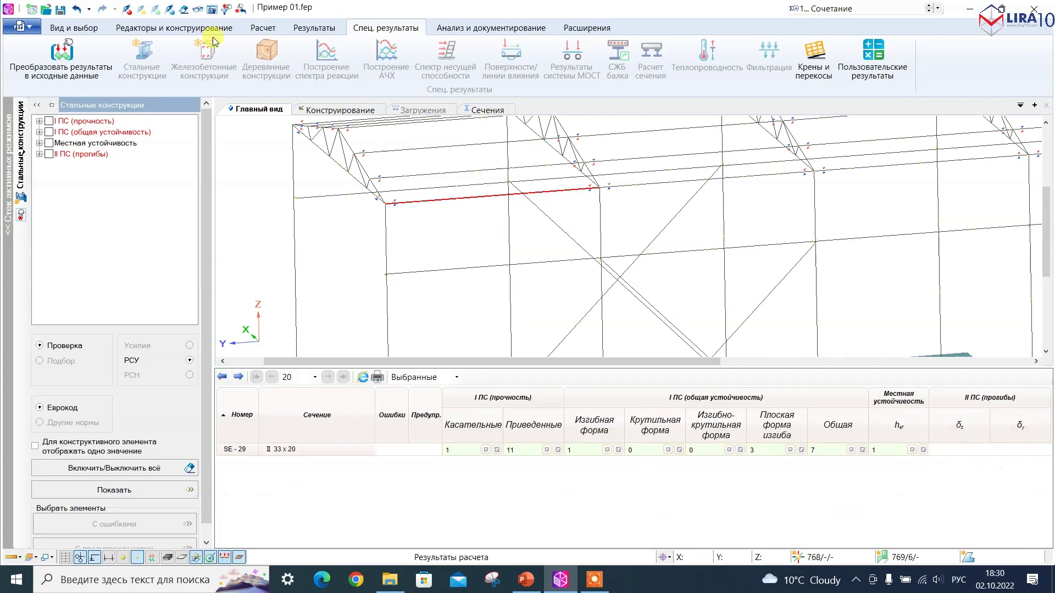
Step: Return to the source data and enable Проверка по деформациям for the seventh design entry, Топология коробок
left_click(263, 28)
left_click(29, 58)
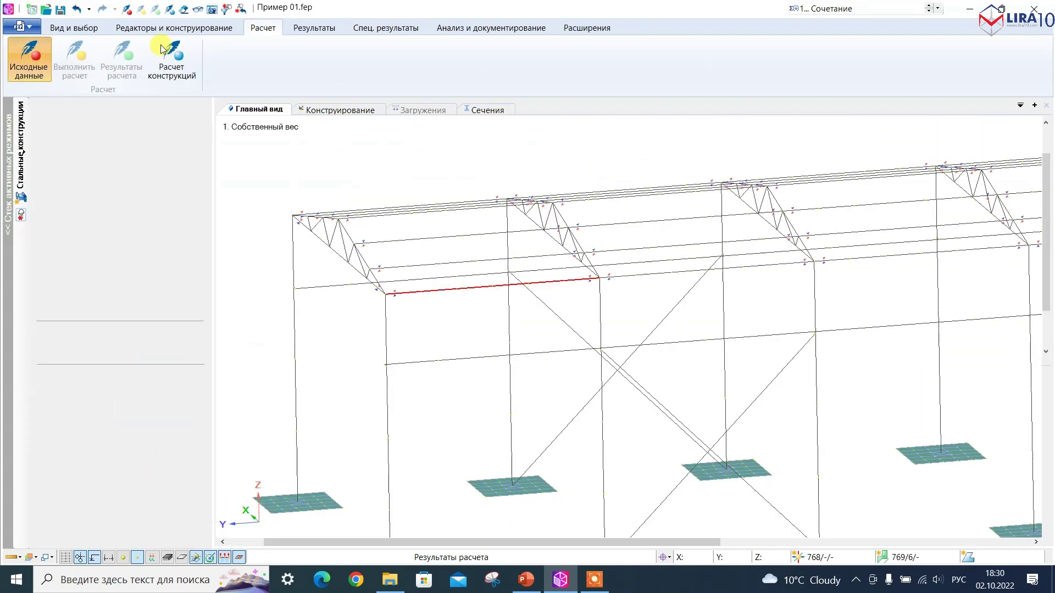
left_click(174, 27)
left_click(216, 55)
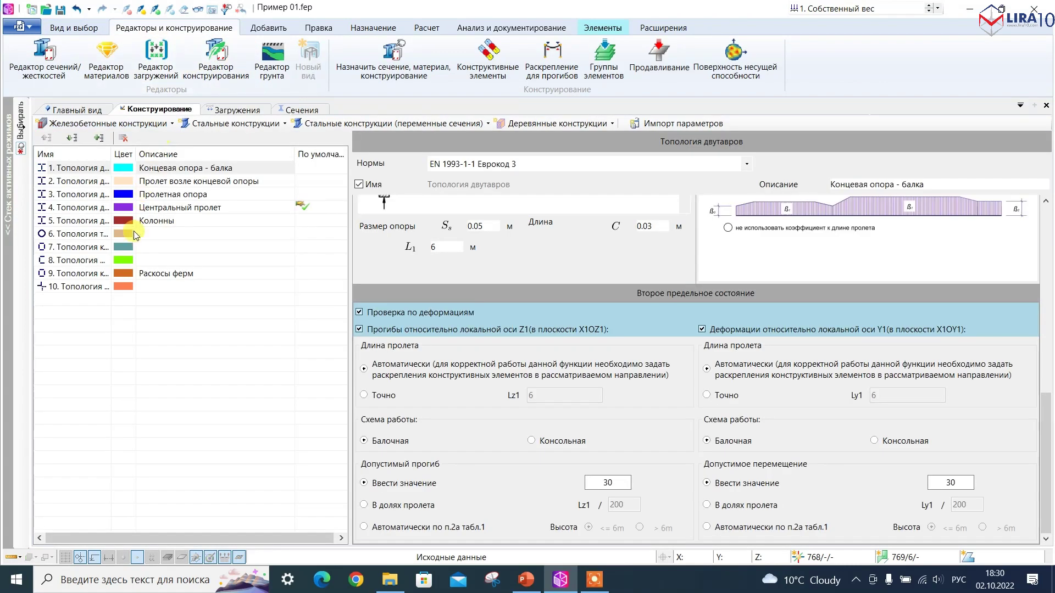
left_click(73, 249)
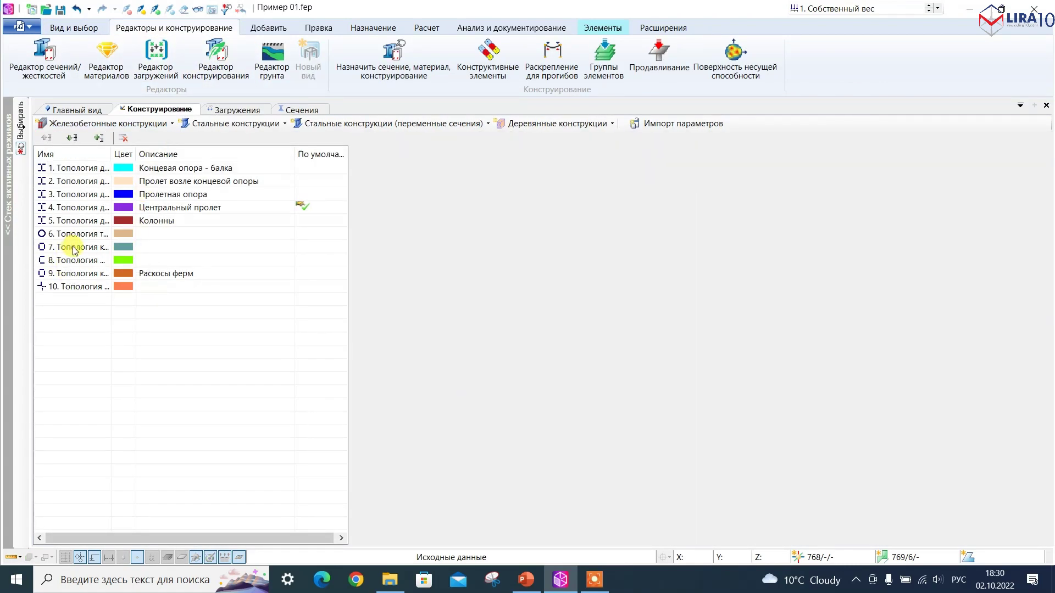
left_click_drag(1047, 264, 1048, 519)
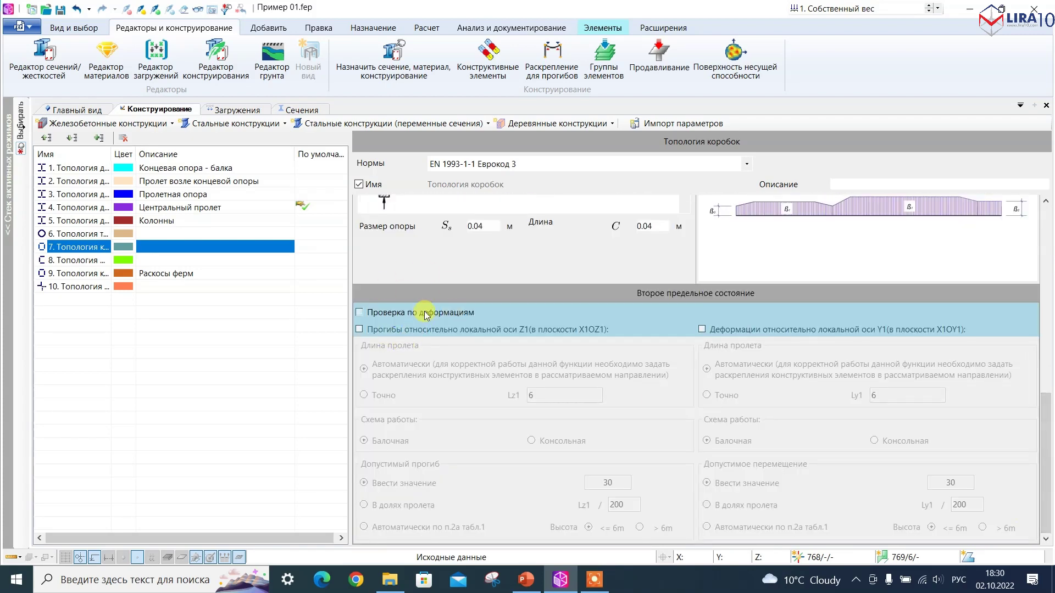
left_click(393, 315)
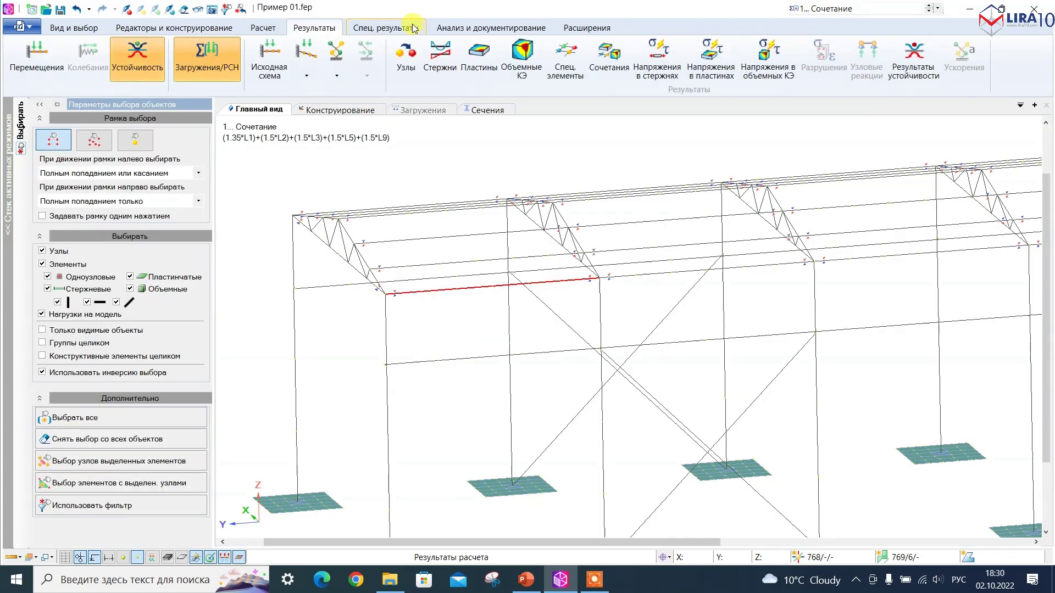
Step: Enable deflection checks about local axes Z1 and Y1 for the seventh design entry, Топология коробок, and set both limits to 10
scroll(403, 283, "up", 5)
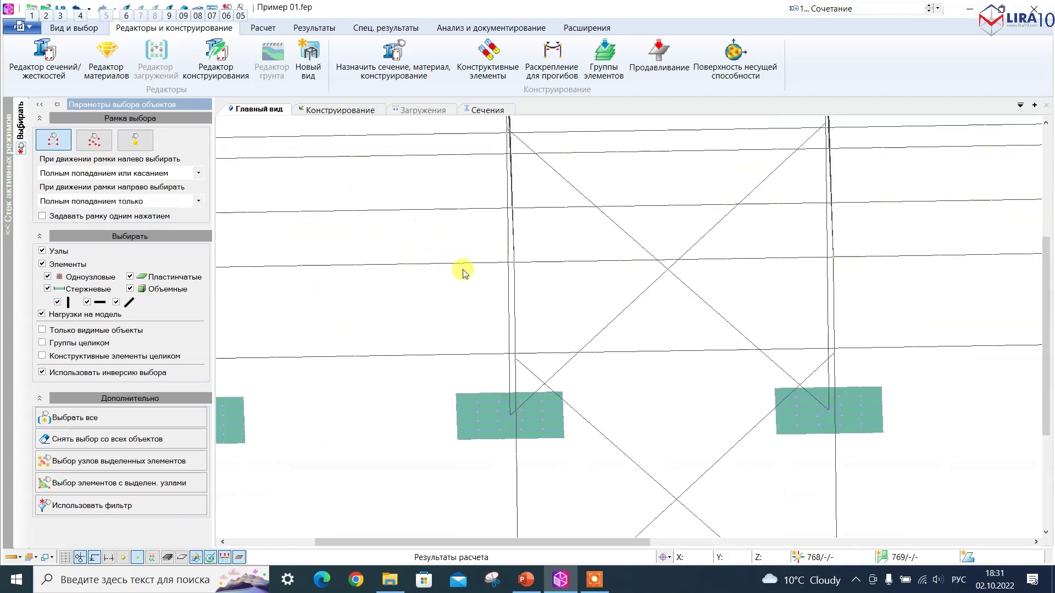
left_click_drag(488, 271, 319, 259)
scroll(330, 236, "down", 4)
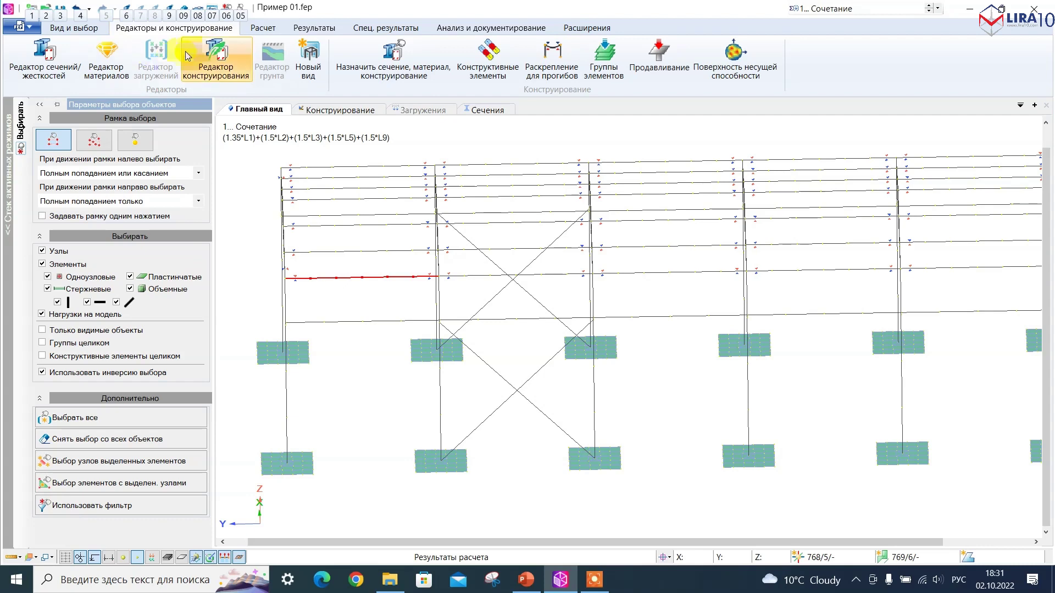
left_click(221, 60)
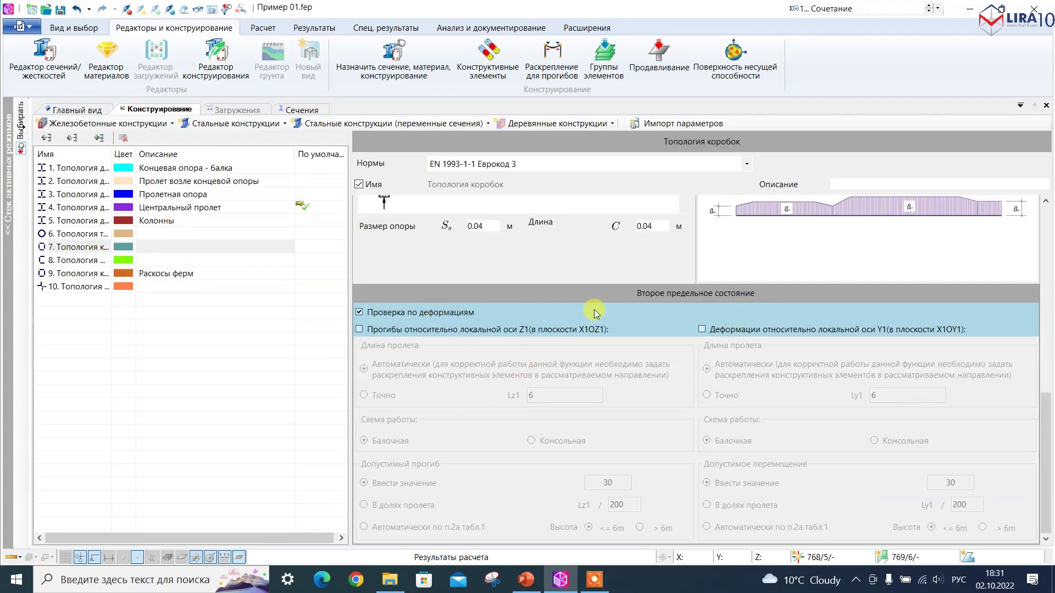
left_click(404, 330)
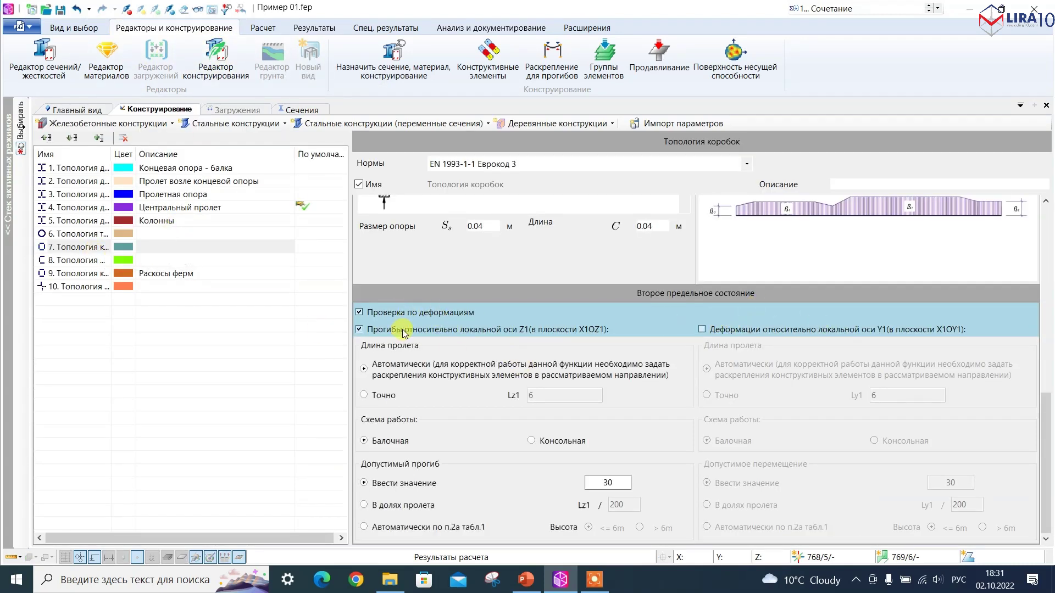
left_click(764, 328)
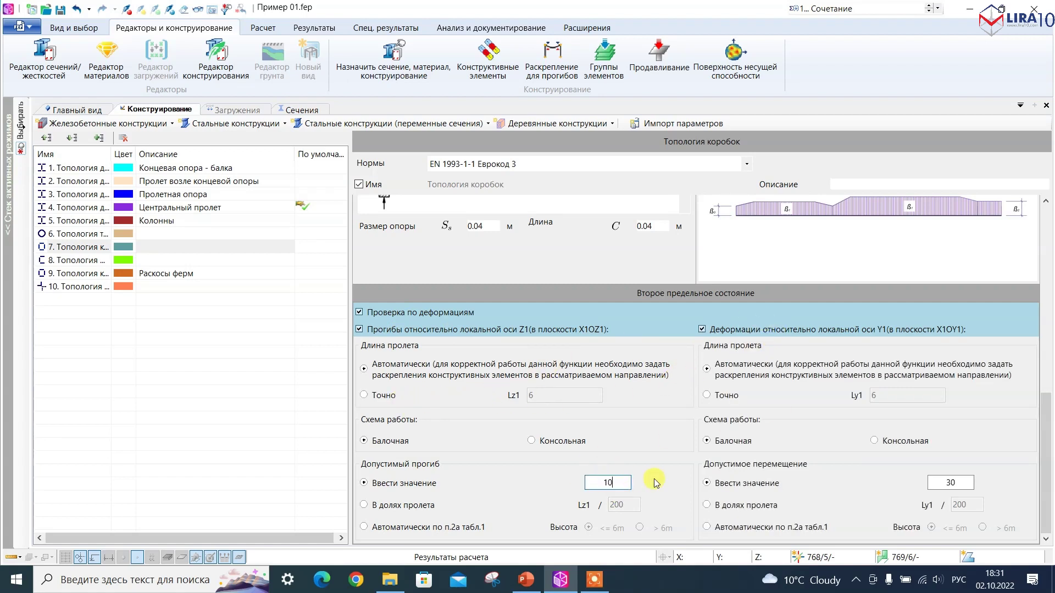
double_click(956, 482)
type("10")
left_click(102, 358)
left_click(70, 114)
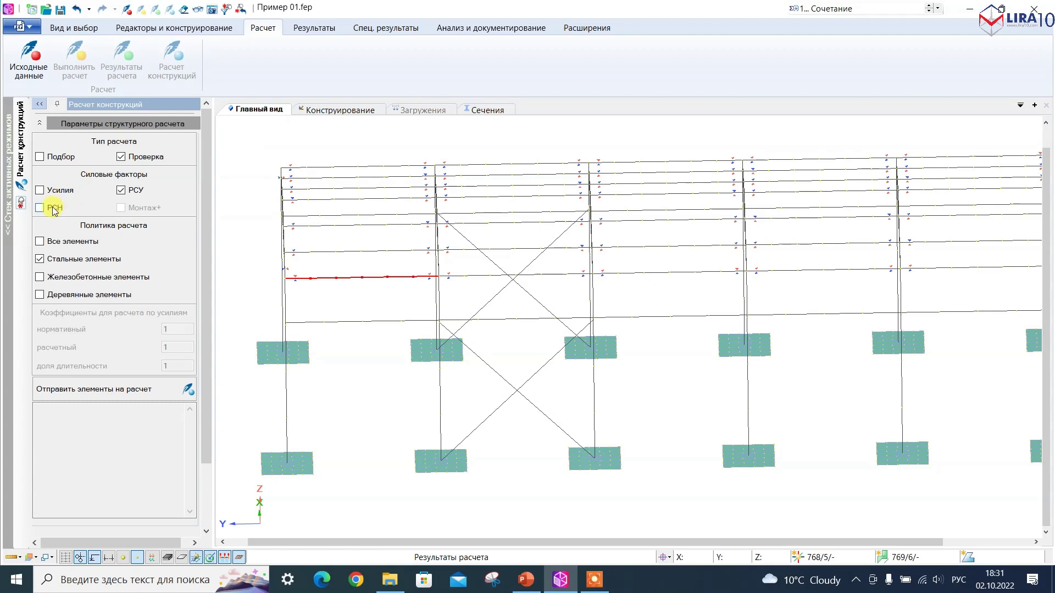
Step: Run the steel design check by РСУ for the selected eaves beam and open its steel results
left_click(57, 68)
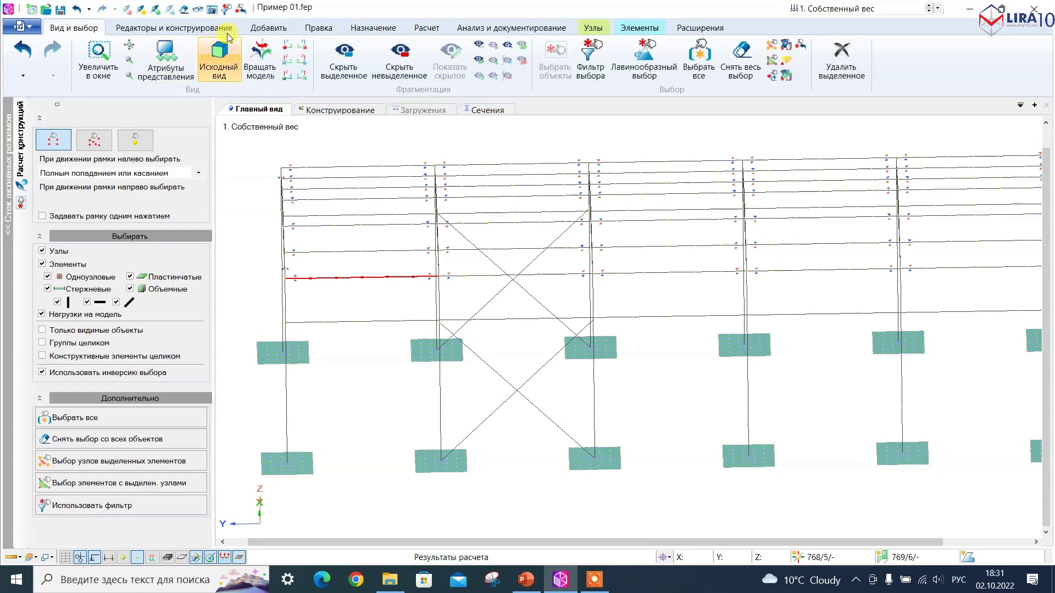
left_click(99, 161)
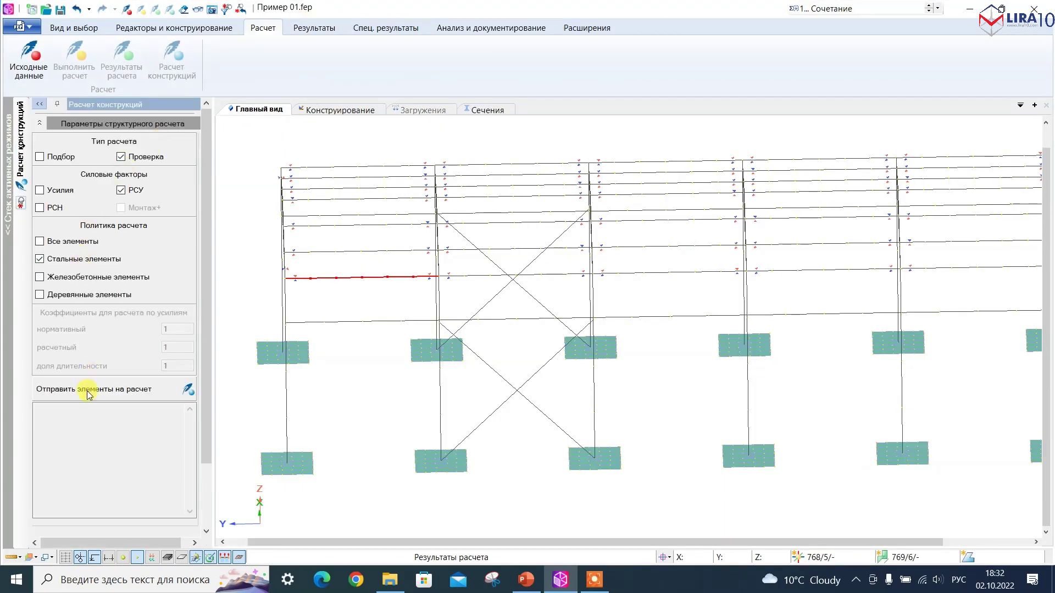
left_click(88, 391)
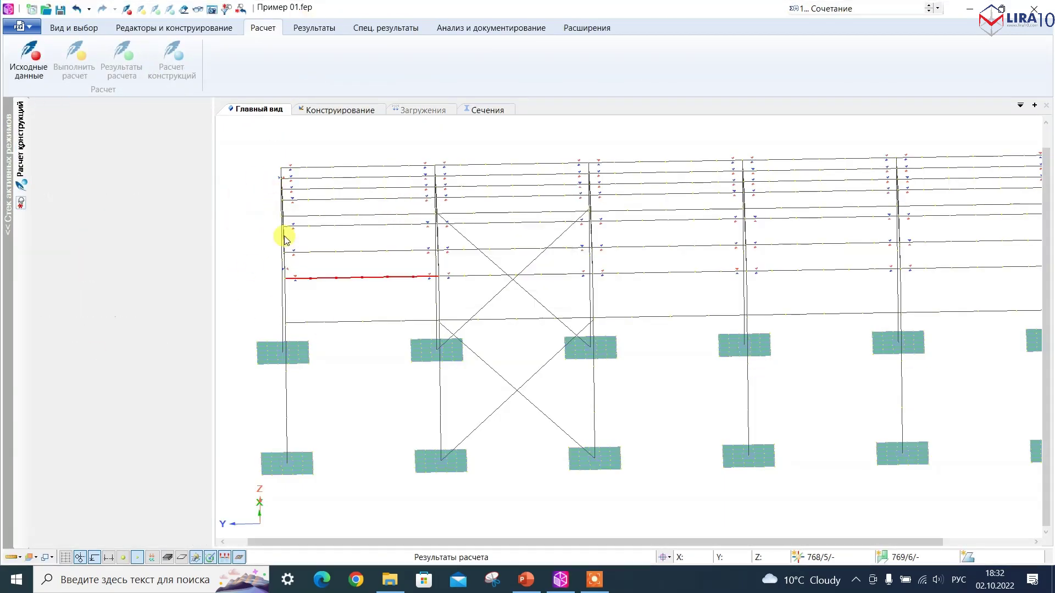
left_click(385, 27)
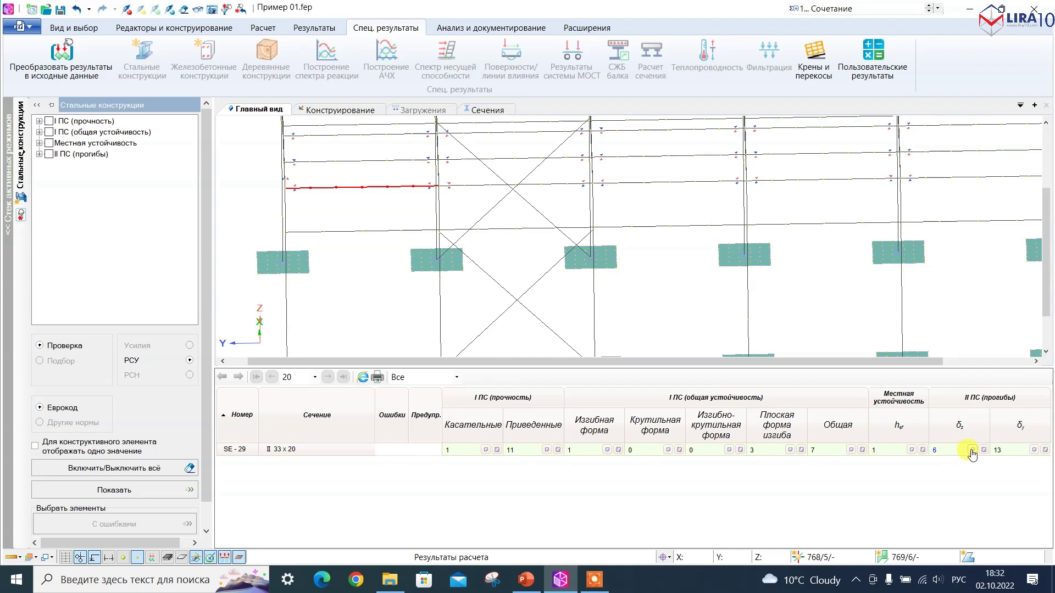
Step: Open the δz deflection calculation for SE-29 and compare the deflection in plane X1OZ1 with its limit
left_click(936, 450)
scroll(506, 440, "down", 5)
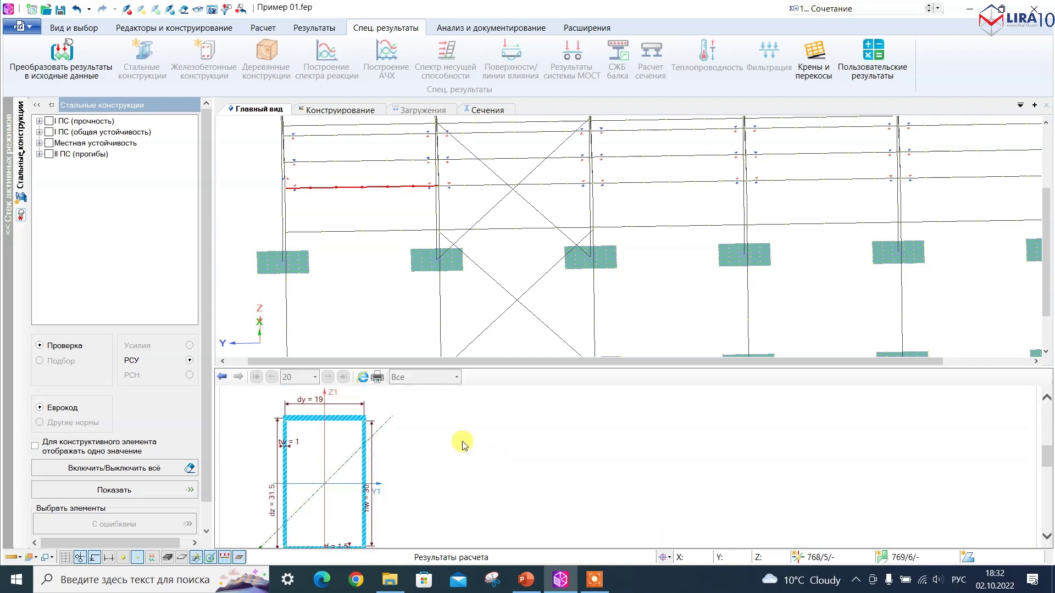
scroll(417, 434, "down", 5)
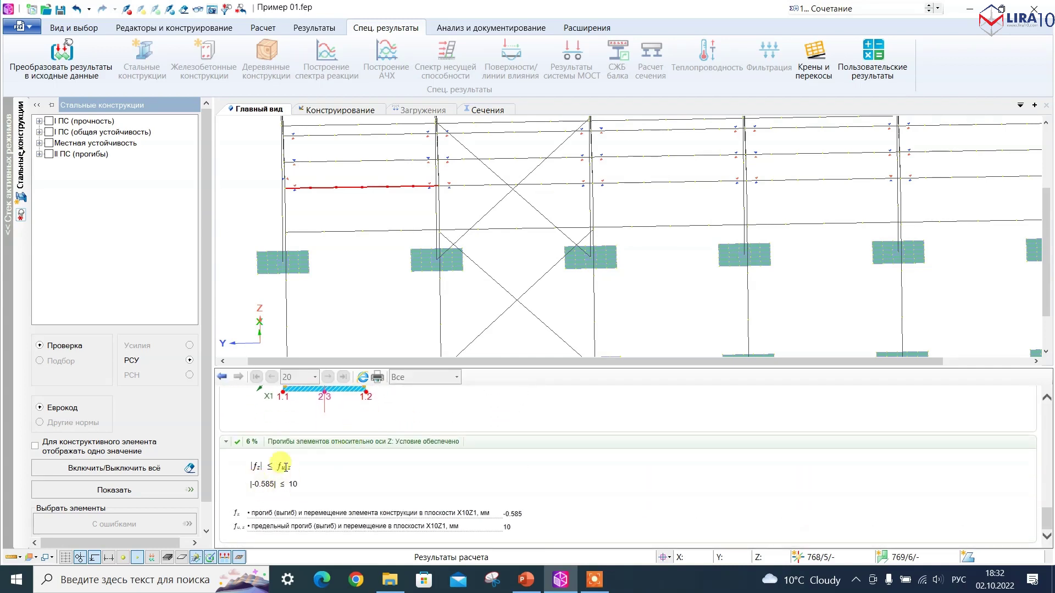
left_click_drag(255, 487, 315, 489)
left_click(325, 491)
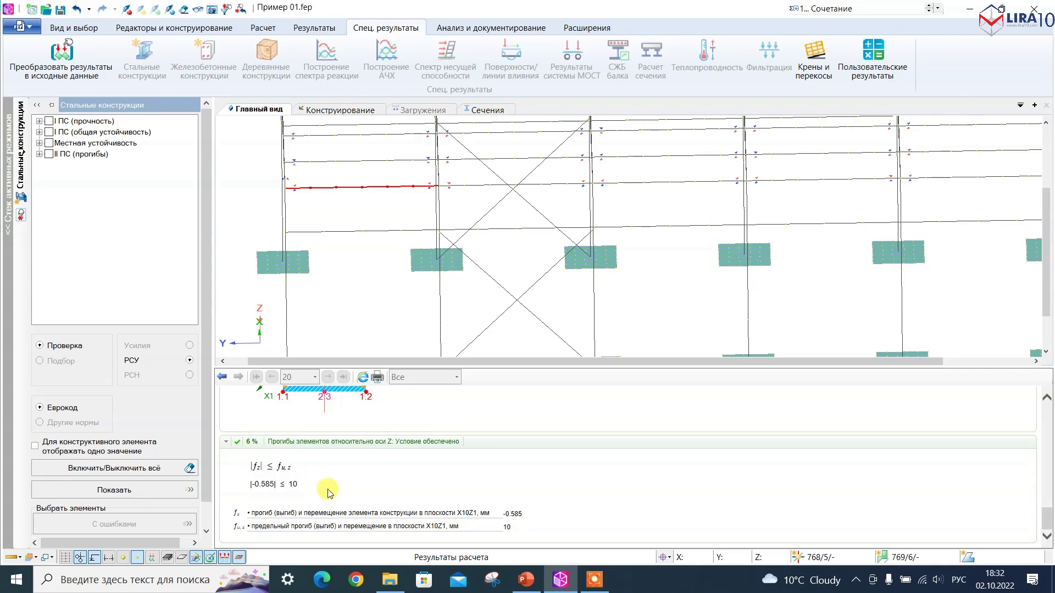
Step: Return to the source data, clear the element selection, and save Пример 01.fep
left_click(263, 28)
left_click(29, 59)
scroll(471, 265, "down", 4)
scroll(471, 264, "up", 2)
key("Escape")
middle_click_drag(512, 262, 437, 190)
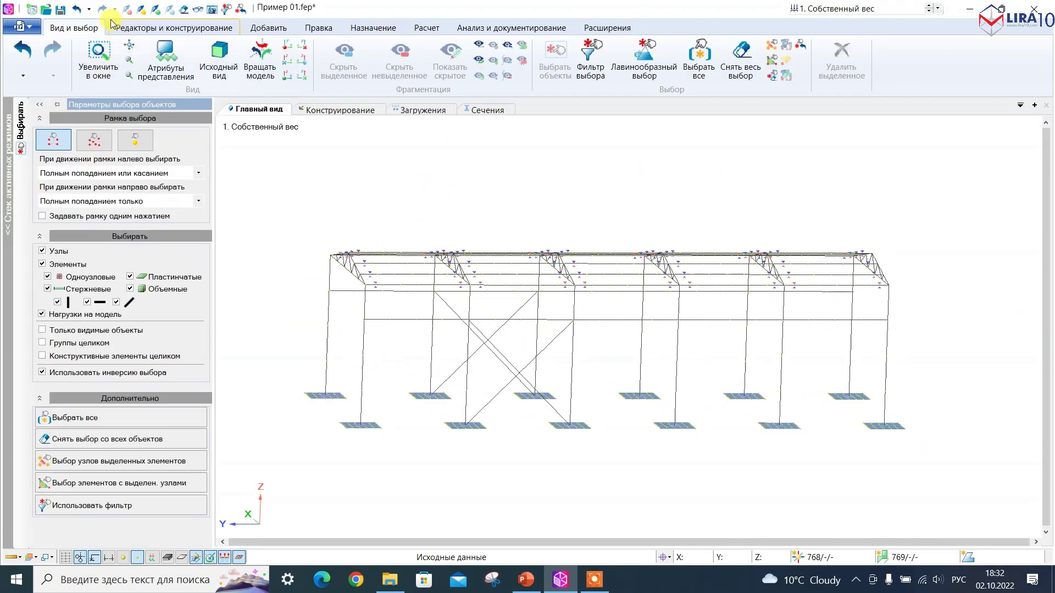
key("3")
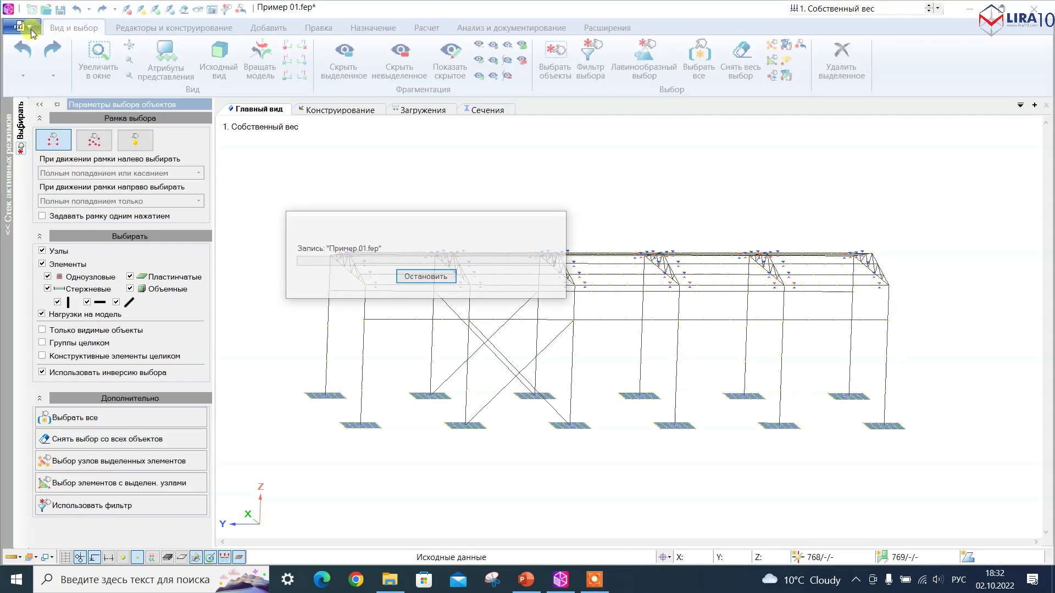
Step: Save a copy of the project as Пример 02.fep in the Eurocode_metal folder
left_click(25, 26)
left_click(86, 148)
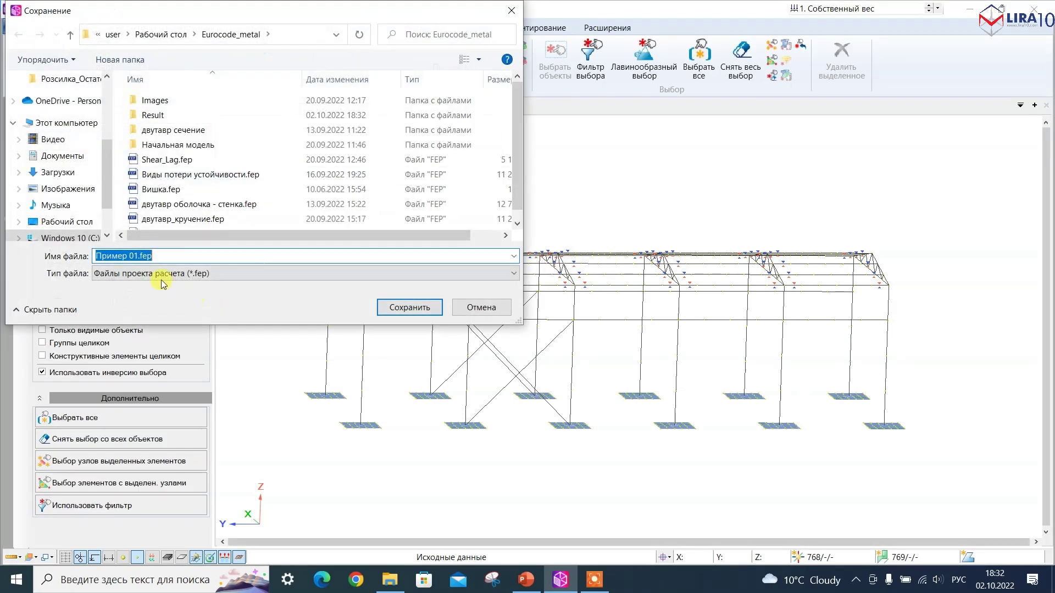
left_click(138, 256)
left_click(409, 308)
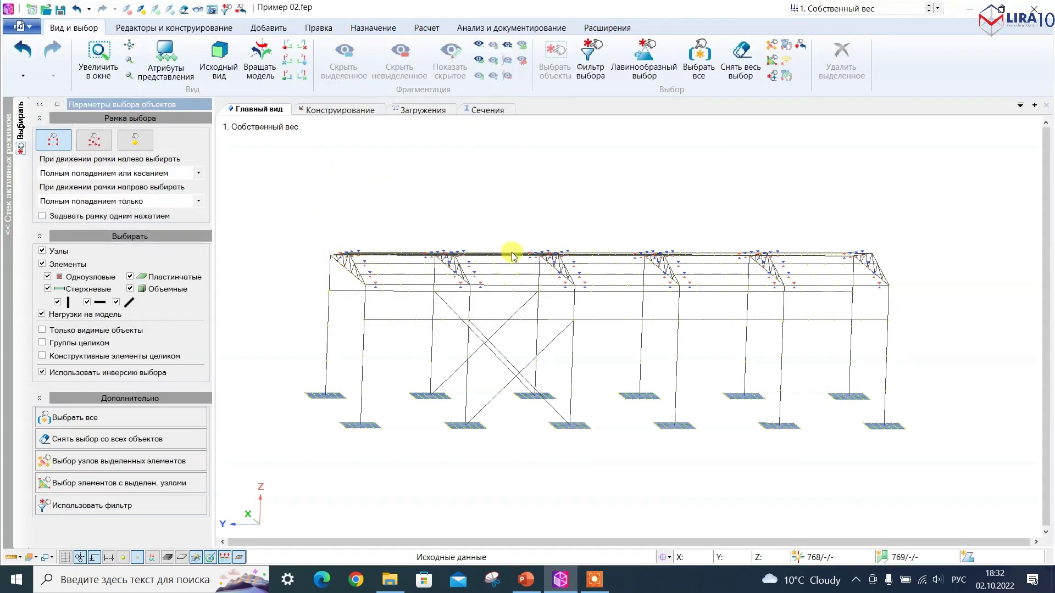
Step: Select the entire model and run the analysis
key("ctrl+a")
key("alt")
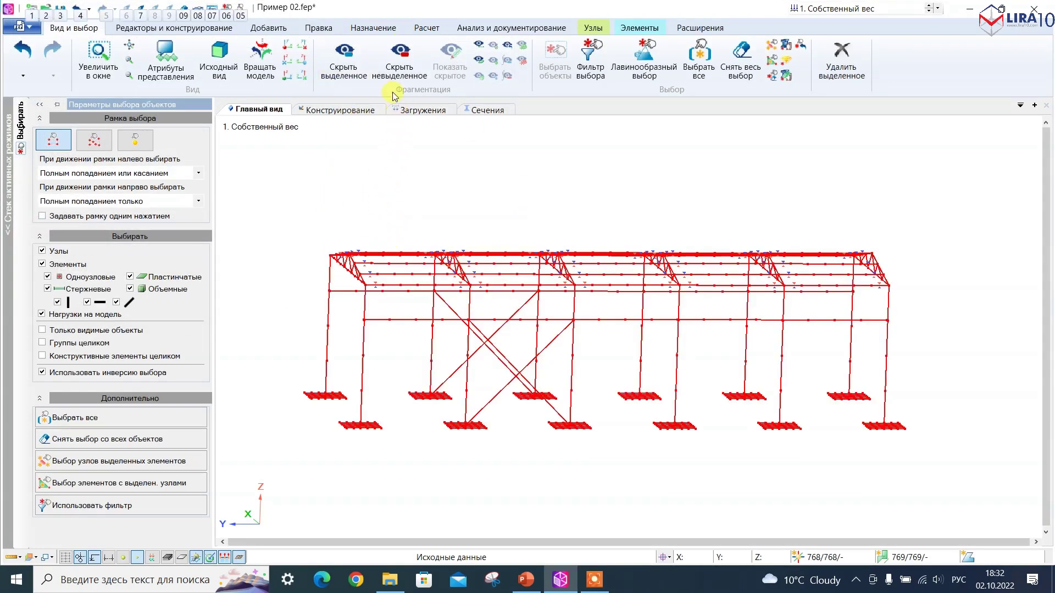
left_click(427, 28)
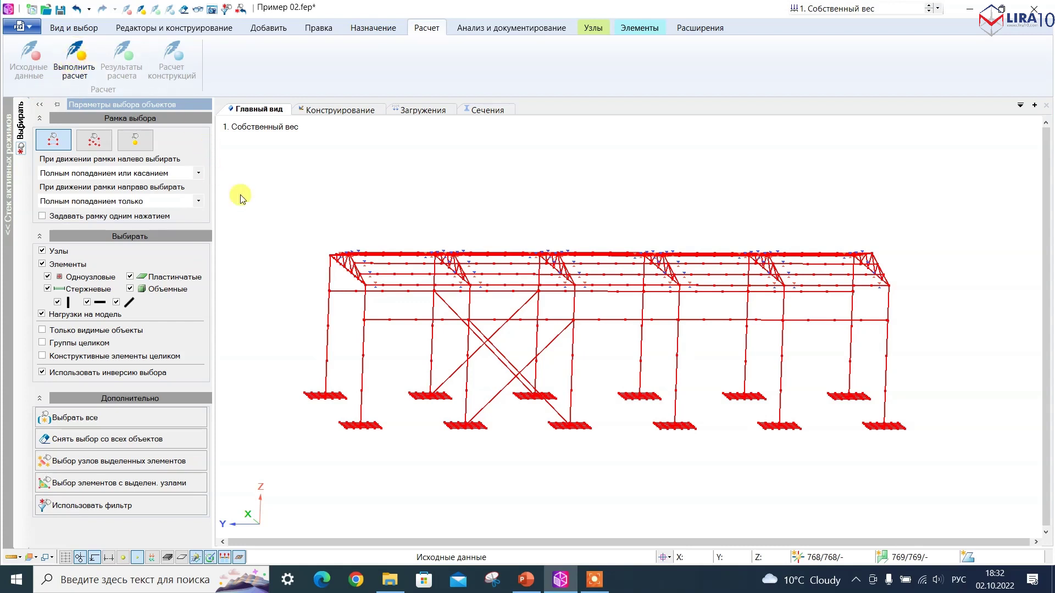
left_click(71, 60)
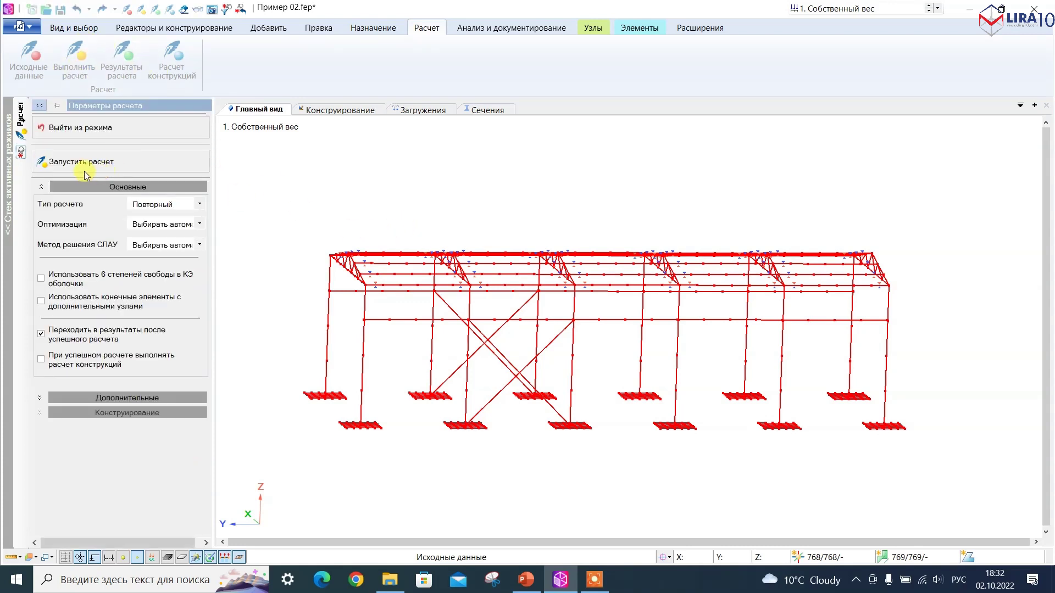
left_click(134, 163)
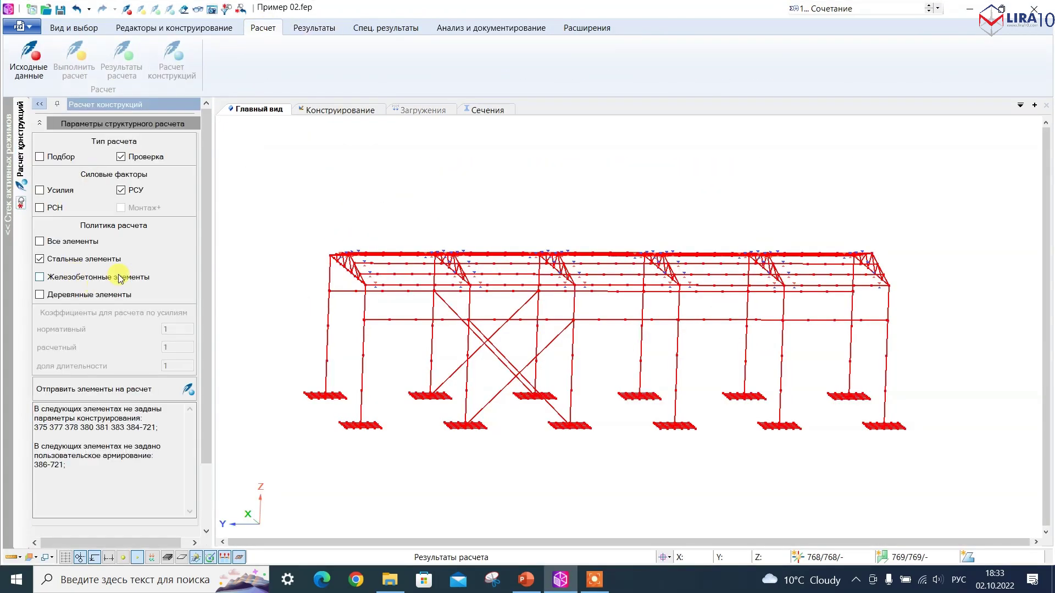
Step: Run the design calculation for the steel elements by РСУ in Подбор mode instead of Проверка
left_click(121, 158)
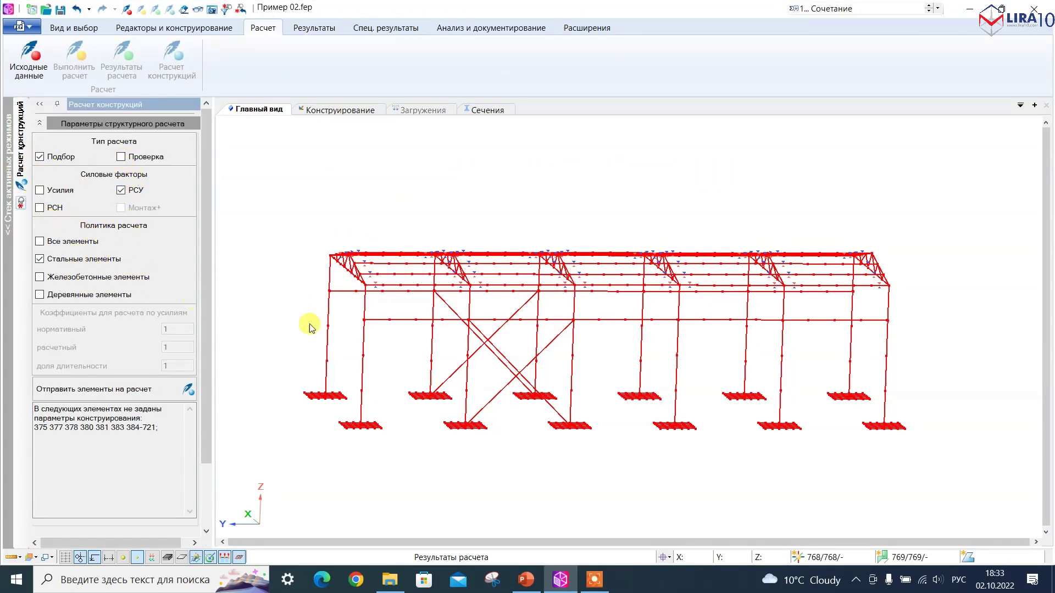
left_click(144, 393)
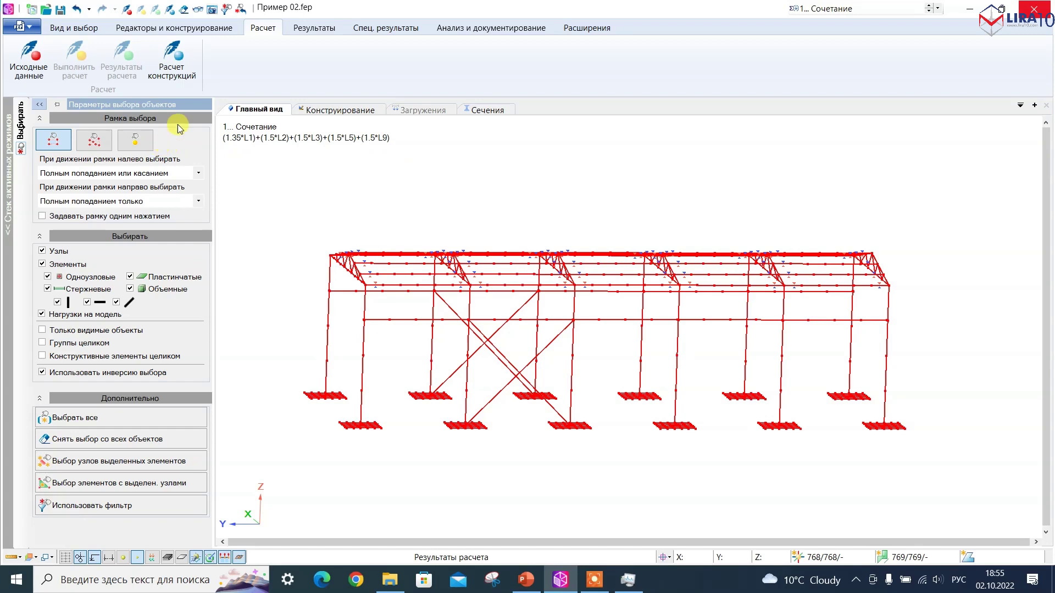
left_click(175, 69)
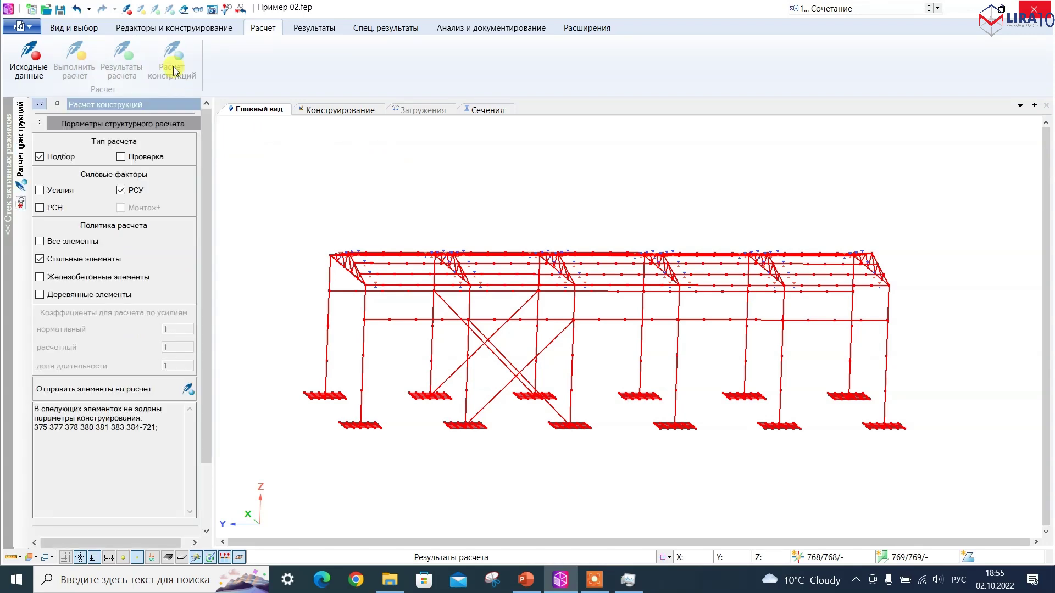
Step: Open the steel structure results and review the table of selected sections and their utilization percentages
left_click(314, 28)
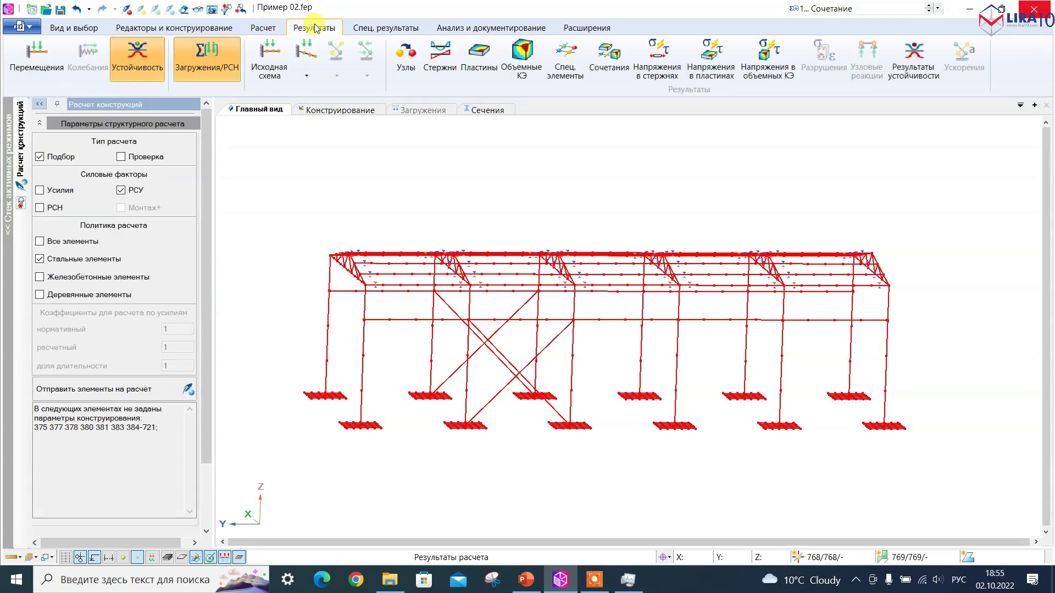
left_click(386, 28)
left_click(142, 58)
key("Escape")
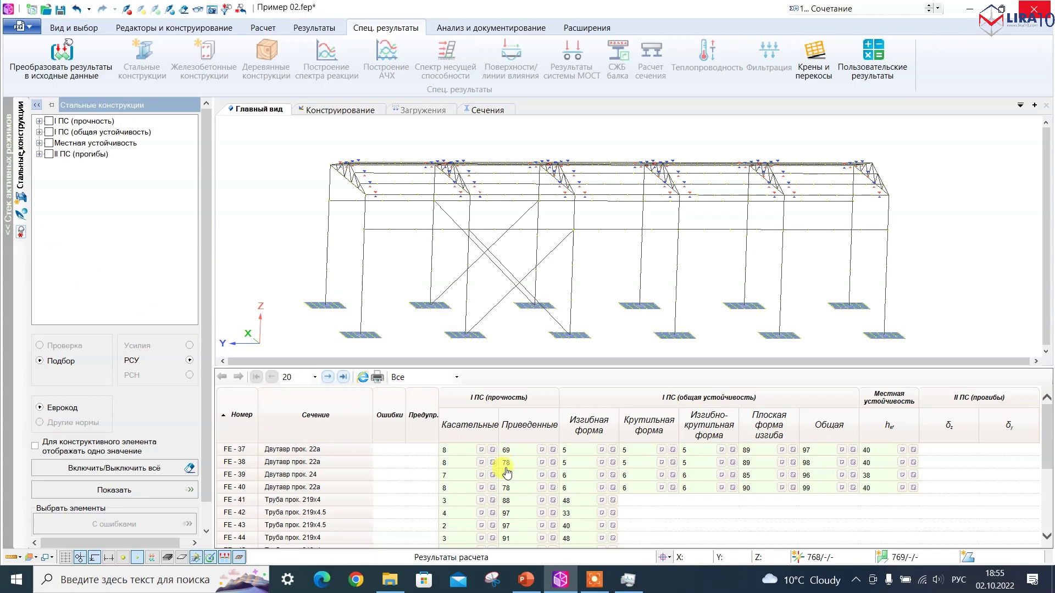
scroll(513, 486, "down", 3)
scroll(494, 478, "up", 3)
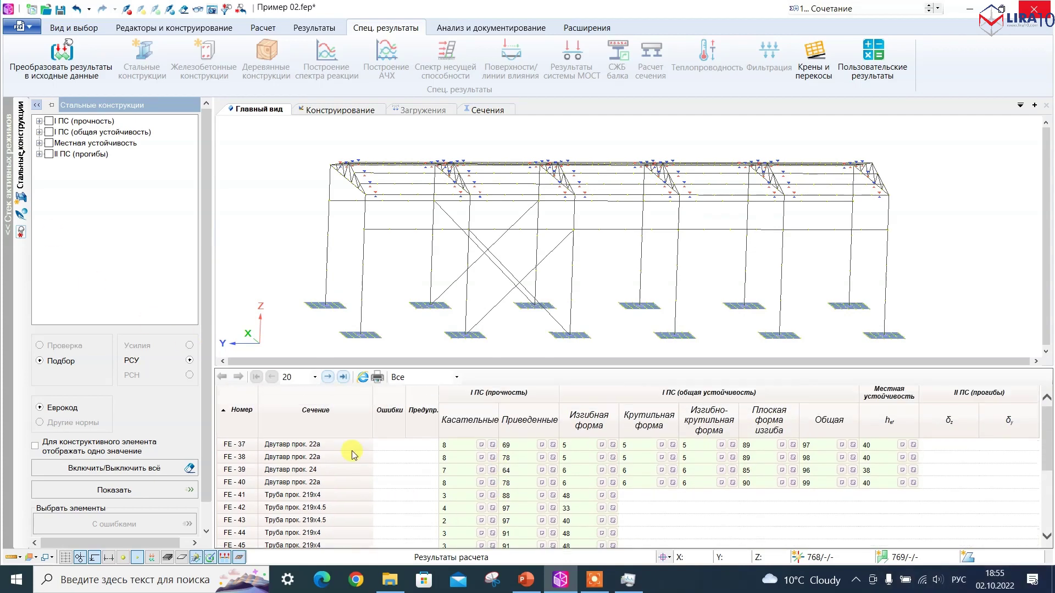
scroll(523, 483, "down", 4)
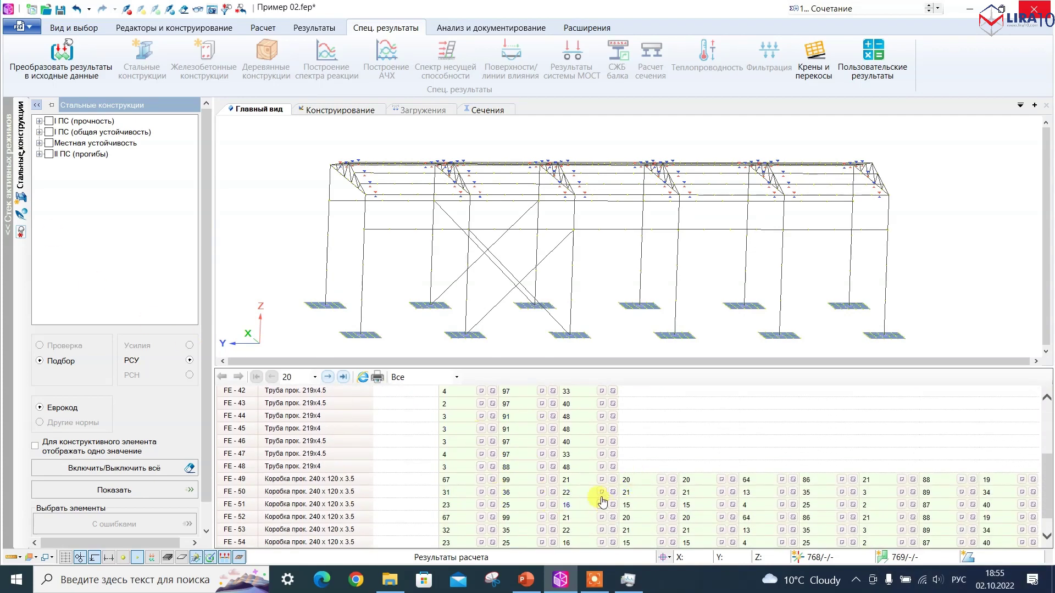
scroll(549, 467, "down", 1)
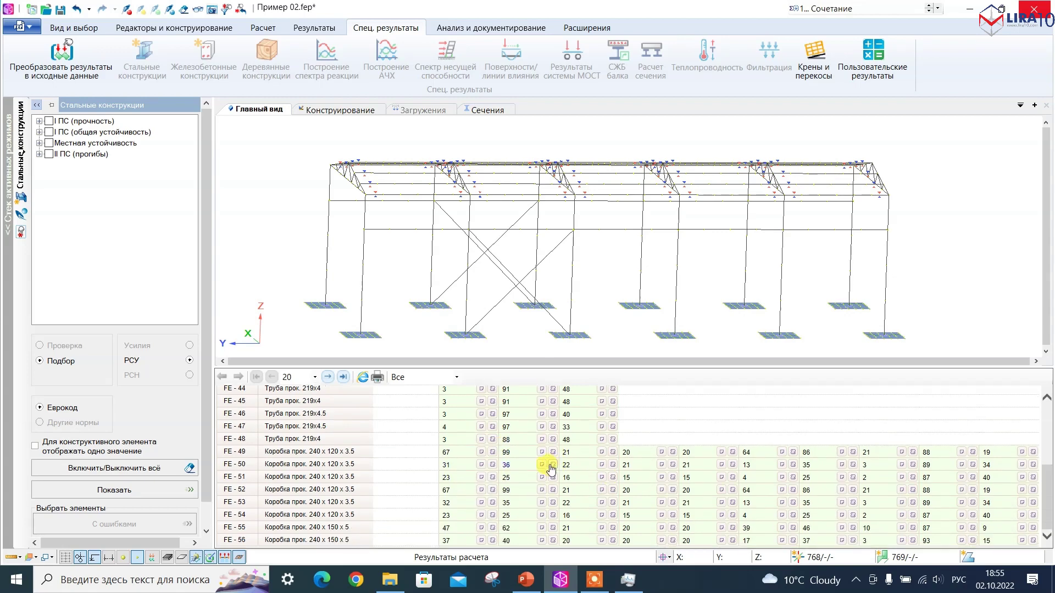
scroll(522, 422, "up", 3)
scroll(563, 442, "down", 3)
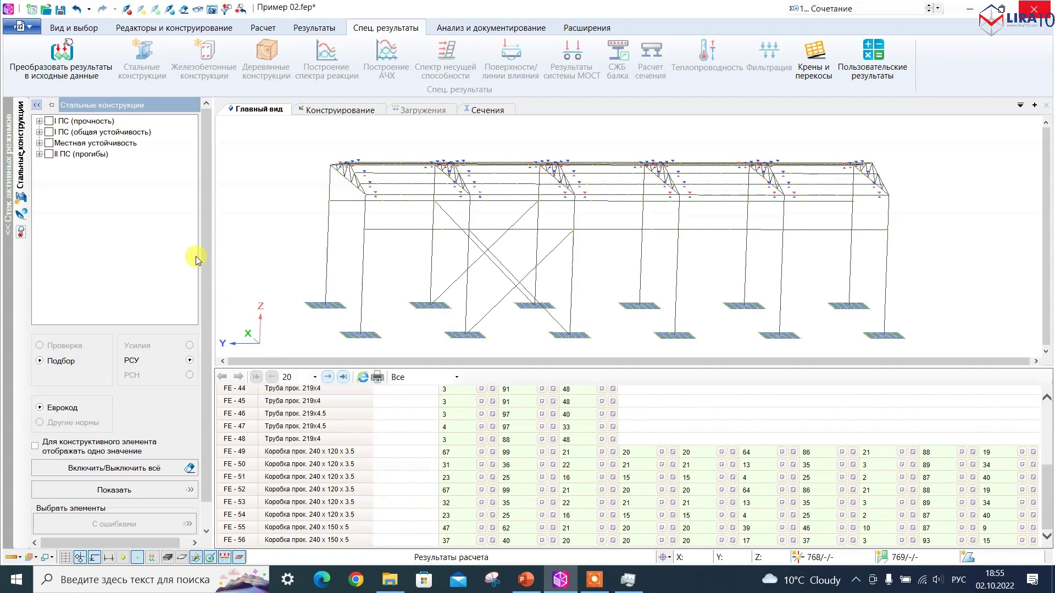
Step: Display the I ПС (прочность) utilization diagram on the frame for Касательные and Приведенные, and enlarge the model view
left_click(40, 122)
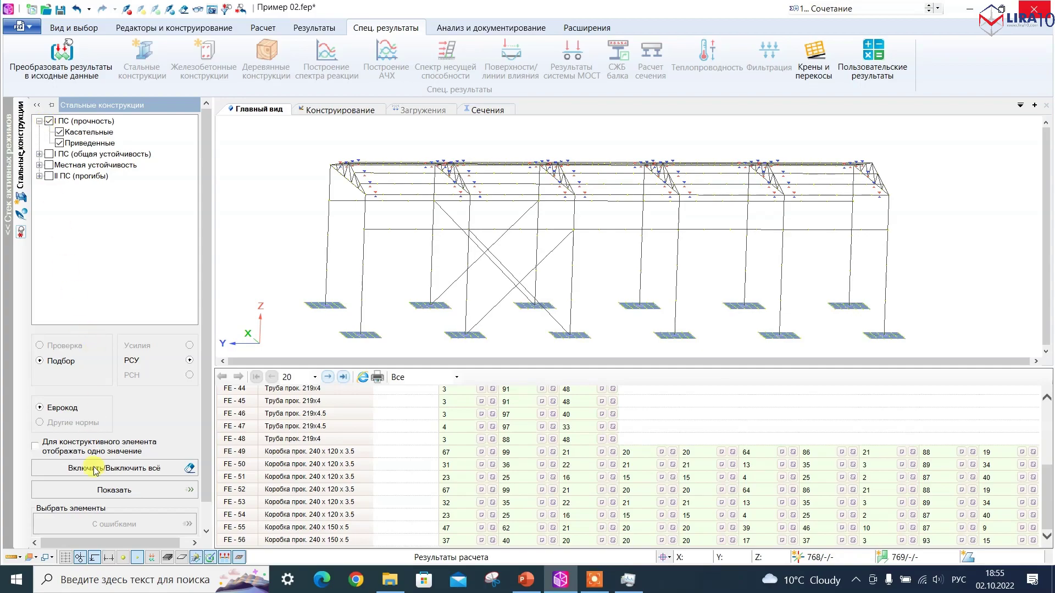
left_click(96, 489)
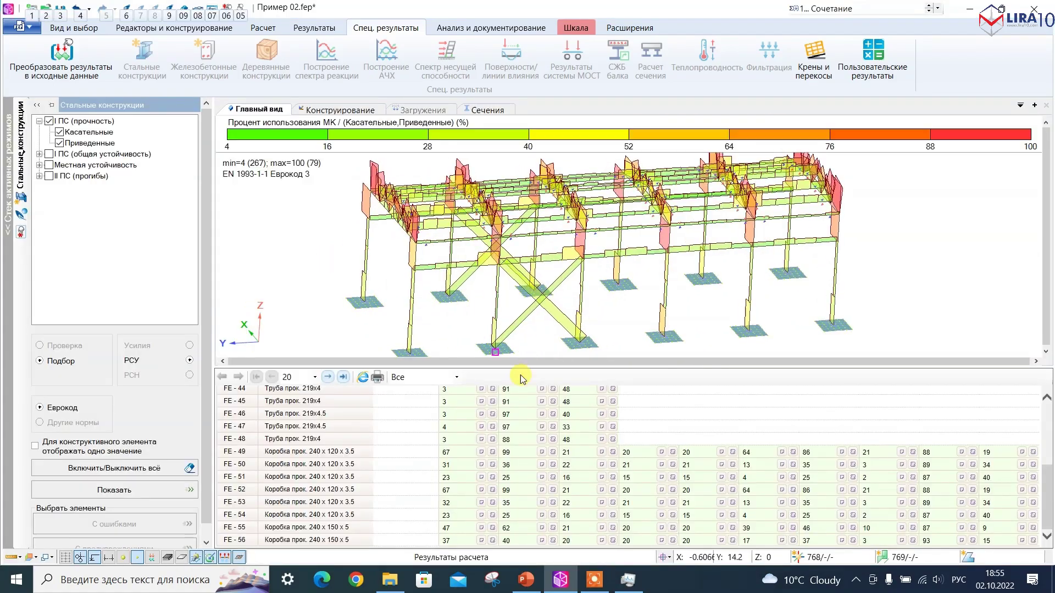
left_click_drag(521, 375, 521, 459)
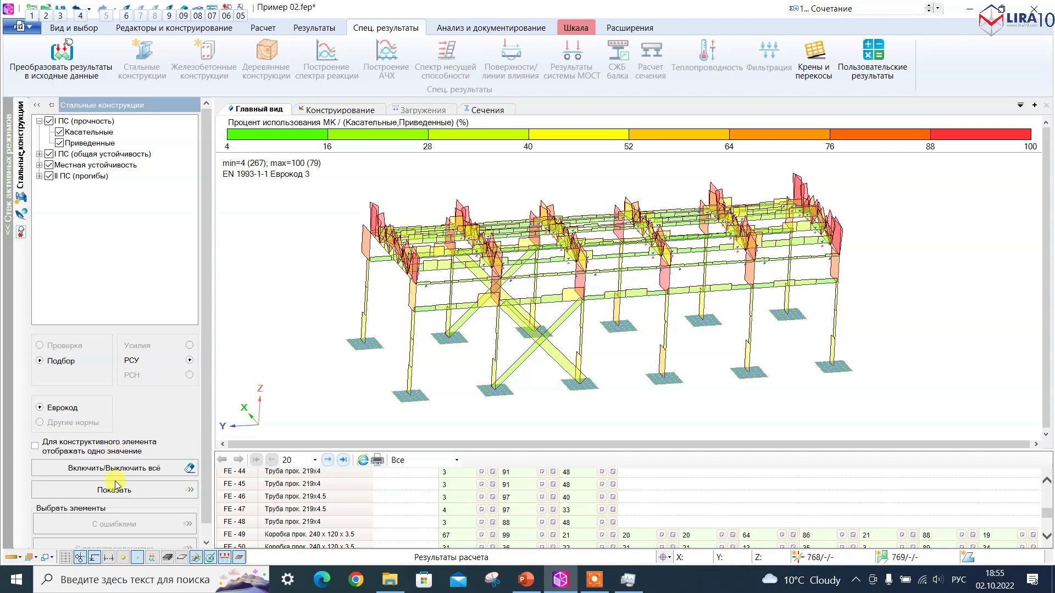
Step: Display the combined utilization diagram for strength, overall stability, local stability and deflections, and inspect the frame
left_click(125, 492)
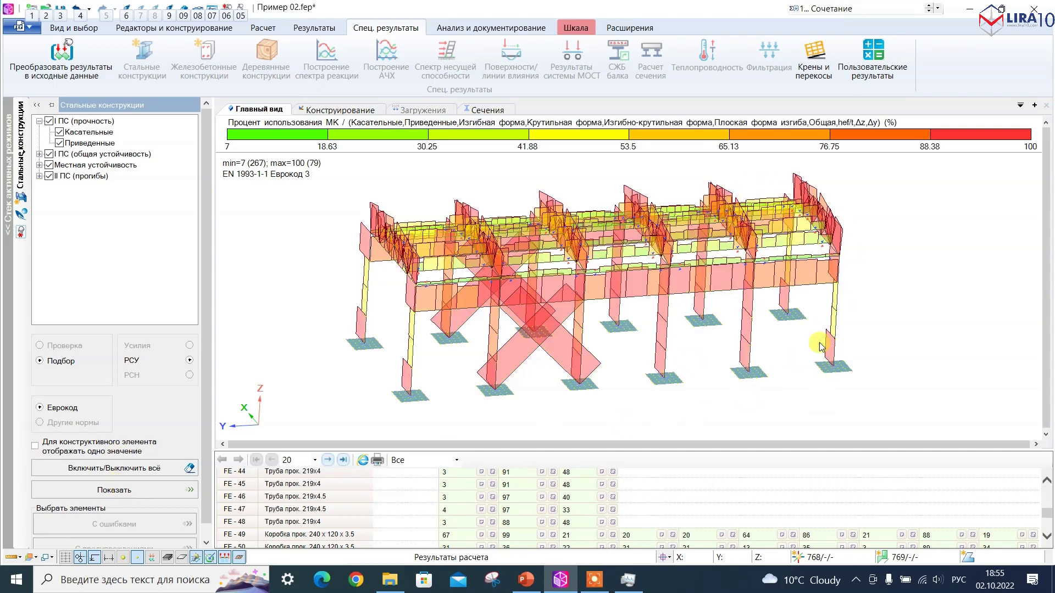
scroll(735, 538, "down", 2)
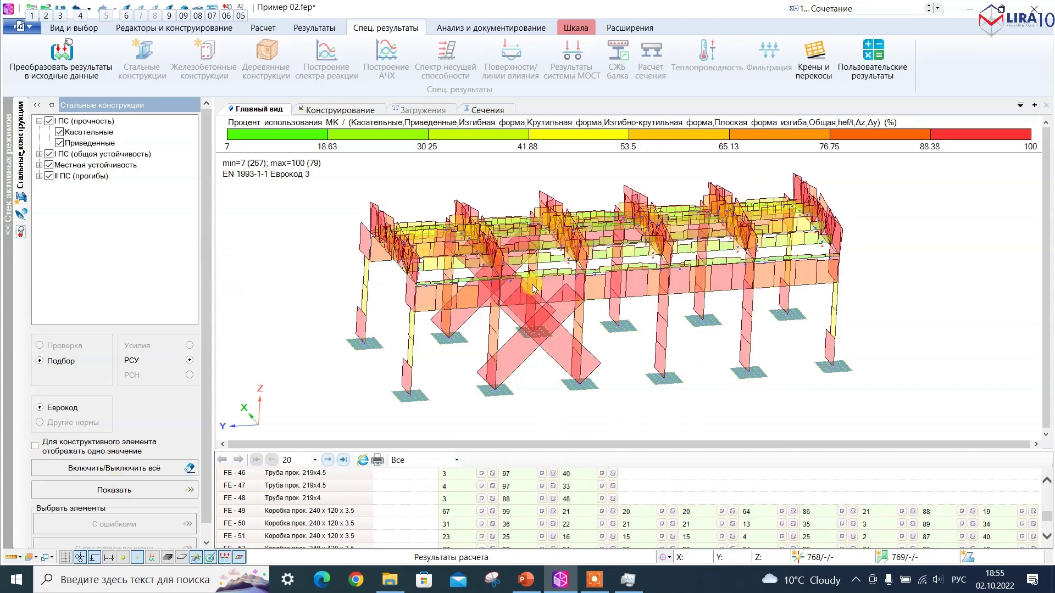
middle_click_drag(493, 282, 489, 288)
scroll(406, 495, "up", 3)
scroll(437, 265, "down", 1)
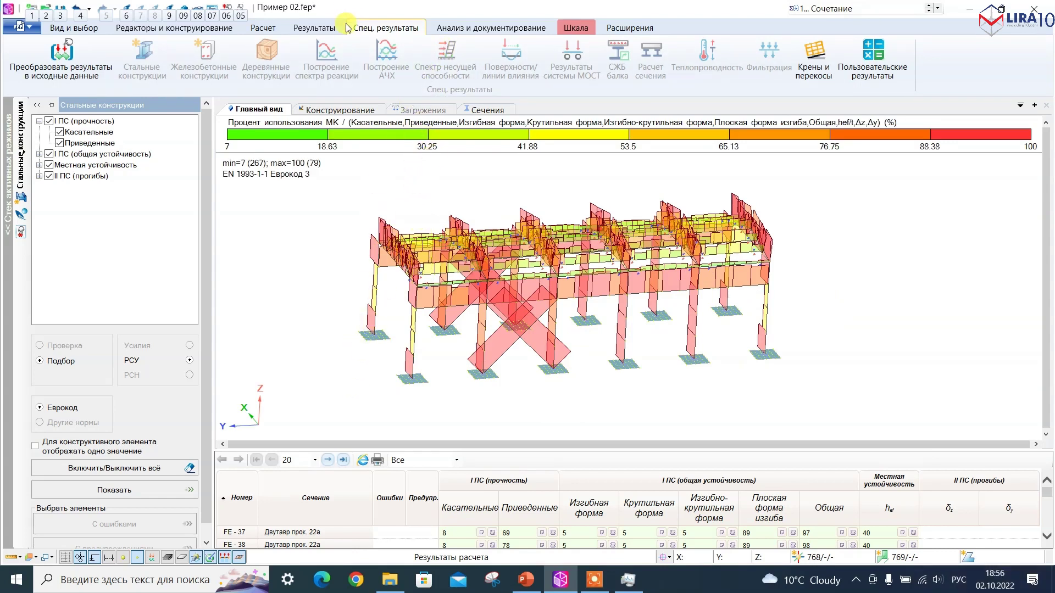
Step: Convert the selected metal sections for РСУ into source data and return to the source data
left_click(65, 66)
left_click(111, 256)
left_click(131, 258)
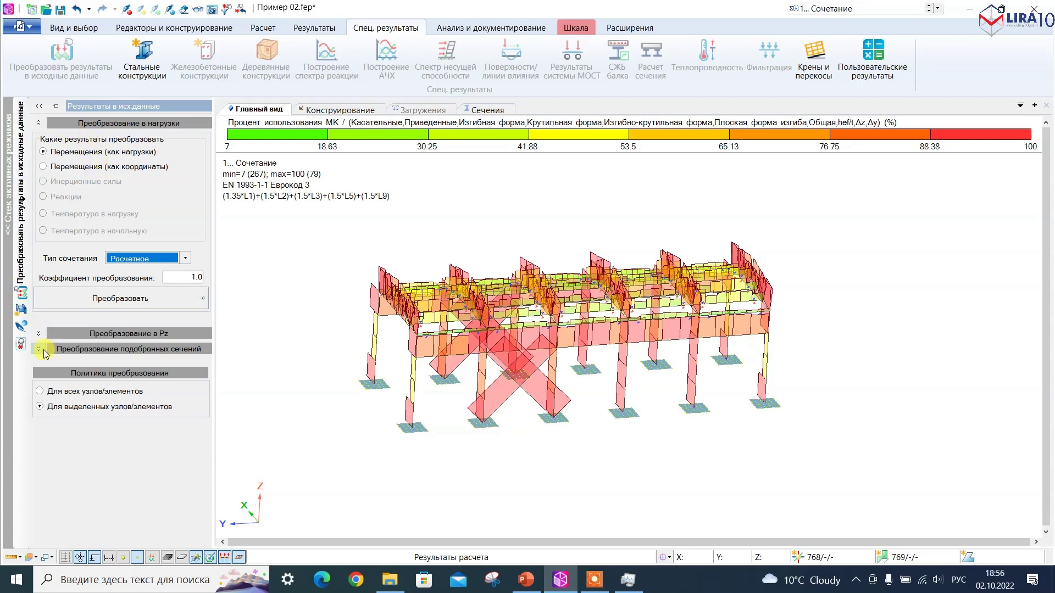
left_click(39, 350)
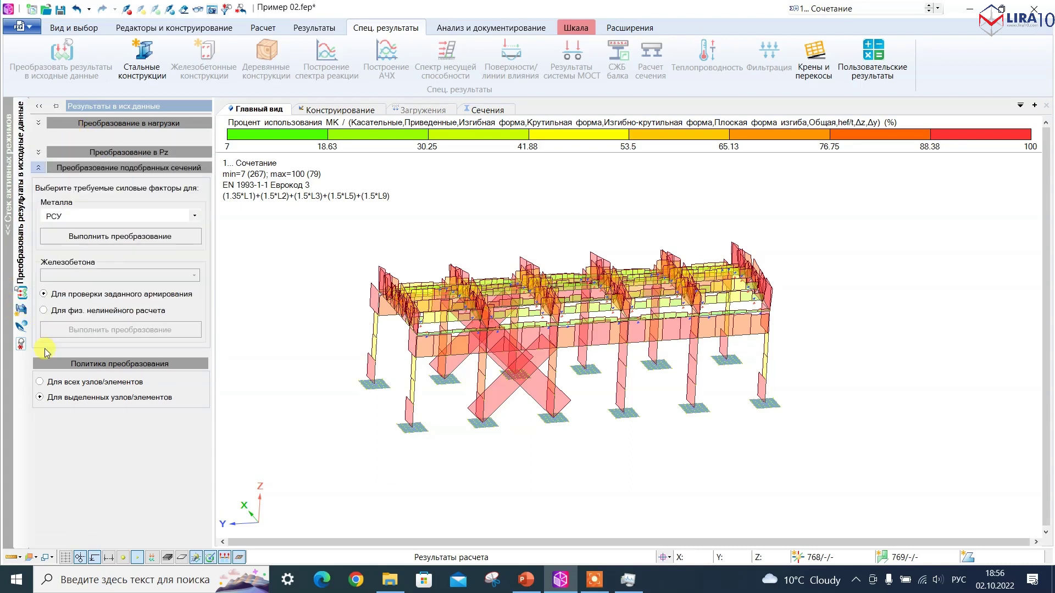
left_click(83, 216)
left_click(85, 224)
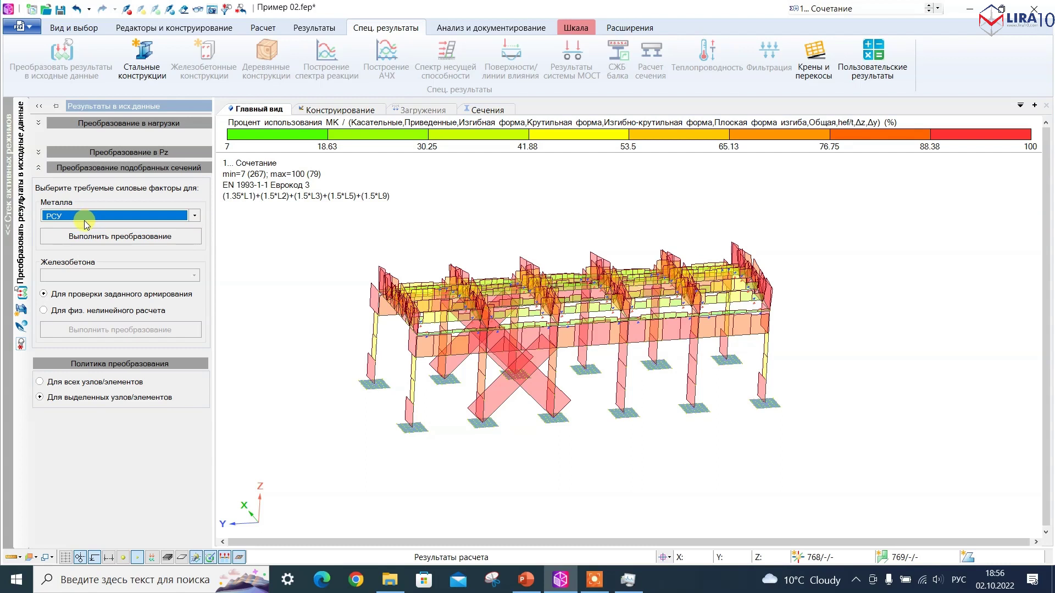
left_click(107, 239)
left_click(675, 275)
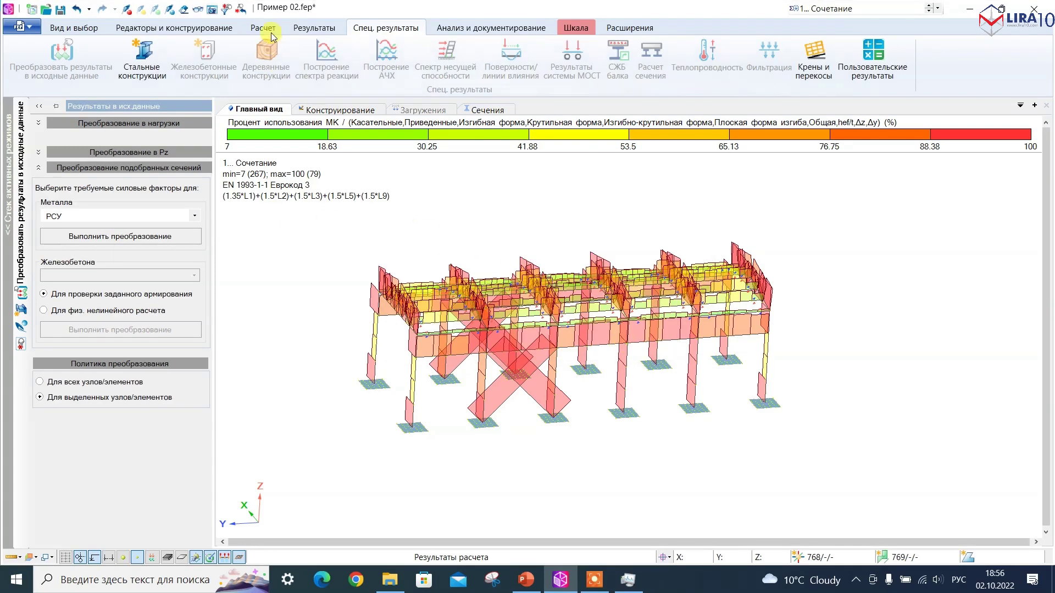
left_click(262, 28)
left_click(18, 68)
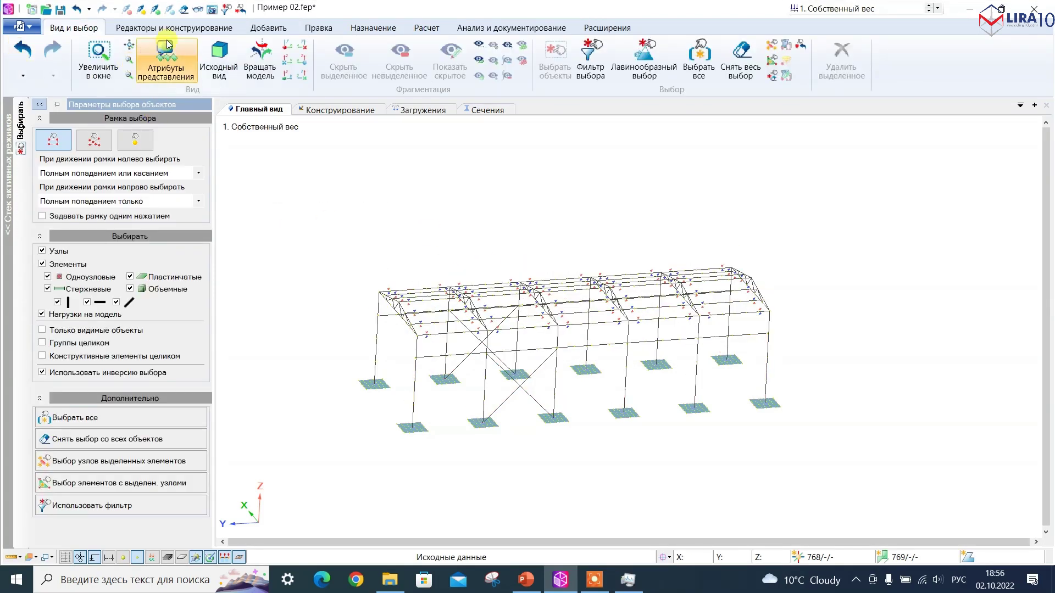
Step: Review the list of new sections in the section and stiffness editor, and return to the main model view
left_click(166, 28)
left_click(44, 60)
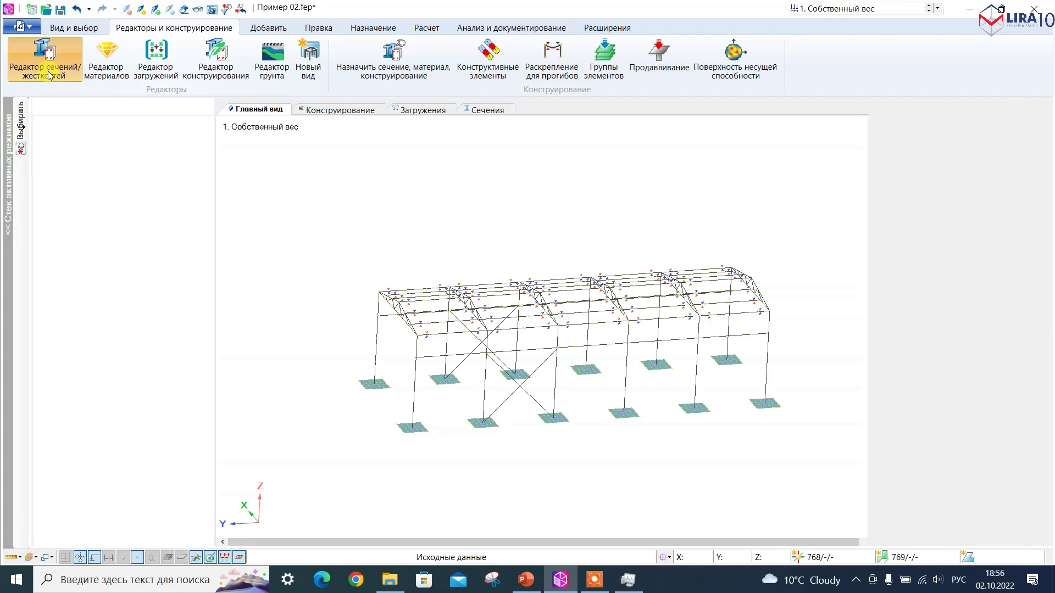
scroll(207, 313, "down", 3)
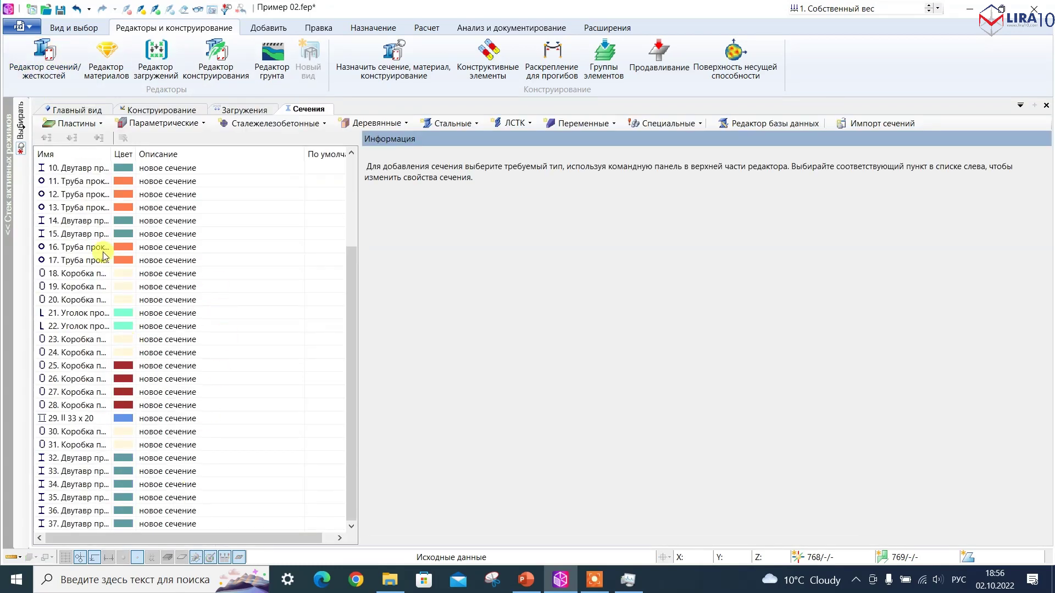
left_click(179, 273)
left_click(78, 111)
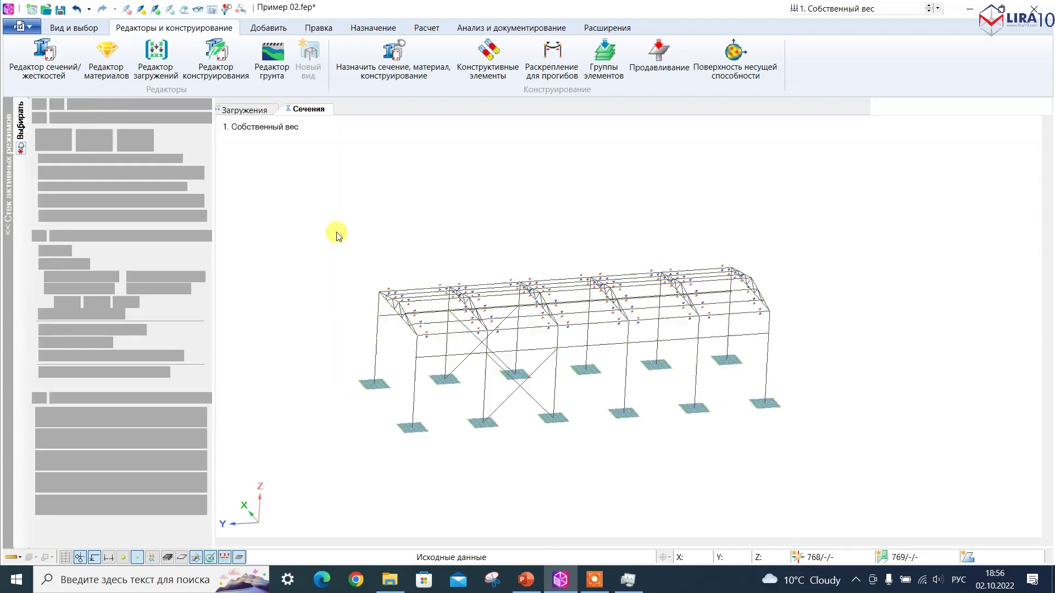
Step: Show the bars with their real section shapes and examine the columns, trusses and longitudinal beams up close
left_click(168, 557)
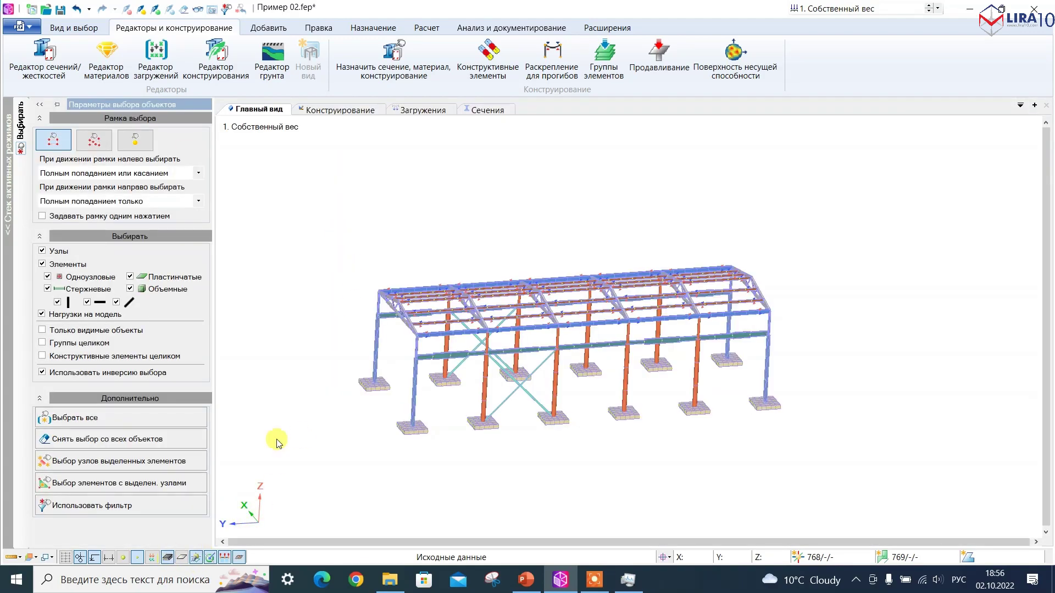
scroll(471, 263, "up", 4)
scroll(495, 321, "up", 2)
mouse_move(580, 321)
middle_mouse_down("alt")
mouse_move(558, 310)
mouse_move(566, 287)
mouse_move(580, 300)
middle_mouse_up("alt")
scroll(477, 285, "down", 2)
middle_click_drag(477, 284, 412, 250, "alt")
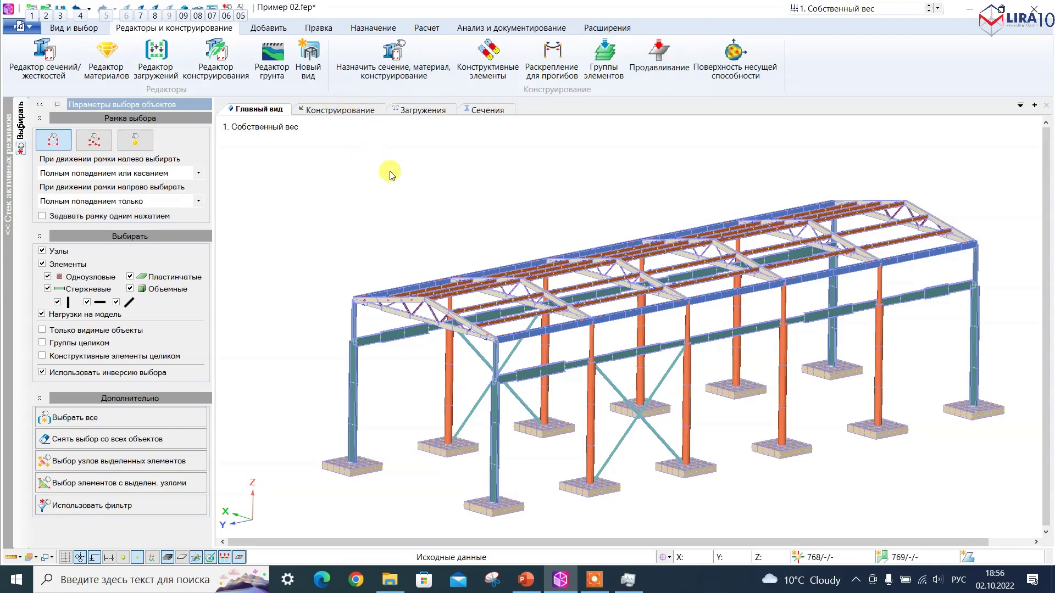
scroll(553, 379, "up", 3)
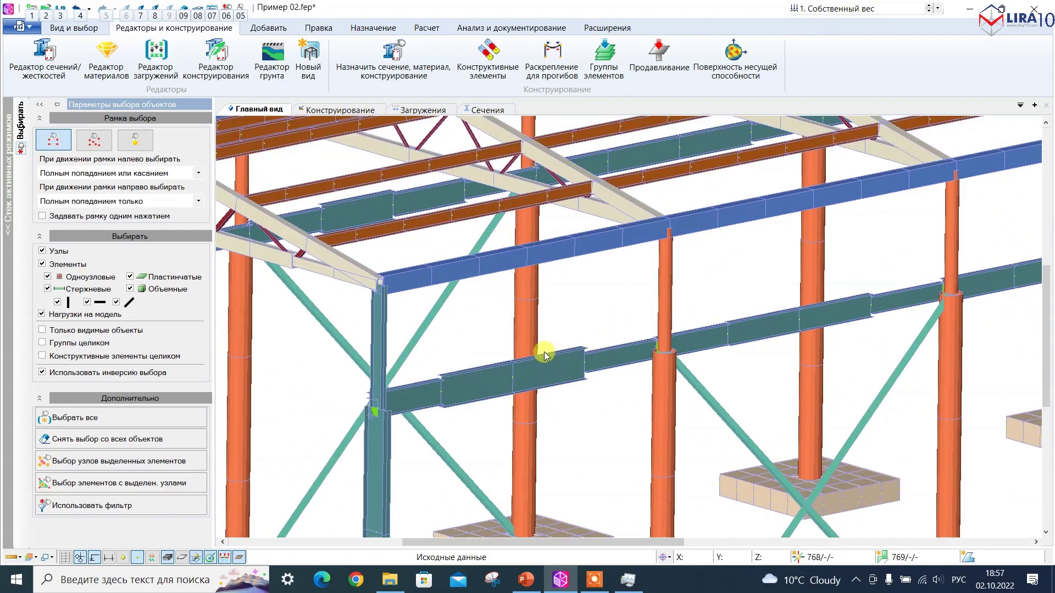
scroll(544, 354, "down", 3)
Step: Rerun the analysis and run the steel element design calculation by РСУ with Проверка enabled
left_click(427, 28)
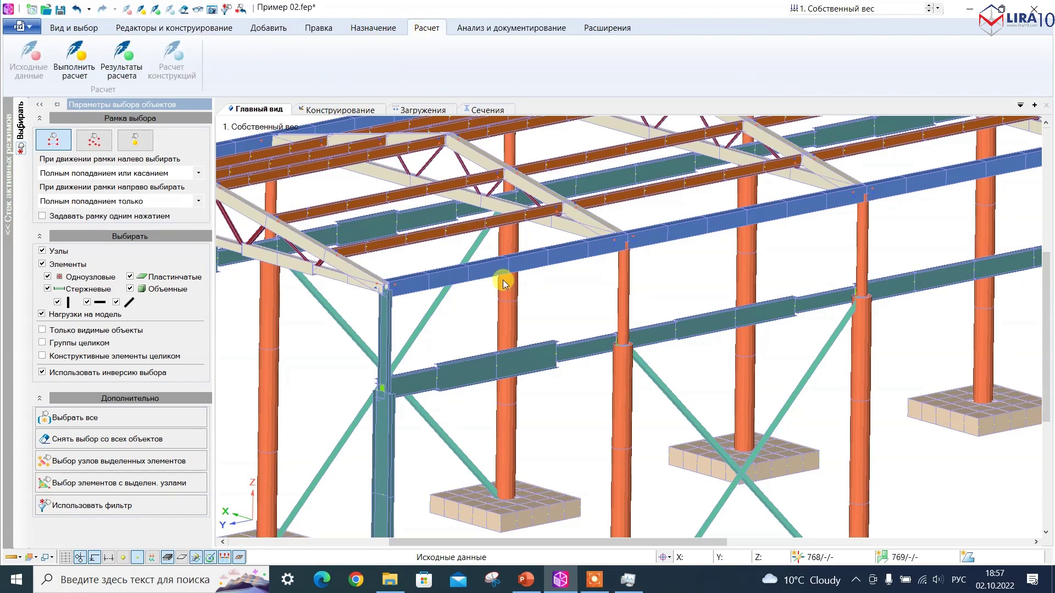
scroll(501, 283, "down", 3)
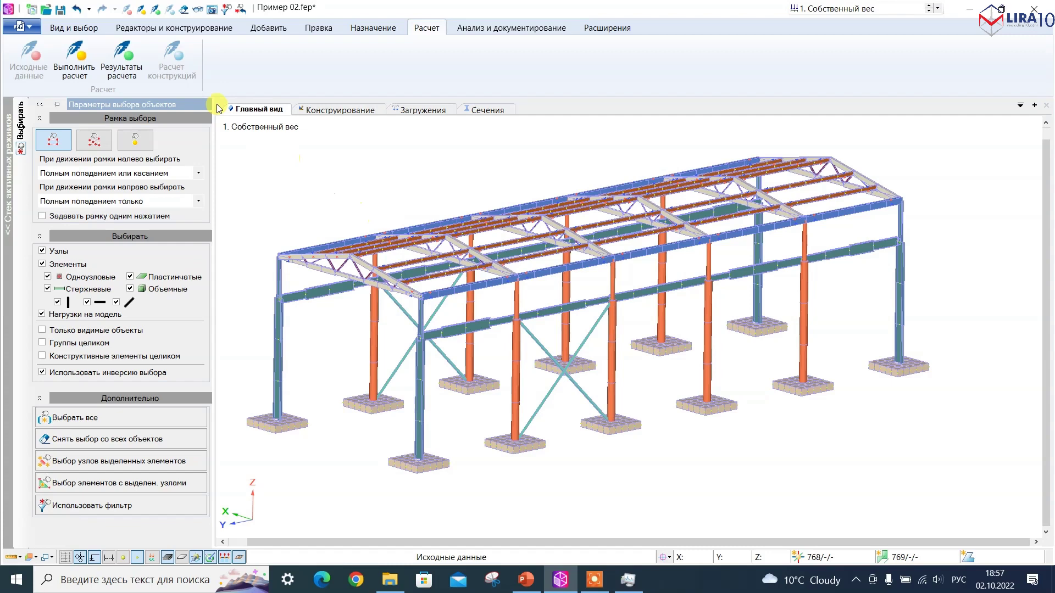
left_click(83, 70)
left_click(110, 162)
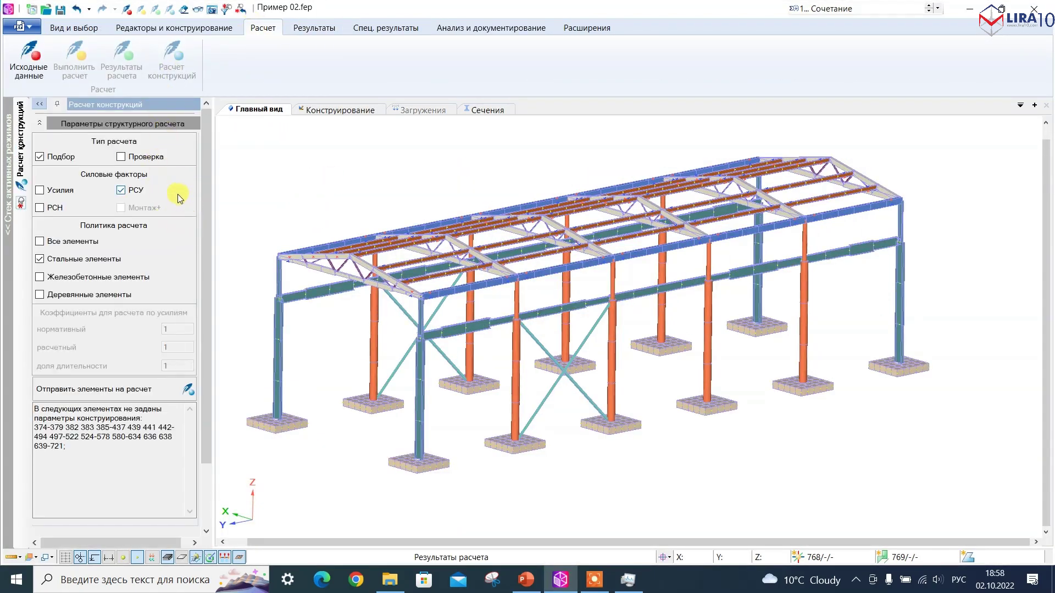
left_click(122, 157)
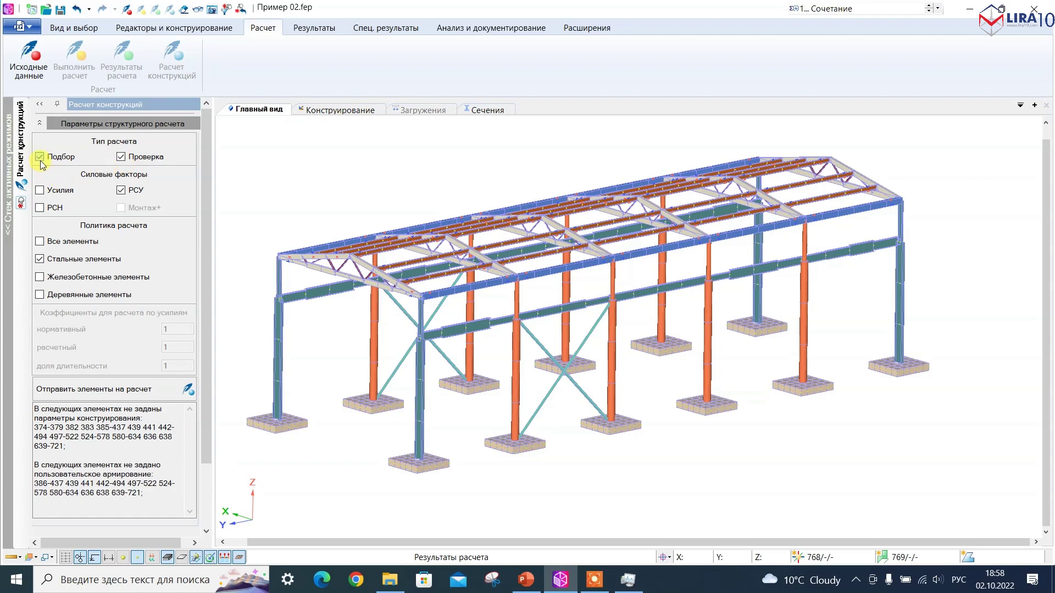
left_click(108, 392)
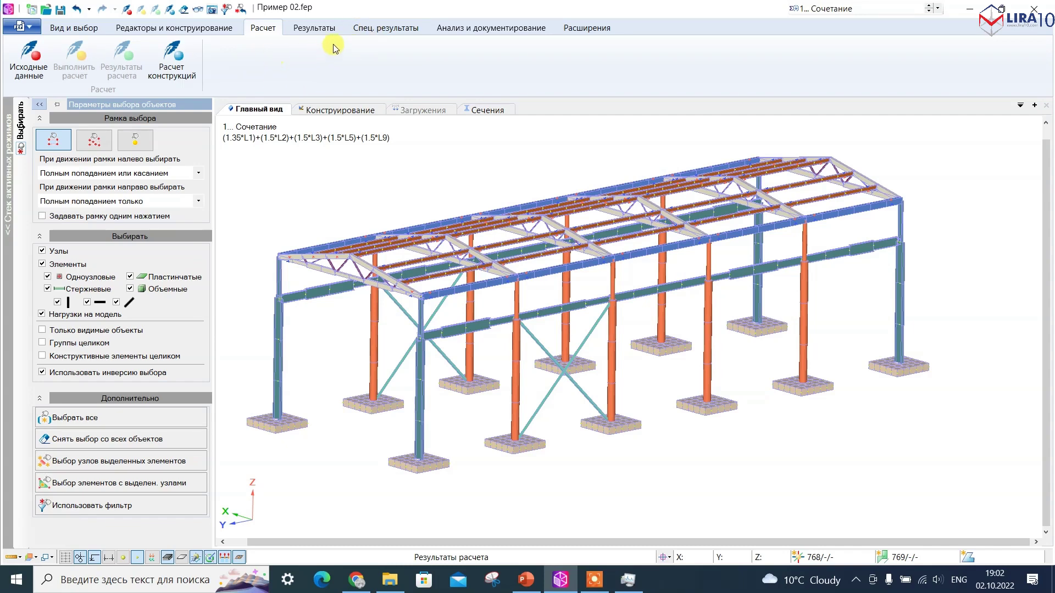
Step: Display the steel check utilization under РСУ for strength, overall stability, local stability and deflections on the frame model
left_click(372, 30)
left_click(142, 63)
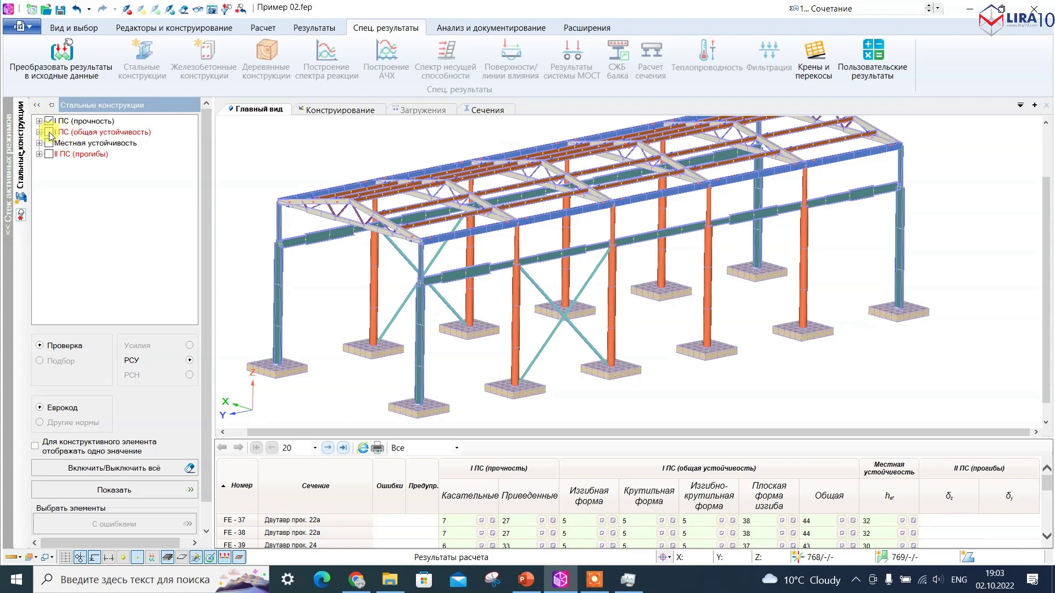
left_click(115, 491)
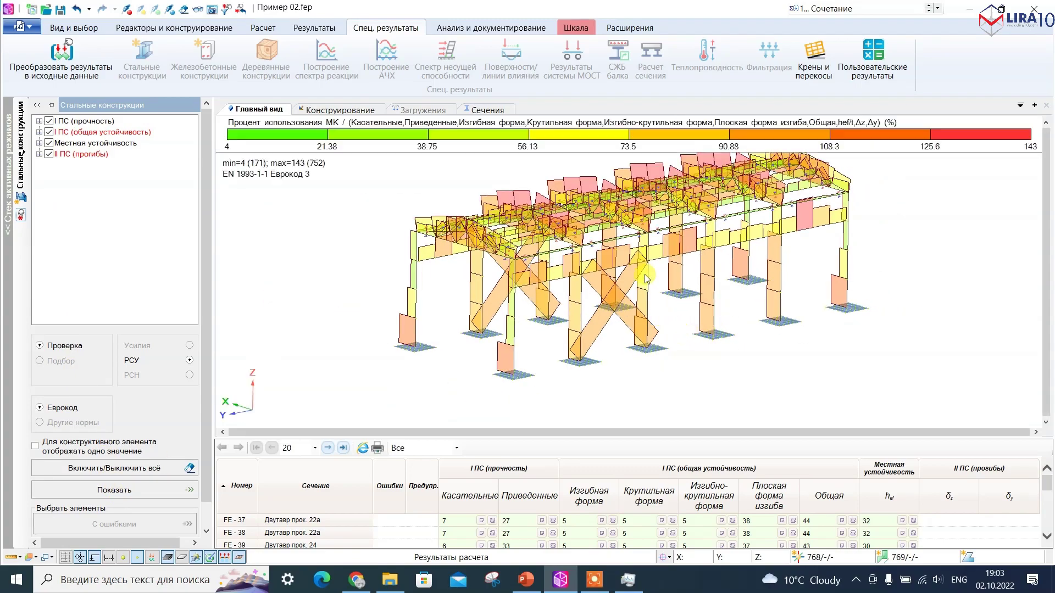
Step: Examine the utilization diagrams on the trusses, beams, bracing and columns and the element results table, and return to the source data
scroll(645, 278, "up", 5)
scroll(602, 200, "down", 4)
scroll(417, 211, "up", 3)
middle_click_drag(416, 209, 417, 219)
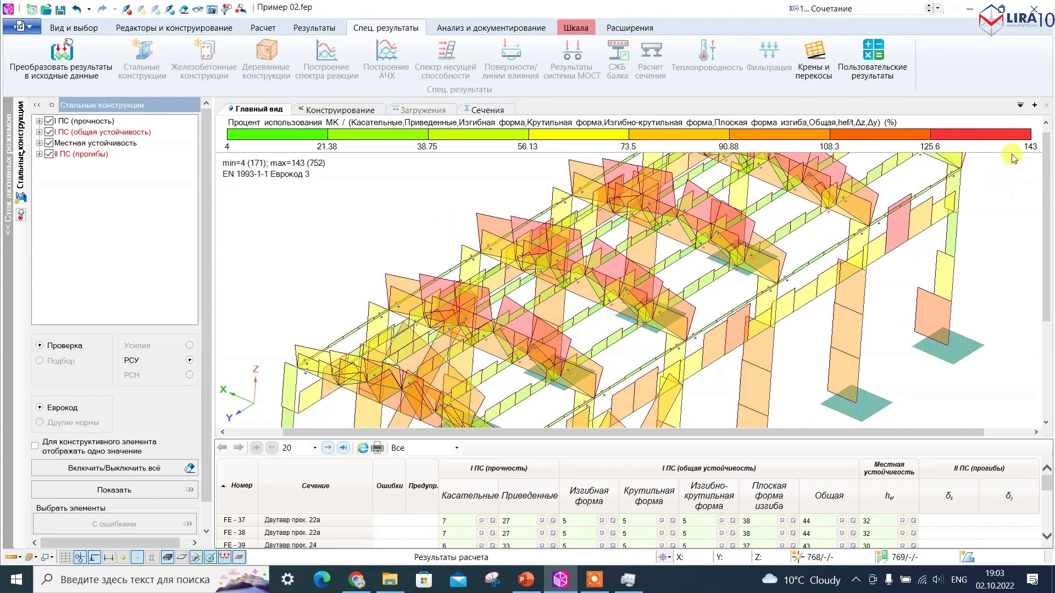
scroll(534, 354, "up", 5)
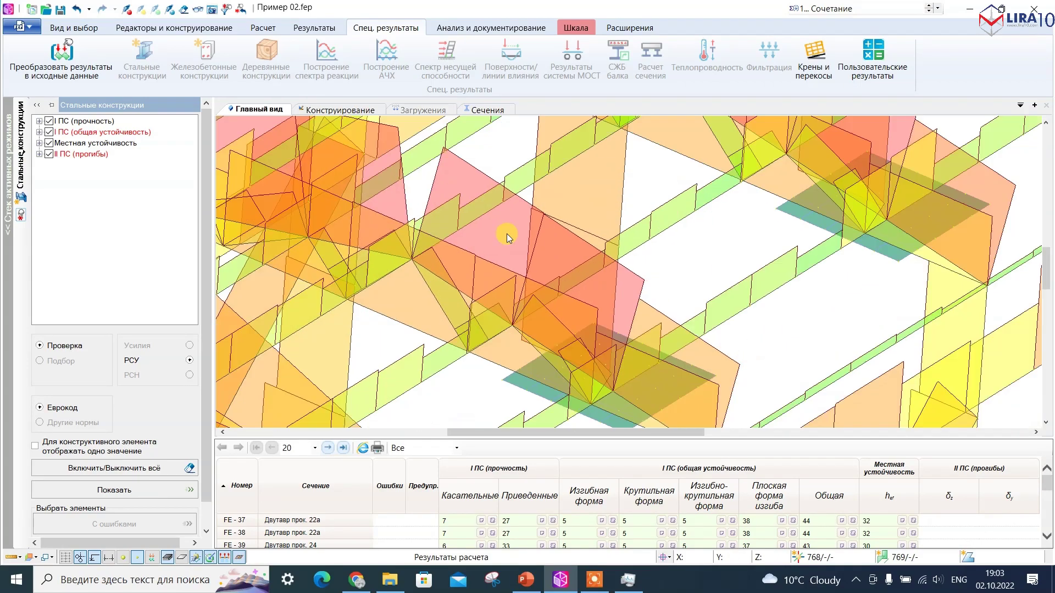
scroll(510, 219, "down", 6)
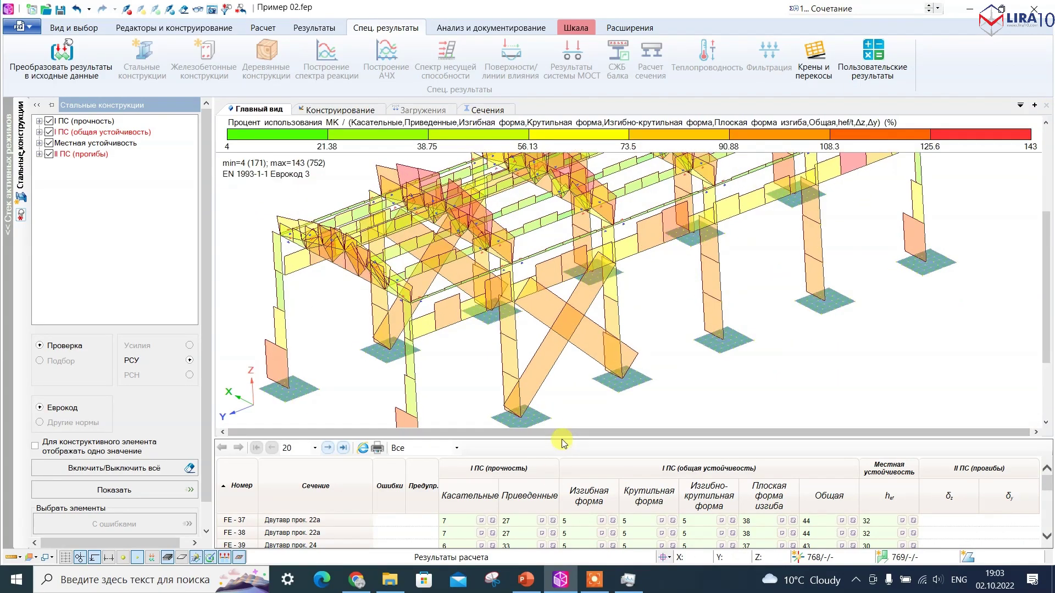
left_click_drag(565, 437, 566, 311)
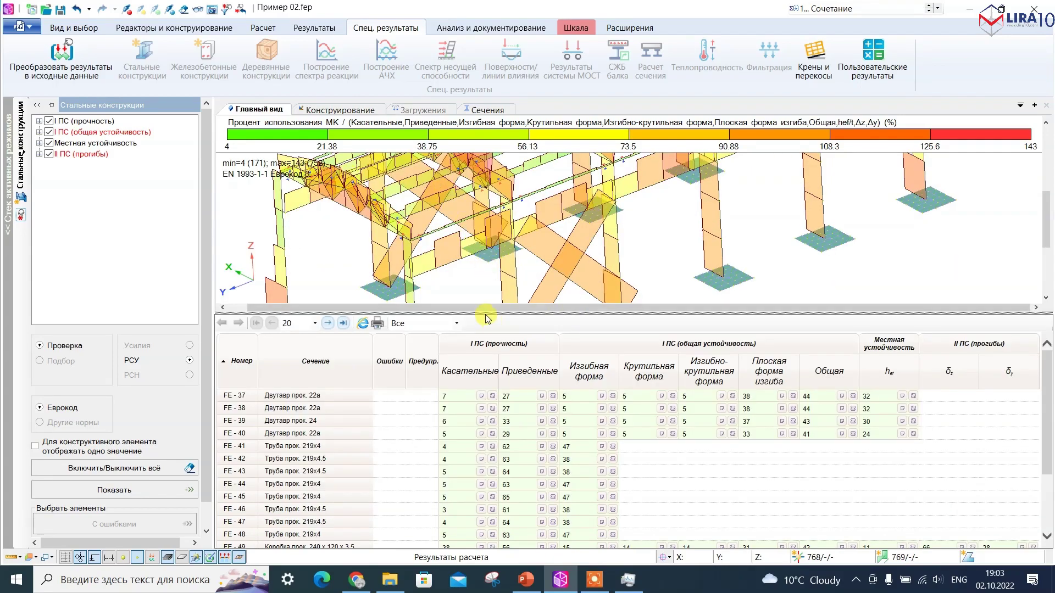
left_click_drag(486, 317, 482, 467)
scroll(468, 229, "up", 5)
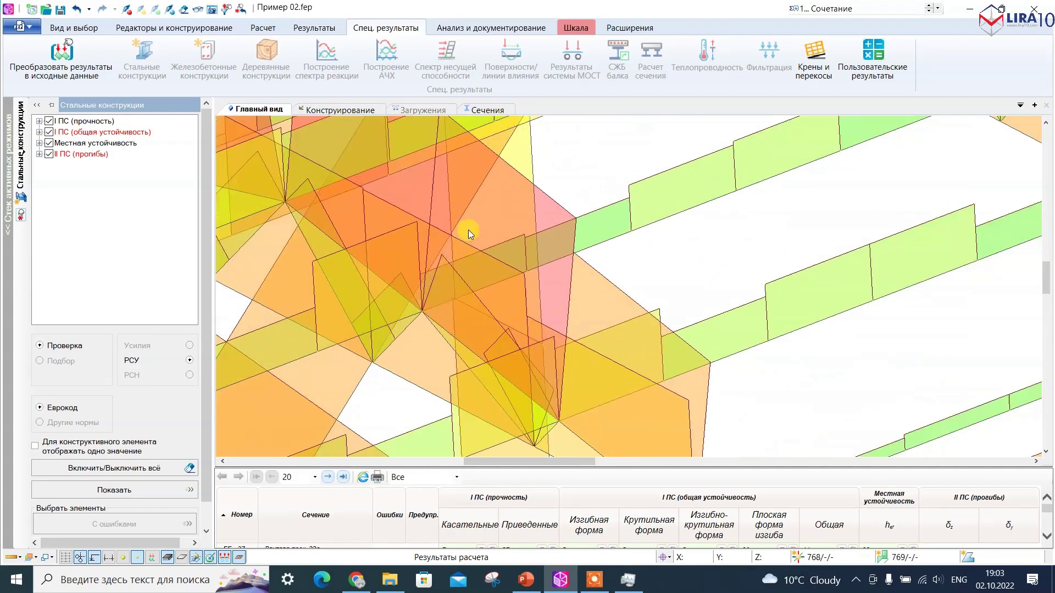
middle_click_drag(535, 273, 460, 301)
scroll(460, 301, "down", 5)
scroll(597, 259, "up", 4)
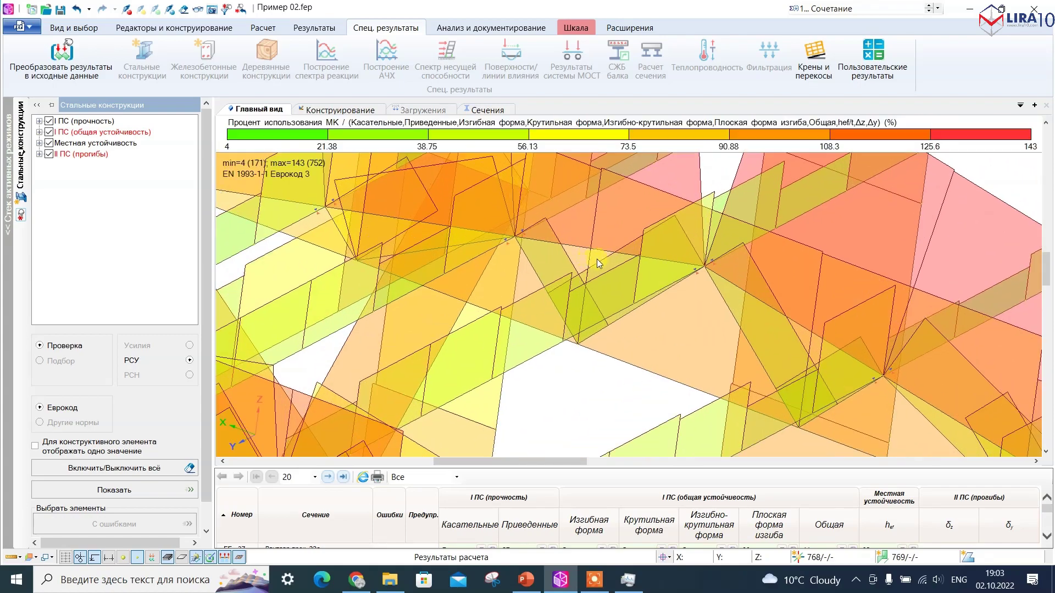
scroll(598, 264, "down", 6)
middle_click_drag(646, 314, 552, 298, "alt")
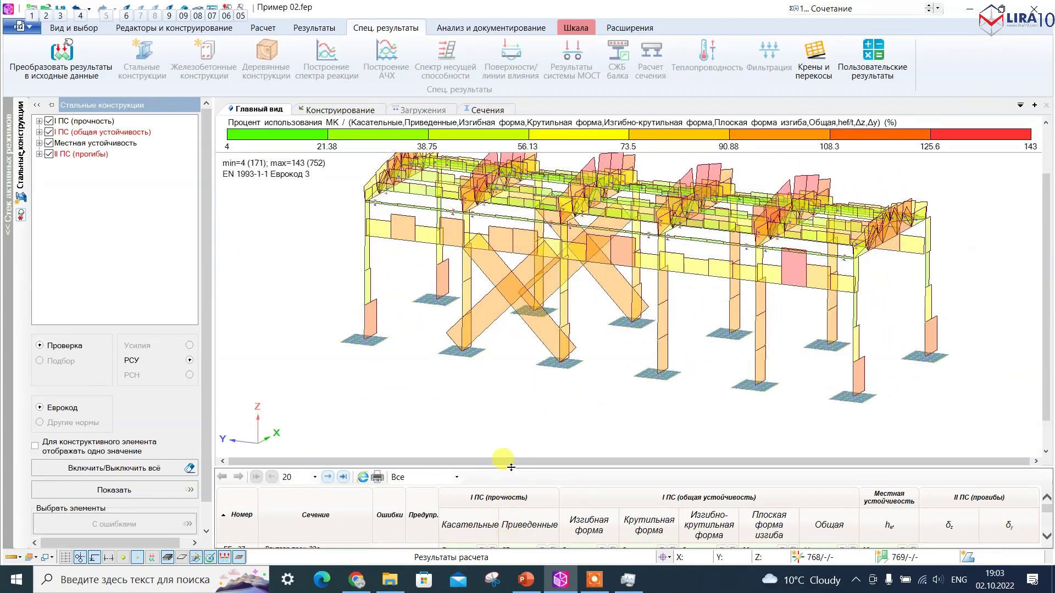
left_click_drag(511, 467, 511, 368)
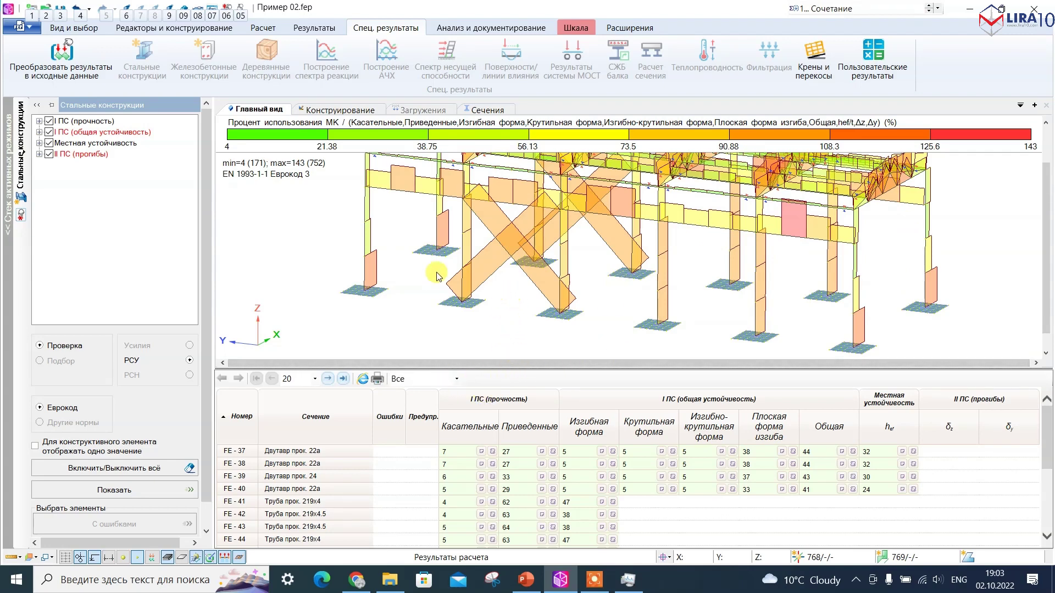
left_click(271, 30)
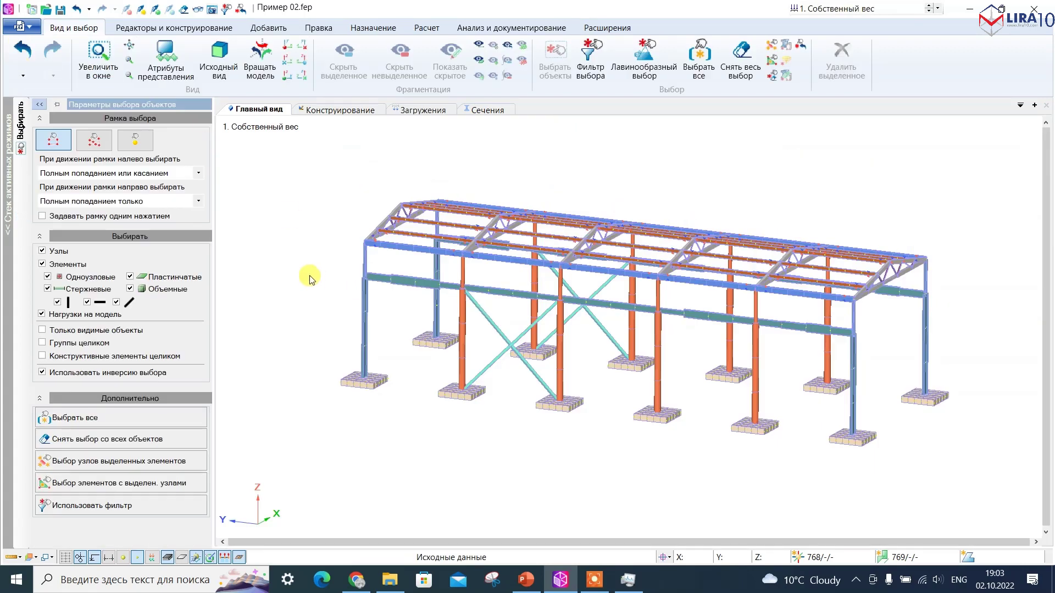